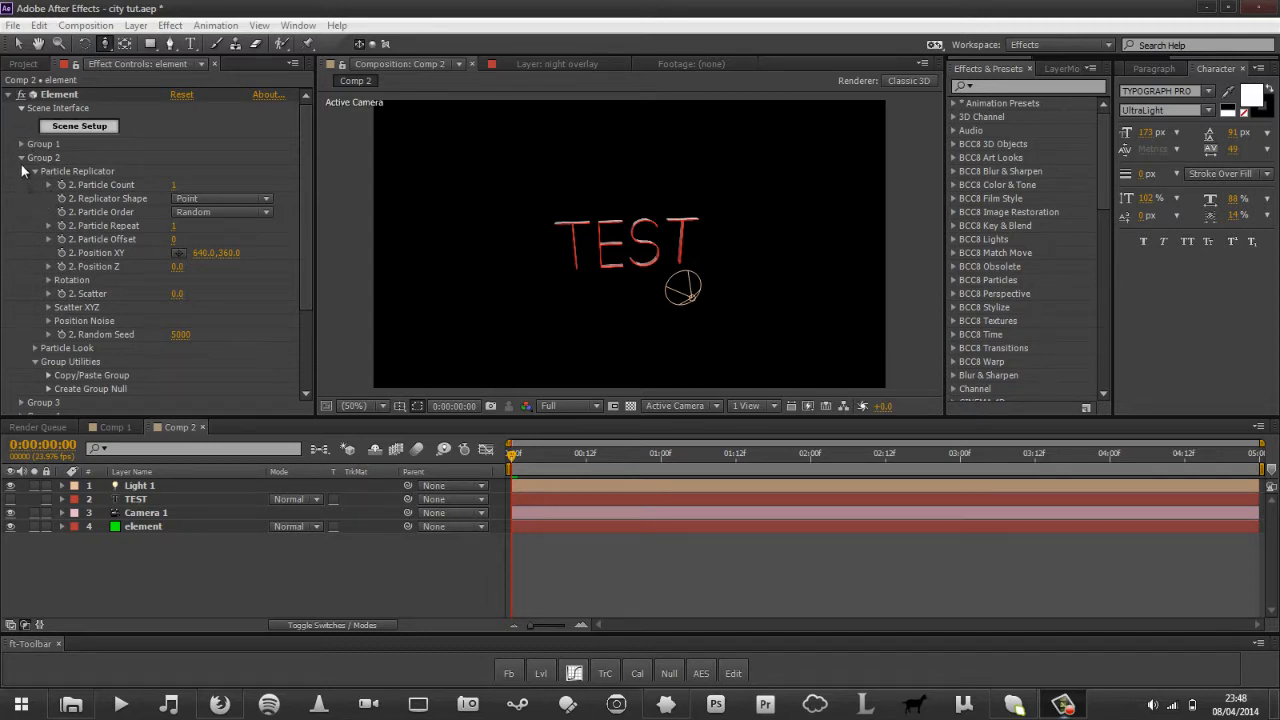
# Delete the Light 1 and TEST layers from Comp 2, keeping only the camera and element layers.
pyautogui.click(21, 158)
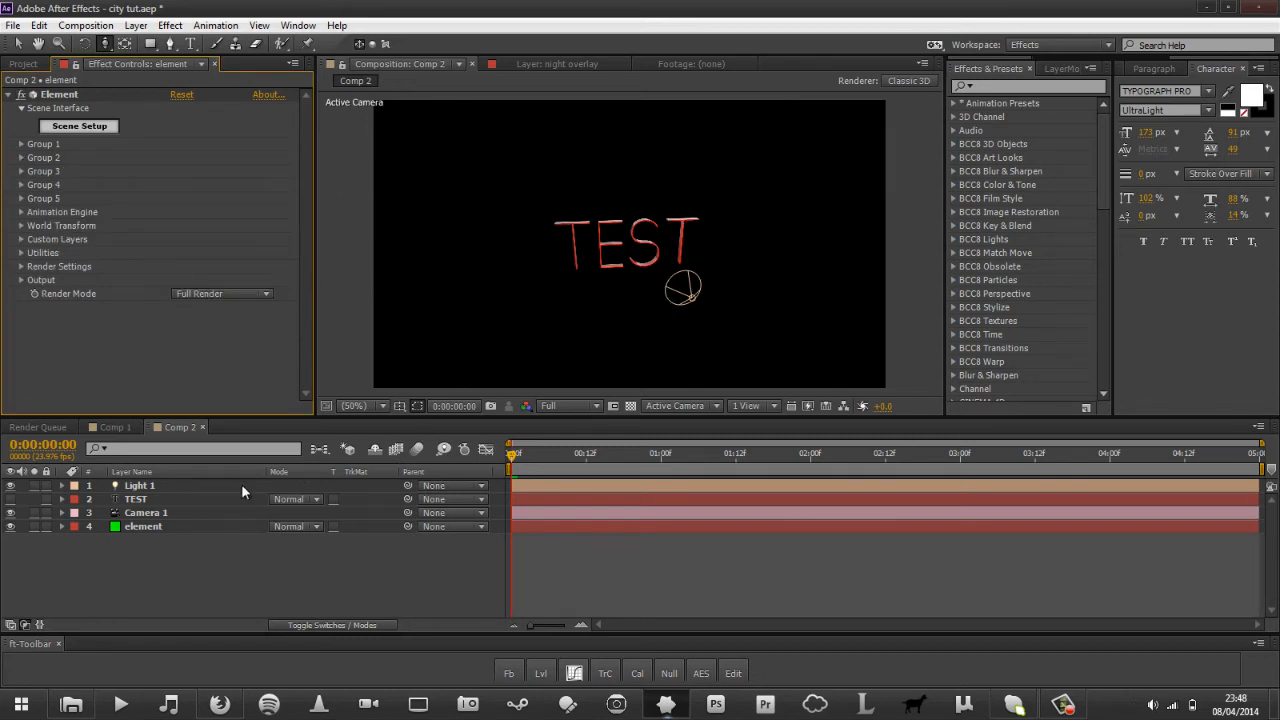
pyautogui.press('v')
pyautogui.click(140, 486)
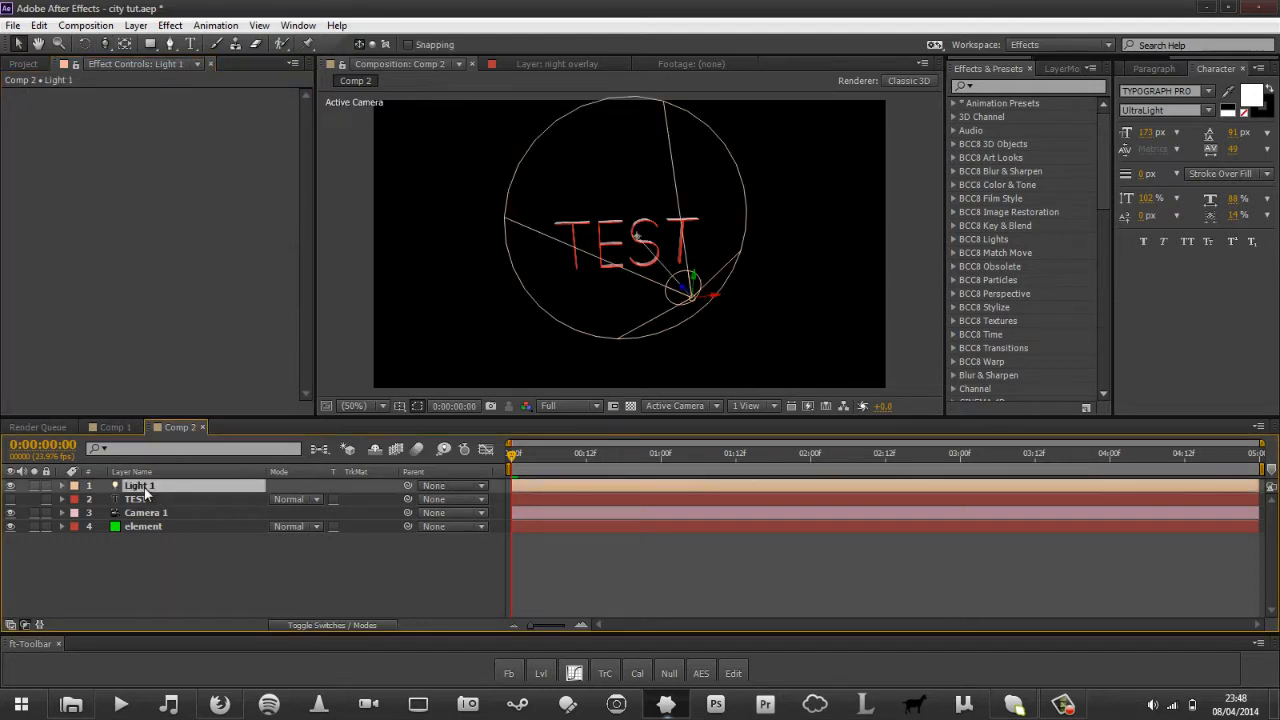
pyautogui.press('Delete')
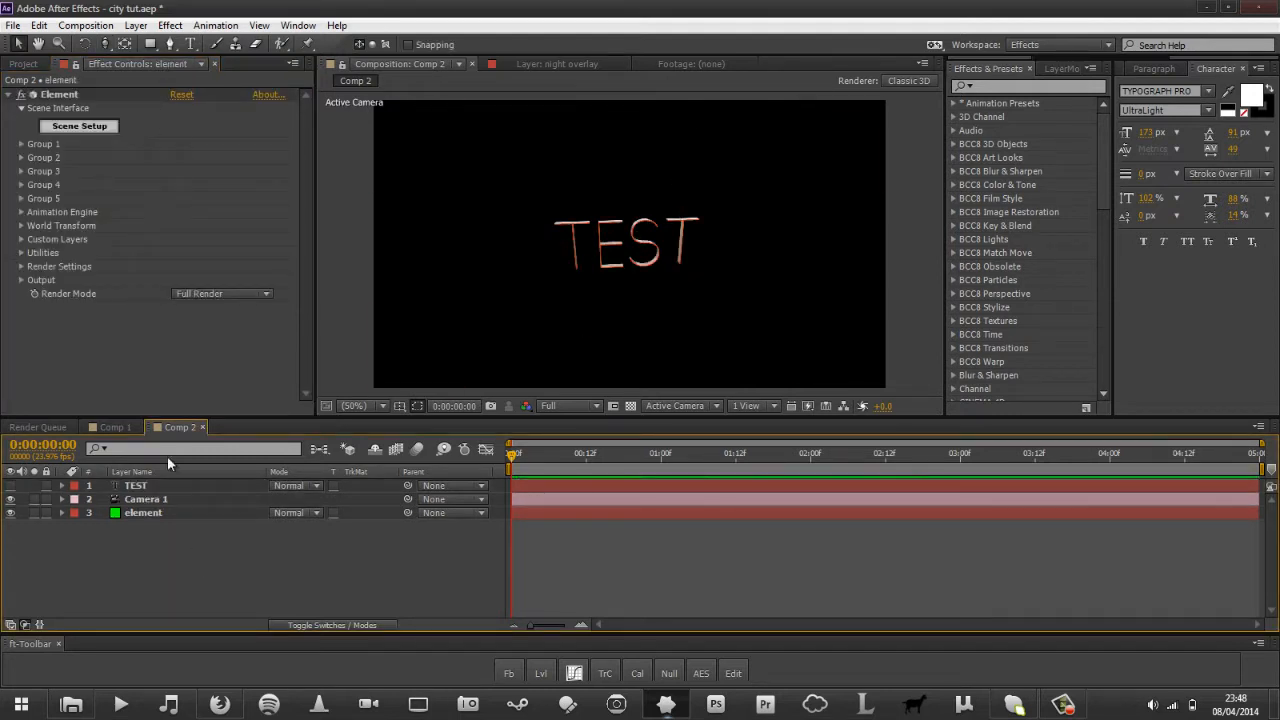
pyautogui.click(175, 486)
pyautogui.press('Delete')
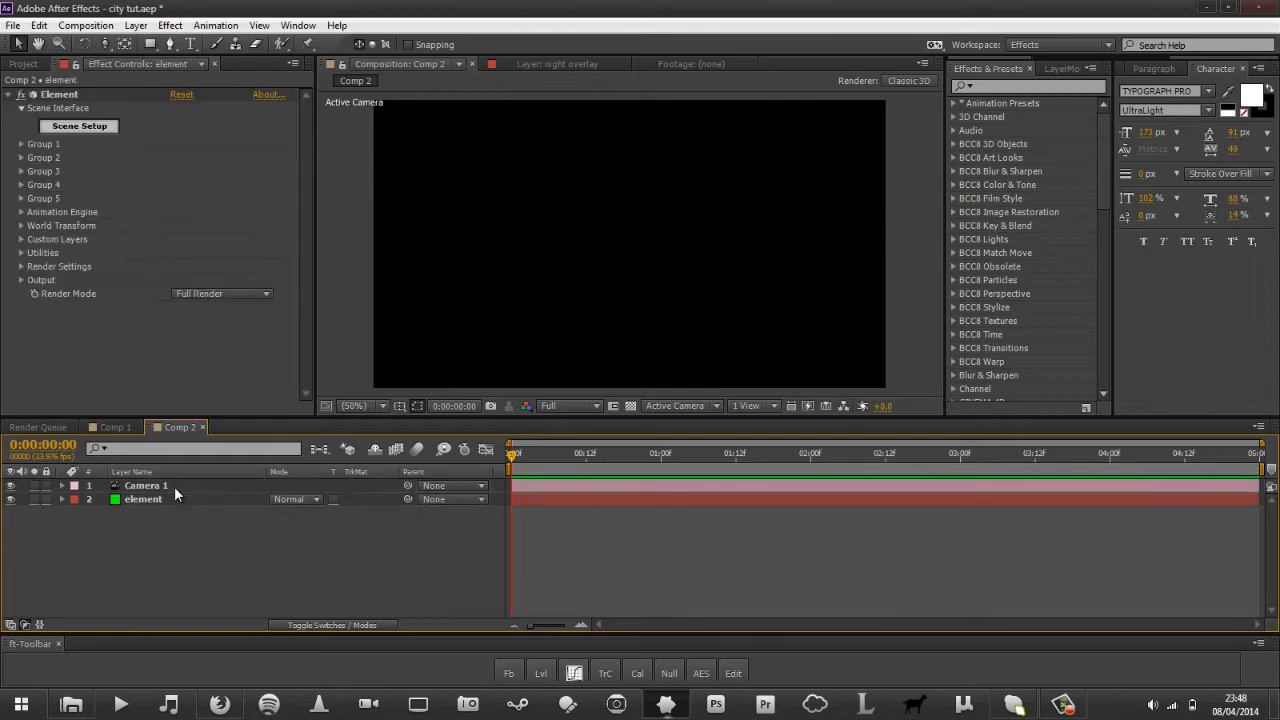
# In the Element scene setup, remove the Extrusion Model and clear all unused materials.
pyautogui.click(85, 126)
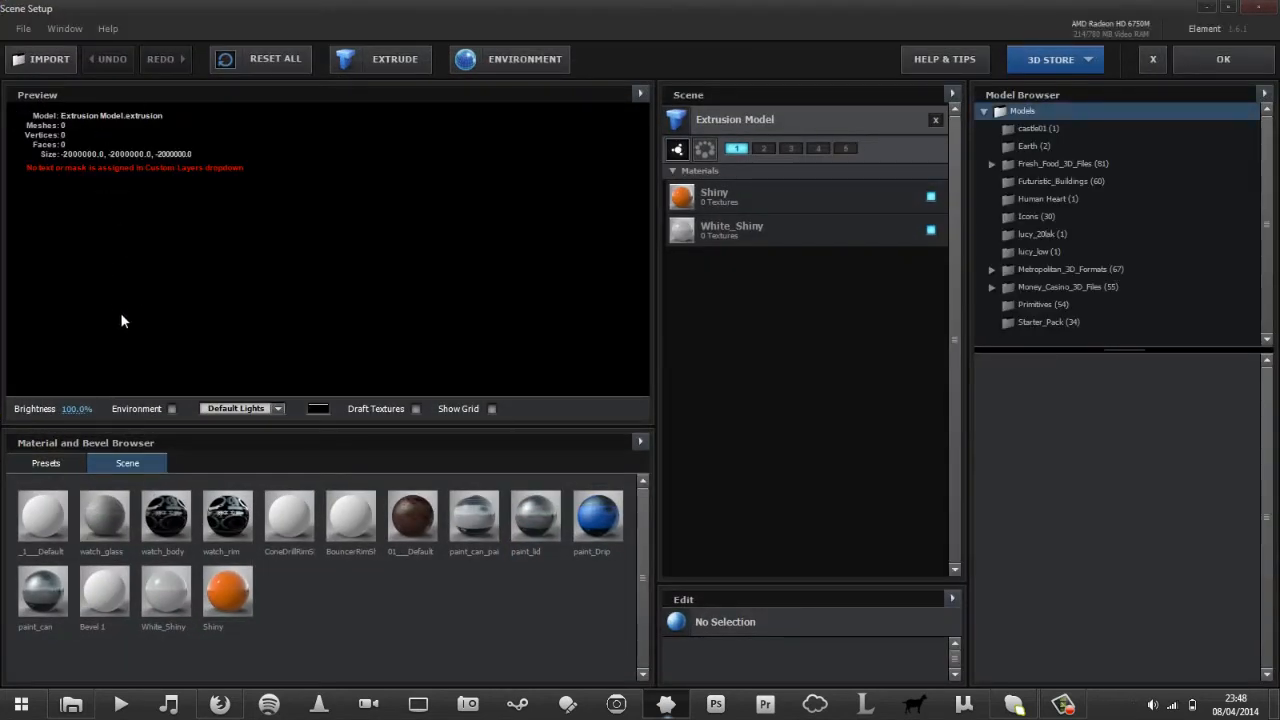
pyautogui.click(935, 120)
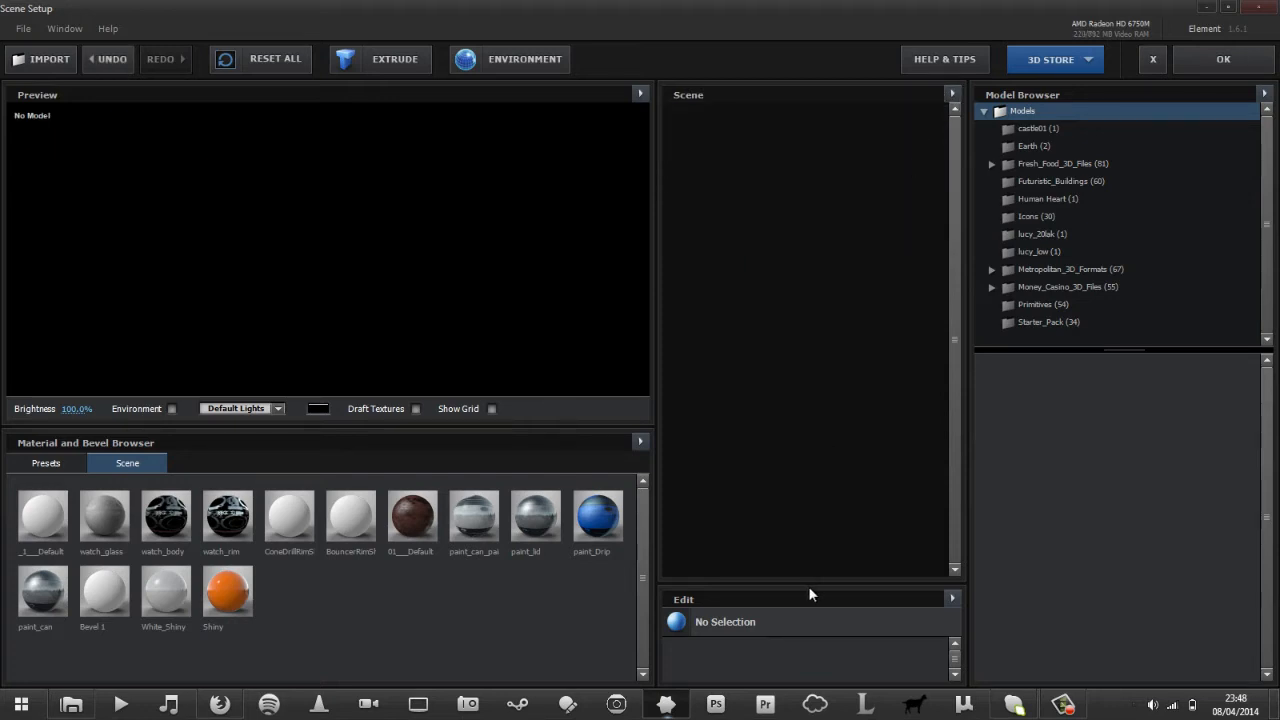
pyautogui.moveTo(809, 586); pyautogui.dragTo(815, 433)
pyautogui.rightClick(347, 601)
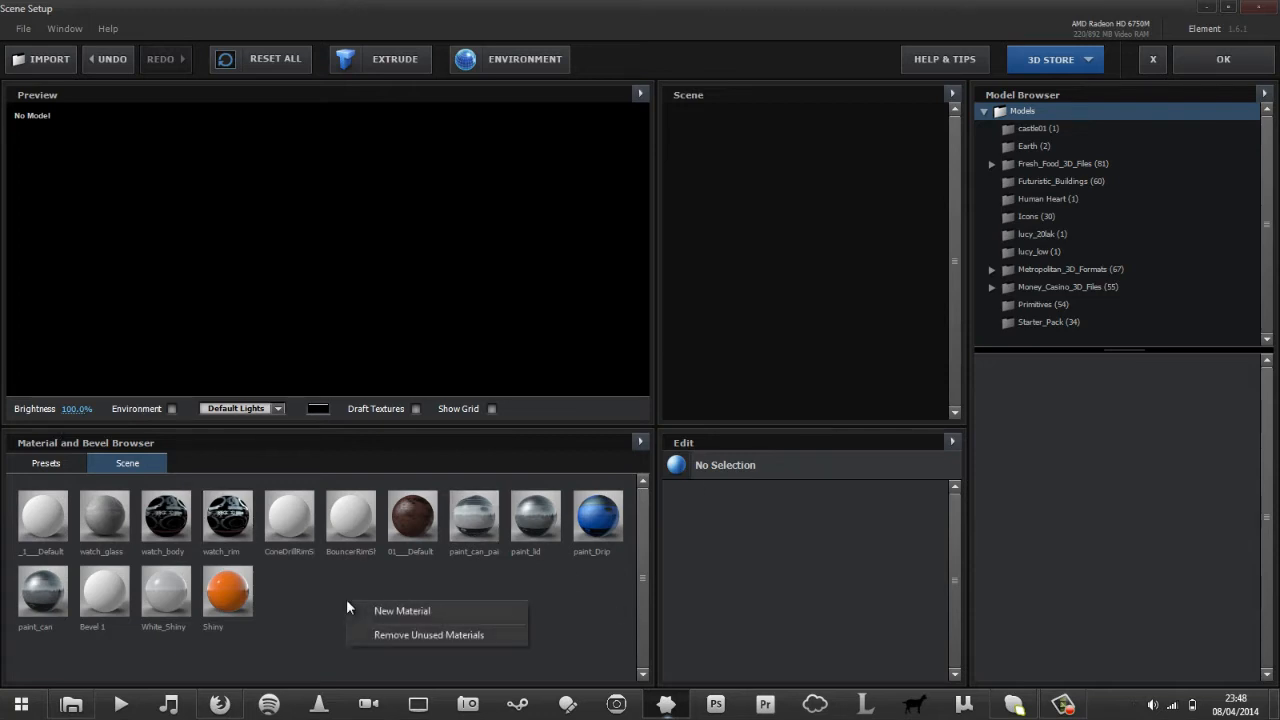
pyautogui.click(450, 636)
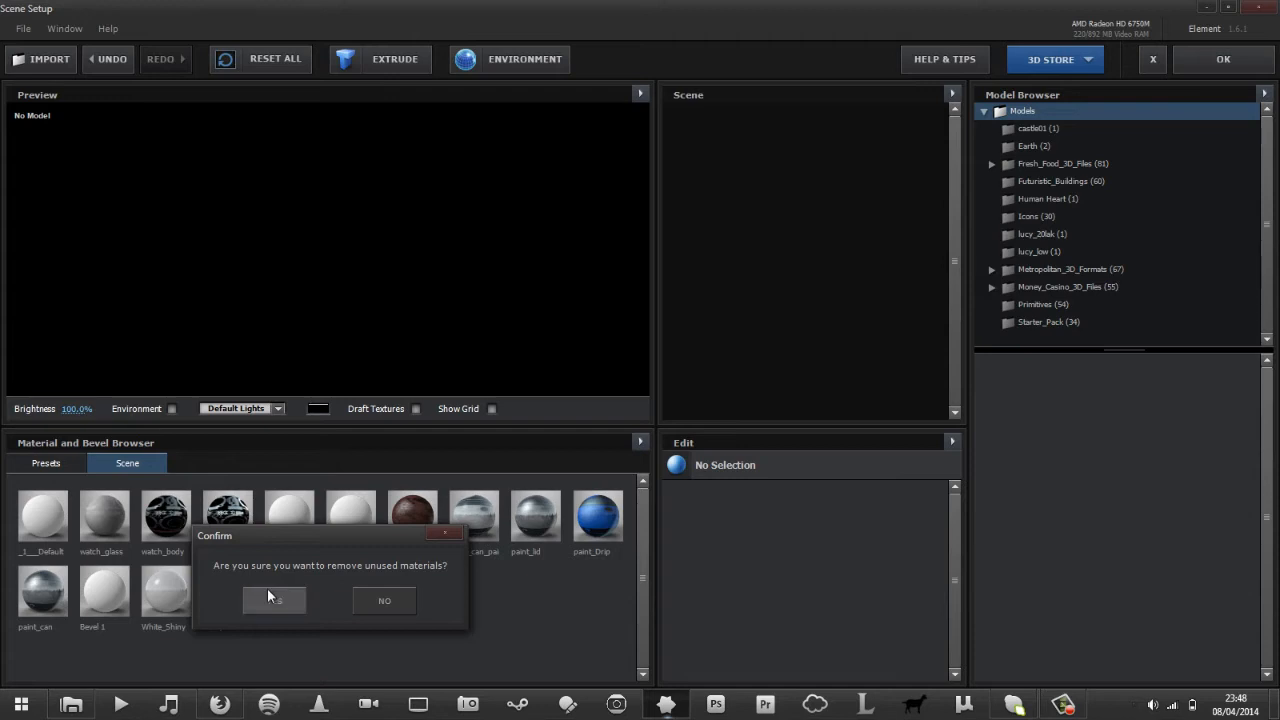
pyautogui.click(267, 596)
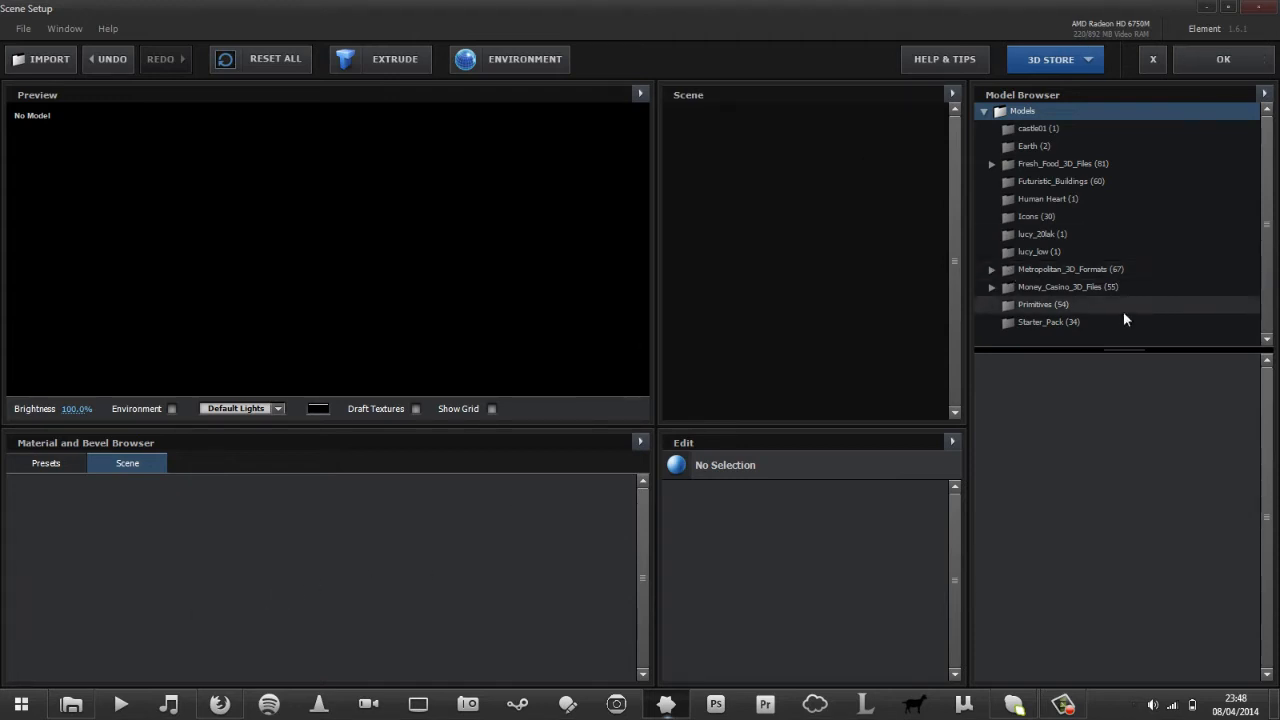
# Add the earth model from the Earth folder to the scene and rotate its preview to inspect it.
pyautogui.click(1056, 145)
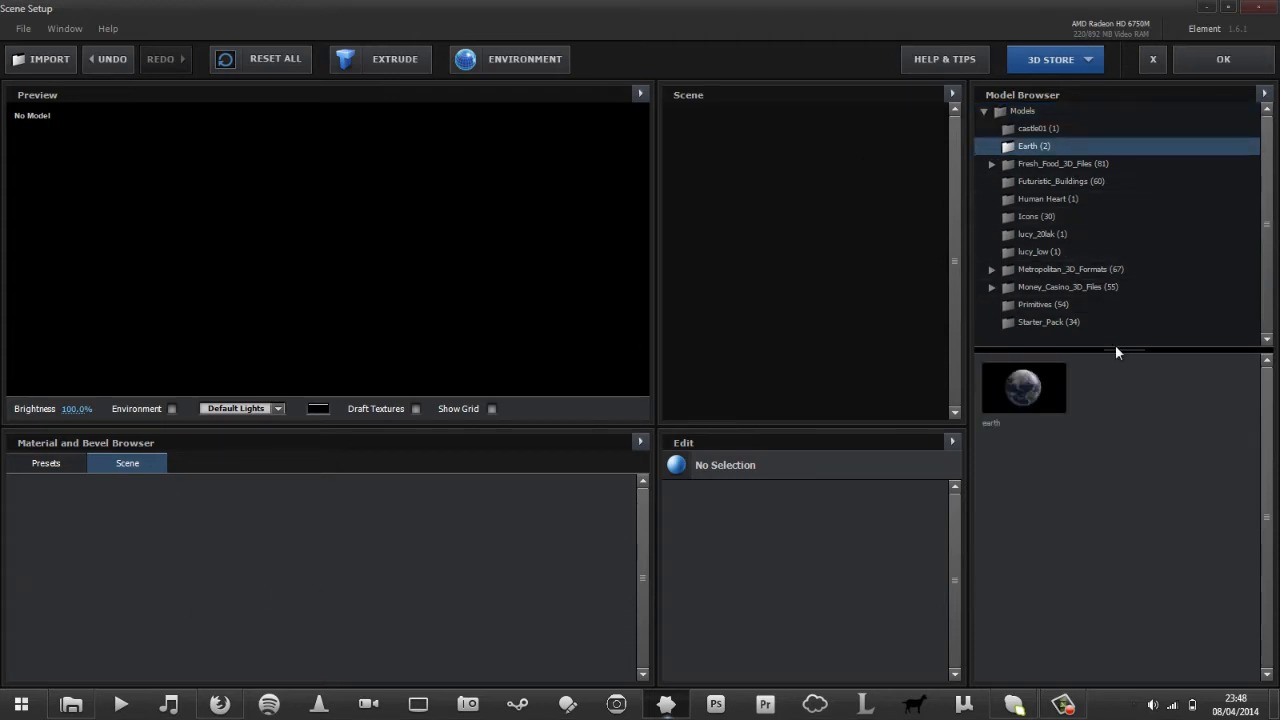
pyautogui.click(1015, 388)
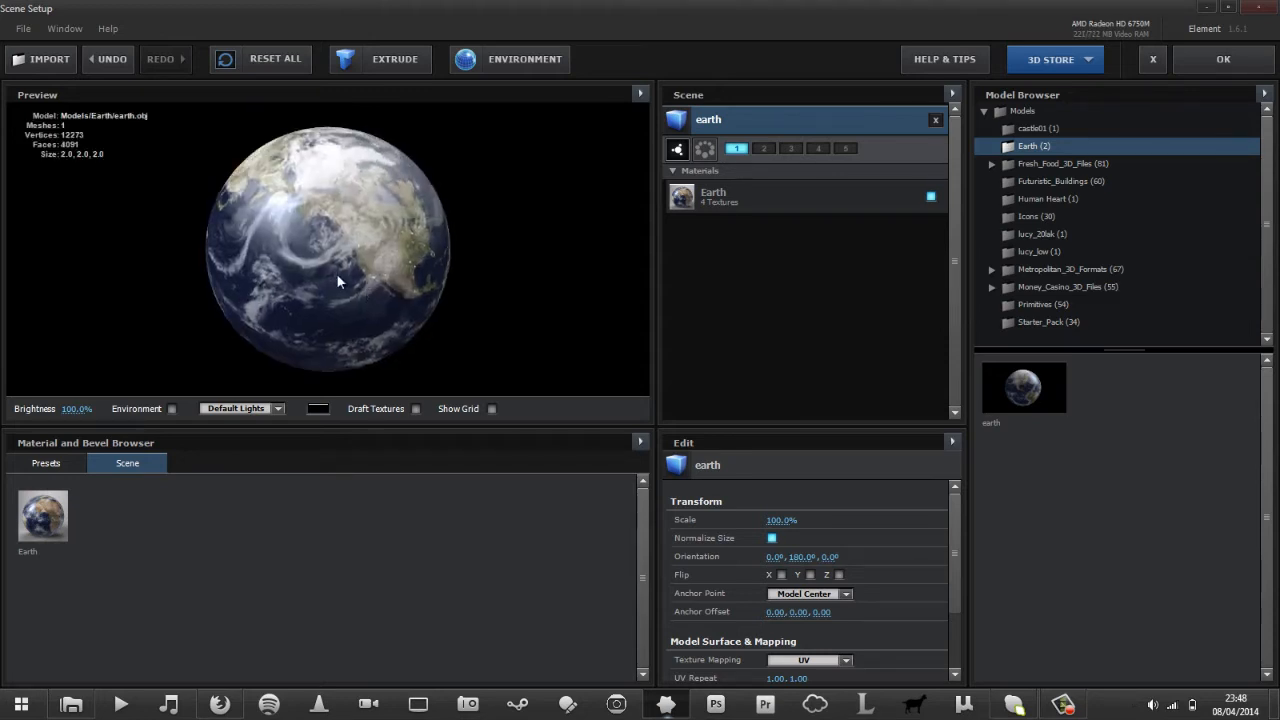
pyautogui.moveTo(337, 274)
pyautogui.mouseDown()
pyautogui.moveTo(258, 191)
pyautogui.moveTo(272, 225)
pyautogui.moveTo(345, 263)
pyautogui.mouseUp()
pyautogui.scroll(-4, 258, 191)
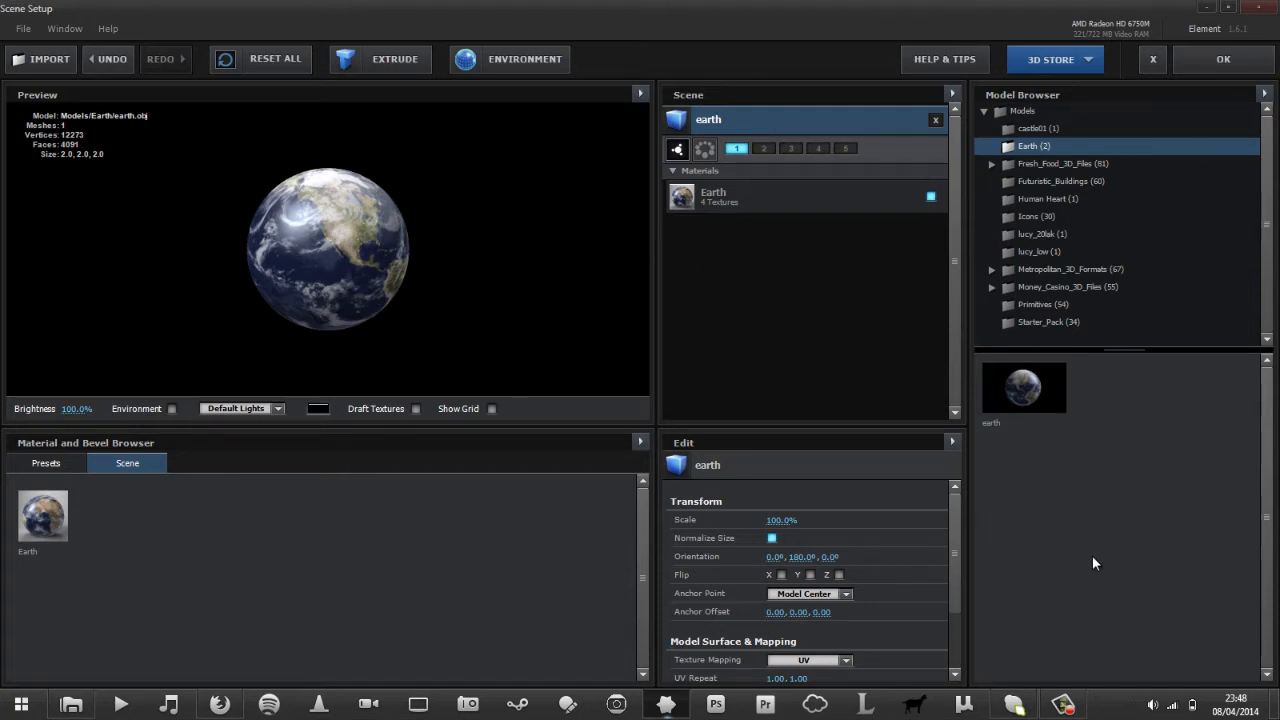
pyautogui.moveTo(317, 307); pyautogui.dragTo(480, 270)
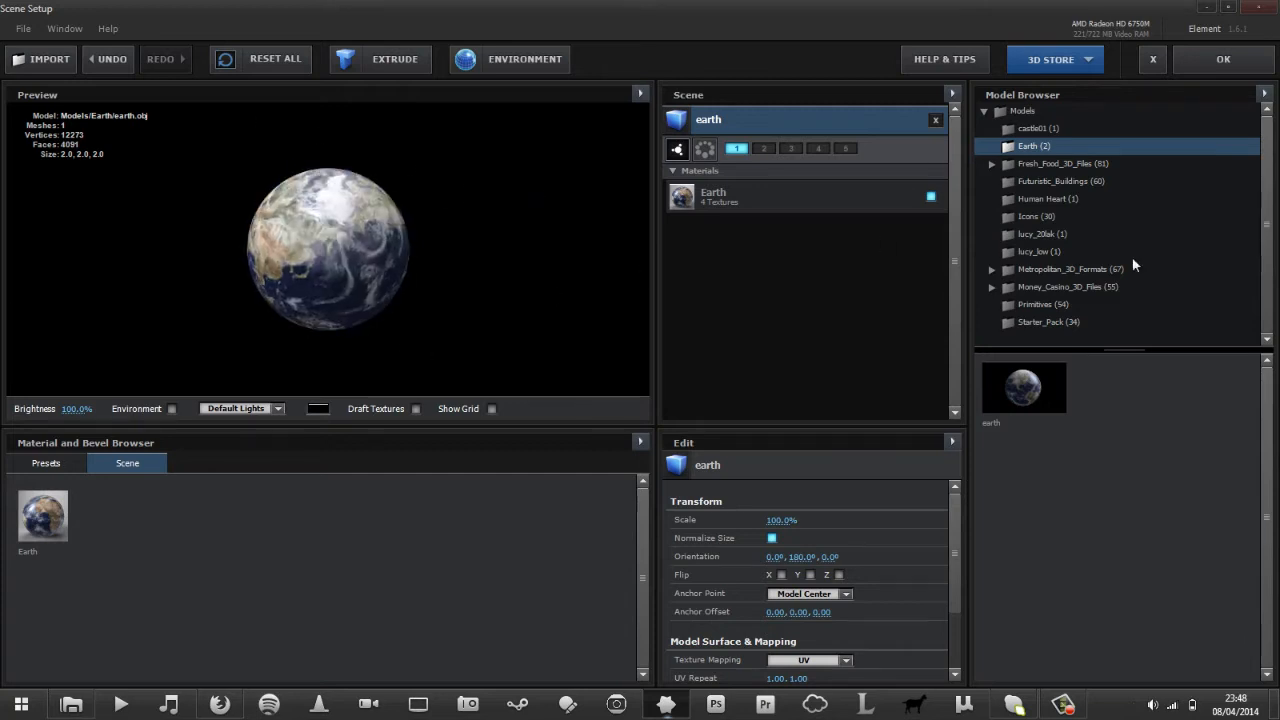
# Add the rock_01, rock_02 and rock_03 models from the Starter_Pack folder to the scene.
pyautogui.click(1178, 322)
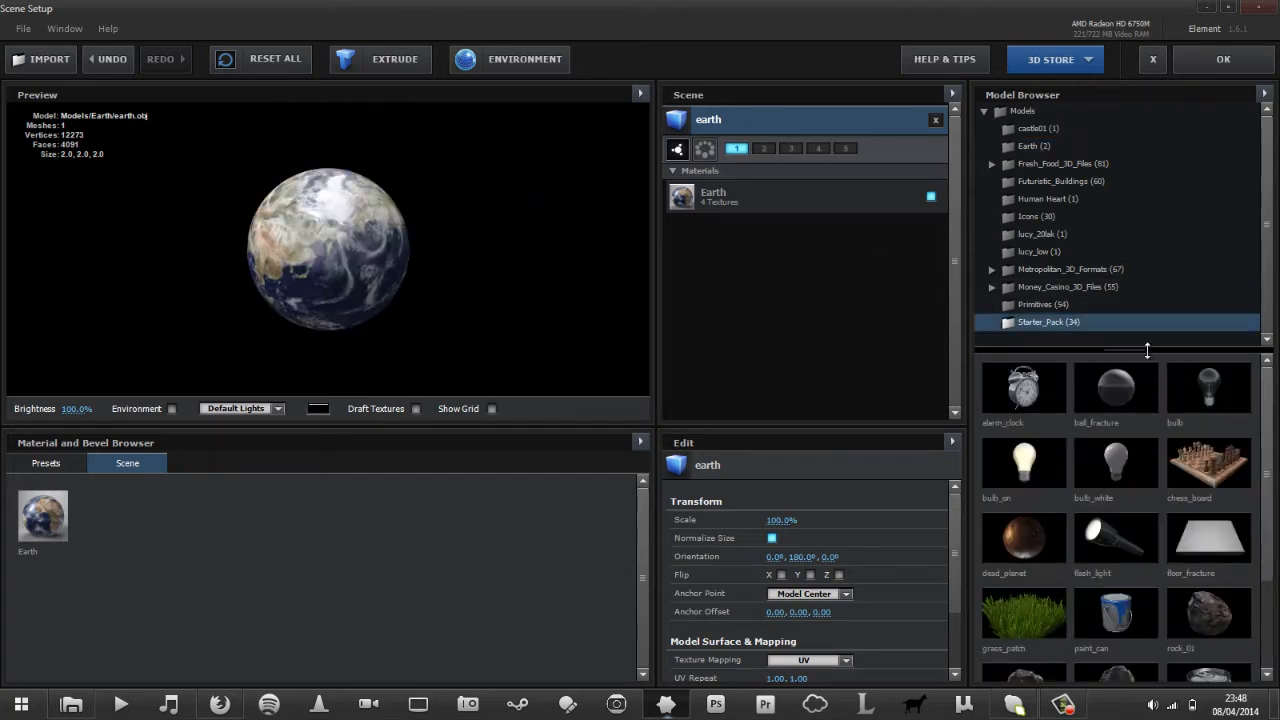
pyautogui.moveTo(1147, 350); pyautogui.dragTo(1150, 198)
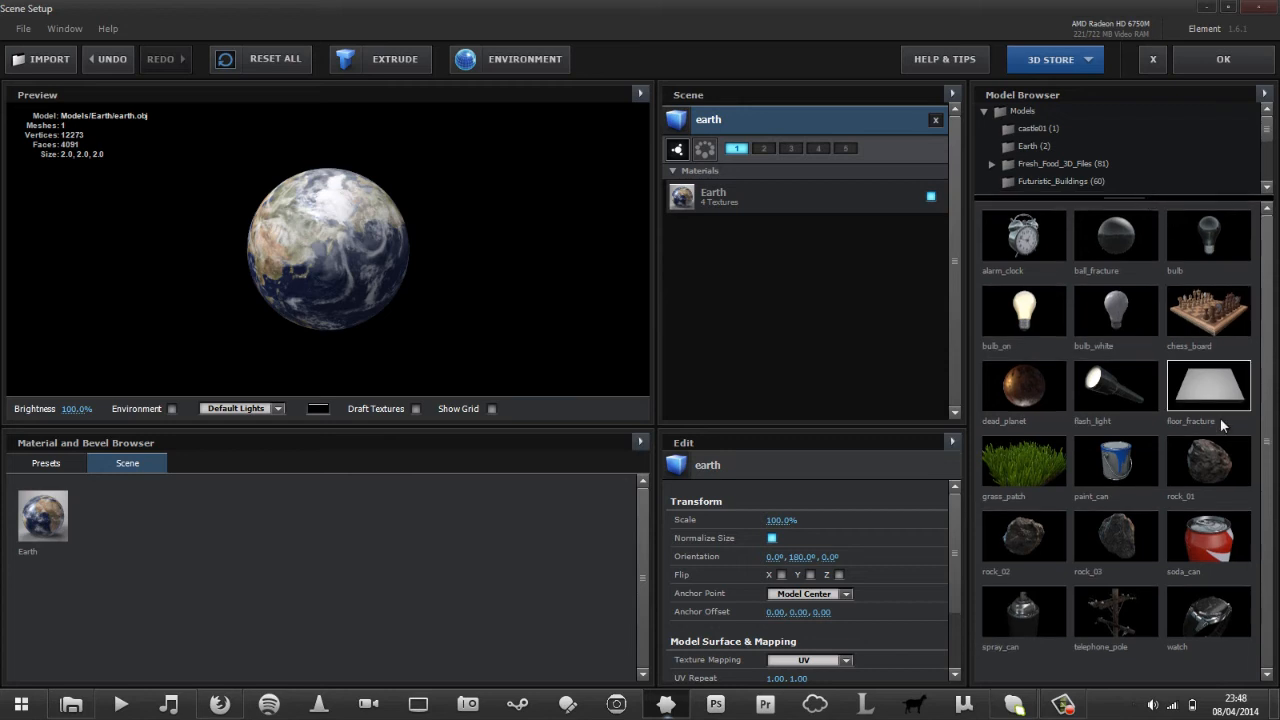
pyautogui.click(1215, 456)
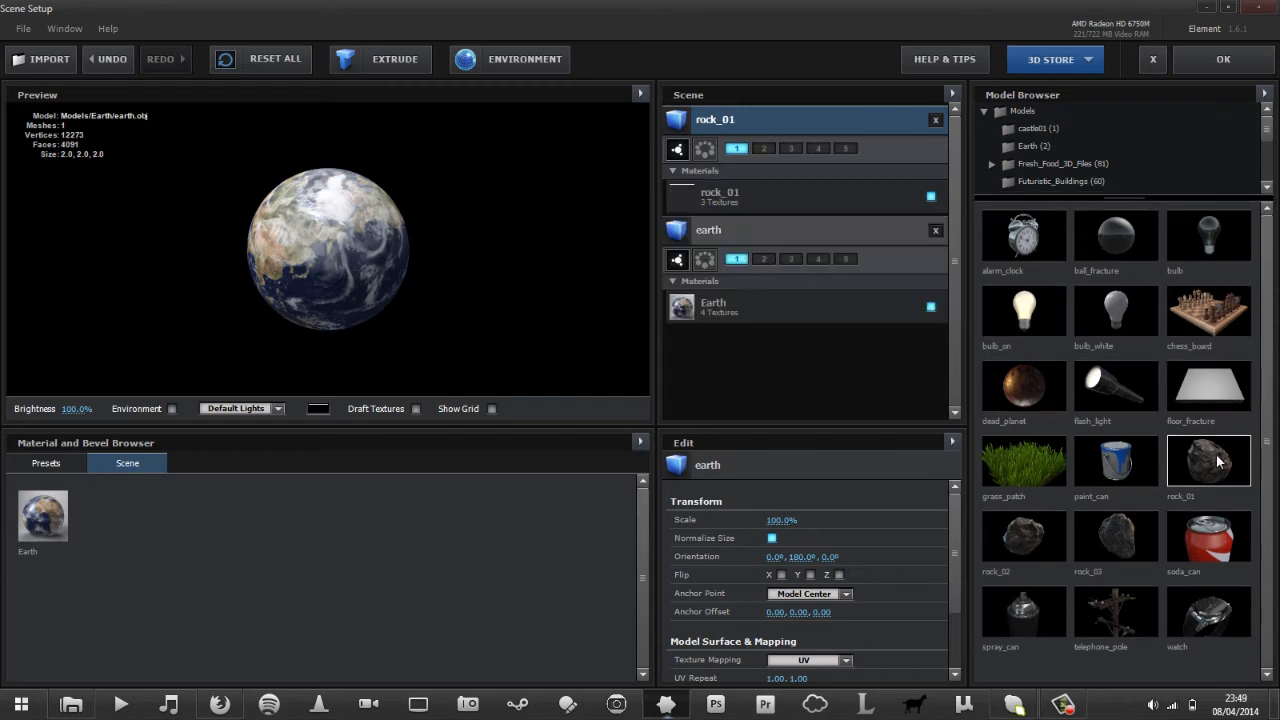
pyautogui.click(1030, 551)
pyautogui.click(1115, 540)
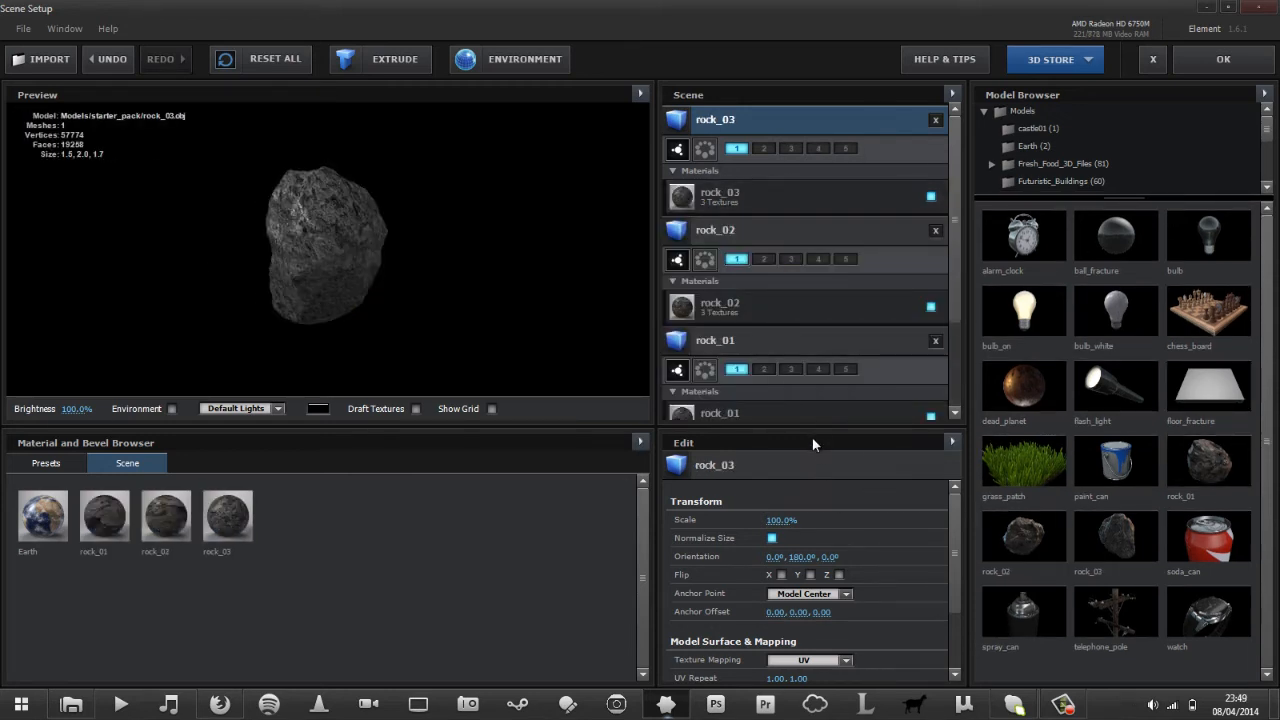
# Assign rock_01, rock_02 and rock_03 to group 2 only, keep the earth in group 1, and accept the scene.
pyautogui.moveTo(809, 427); pyautogui.dragTo(845, 548)
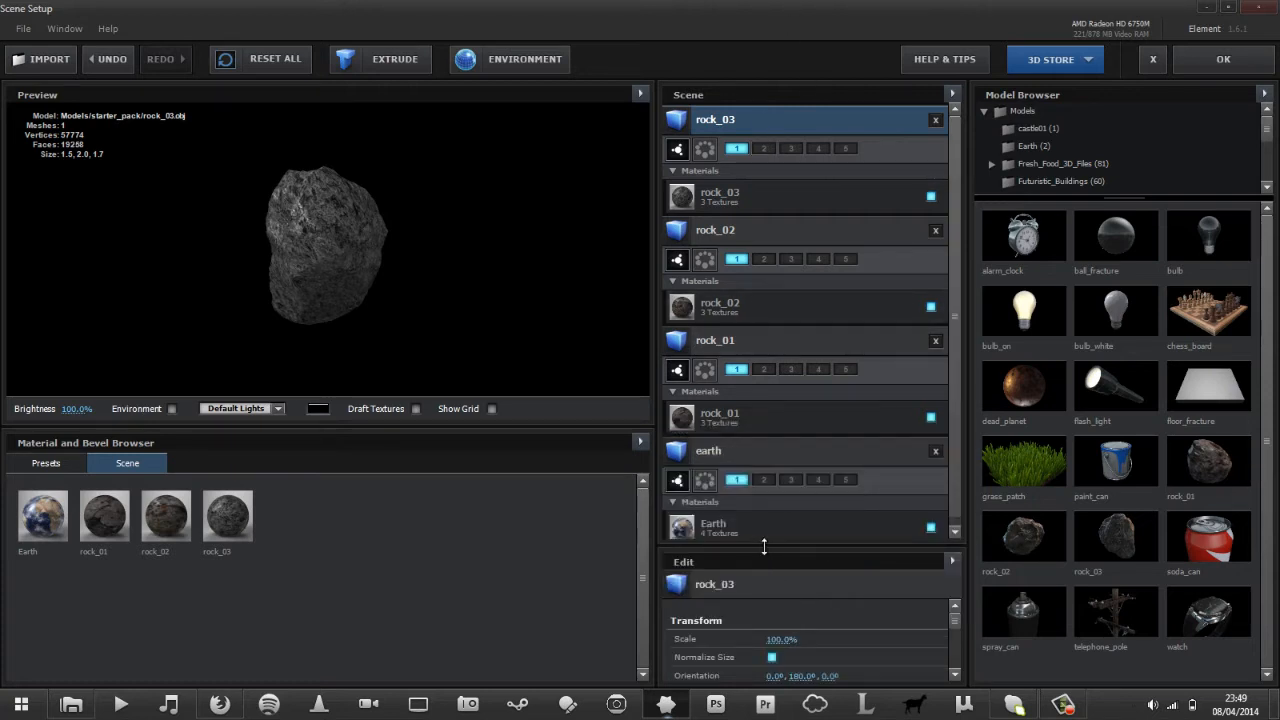
pyautogui.moveTo(765, 547); pyautogui.dragTo(790, 580)
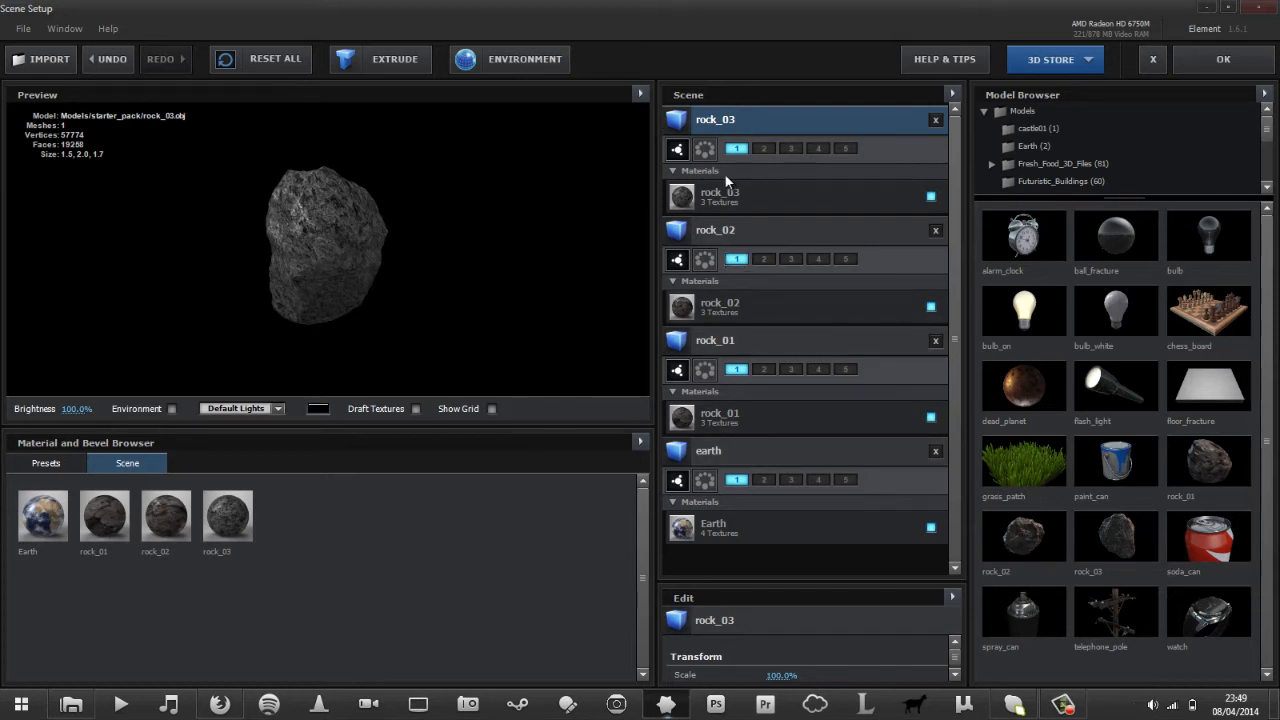
pyautogui.click(765, 150)
pyautogui.click(762, 259)
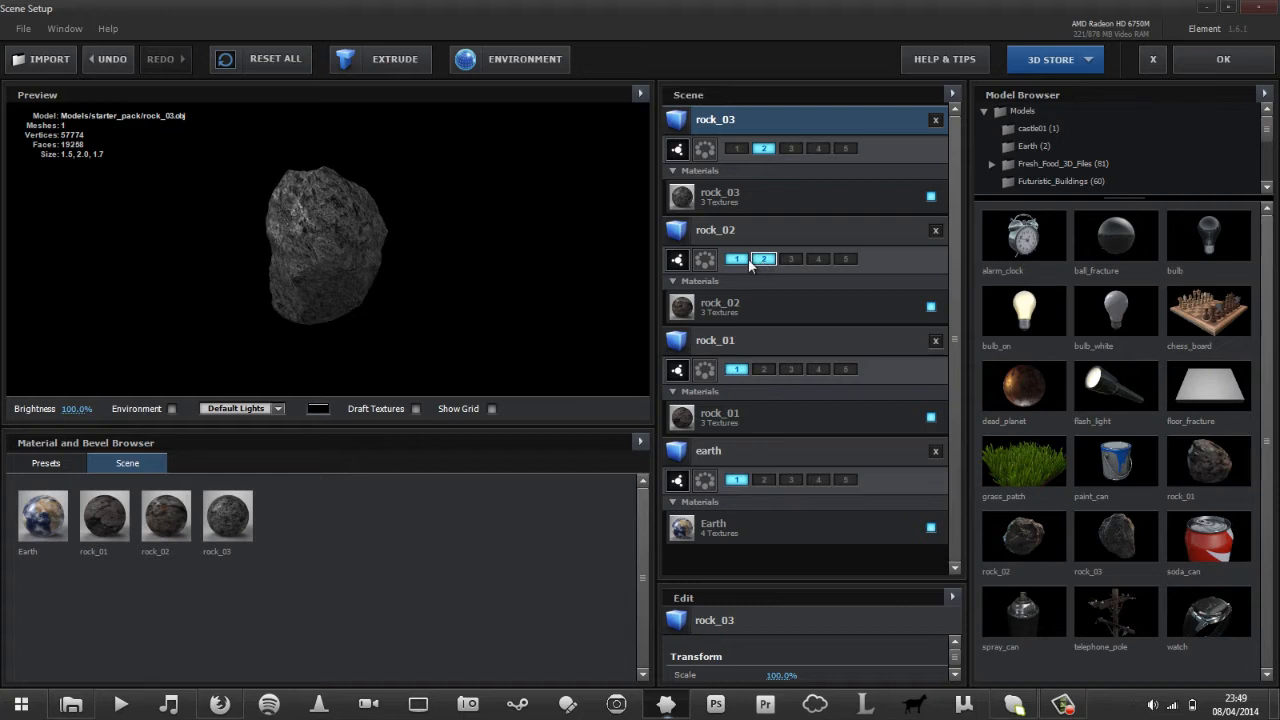
pyautogui.click(764, 370)
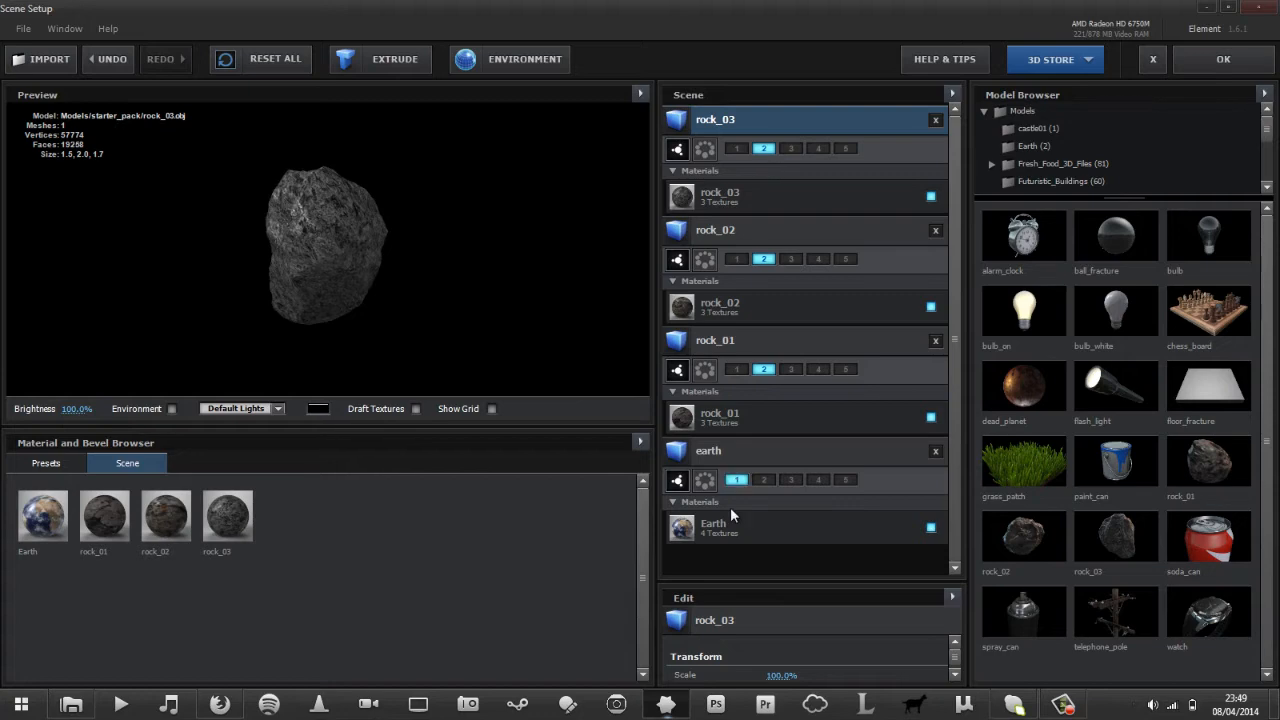
pyautogui.click(1234, 62)
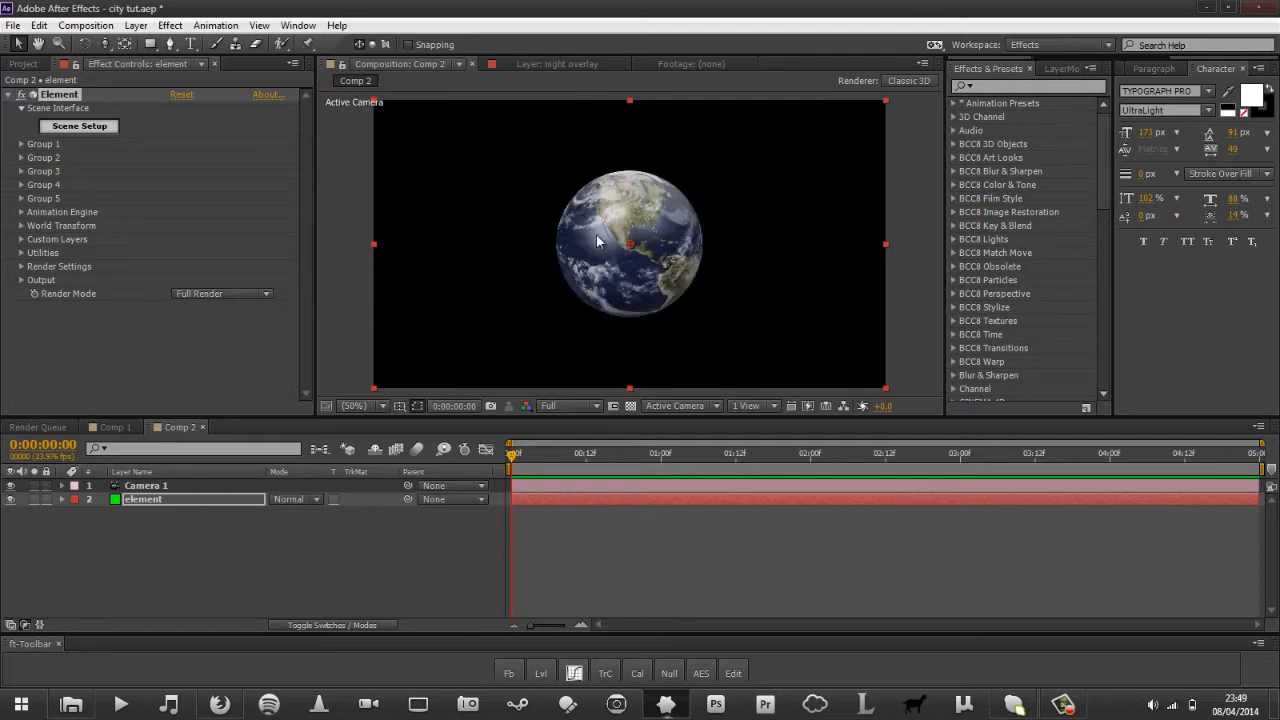
# Try moving the camera around the Earth and enlarge the composition viewer in height and width.
pyautogui.press('c')
pyautogui.moveTo(541, 284); pyautogui.dragTo(724, 204)
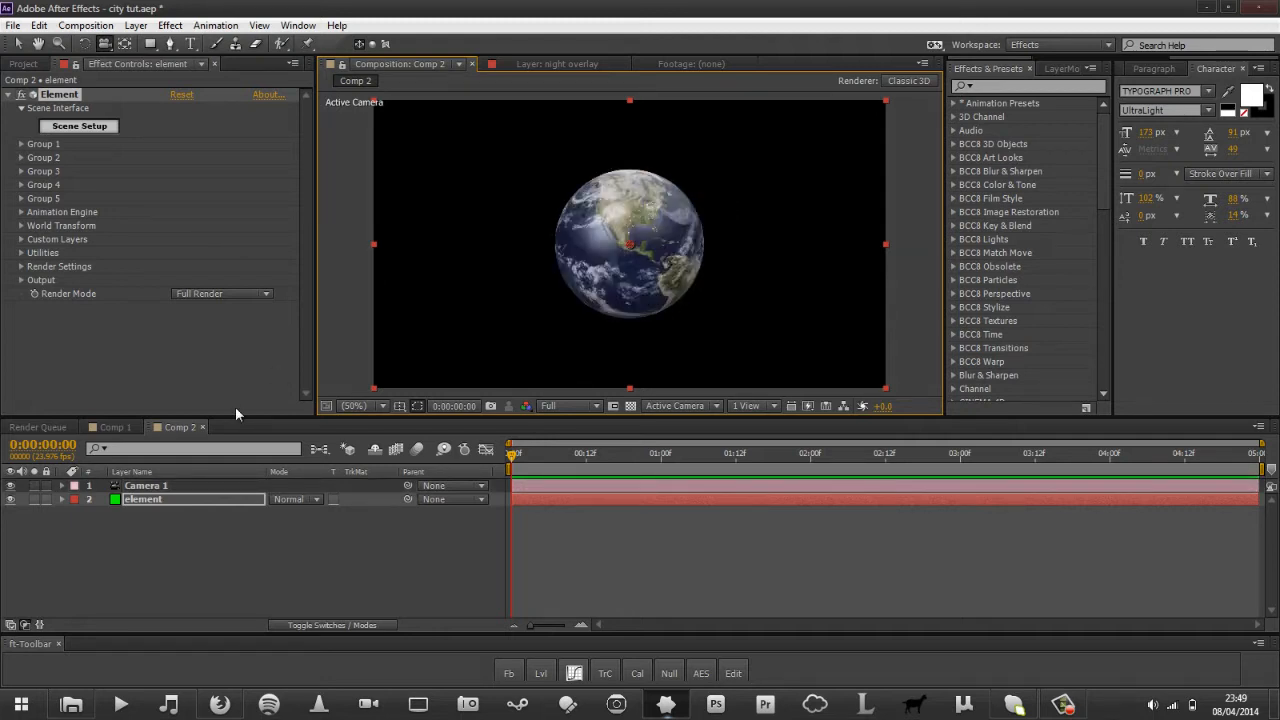
pyautogui.press('v')
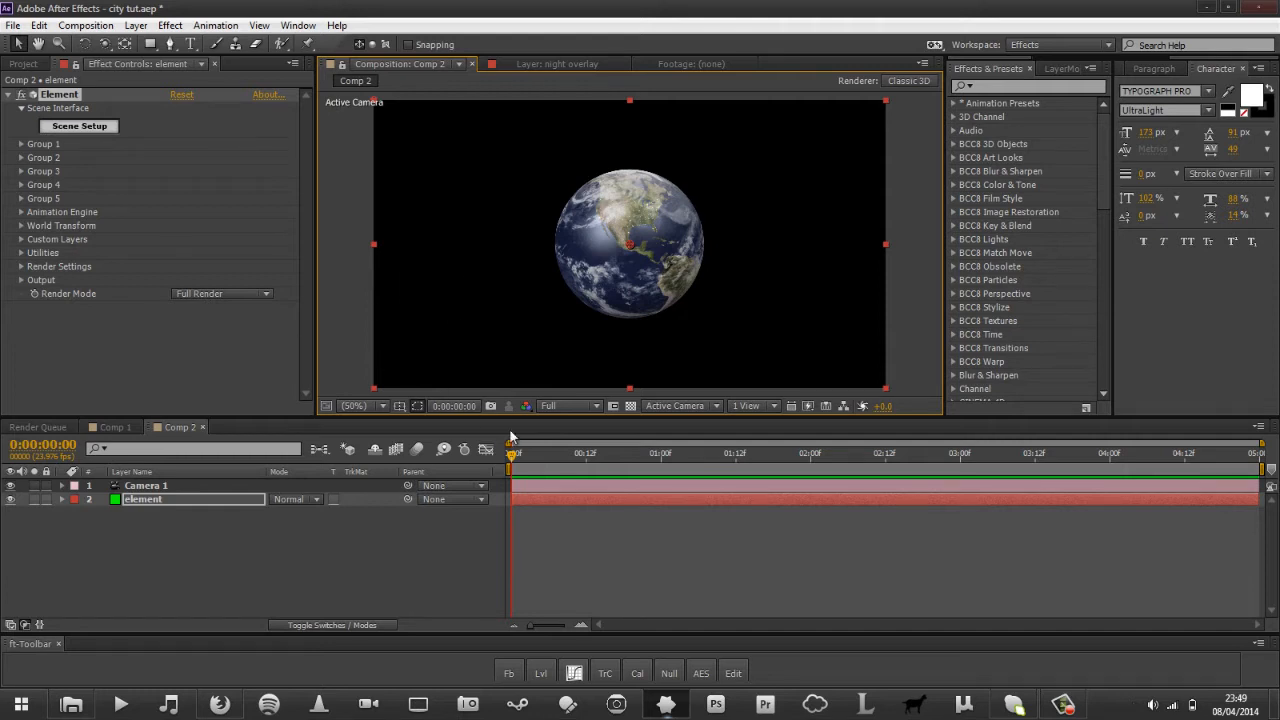
pyautogui.moveTo(497, 417); pyautogui.dragTo(497, 502)
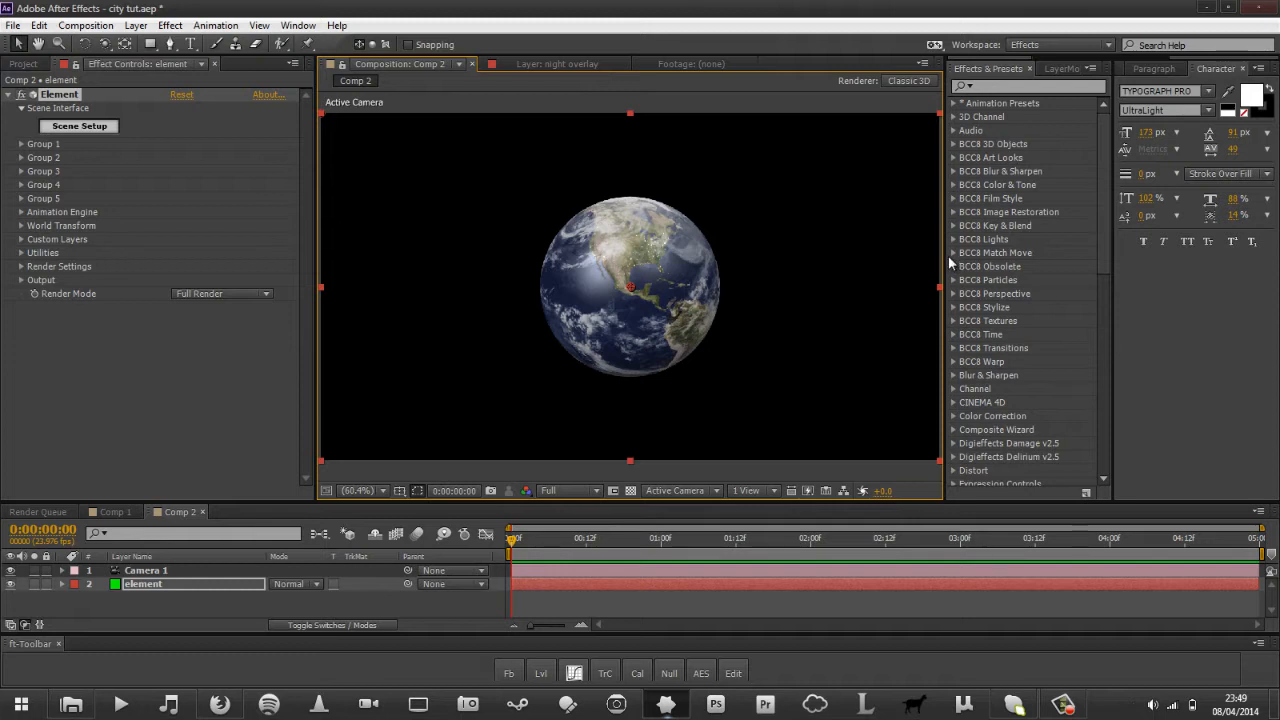
pyautogui.moveTo(949, 262); pyautogui.dragTo(1008, 263)
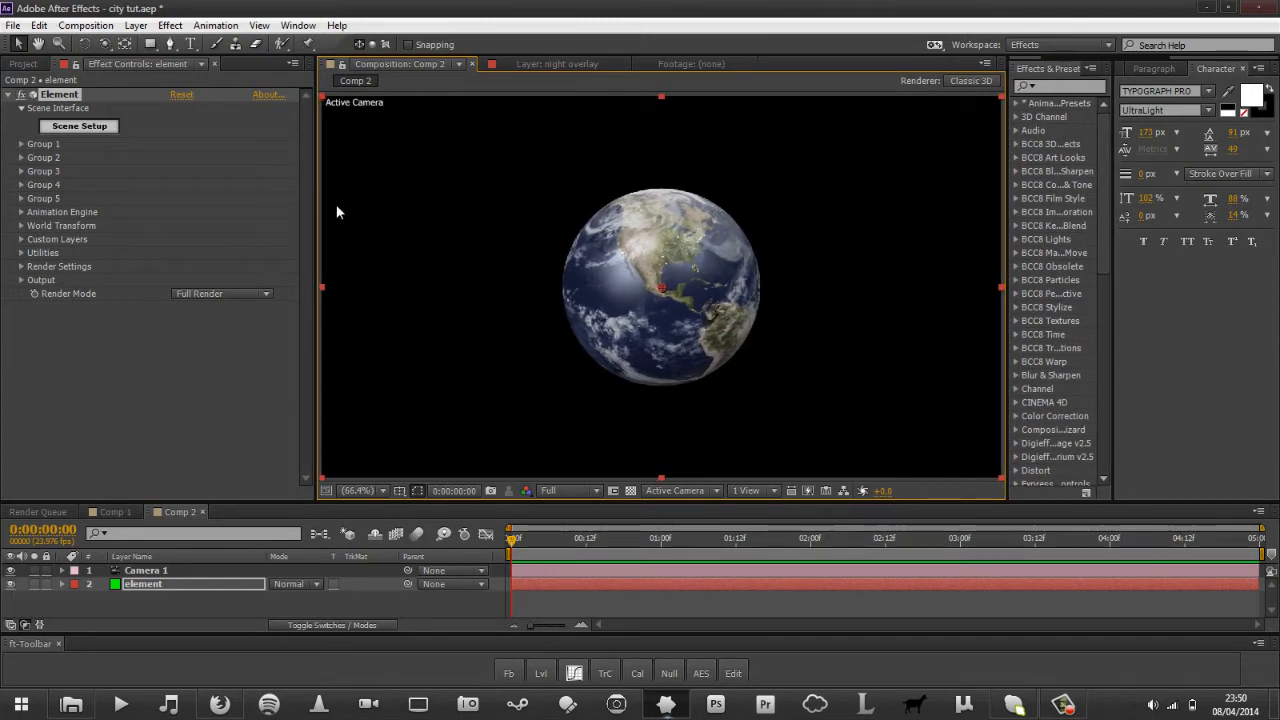
# Set the replicator shape of Group 2's Particle Replicator to Ring.
pyautogui.click(22, 159)
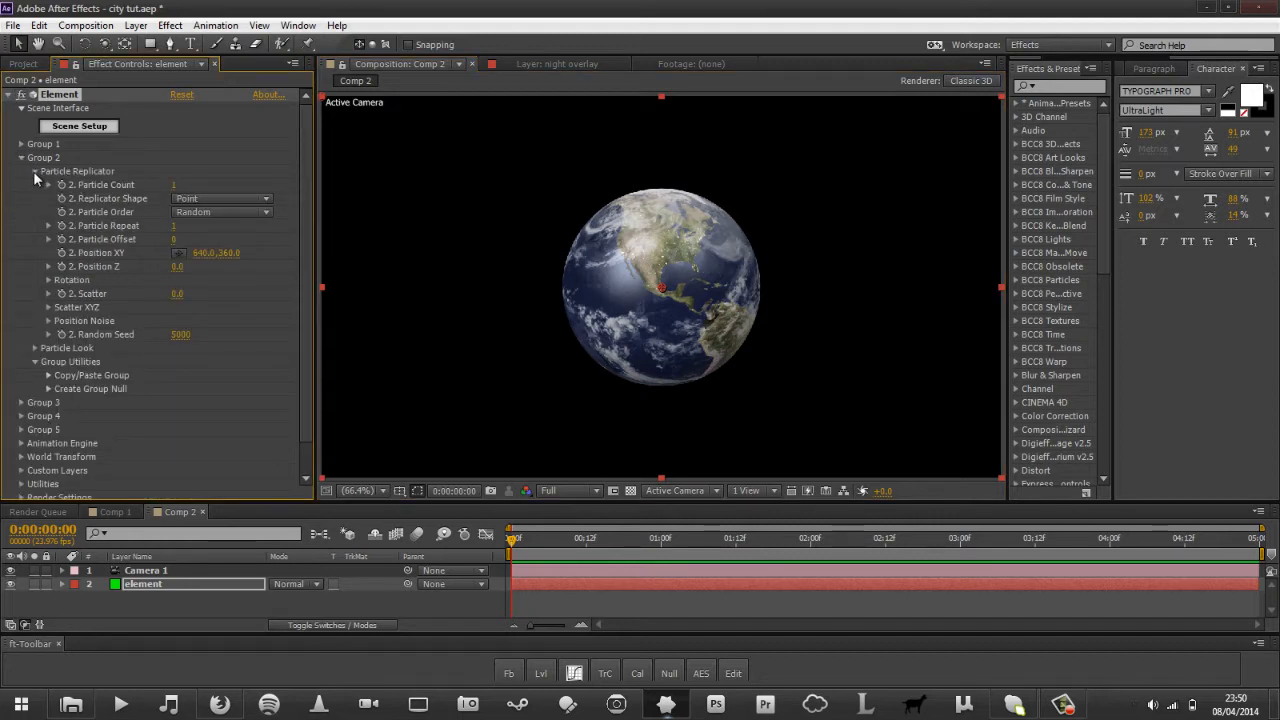
pyautogui.click(34, 171)
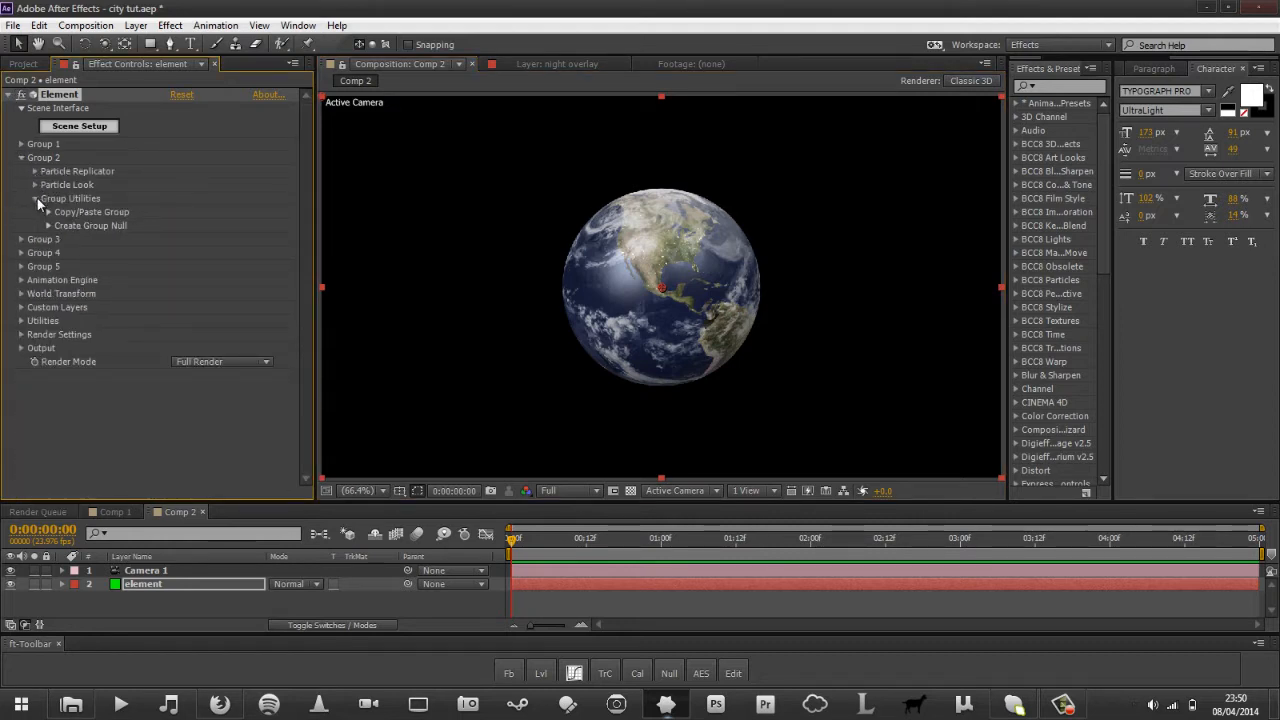
pyautogui.click(36, 199)
pyautogui.click(36, 199)
pyautogui.click(36, 199)
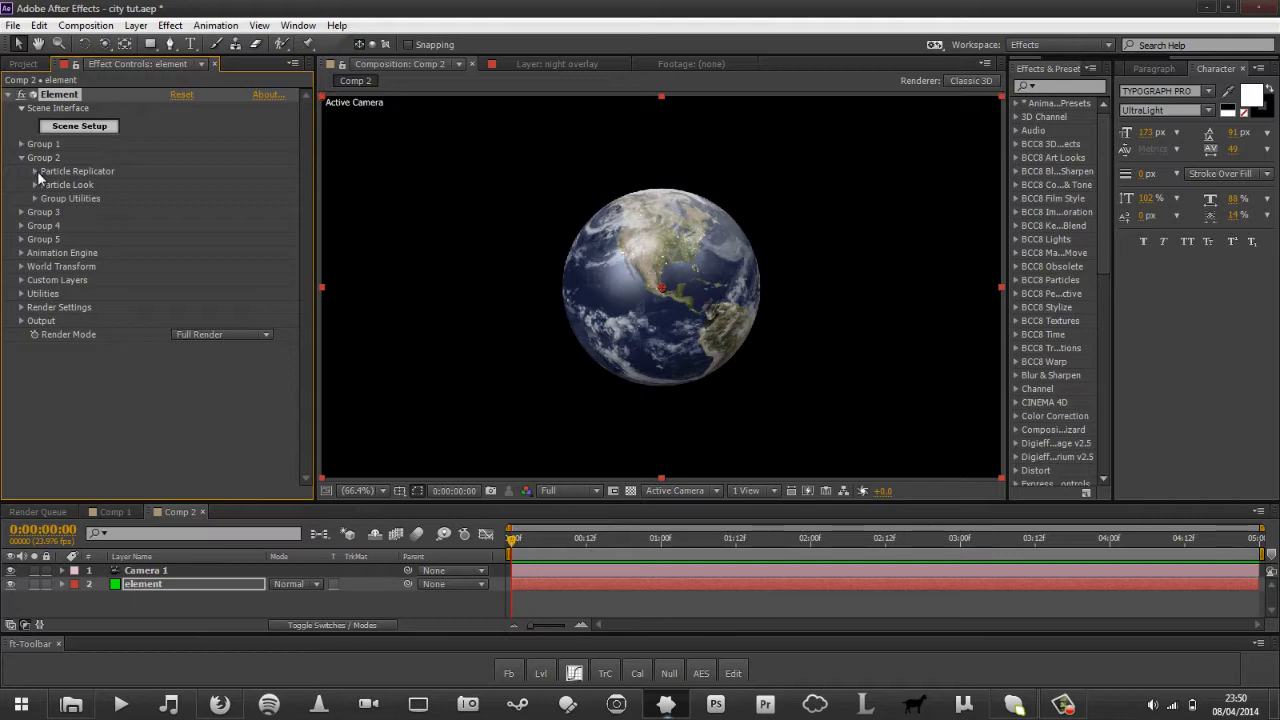
pyautogui.click(36, 171)
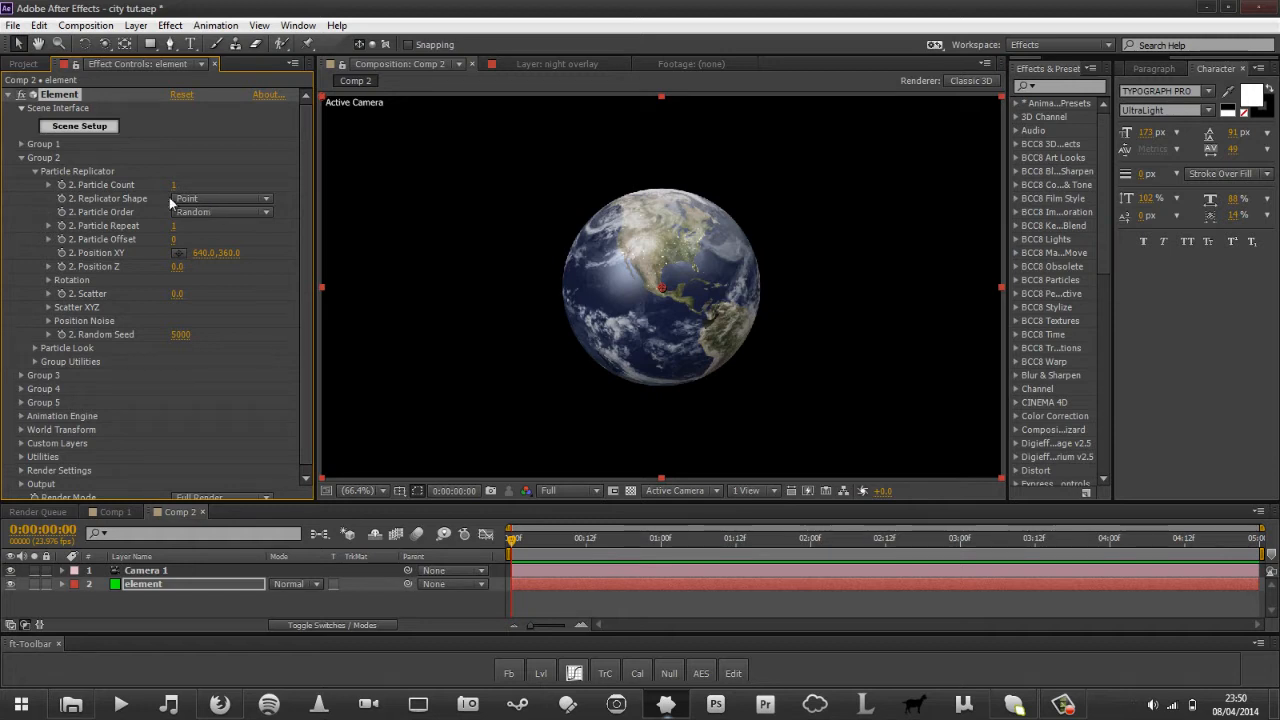
pyautogui.click(213, 198)
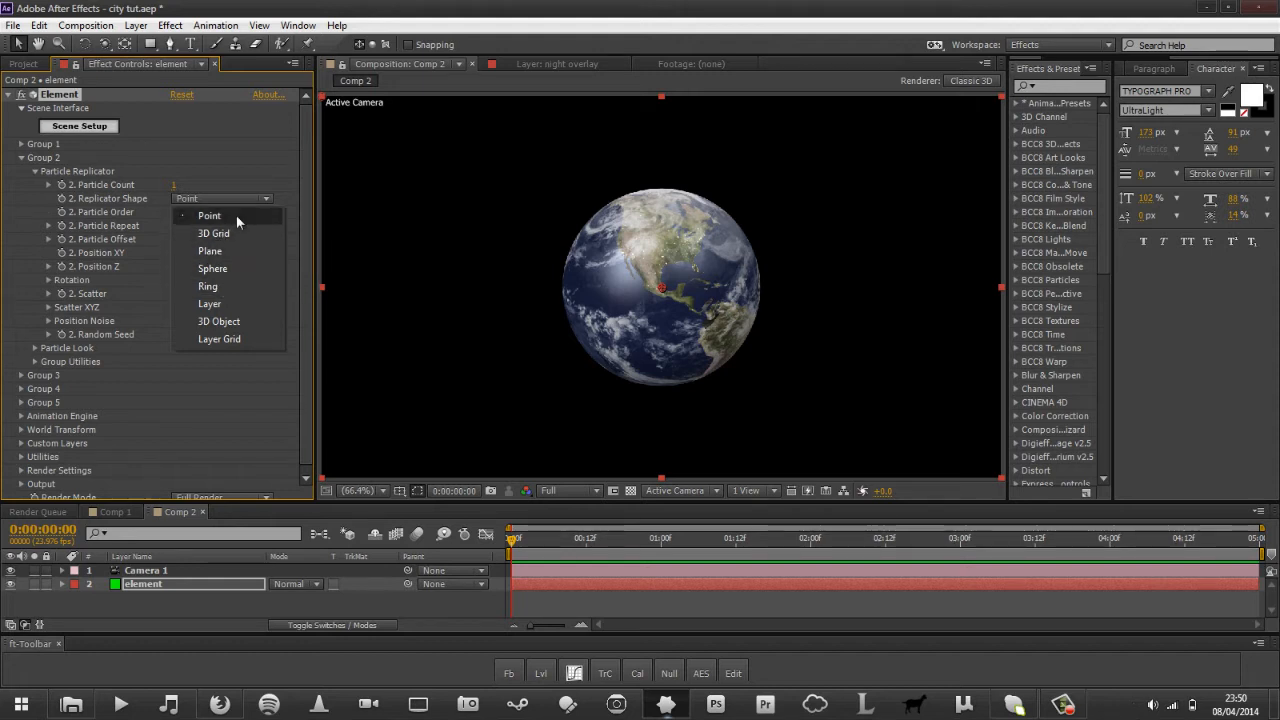
pyautogui.click(213, 288)
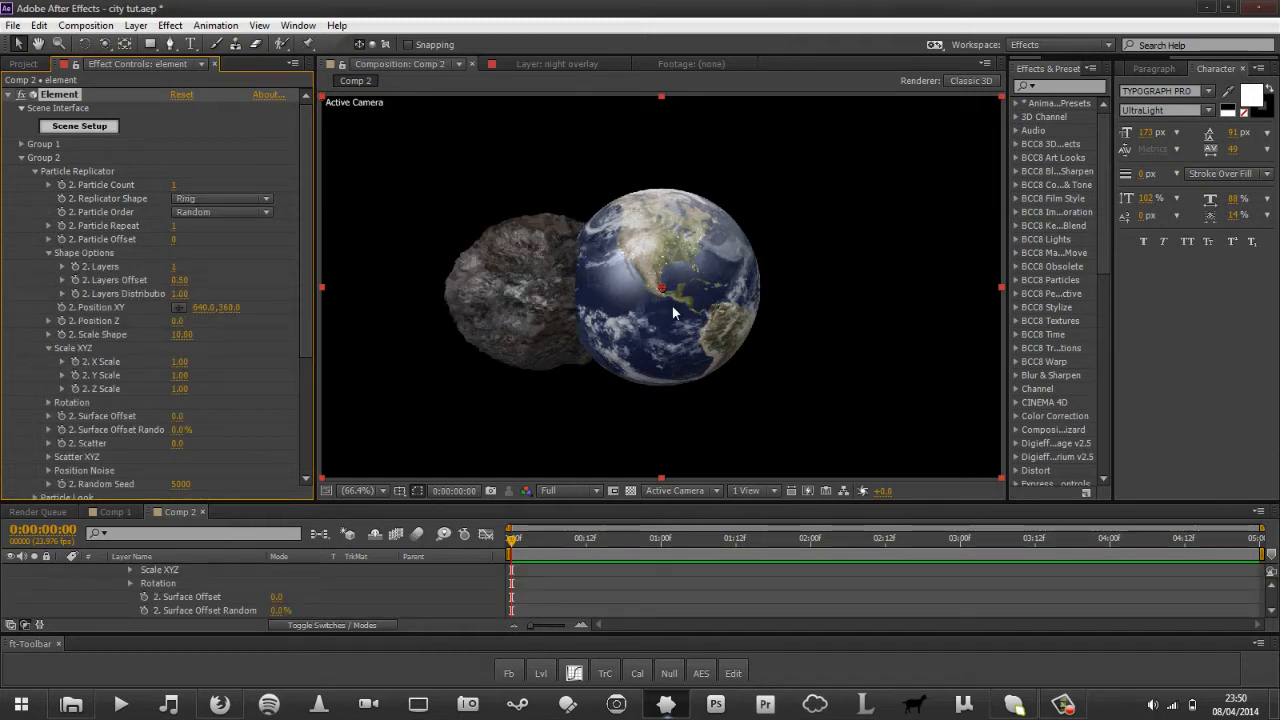
# Orbit the camera to look down on the Earth from a higher angle and set Group 2's particle count to 7.
pyautogui.press('c')
pyautogui.moveTo(671, 288); pyautogui.dragTo(752, 214)
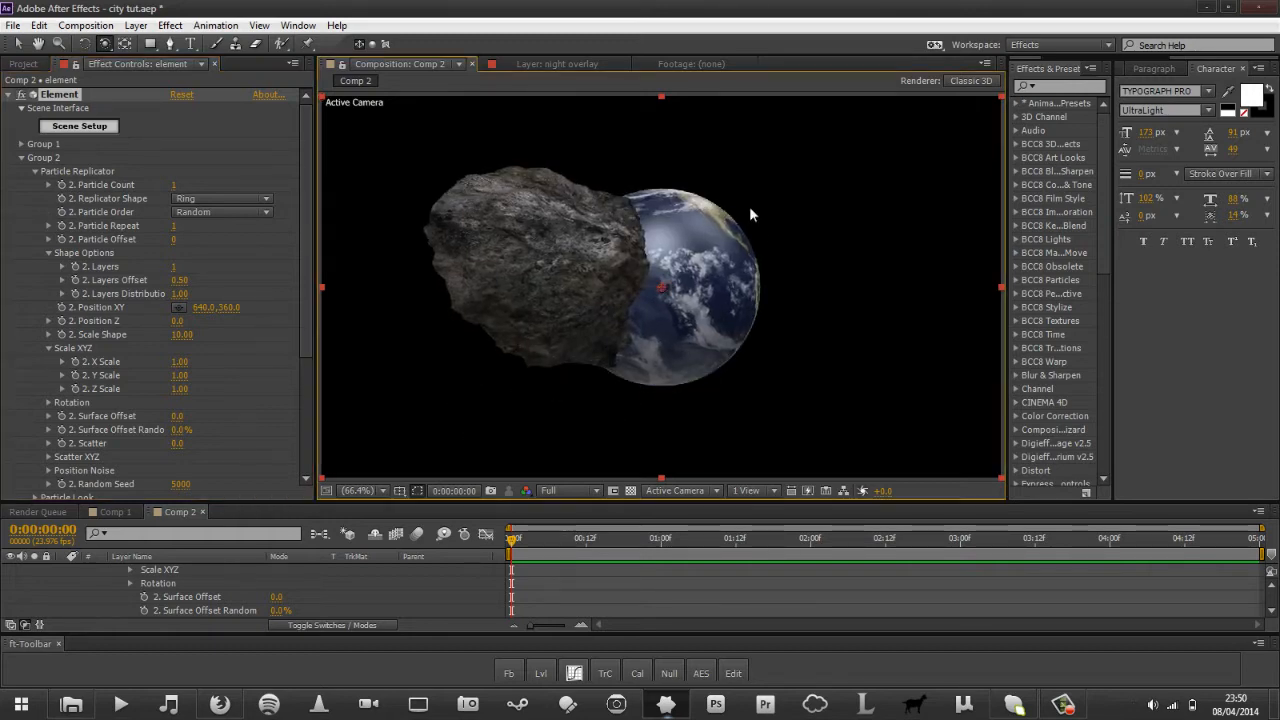
pyautogui.hotkey('ctrl', 'z')
pyautogui.moveTo(656, 247); pyautogui.dragTo(649, 309)
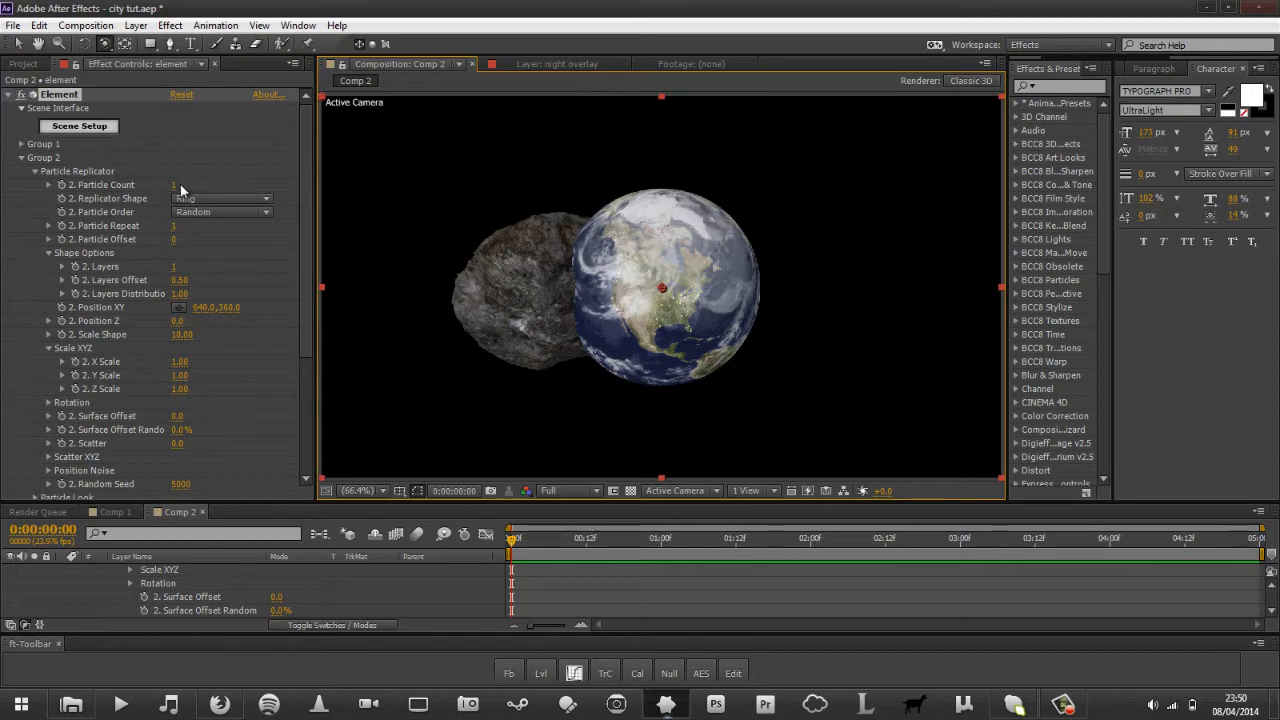
pyautogui.moveTo(180, 190)
pyautogui.mouseDown()
pyautogui.moveTo(200, 189)
pyautogui.moveTo(180, 192)
pyautogui.mouseUp()
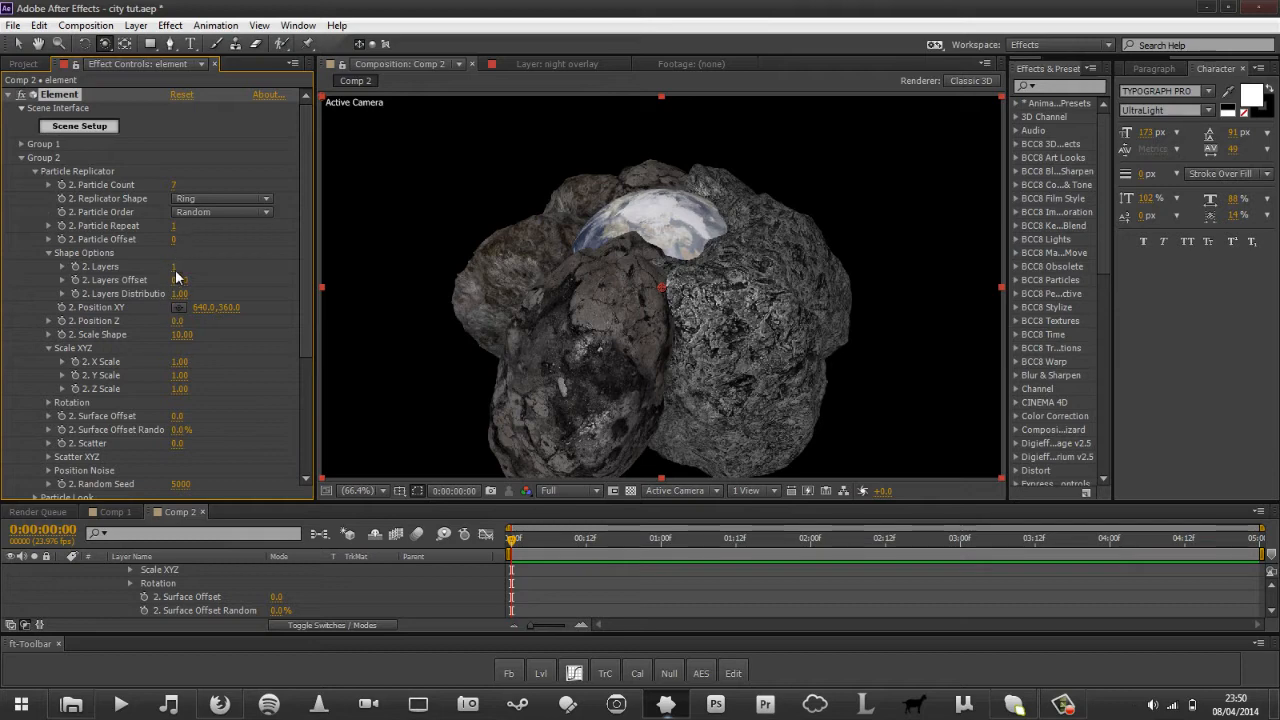
# Set Group 2's scale shape to 24.10 to widen the rock ring, then undo a trial change to its X scale.
pyautogui.moveTo(183, 334); pyautogui.dragTo(289, 338)
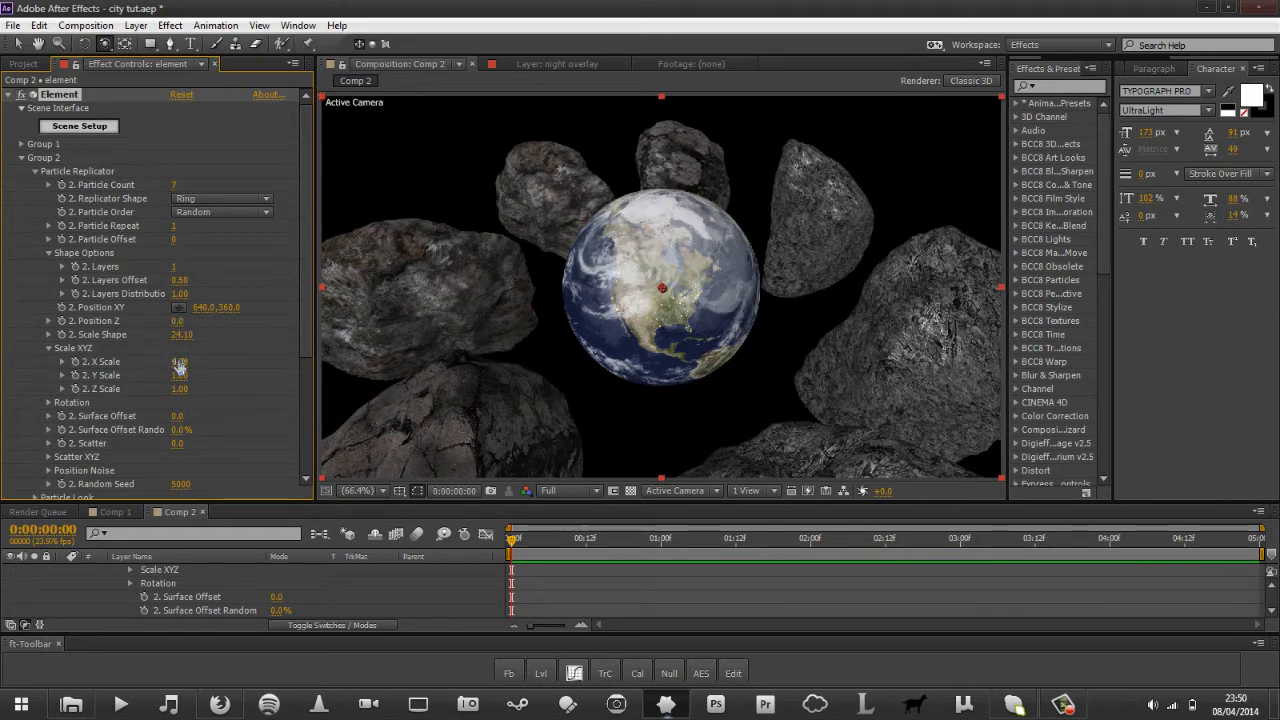
pyautogui.moveTo(180, 361); pyautogui.dragTo(133, 358)
pyautogui.hotkey('ctrl', 'z')
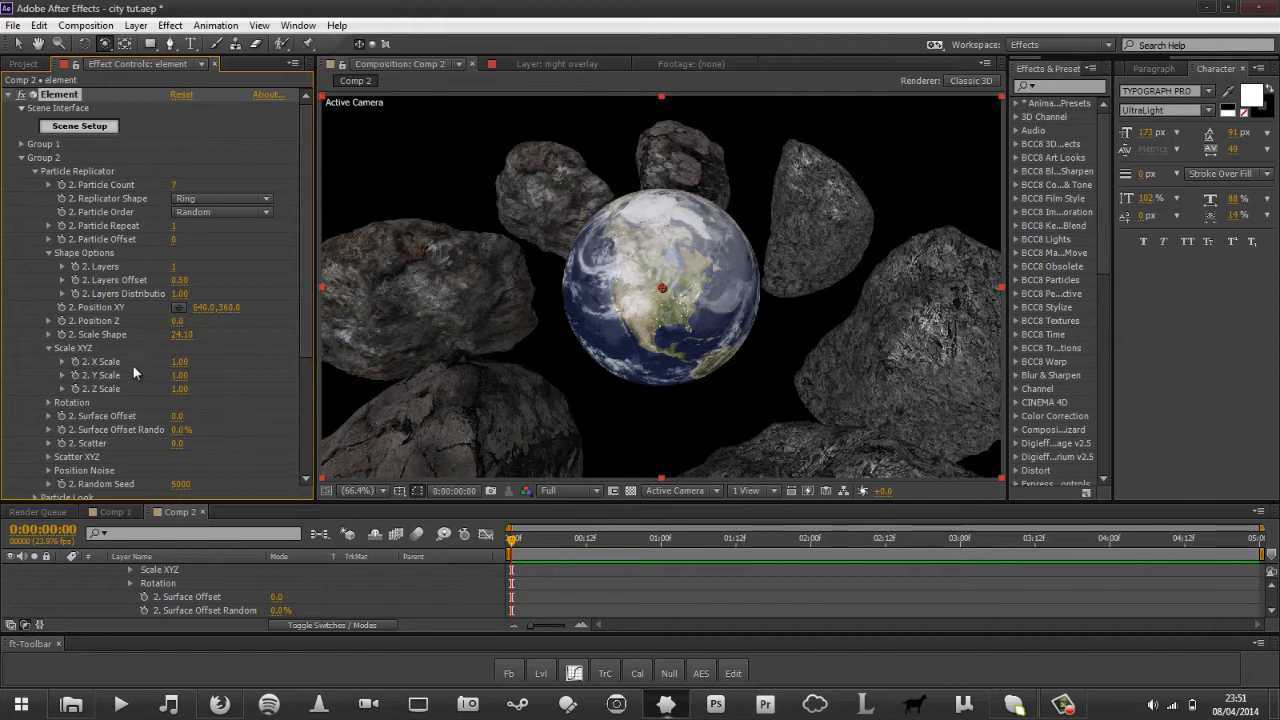
# Set Group 2's particle size to 4.97 and its particle count to 18.
pyautogui.click(35, 171)
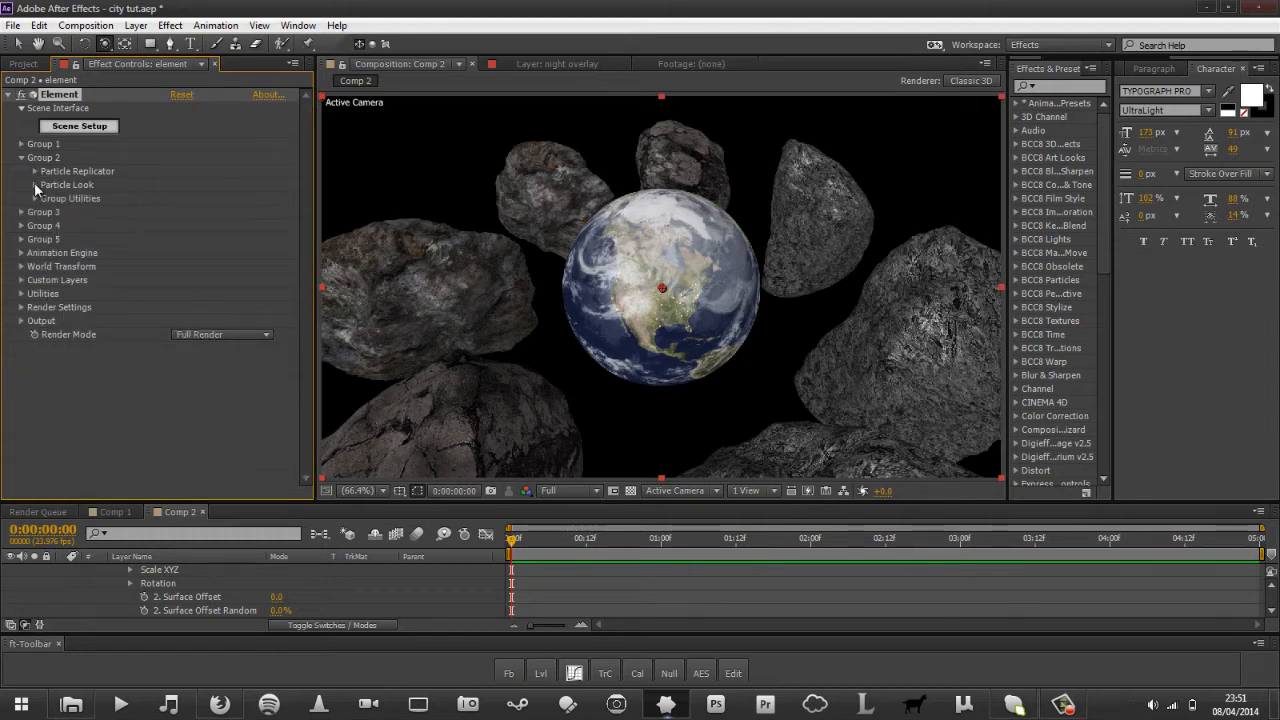
pyautogui.click(35, 185)
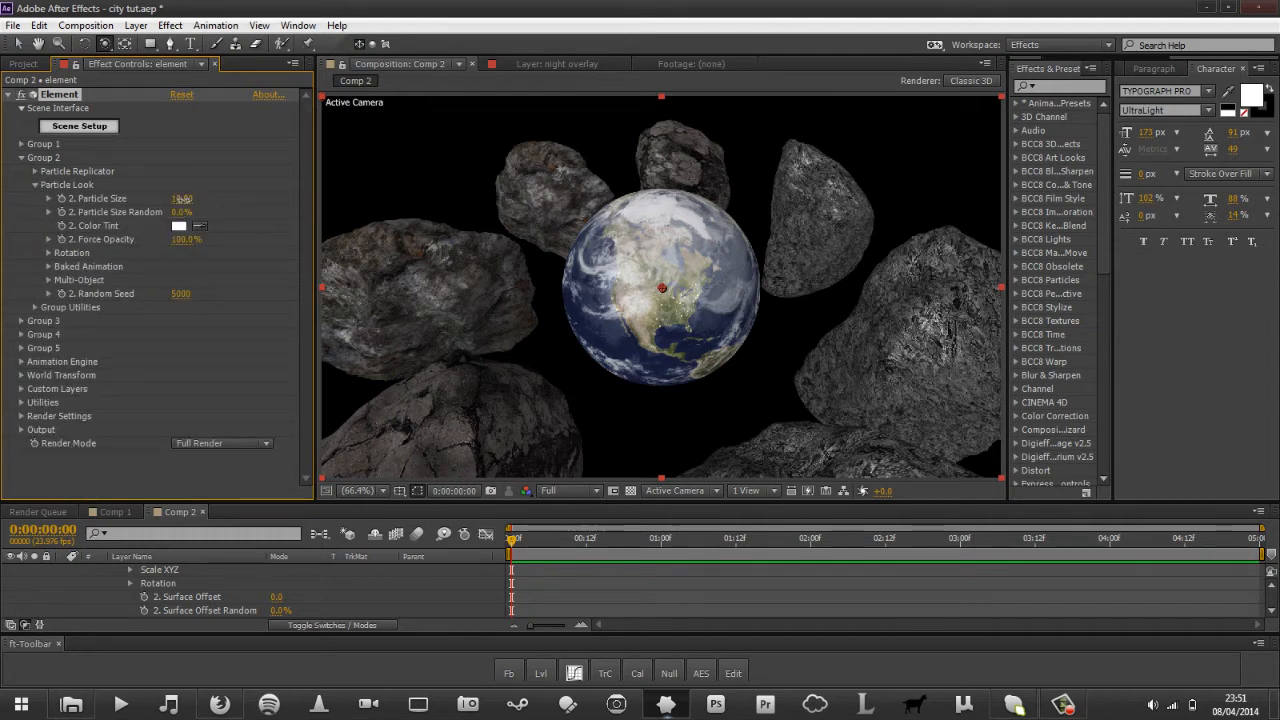
pyautogui.moveTo(181, 199); pyautogui.dragTo(139, 246)
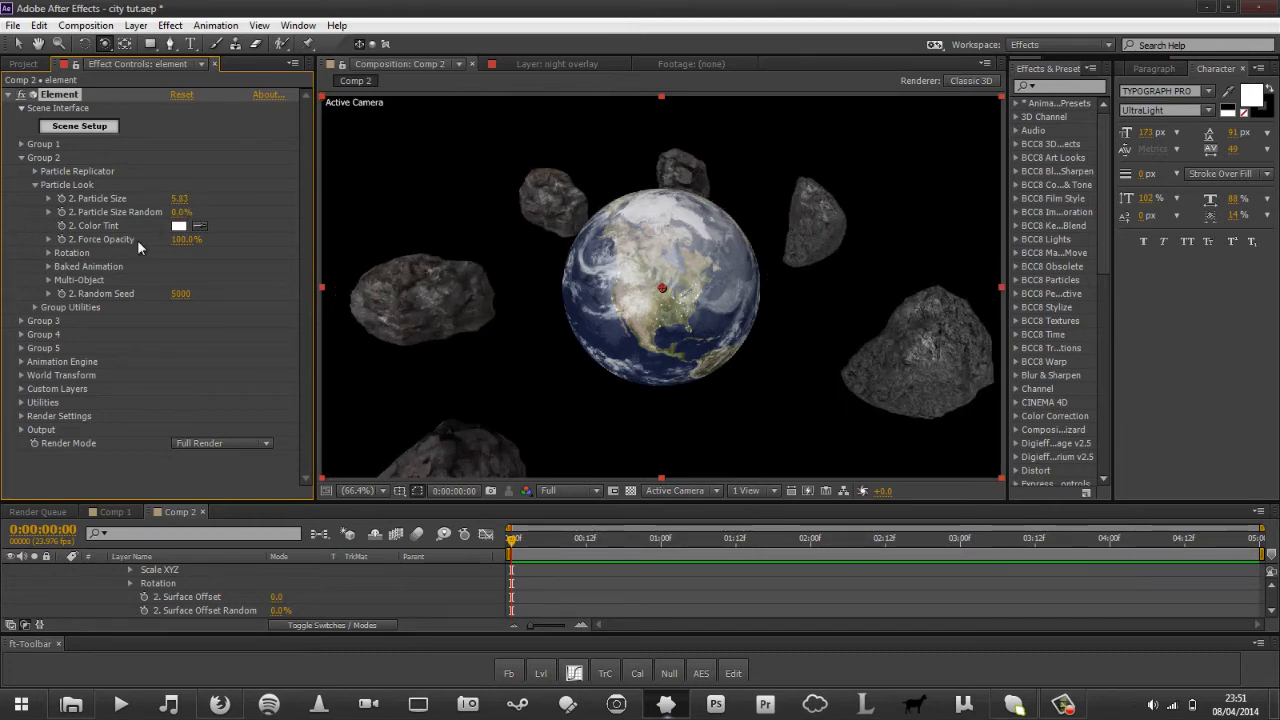
pyautogui.moveTo(181, 203); pyautogui.dragTo(118, 208)
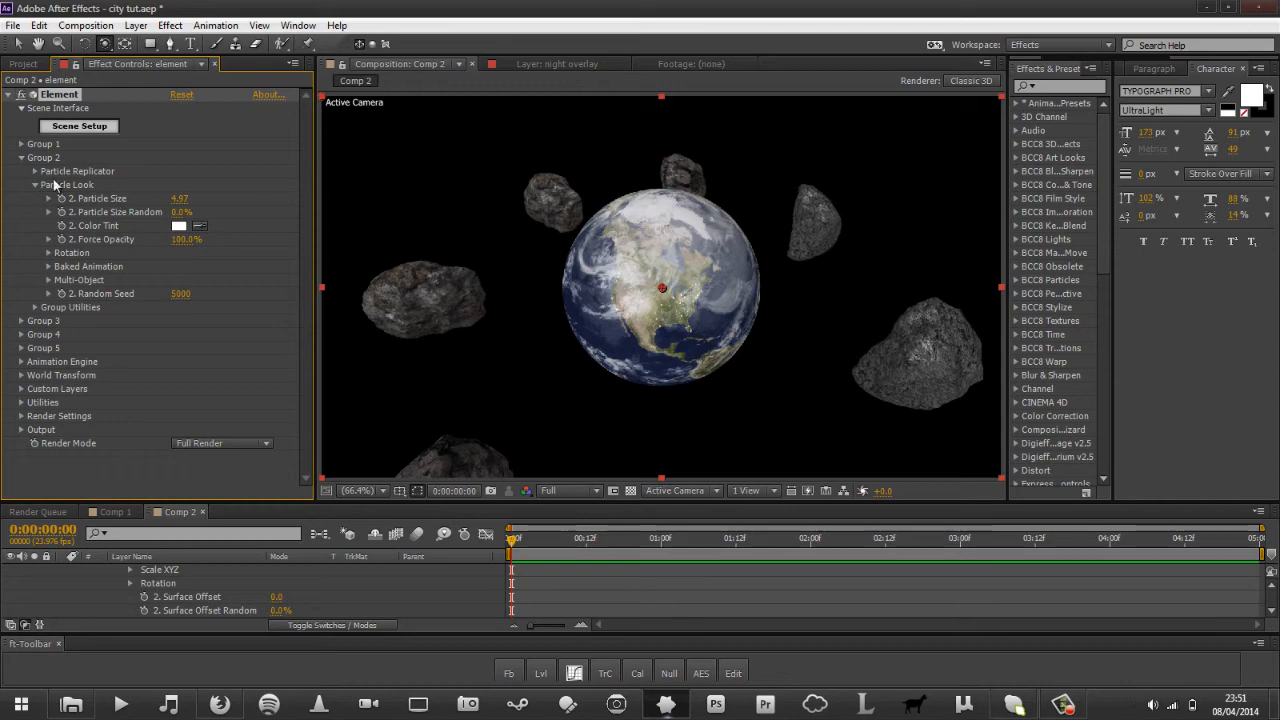
pyautogui.click(35, 172)
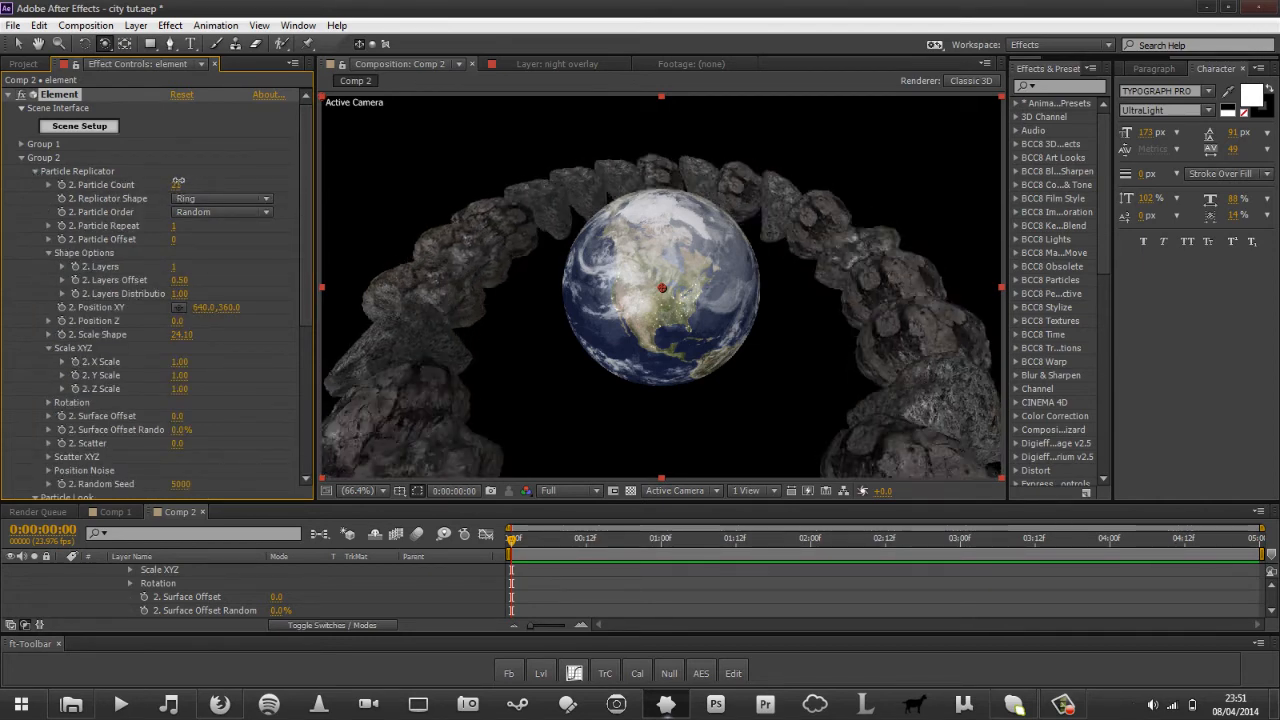
pyautogui.moveTo(178, 182); pyautogui.dragTo(172, 184)
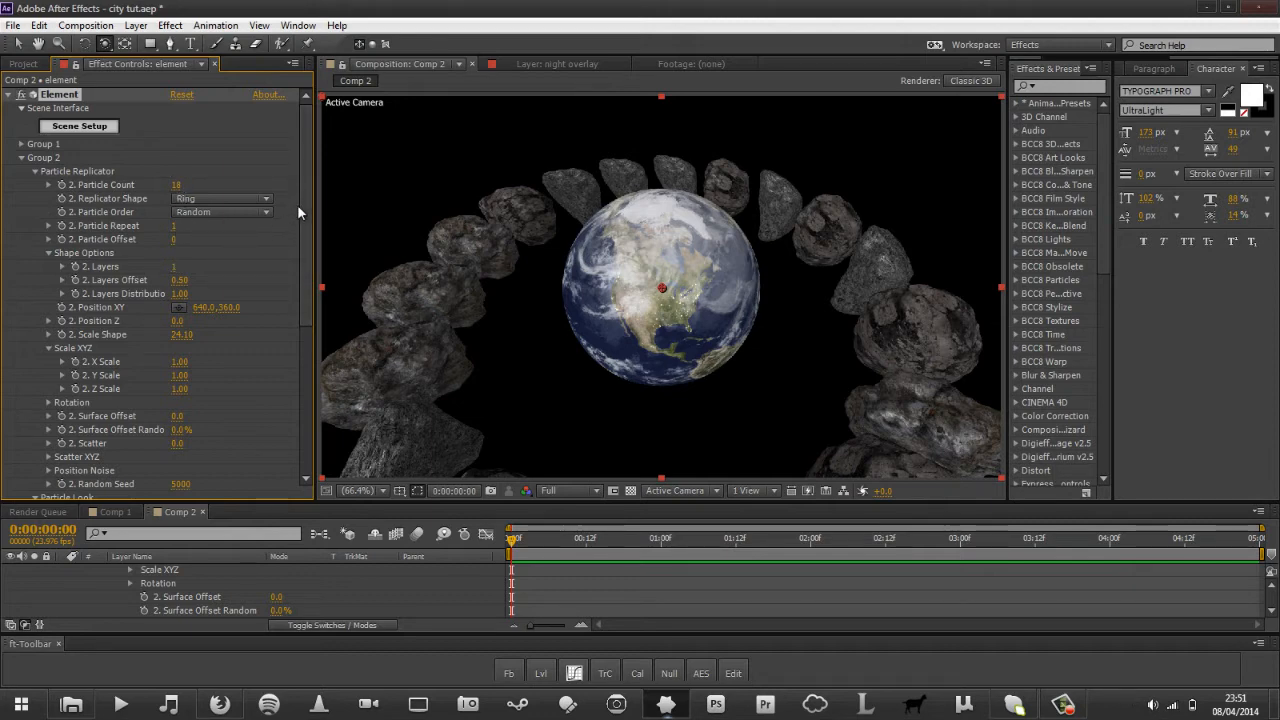
# Set Group 2's surface offset random to 75% and pull the camera back to frame the whole rock ring.
pyautogui.moveTo(306, 211); pyautogui.dragTo(301, 348)
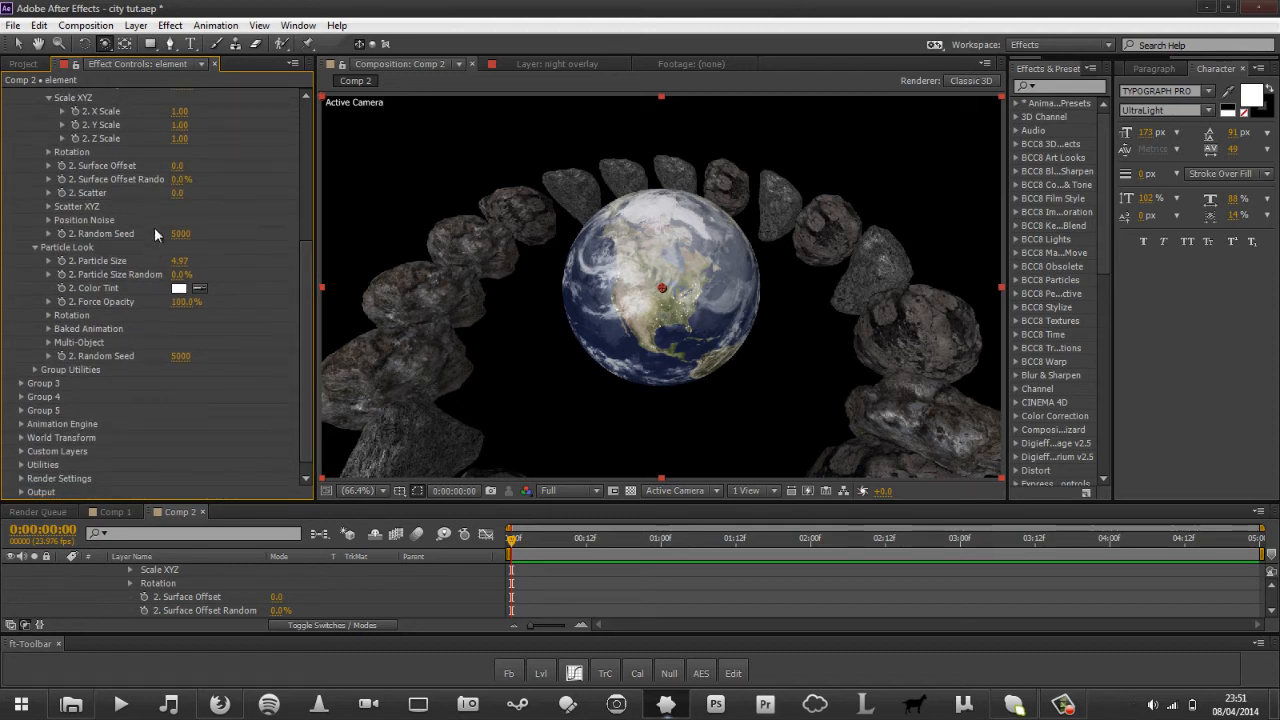
pyautogui.moveTo(182, 186); pyautogui.dragTo(285, 196)
pyautogui.moveTo(662, 282); pyautogui.dragTo(583, 260)
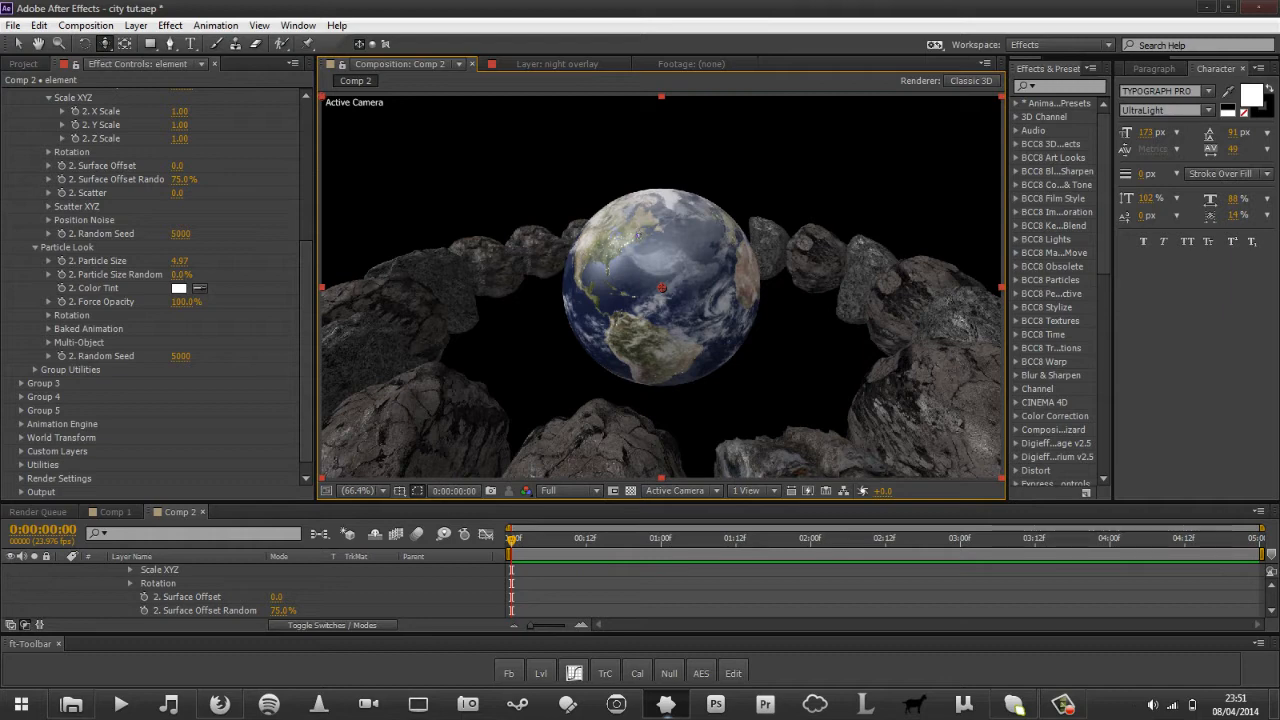
pyautogui.moveTo(661, 288); pyautogui.dragTo(617, 261)
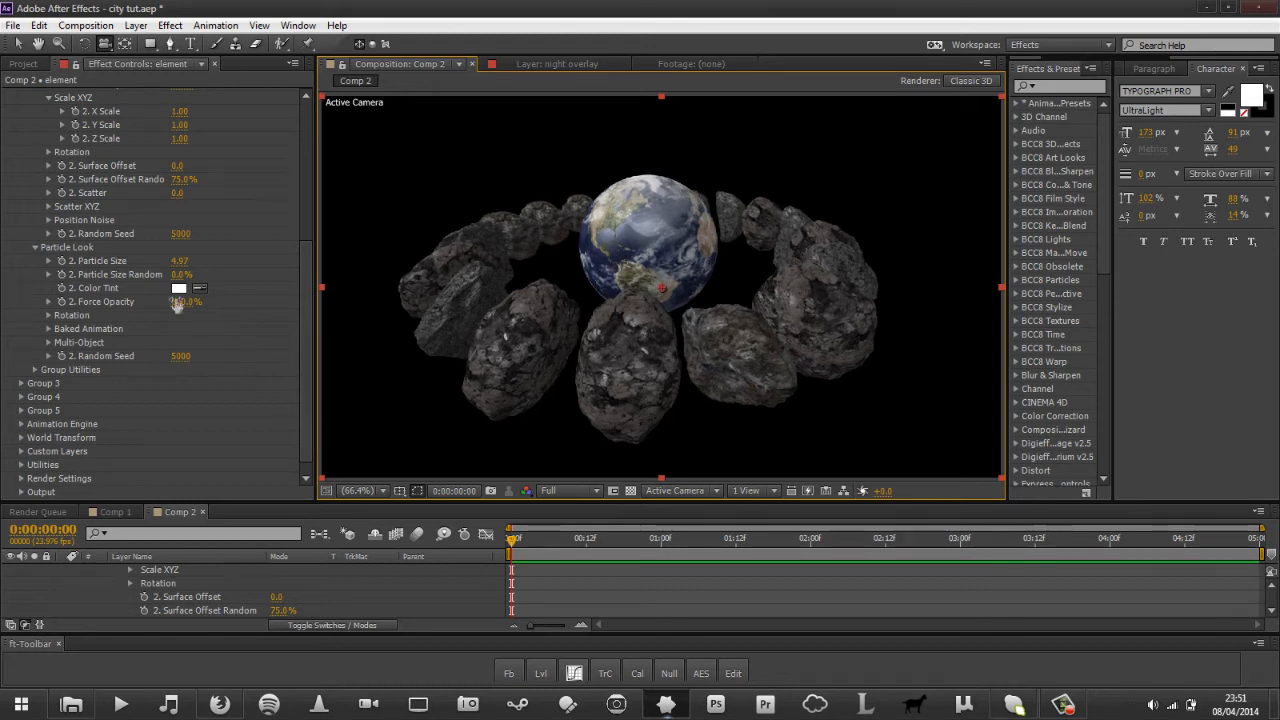
# Scatter the Group 2 rocks with X scatter -0.3 and Y scatter 5.1, and raise the Z scatter slightly.
pyautogui.click(48, 207)
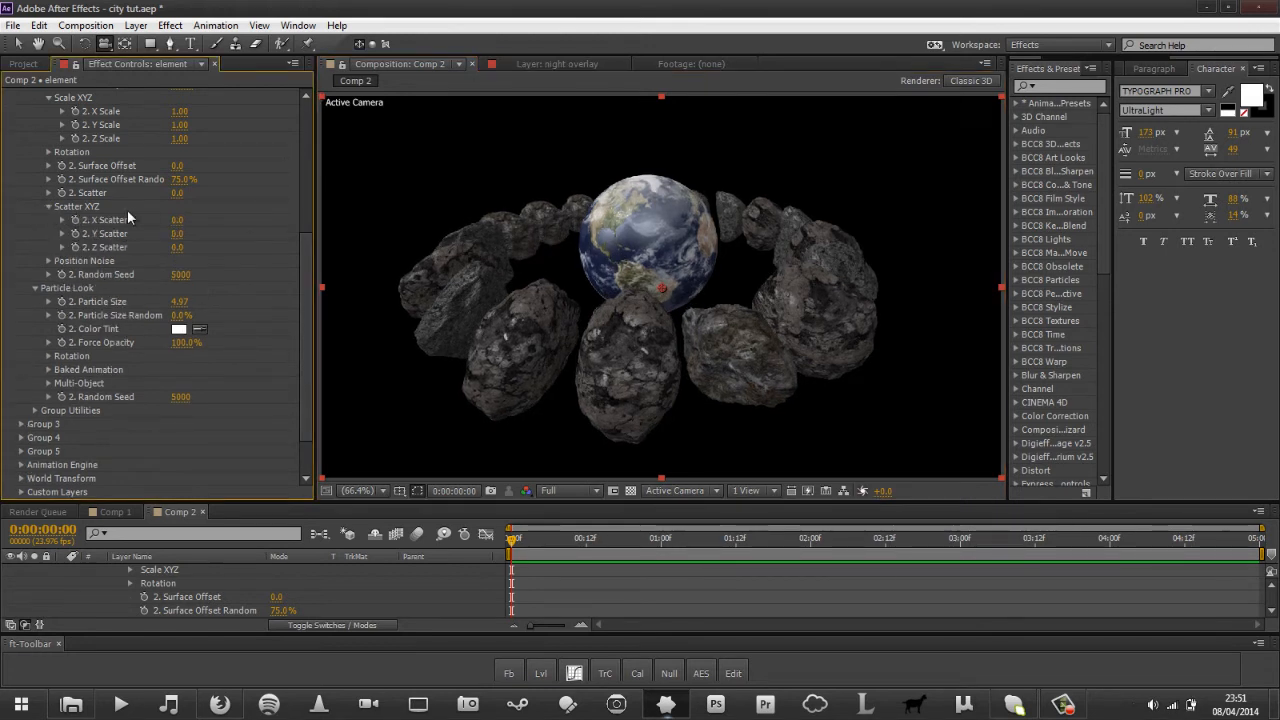
pyautogui.moveTo(175, 238); pyautogui.dragTo(312, 234)
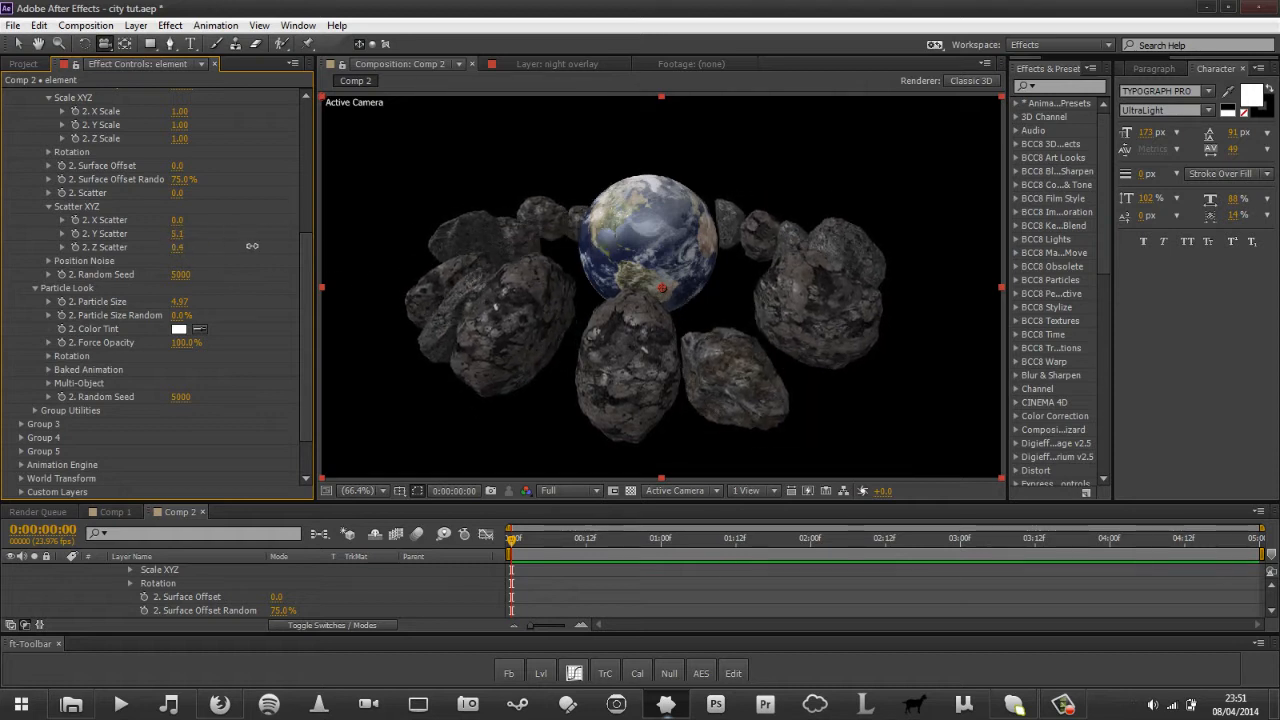
pyautogui.moveTo(177, 247); pyautogui.dragTo(315, 248)
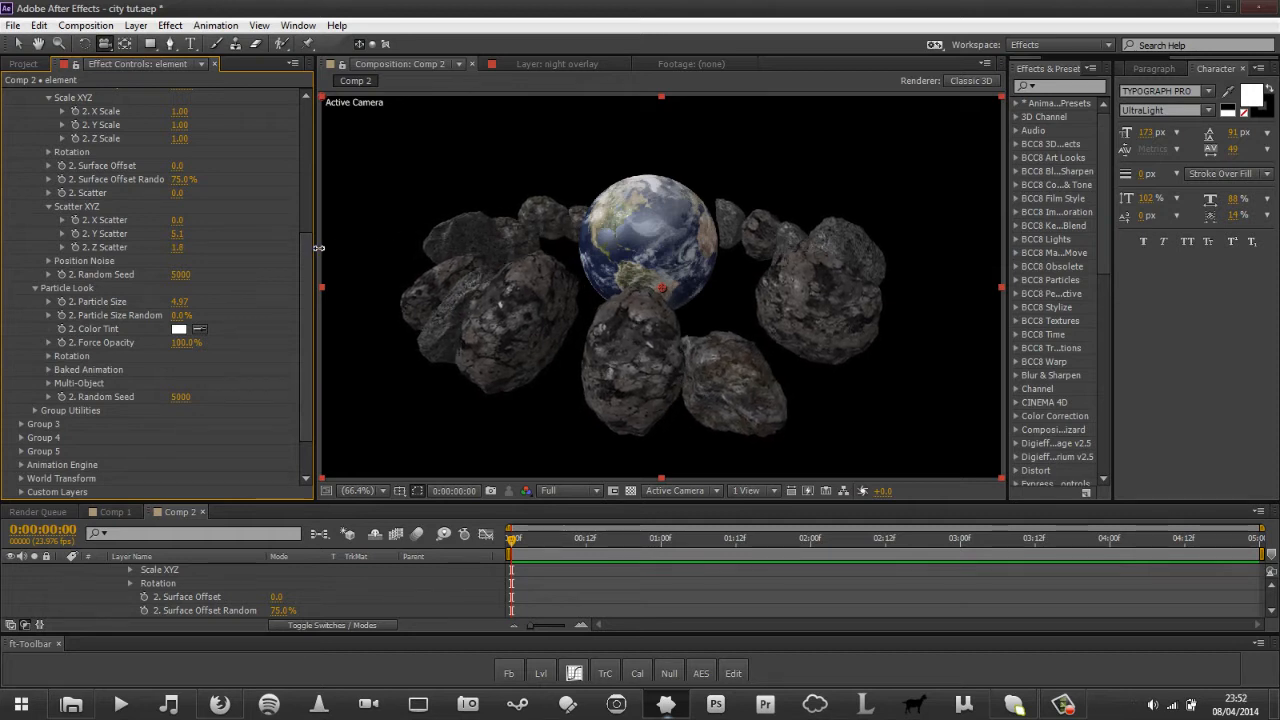
pyautogui.moveTo(177, 220); pyautogui.dragTo(241, 229)
pyautogui.moveTo(95, 243); pyautogui.dragTo(167, 246)
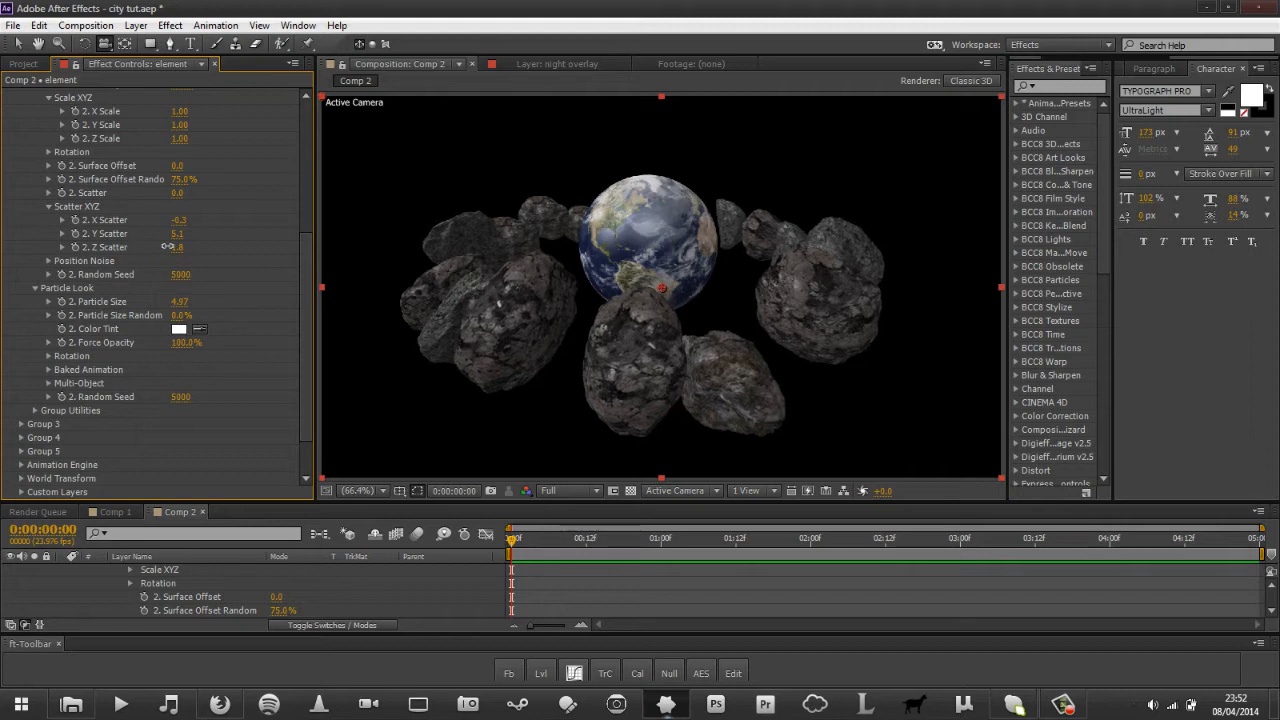
pyautogui.click(49, 206)
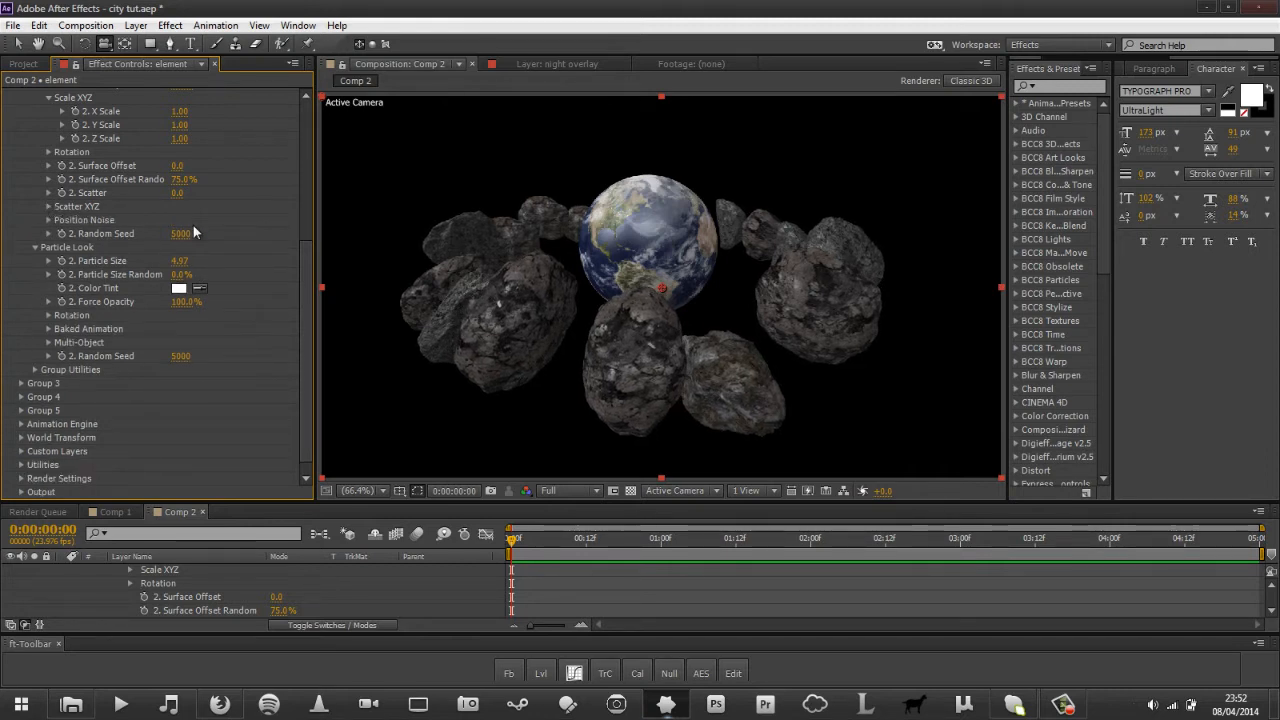
# Set the Group 2 Particle Replicator's random seed to 4100 and orbit the camera around the ring.
pyautogui.moveTo(178, 233); pyautogui.dragTo(140, 234)
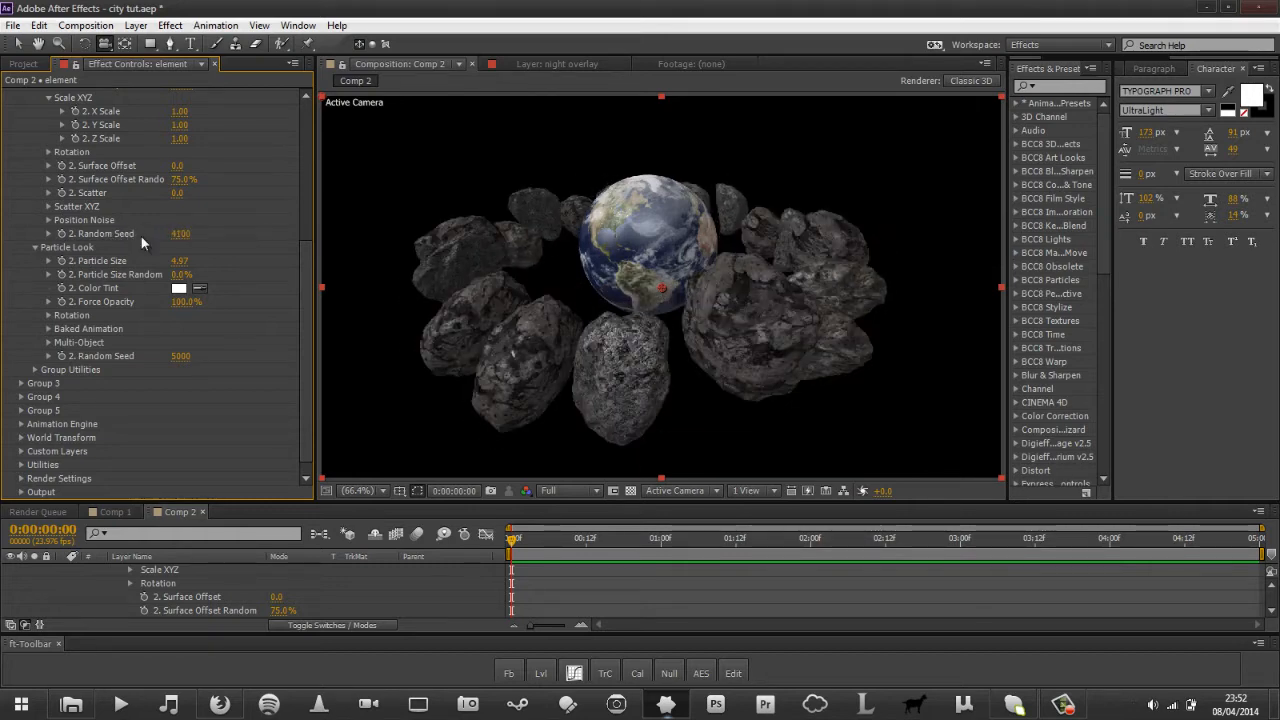
pyautogui.moveTo(478, 300); pyautogui.dragTo(553, 277)
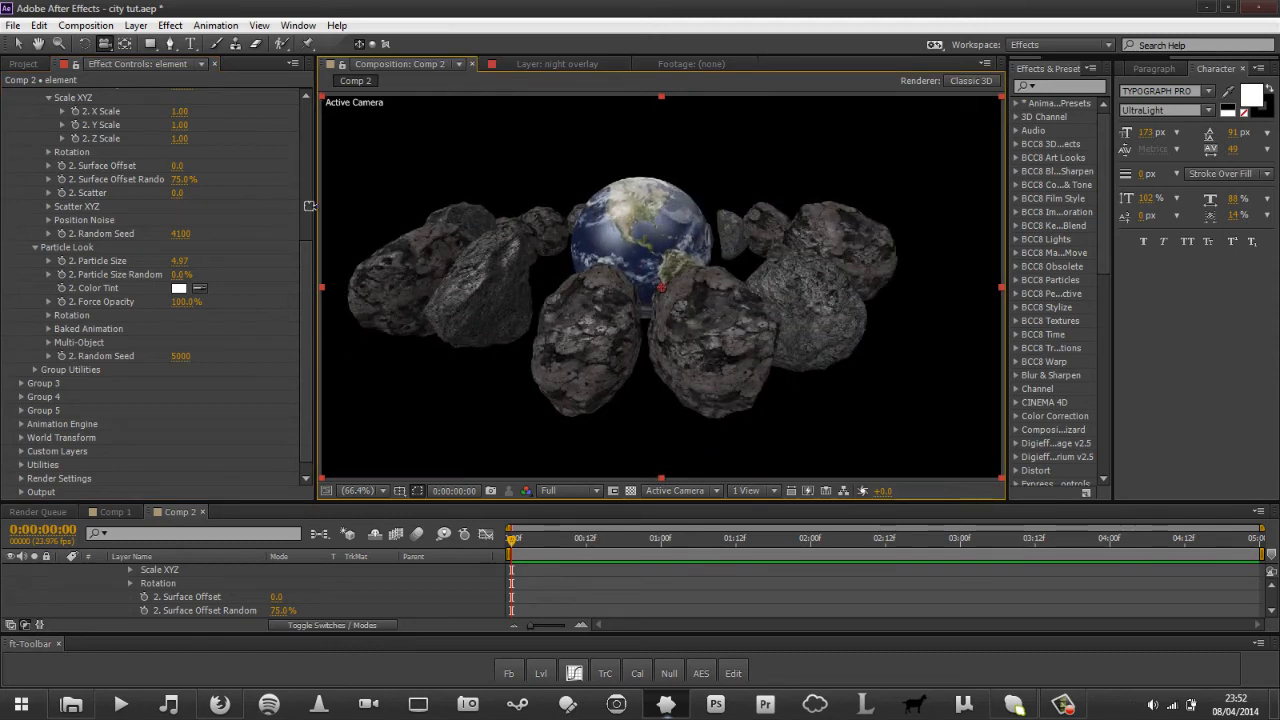
# Reduce Group 2's particle size to 2.43, raise its particle count to 30, and orbit the camera to a lower angle.
pyautogui.moveTo(306, 270); pyautogui.dragTo(307, 38)
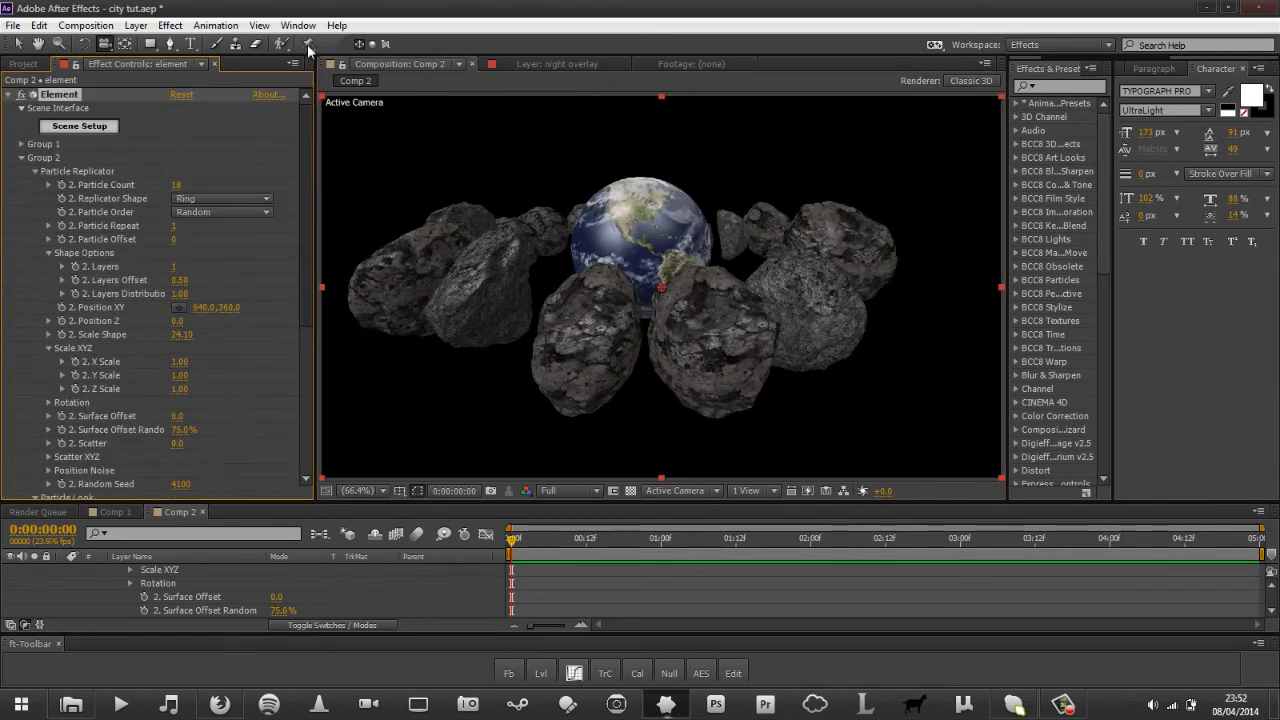
pyautogui.moveTo(313, 180); pyautogui.dragTo(312, 300)
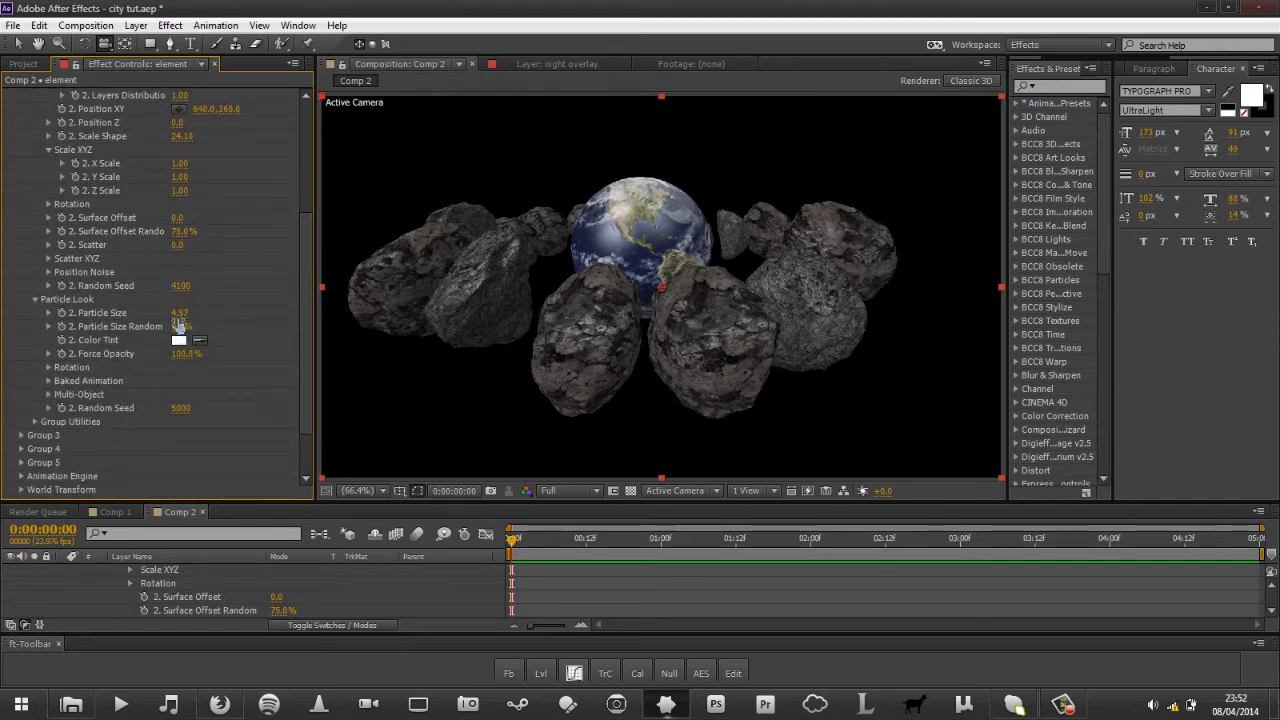
pyautogui.moveTo(177, 322); pyautogui.dragTo(36, 344)
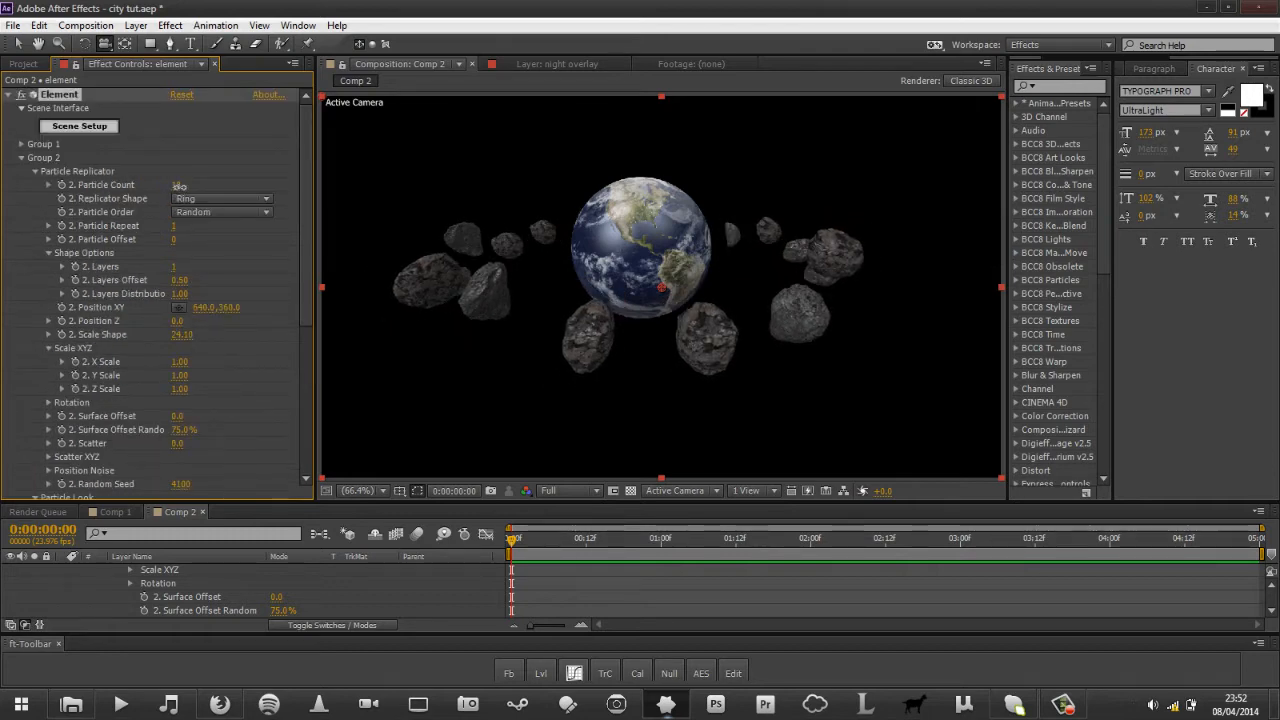
pyautogui.moveTo(179, 186)
pyautogui.mouseDown()
pyautogui.moveTo(205, 186)
pyautogui.moveTo(188, 187)
pyautogui.mouseUp()
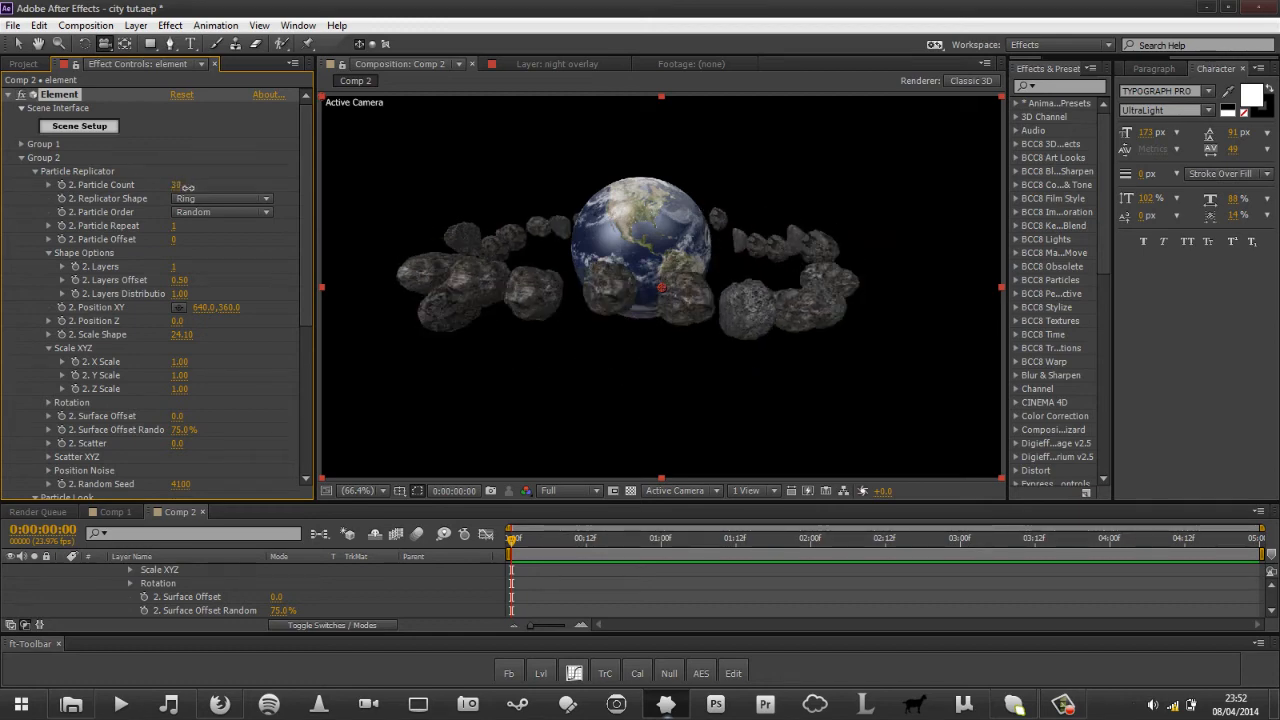
pyautogui.moveTo(666, 268); pyautogui.dragTo(699, 261)
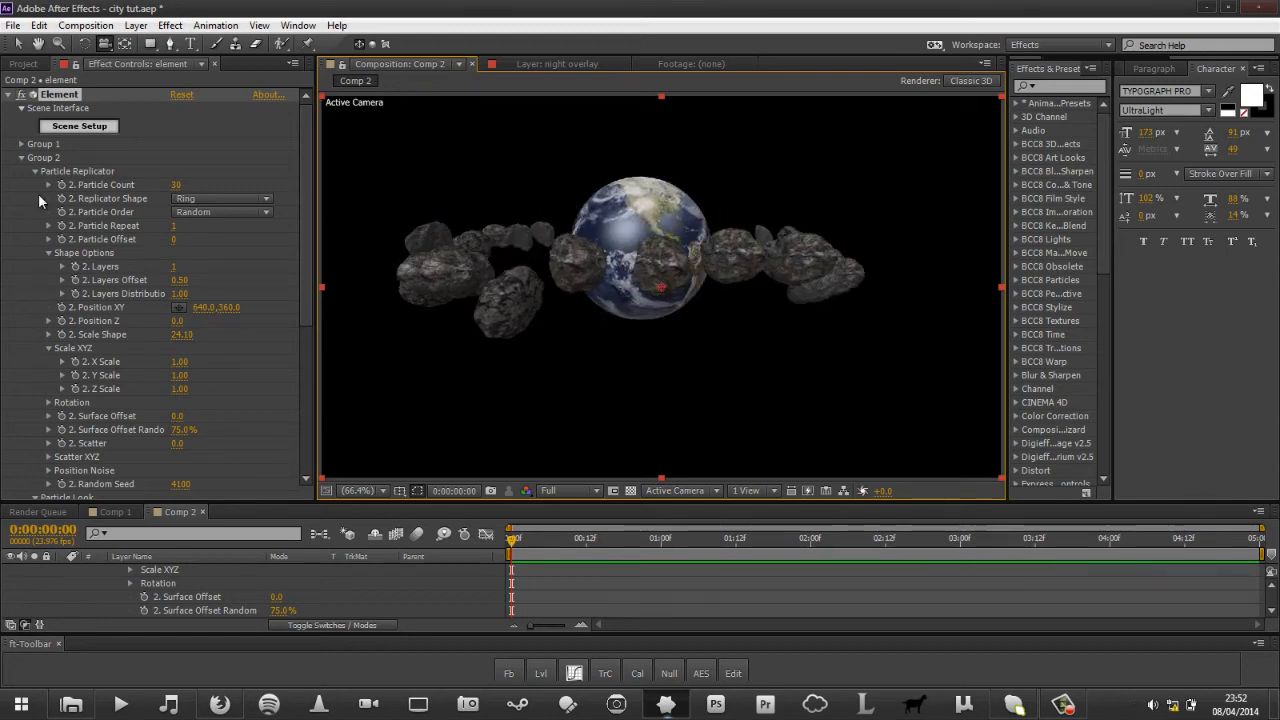
# Move Group 2's Position XY to 640.0, 296.0 and orbit the camera to look down on the rock ring.
pyautogui.moveTo(304, 251); pyautogui.dragTo(306, 277)
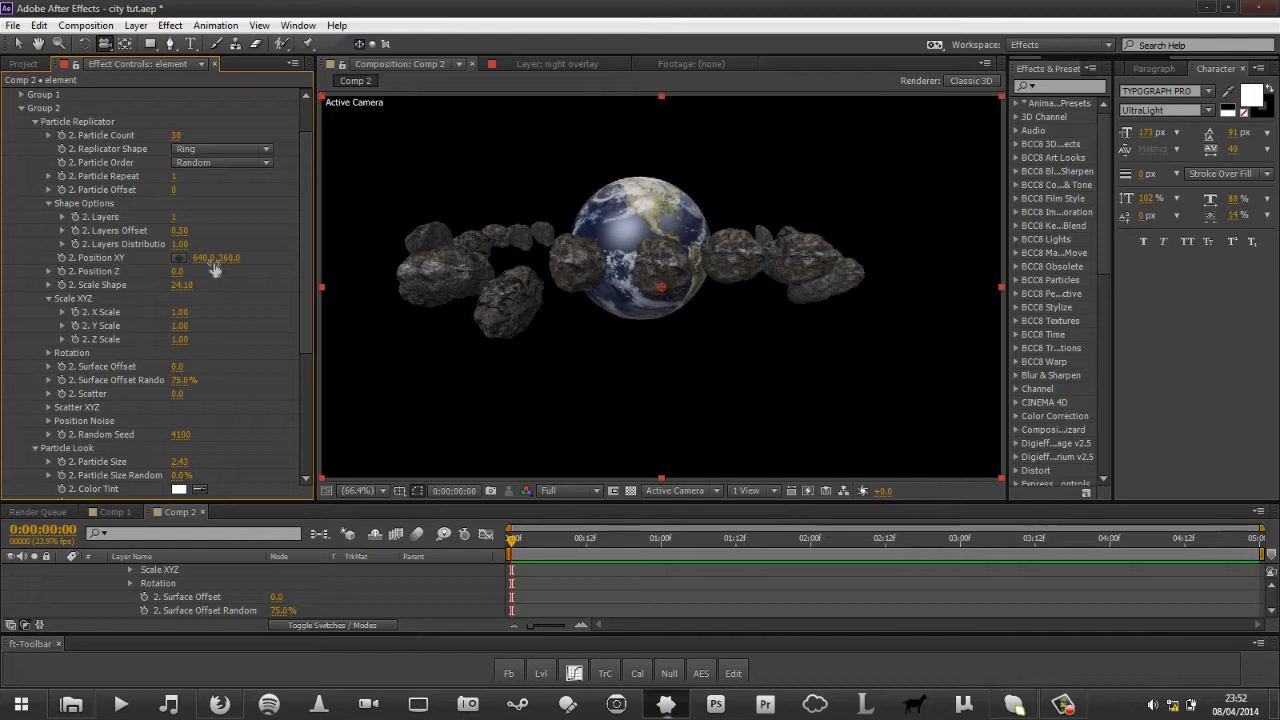
pyautogui.moveTo(205, 258); pyautogui.dragTo(173, 271)
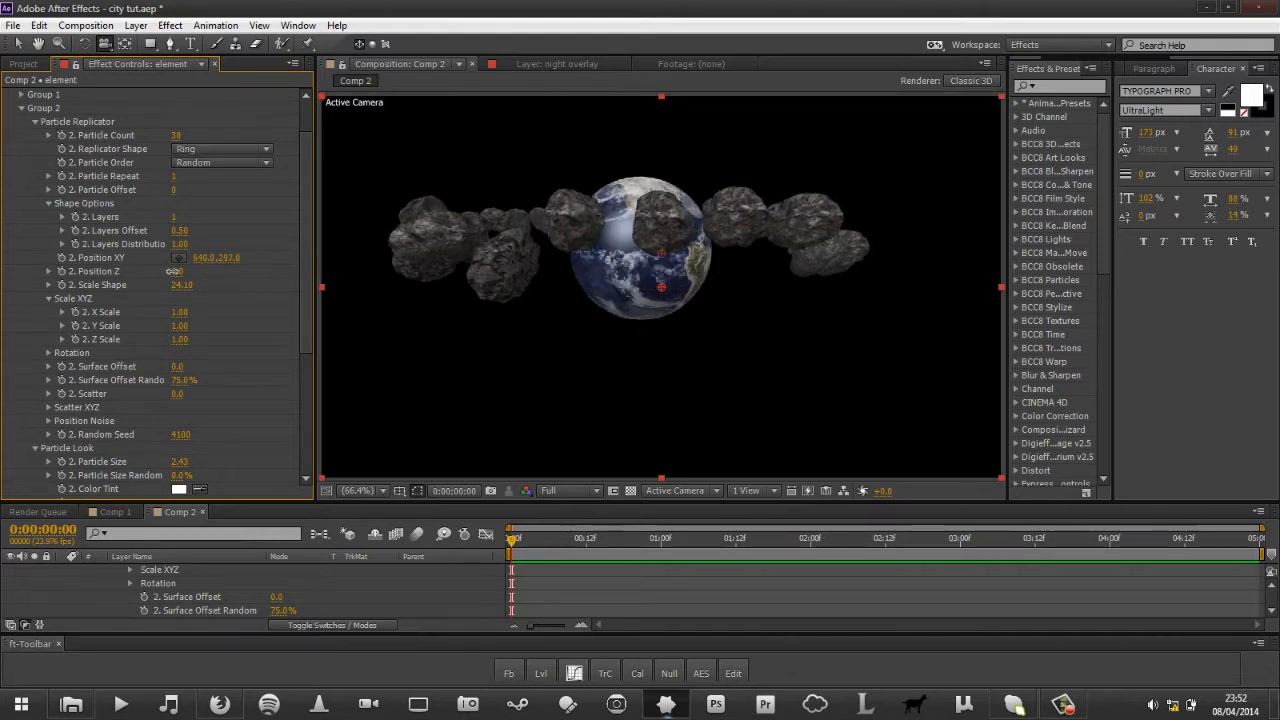
pyautogui.press('c')
pyautogui.moveTo(771, 191); pyautogui.dragTo(803, 233)
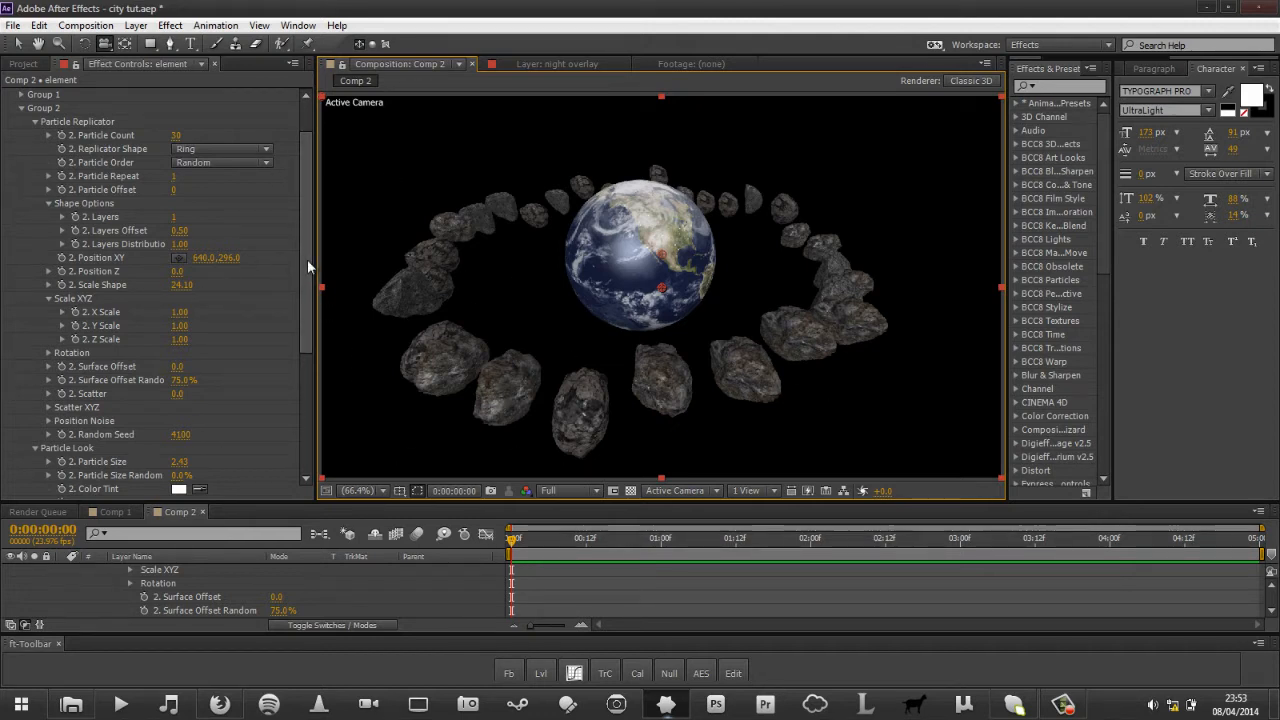
# Create a group null for Group 2 and enlarge the timeline to show the composition's layers.
pyautogui.scroll(2, 308, 242)
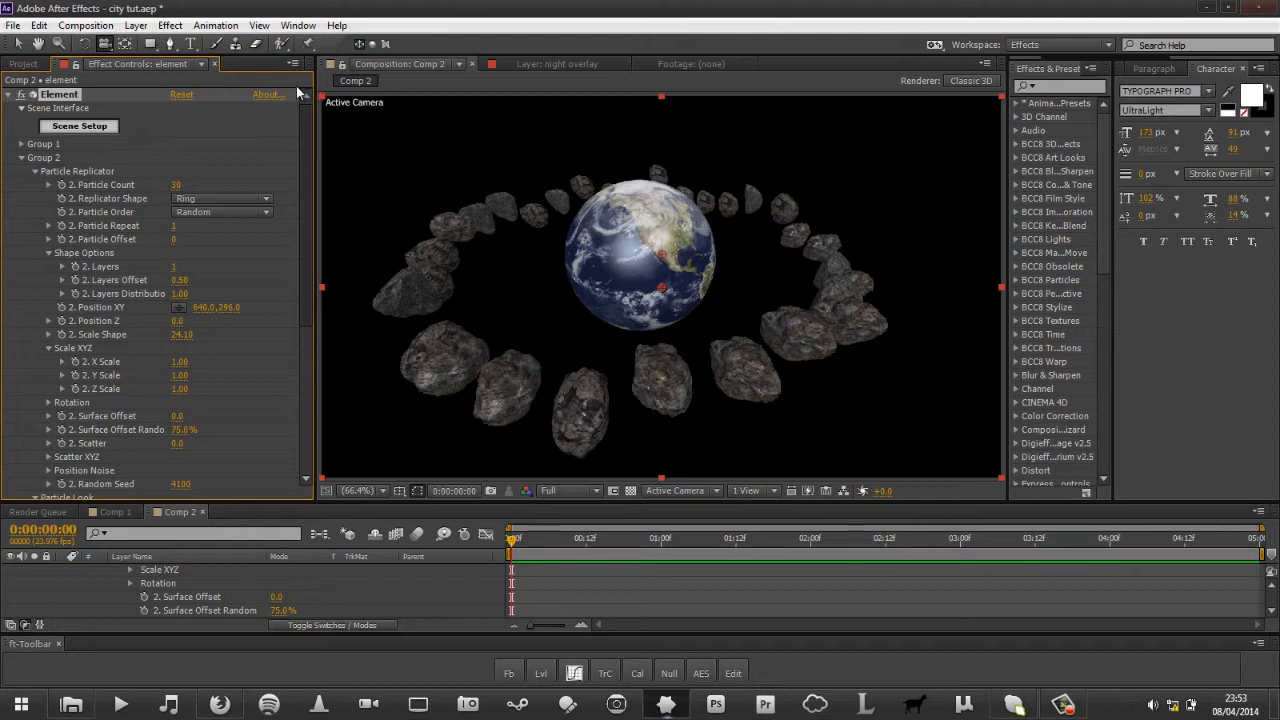
pyautogui.click(35, 172)
pyautogui.click(35, 186)
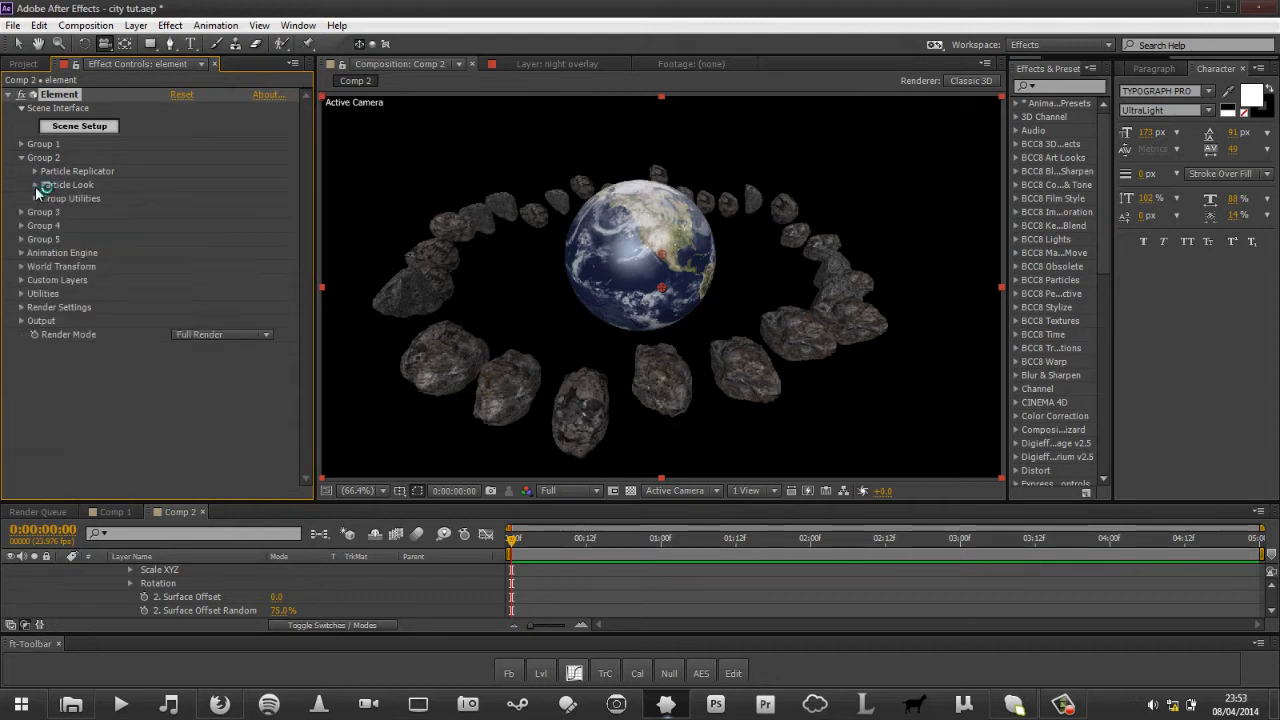
pyautogui.click(35, 198)
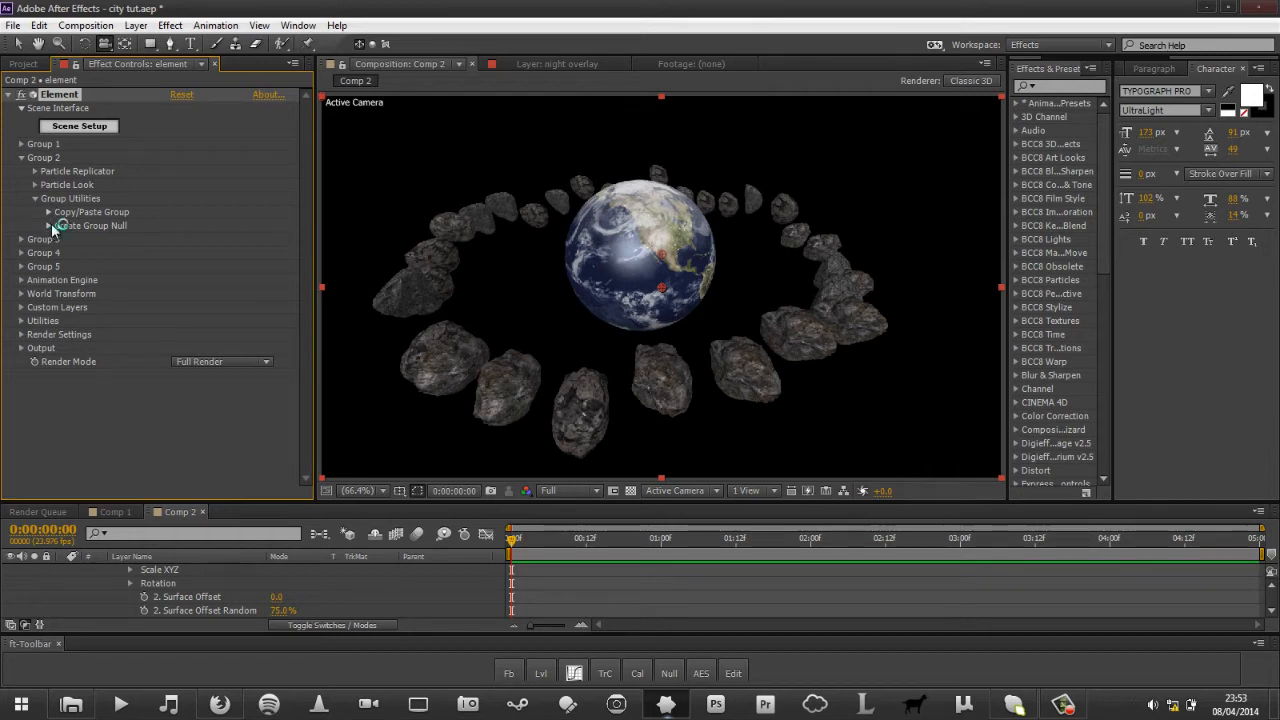
pyautogui.click(49, 225)
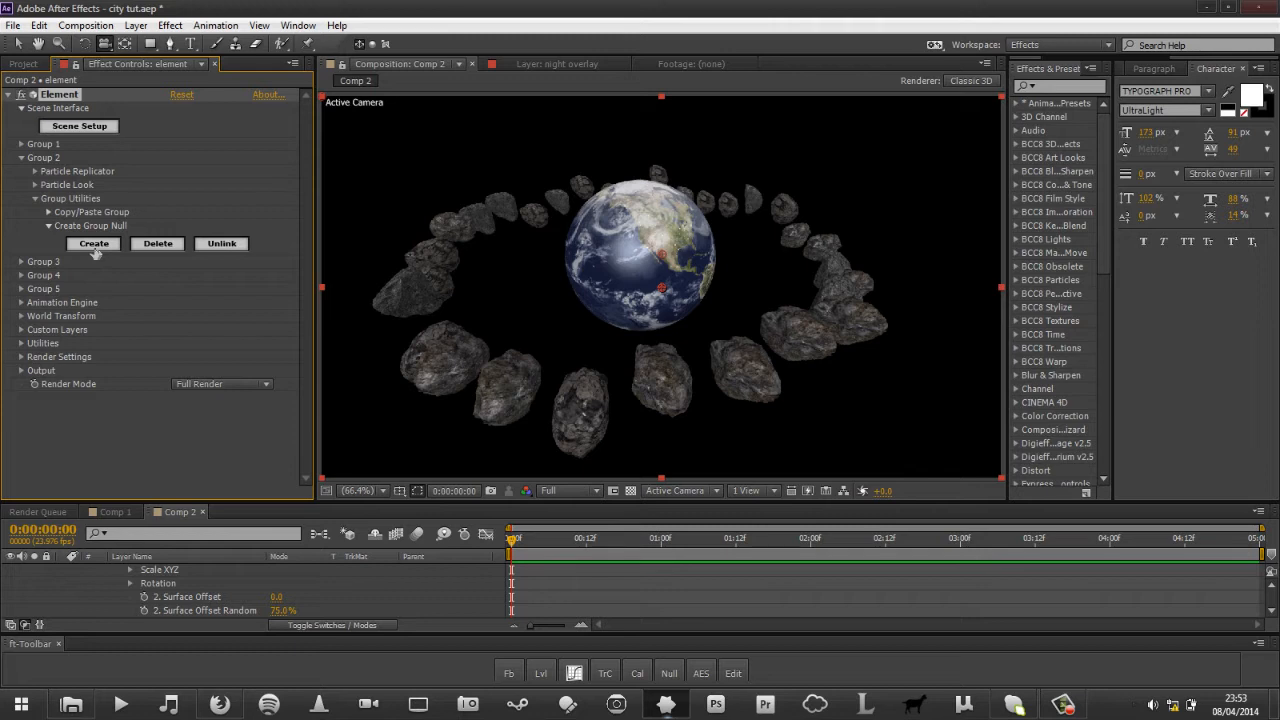
pyautogui.click(258, 95)
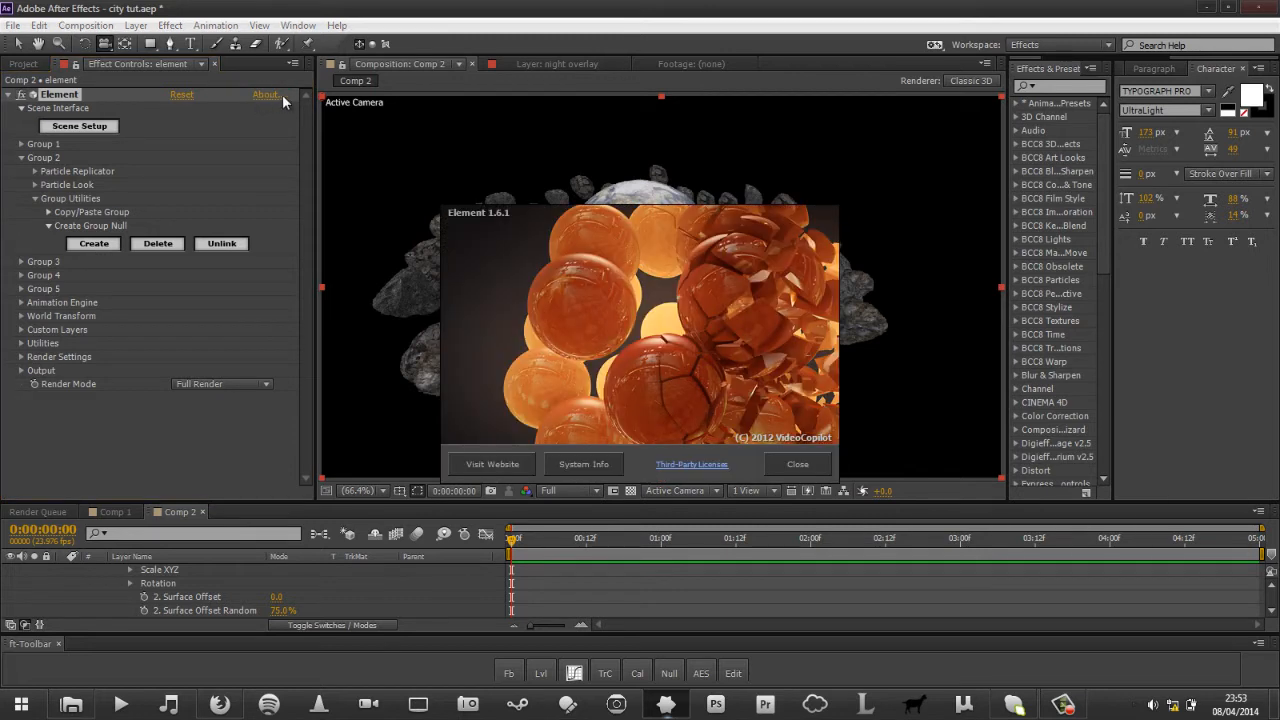
pyautogui.click(795, 465)
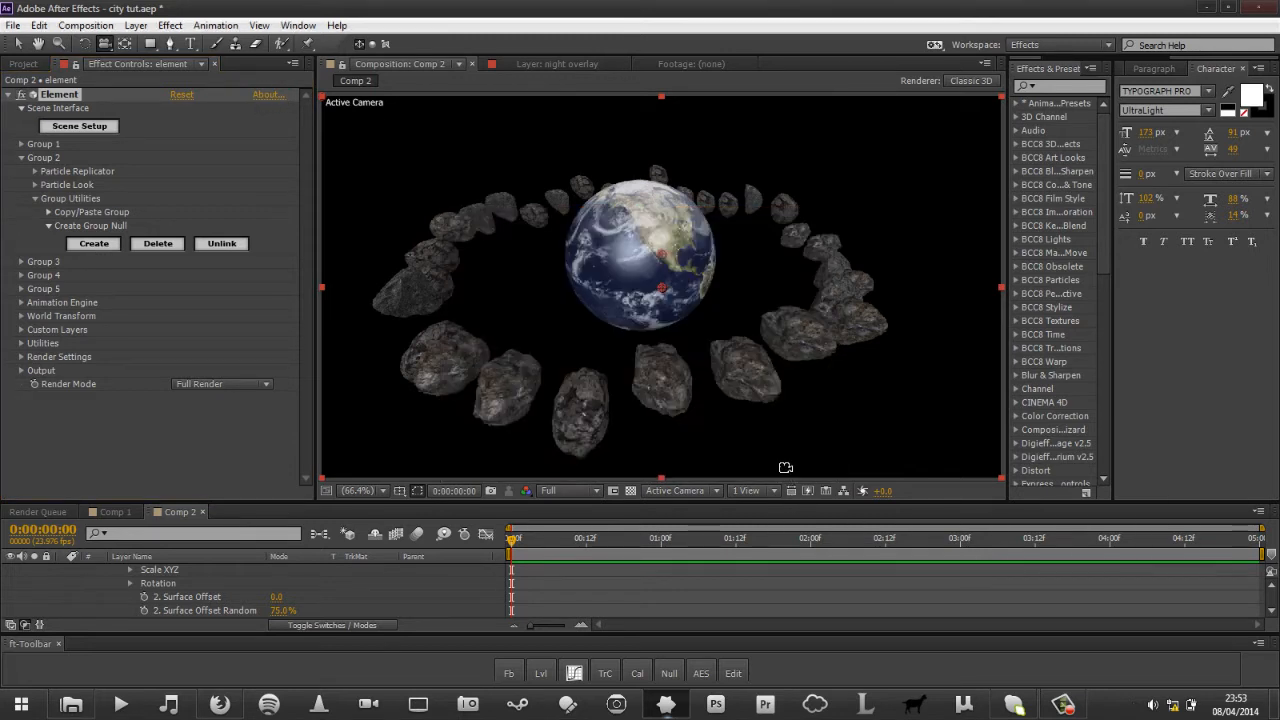
pyautogui.click(104, 246)
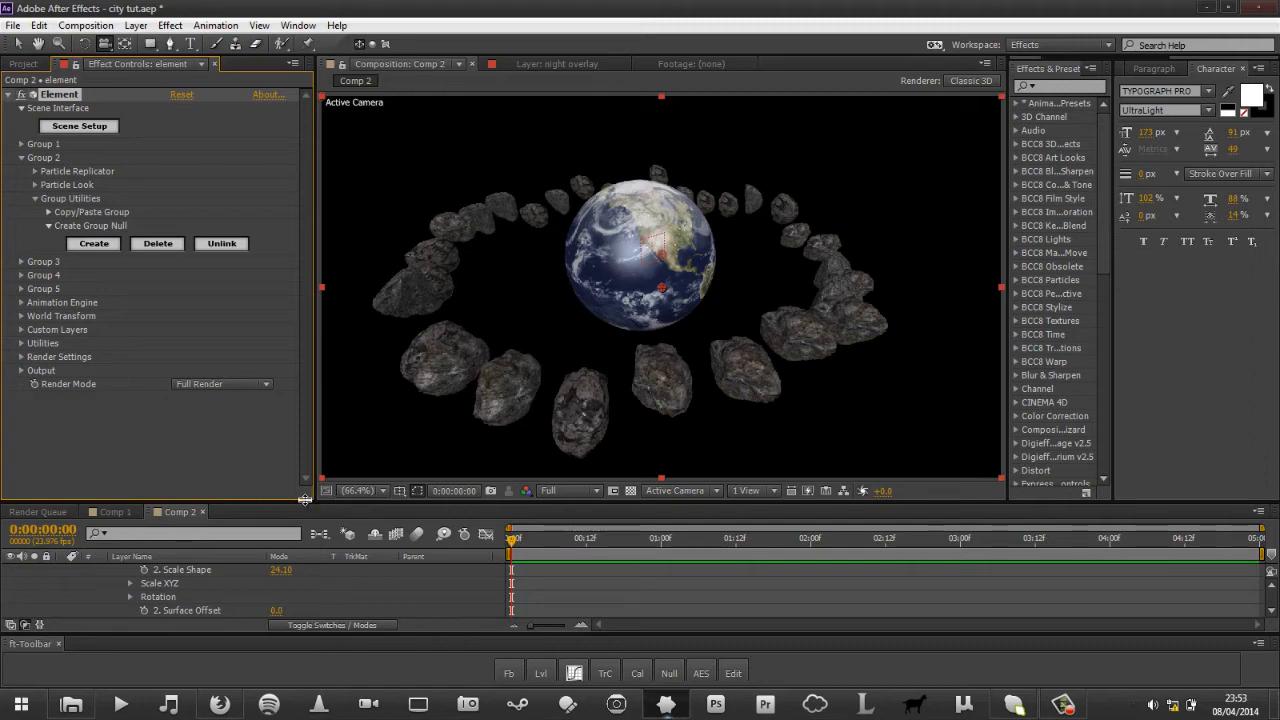
pyautogui.moveTo(313, 505); pyautogui.dragTo(296, 394)
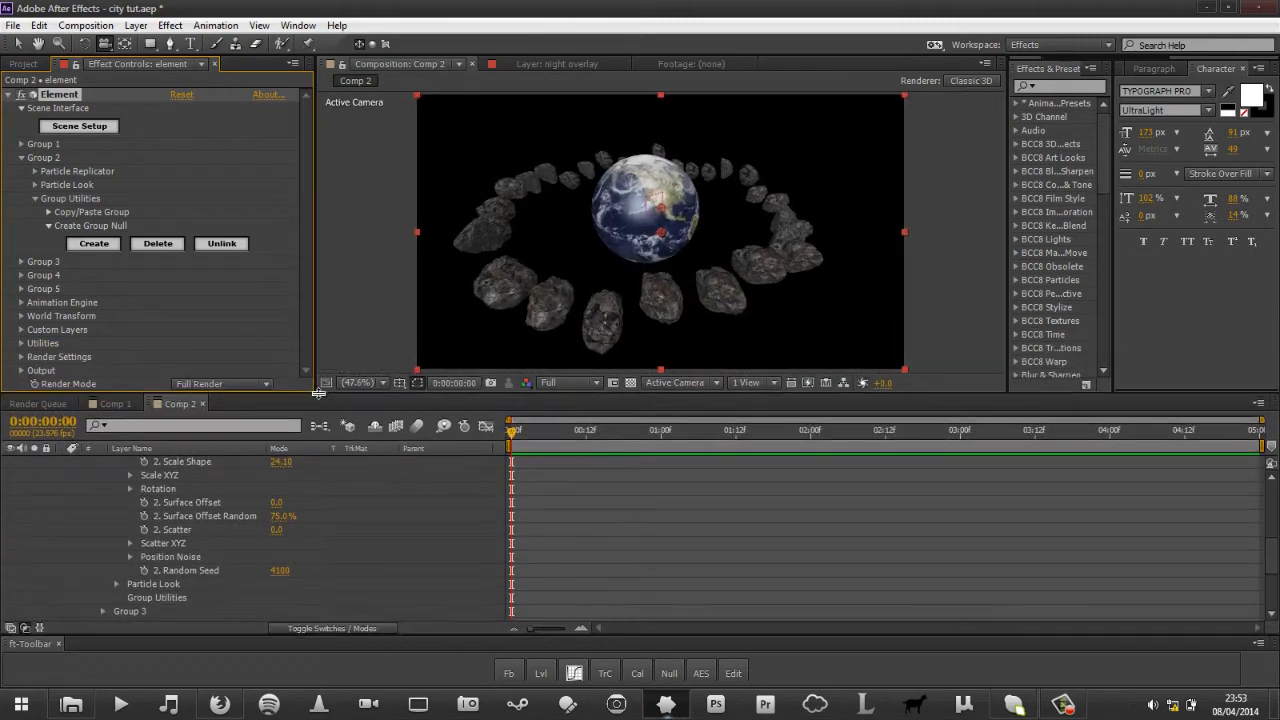
pyautogui.scroll(5, 104, 510)
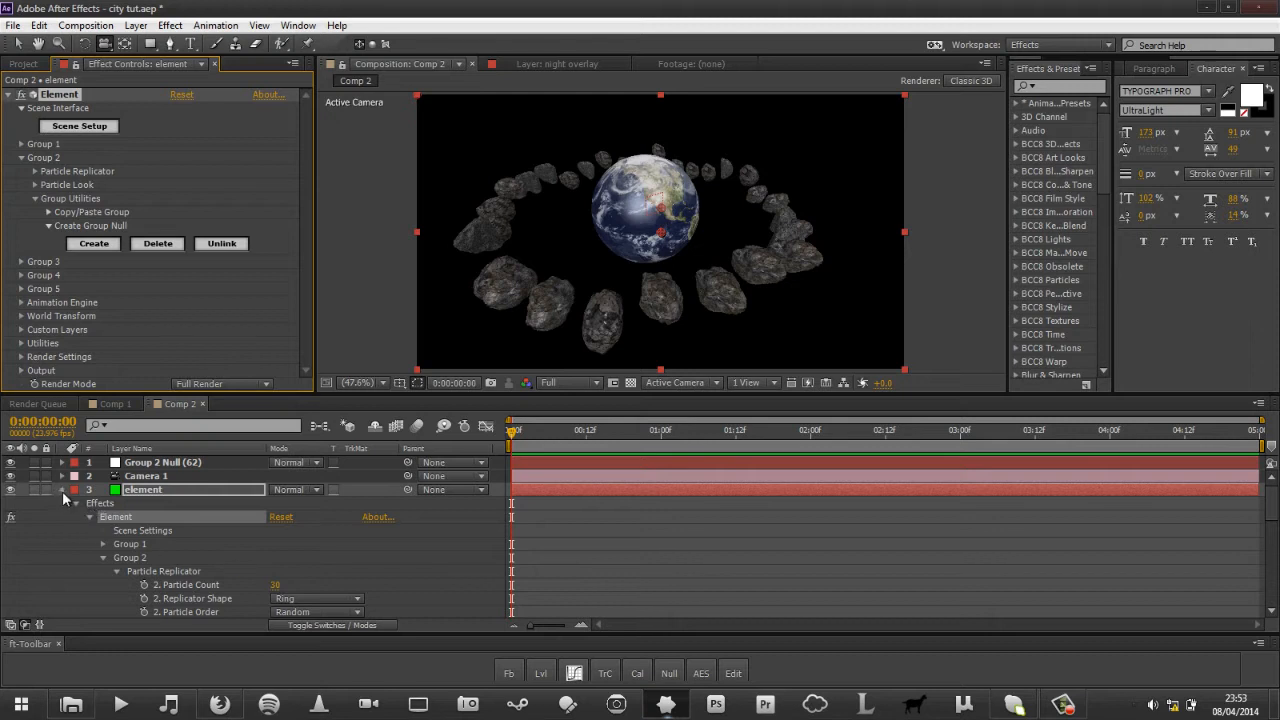
# Collapse the element layer's properties and reveal the rotation properties of Group 2 Null.
pyautogui.click(63, 491)
pyautogui.click(198, 463)
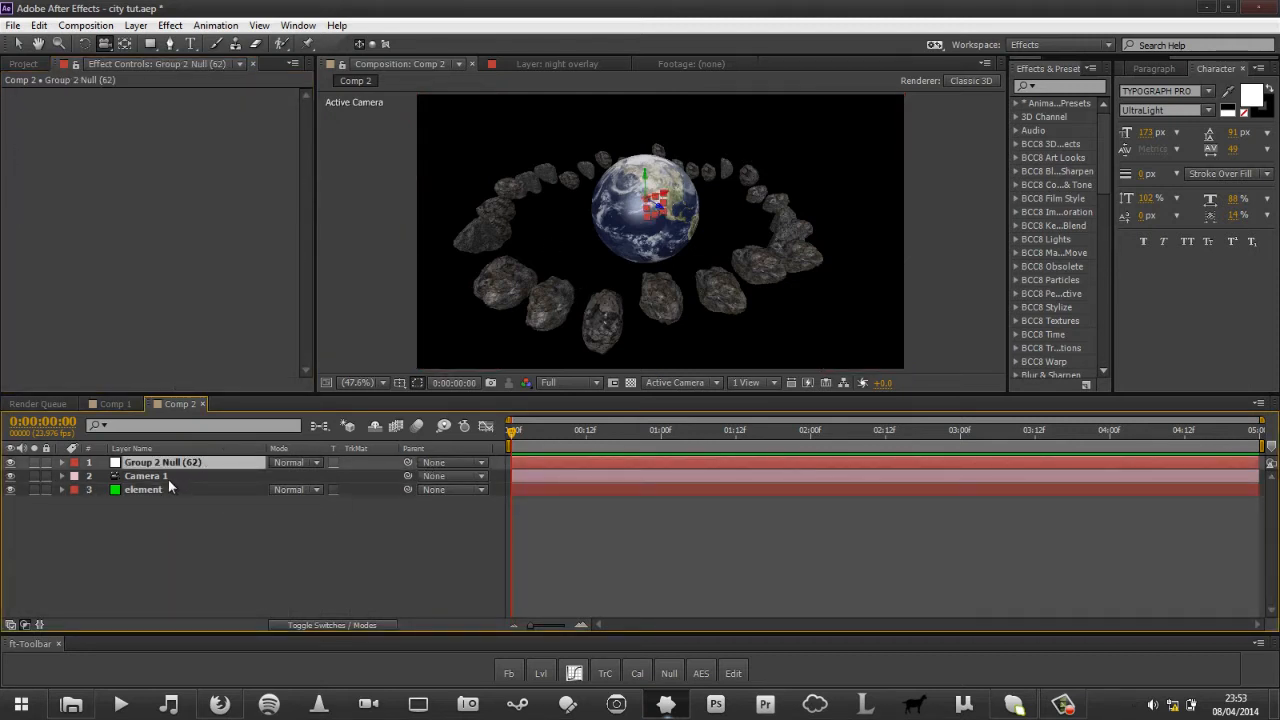
pyautogui.press('r')
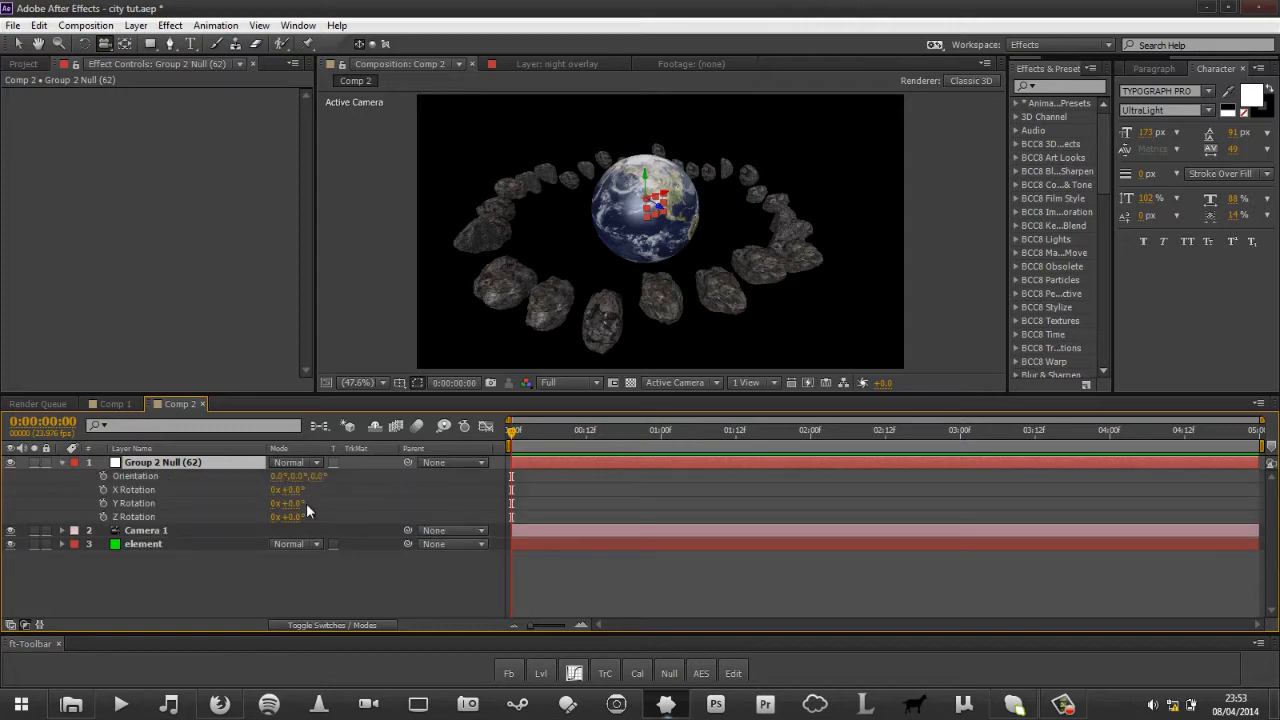
# Try rotating Group 2 Null with its Y Rotation and its Orientation, undoing each test.
pyautogui.moveTo(300, 503); pyautogui.dragTo(470, 505)
pyautogui.hotkey('ctrl', 'z')
pyautogui.moveTo(294, 476); pyautogui.dragTo(349, 464)
pyautogui.hotkey('ctrl', 'z')
# Keyframe Group 2 Null's Orientation at the composition's start and set it to 0.0°, 11.0°, 0.0° at 0:00:02:06.
pyautogui.click(103, 477)
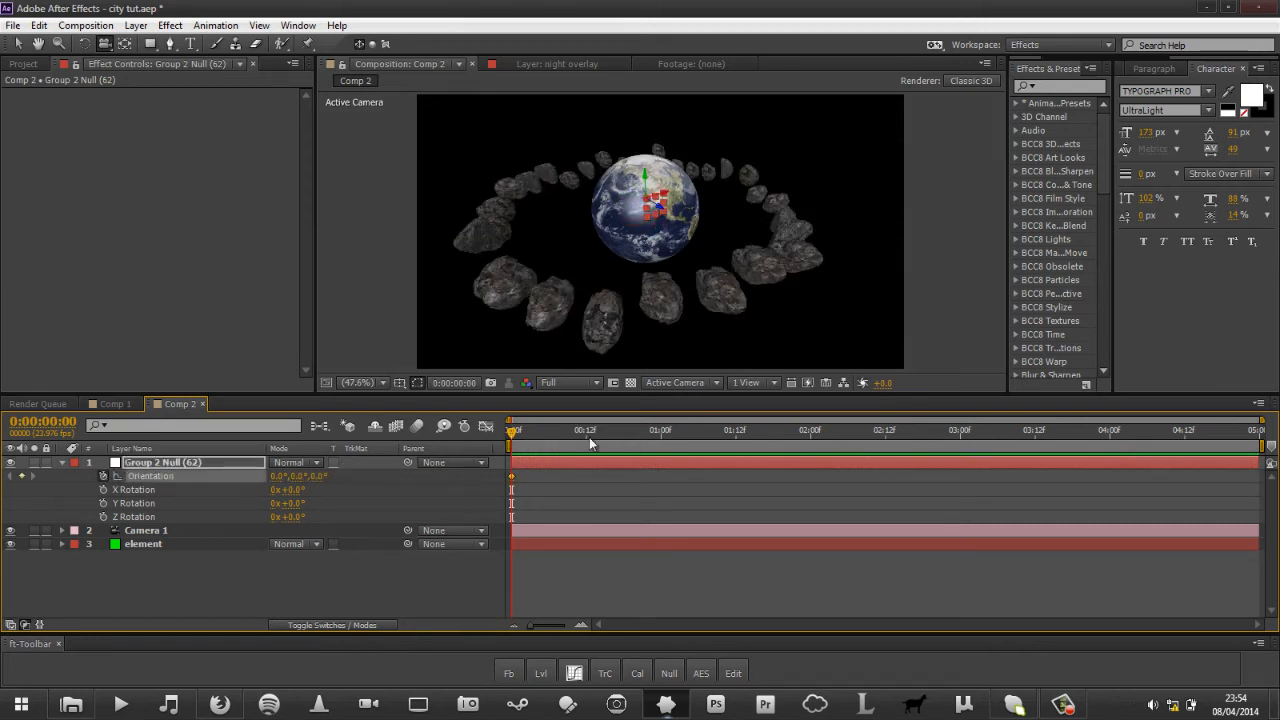
pyautogui.moveTo(807, 437); pyautogui.dragTo(850, 440)
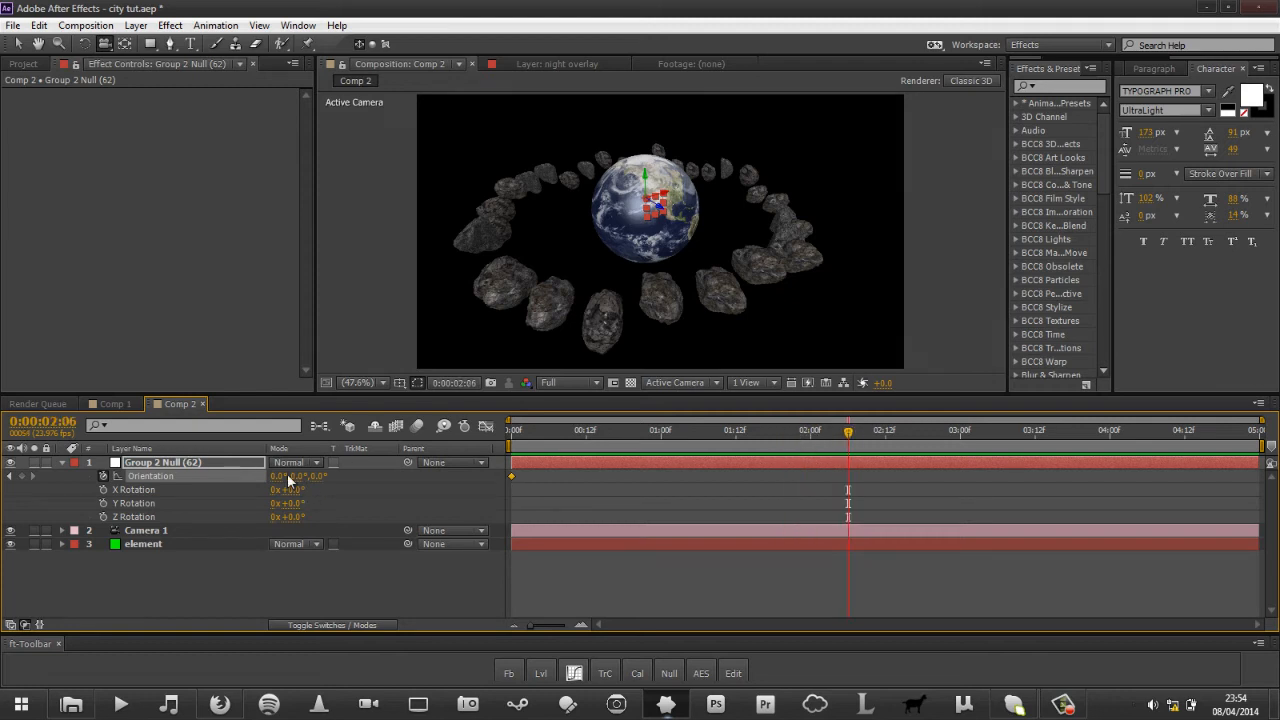
pyautogui.moveTo(295, 482); pyautogui.dragTo(304, 482)
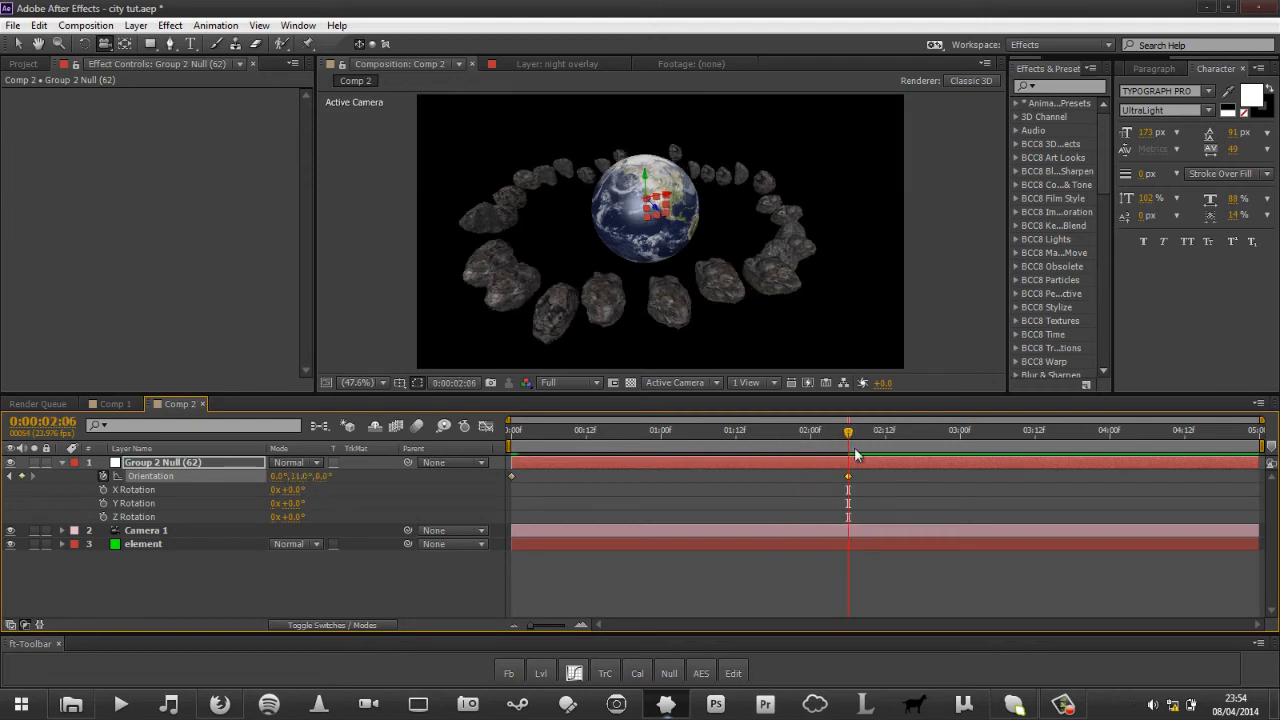
pyautogui.moveTo(836, 446); pyautogui.dragTo(848, 505)
# Create a group null for Group 1 of the element layer's Element effect.
pyautogui.click(228, 543)
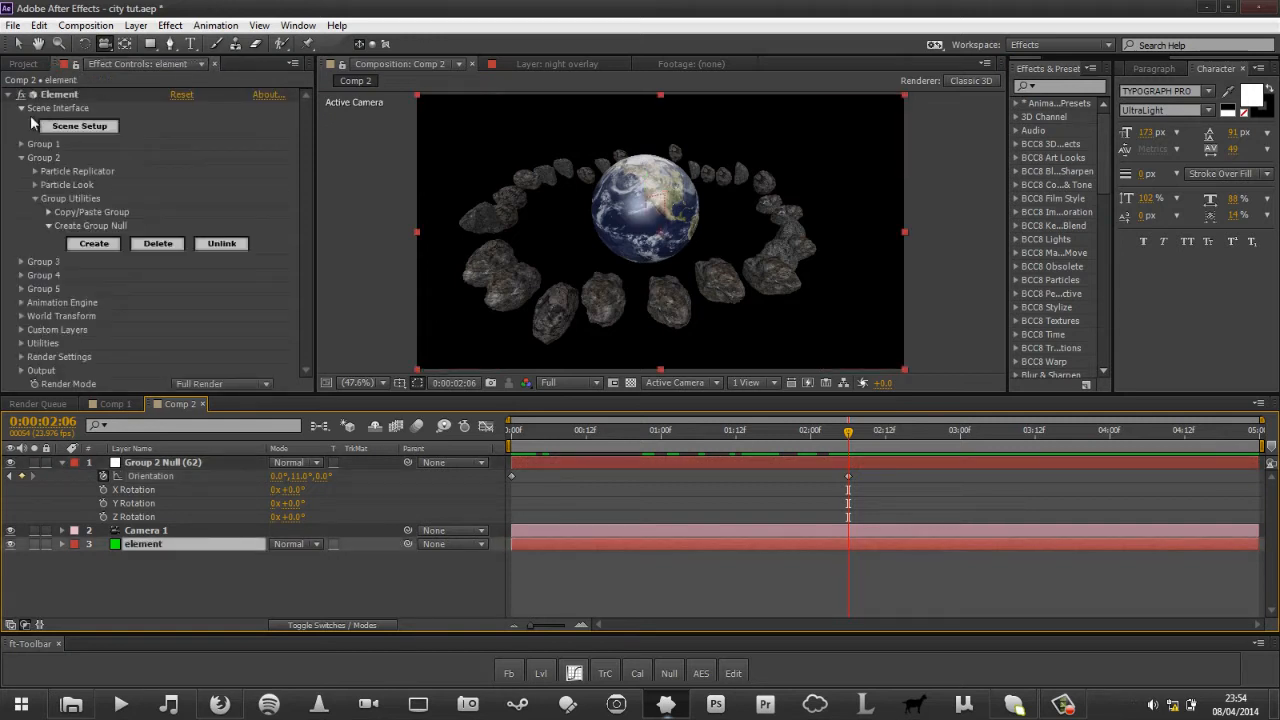
pyautogui.click(22, 158)
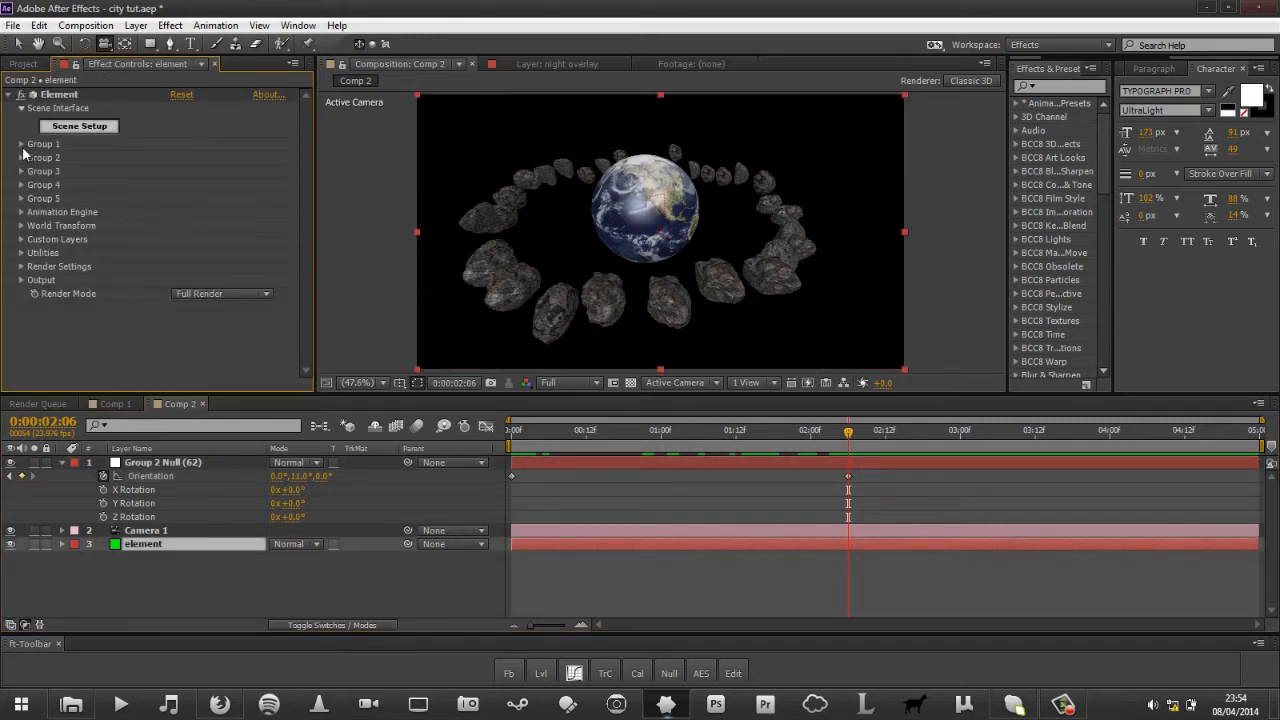
pyautogui.click(21, 145)
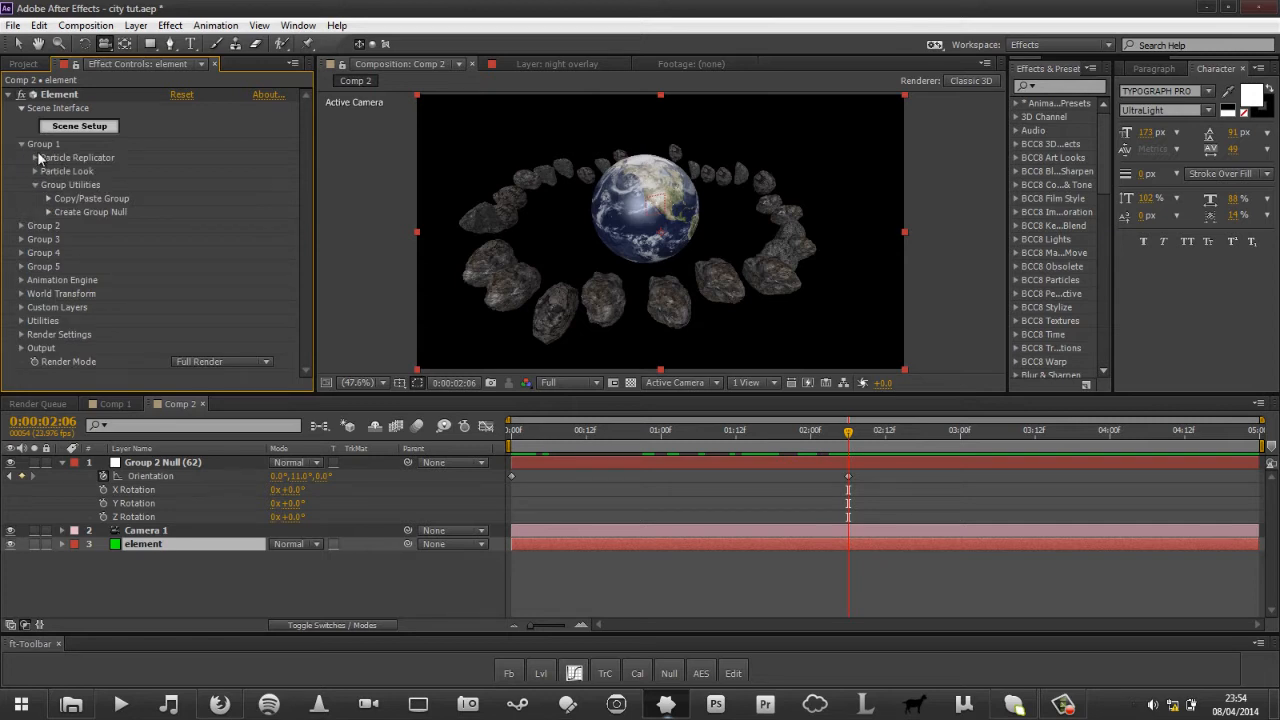
pyautogui.click(48, 213)
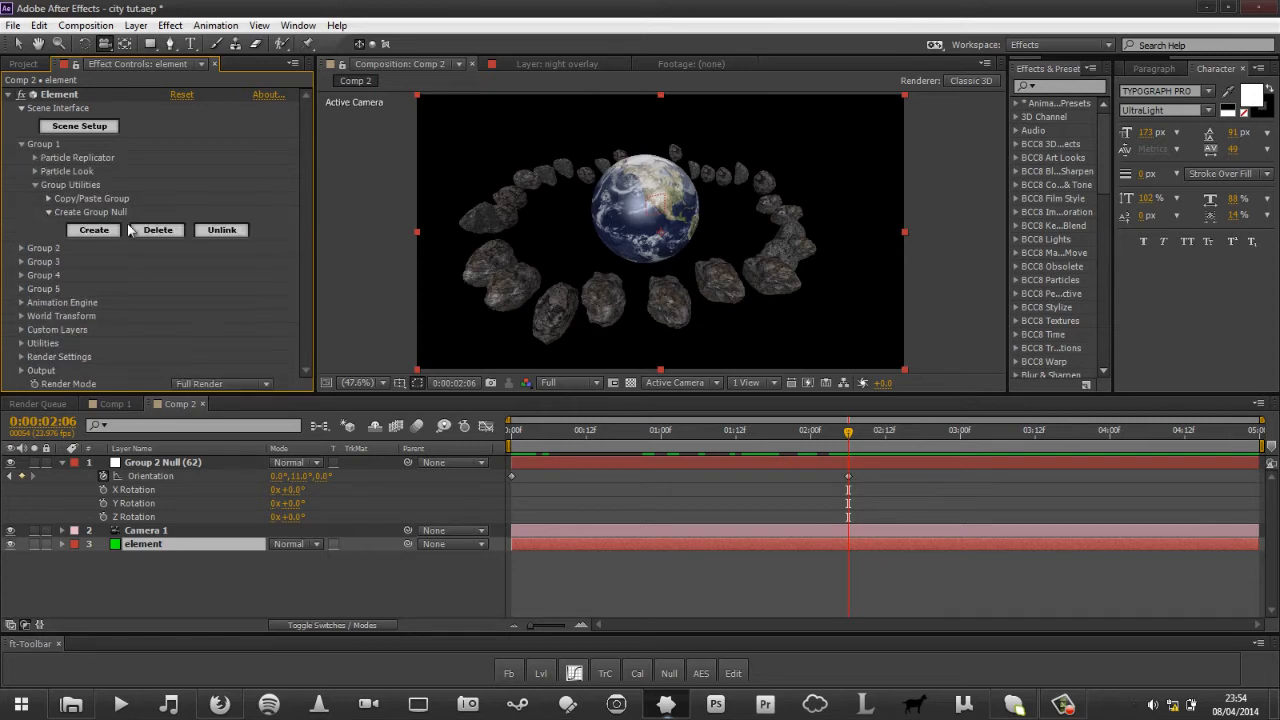
pyautogui.click(94, 230)
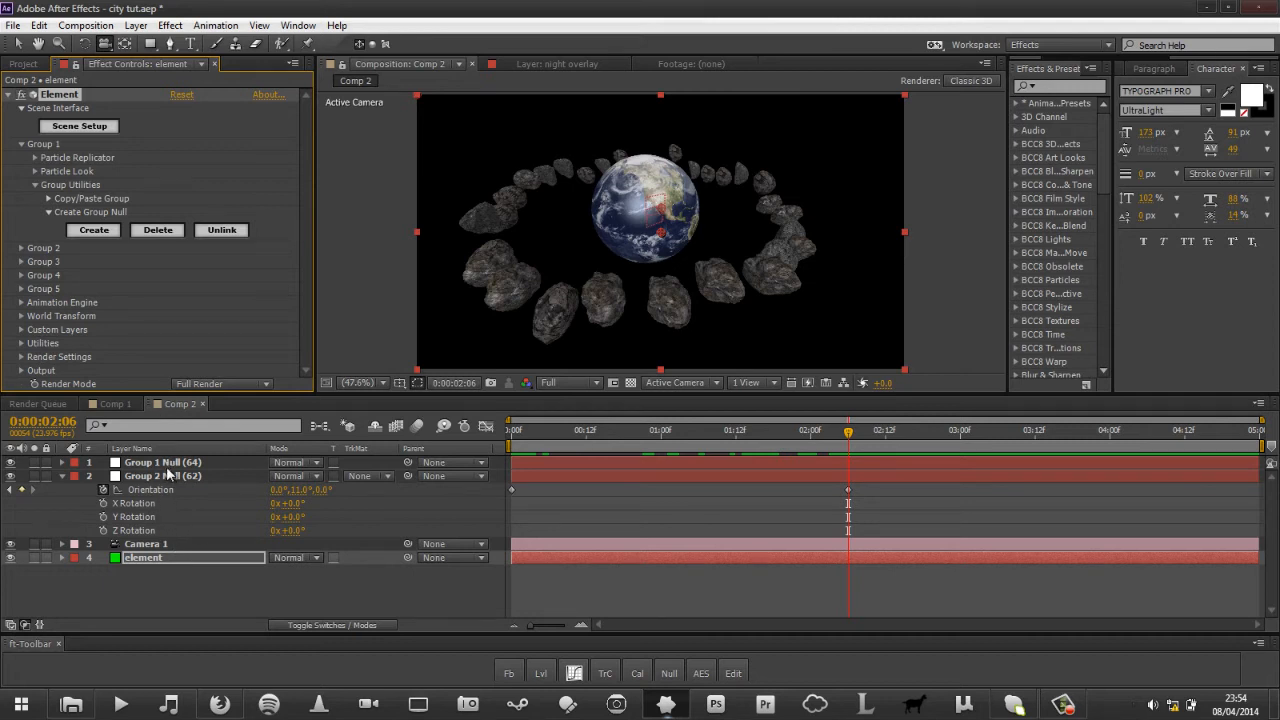
pyautogui.click(49, 213)
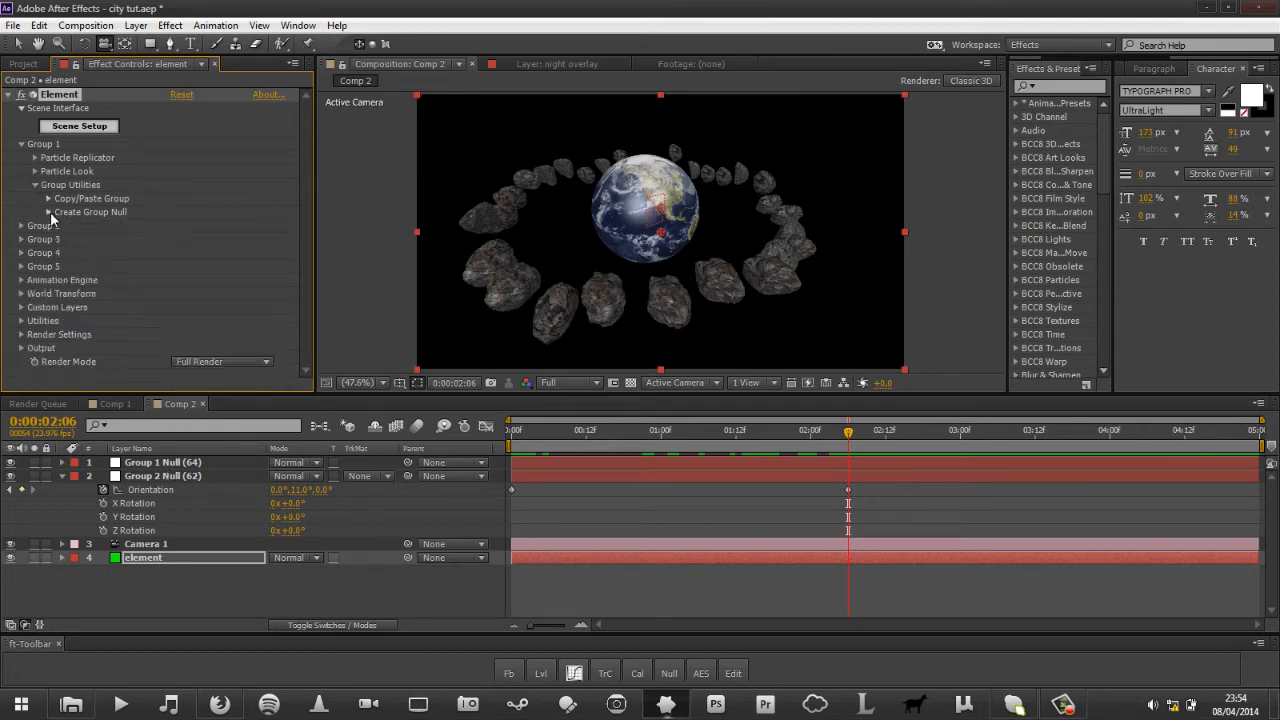
# Rename the Group 2 Null layer as "rocks null".
pyautogui.click(175, 477)
pyautogui.press('Return')
pyautogui.write('rocks null')
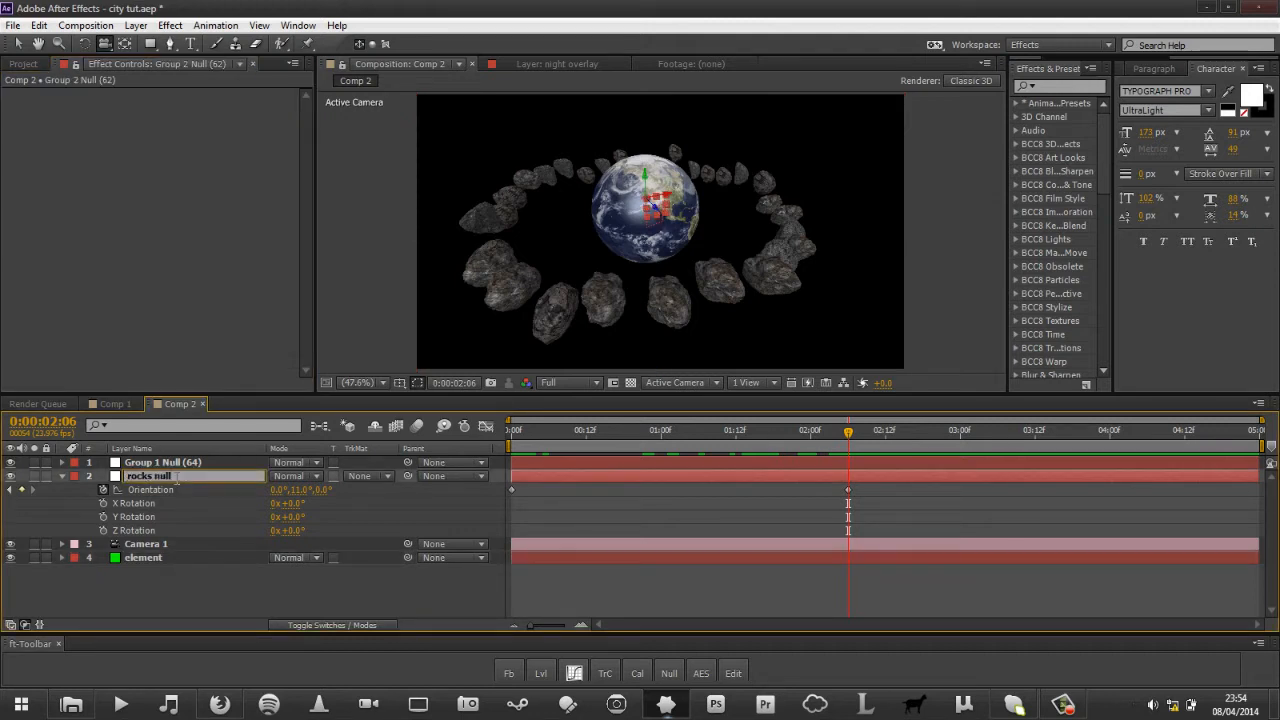
pyautogui.press('Return')
# Rename the Group 1 Null layer as "earth null".
pyautogui.click(196, 464)
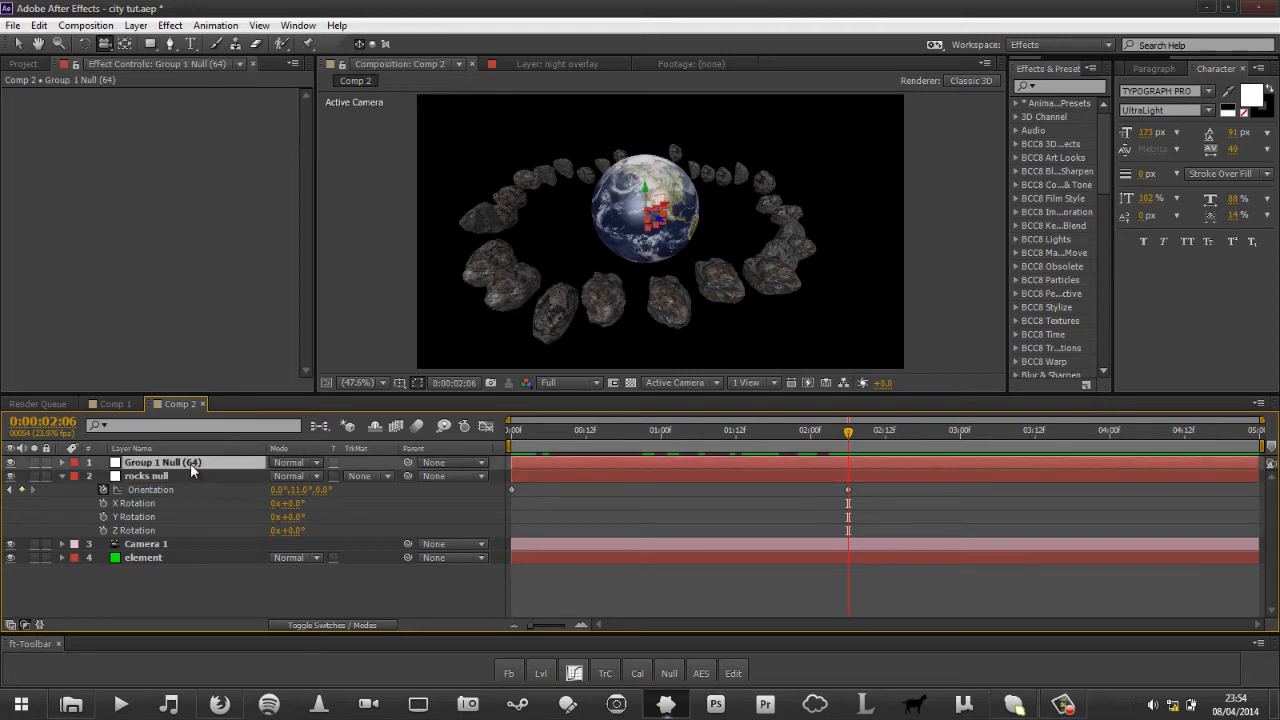
pyautogui.press('Return')
pyautogui.write('earth n')
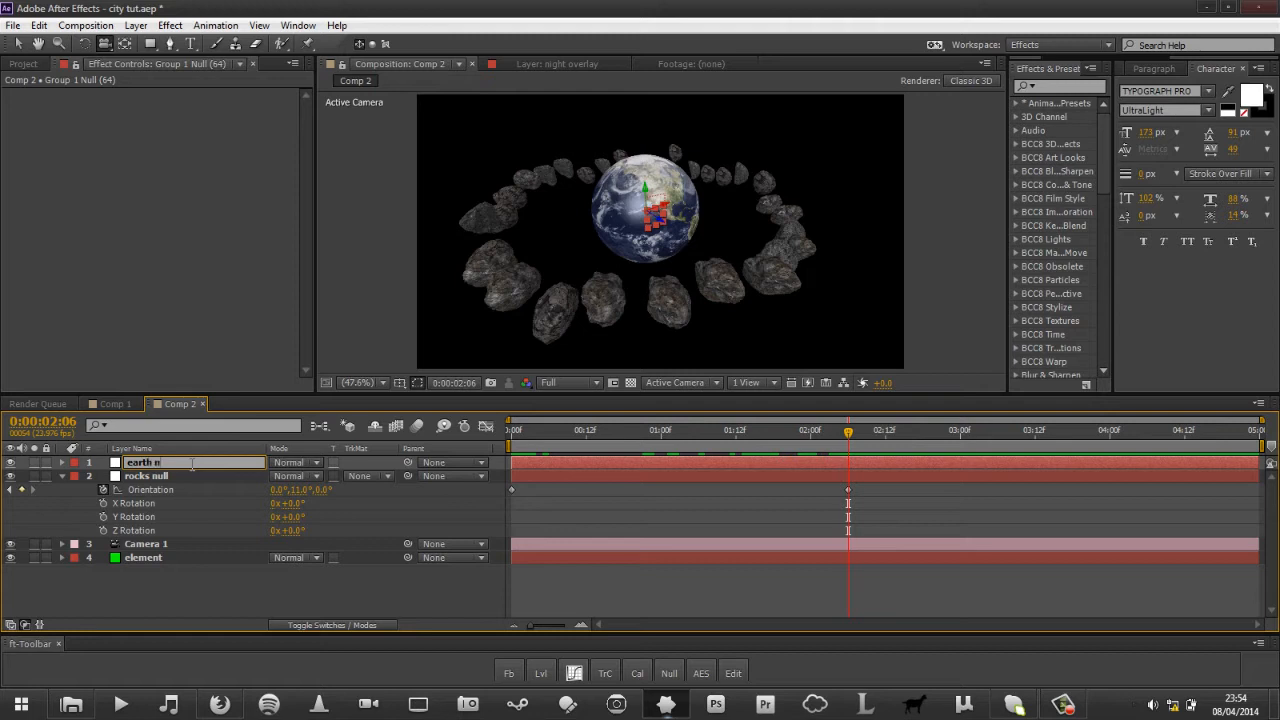
pyautogui.write('l')
pyautogui.press('Return')
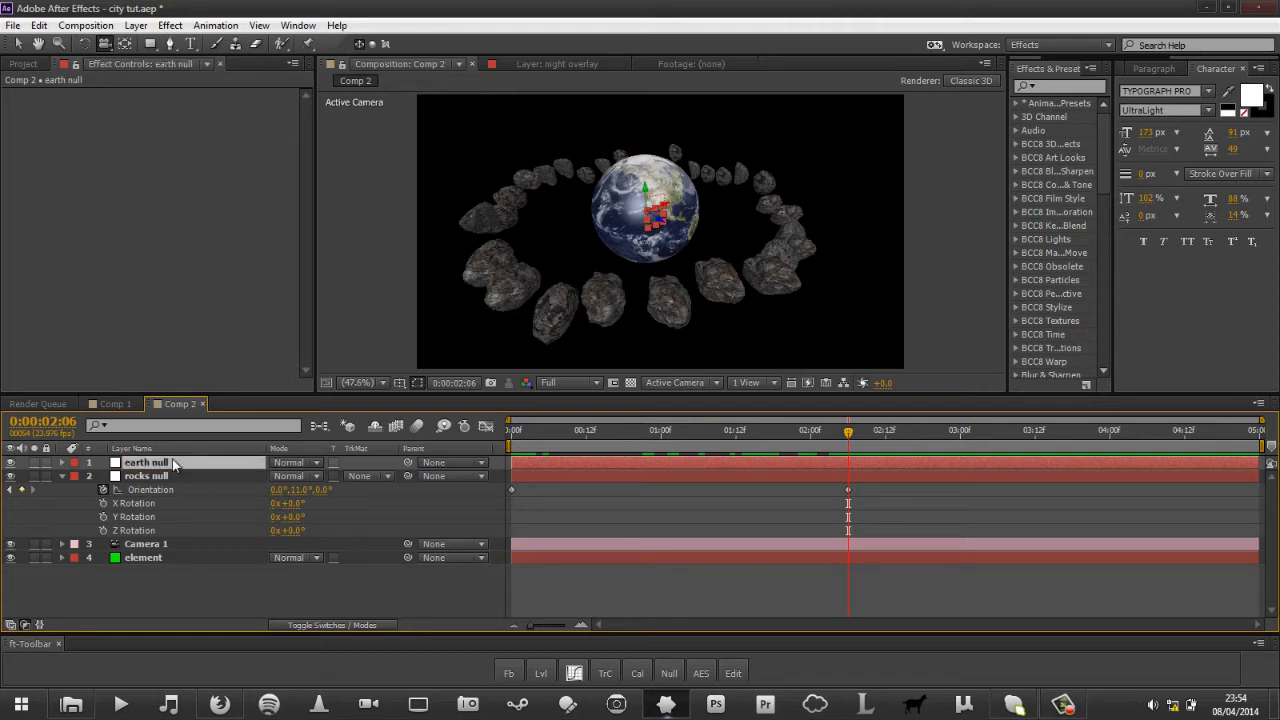
# Keyframe earth null's Orientation at the composition's start and turn it slightly in the negative Y direction at 0:00:02:06.
pyautogui.press('r')
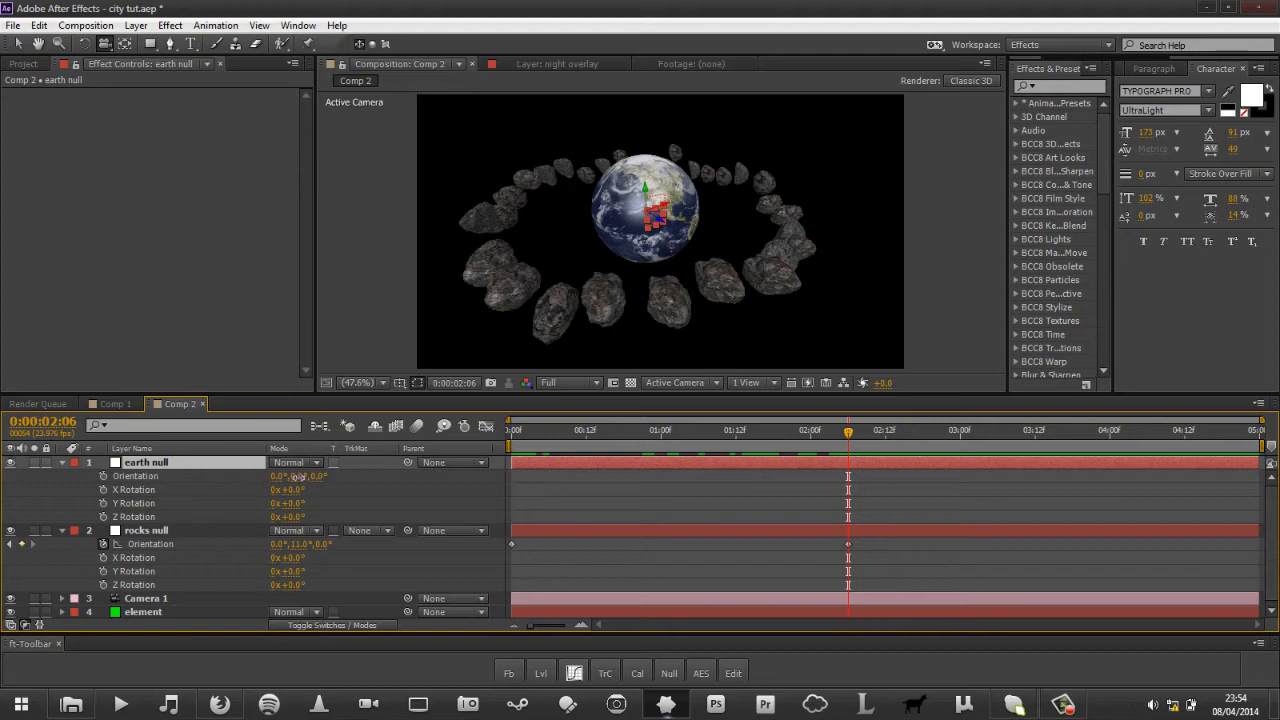
pyautogui.moveTo(298, 477)
pyautogui.mouseDown()
pyautogui.moveTo(318, 477)
pyautogui.moveTo(290, 477)
pyautogui.mouseUp()
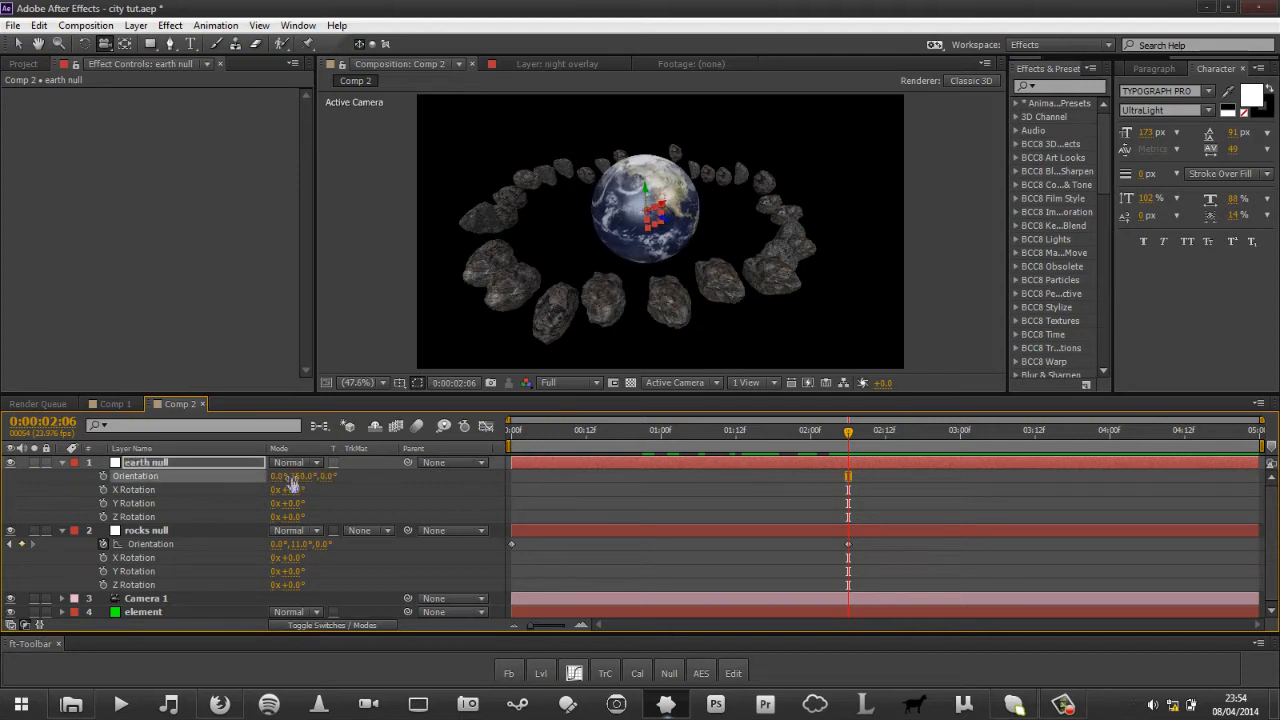
pyautogui.hotkey('ctrl', 'z')
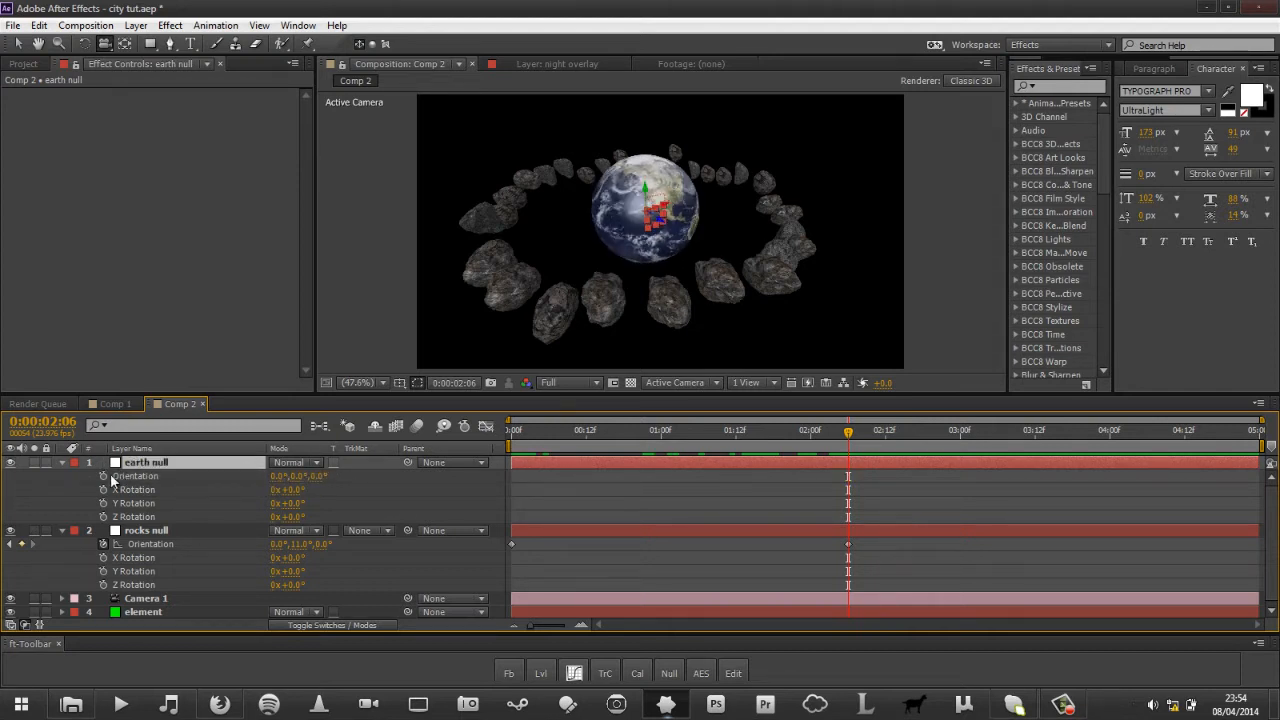
pyautogui.click(103, 476)
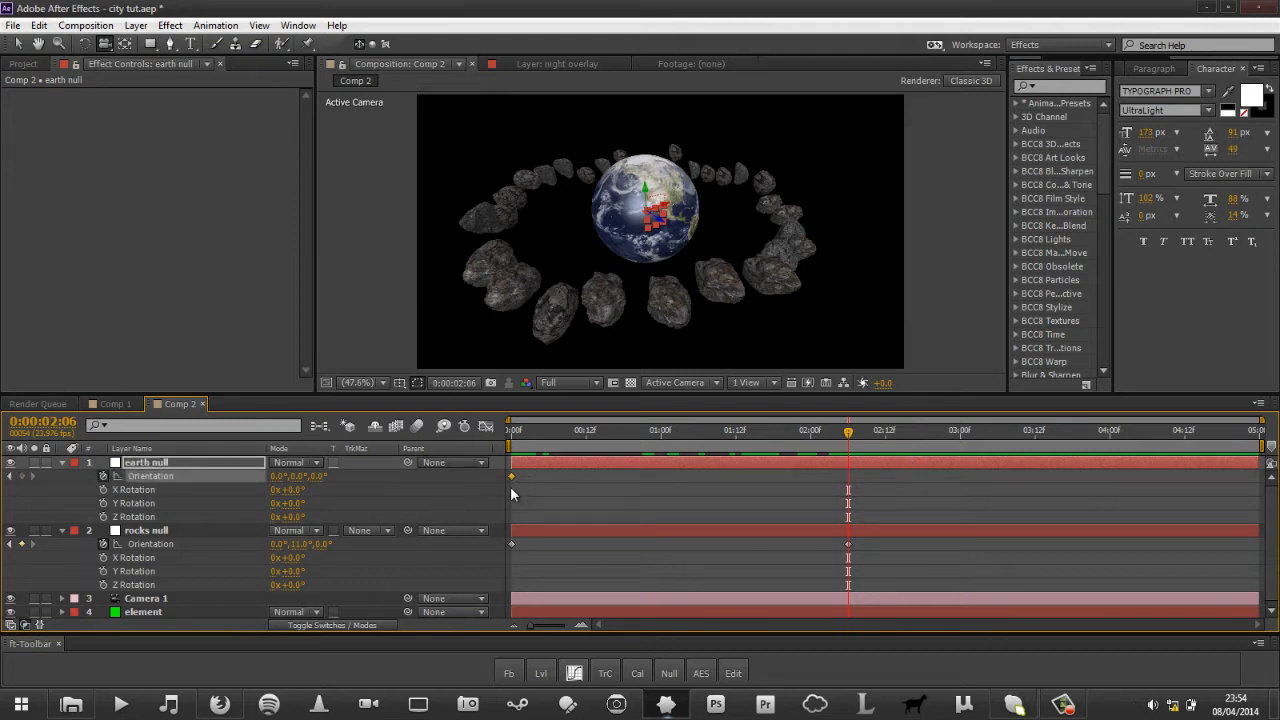
pyautogui.moveTo(300, 477); pyautogui.dragTo(280, 477)
pyautogui.moveTo(835, 438); pyautogui.dragTo(523, 436)
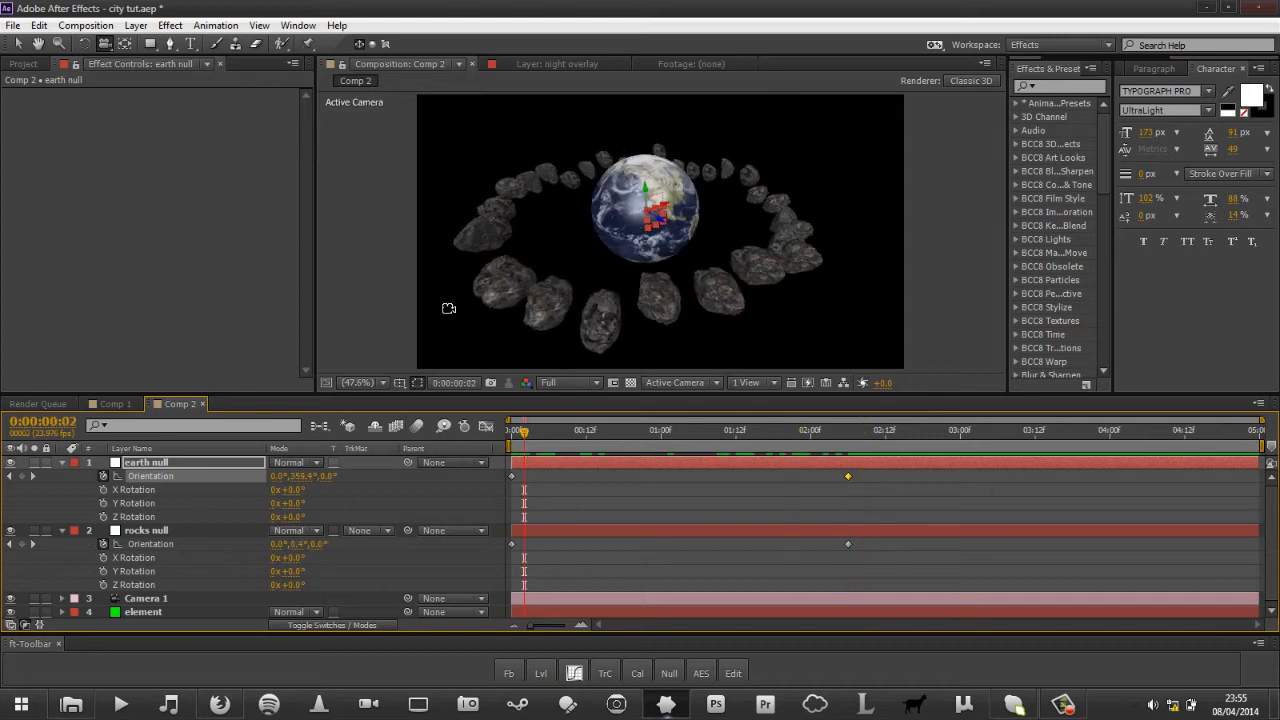
# Orbit the camera around the rock ring, then enlarge the composition view and collapse both nulls' properties.
pyautogui.moveTo(640, 345); pyautogui.dragTo(686, 320)
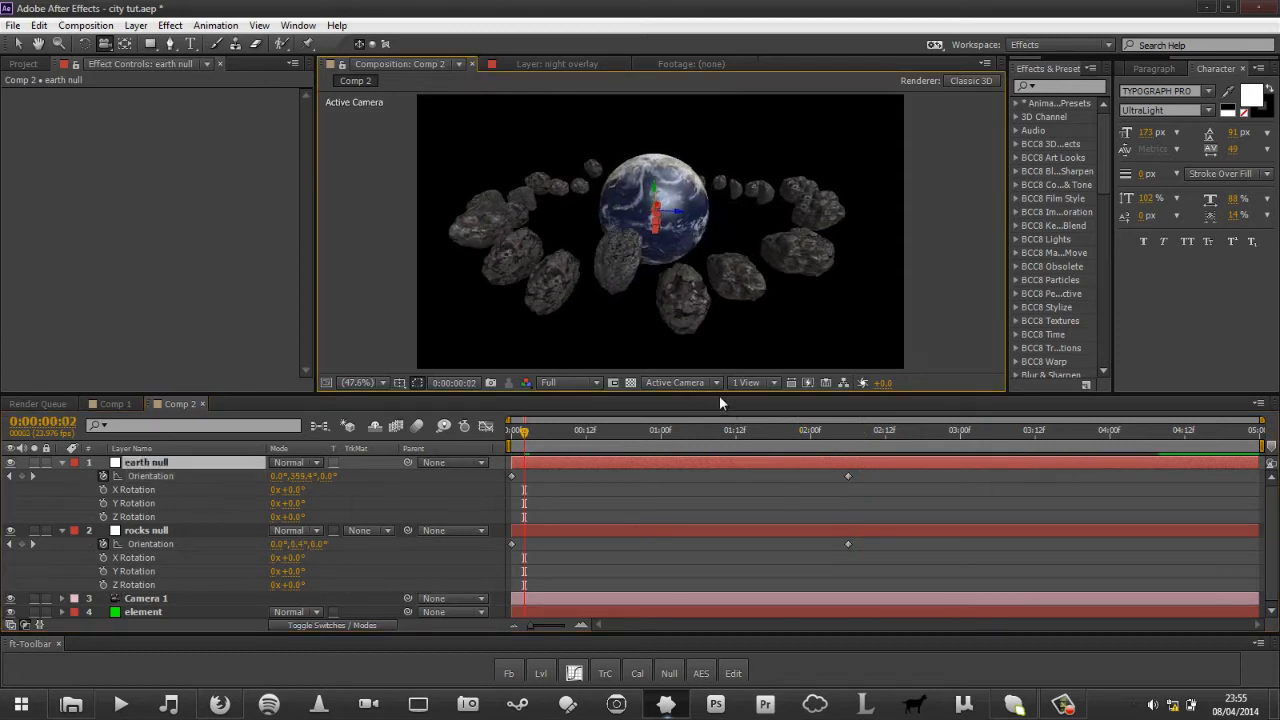
pyautogui.moveTo(719, 396); pyautogui.dragTo(748, 471)
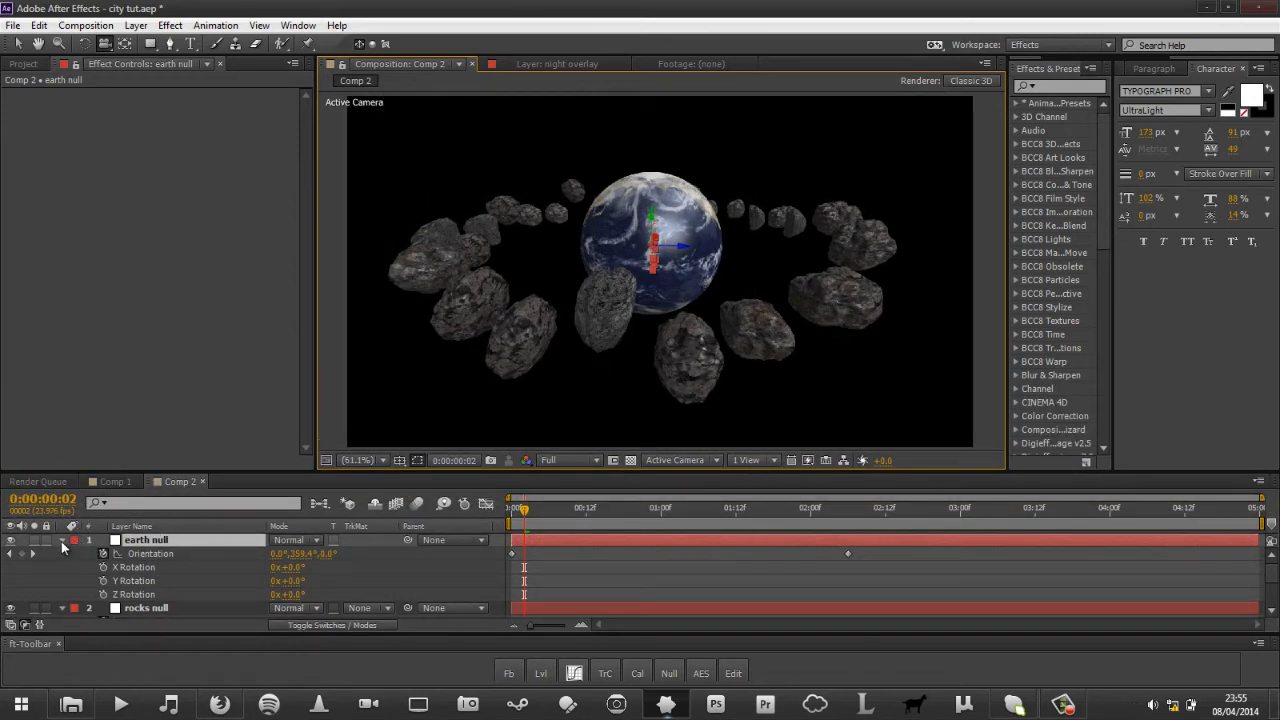
pyautogui.click(62, 540)
pyautogui.click(61, 553)
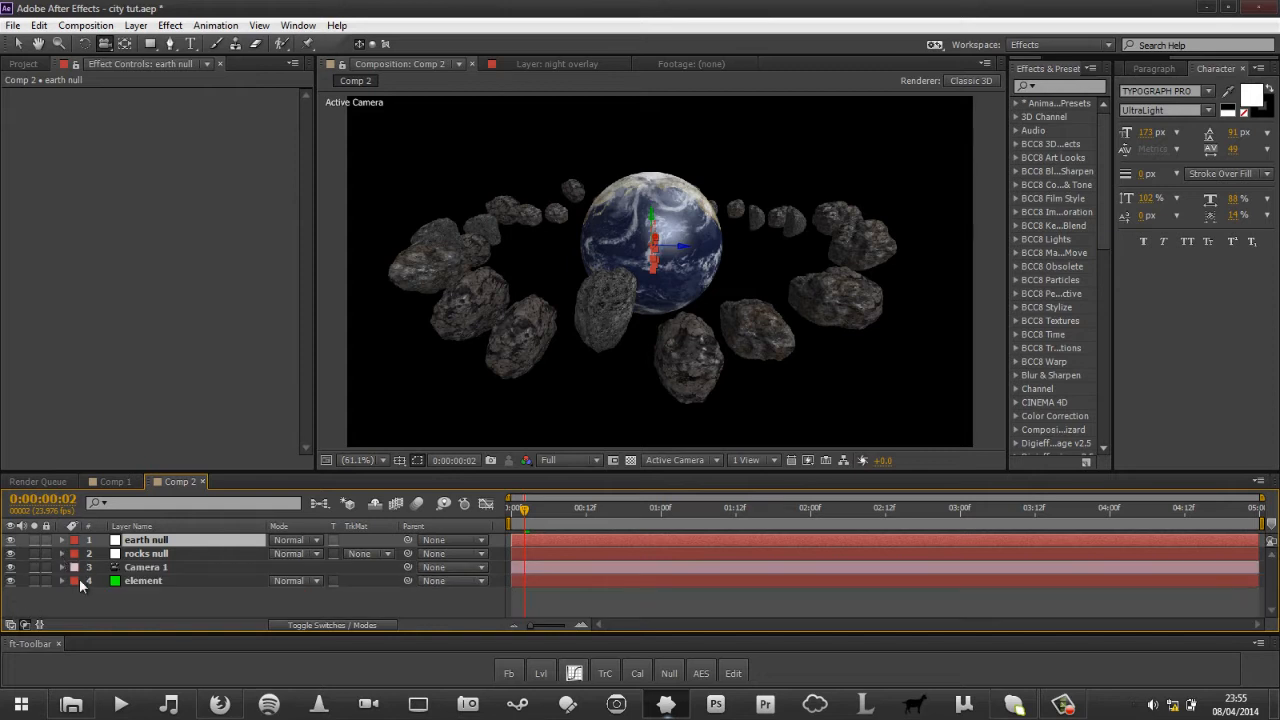
# Search the effects for "partic" and select Trapcode Particular, widening the effects list for easier reading.
pyautogui.click(1064, 706)
pyautogui.moveTo(1008, 284); pyautogui.dragTo(939, 288)
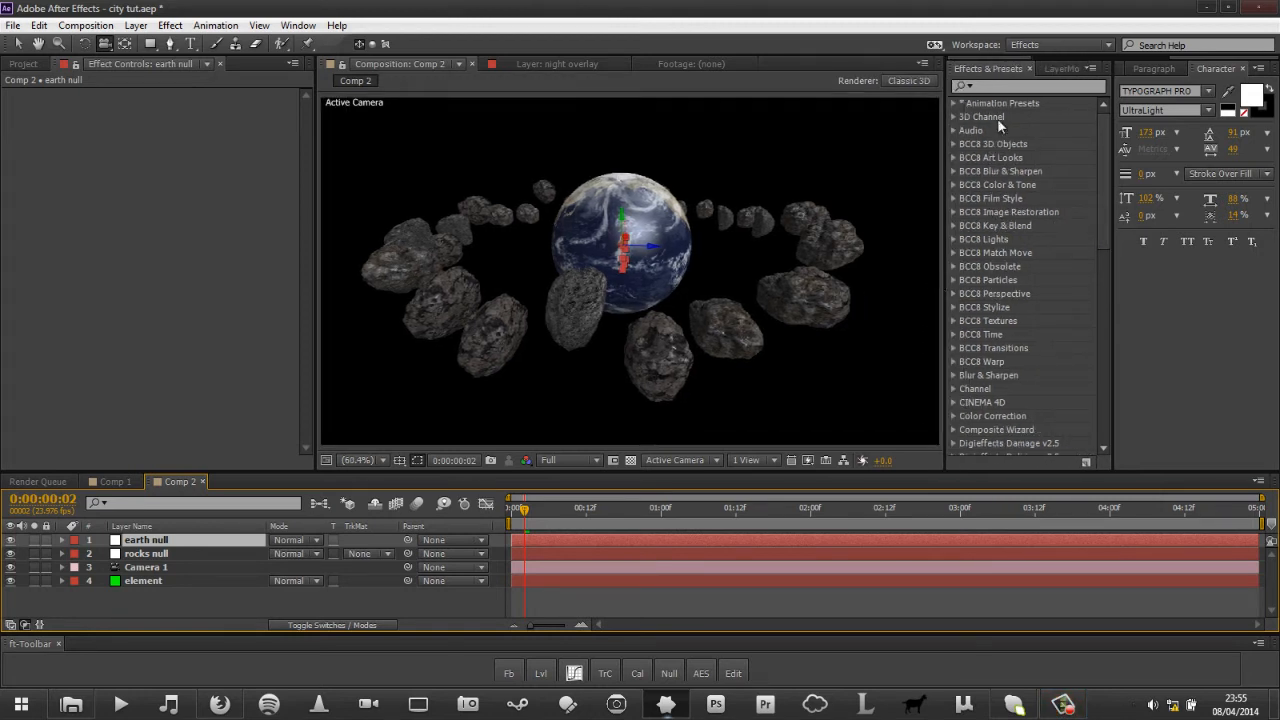
pyautogui.click(997, 86)
pyautogui.write('partic')
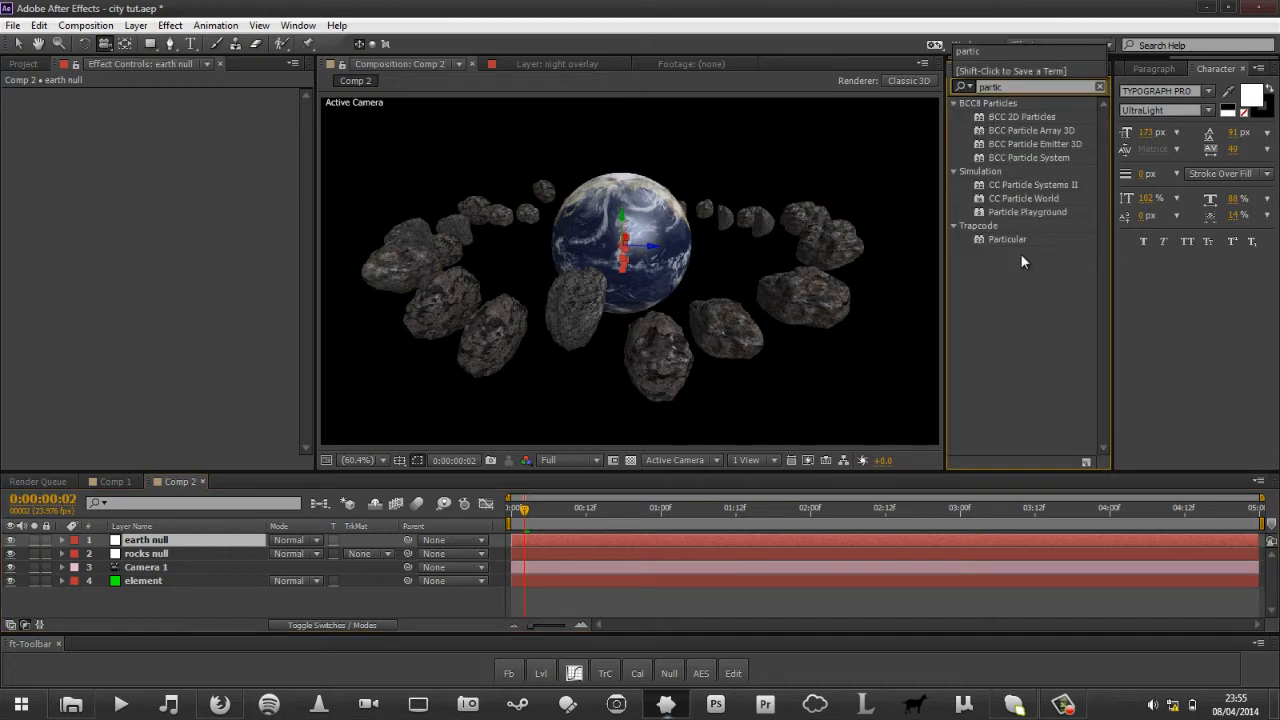
pyautogui.click(1008, 241)
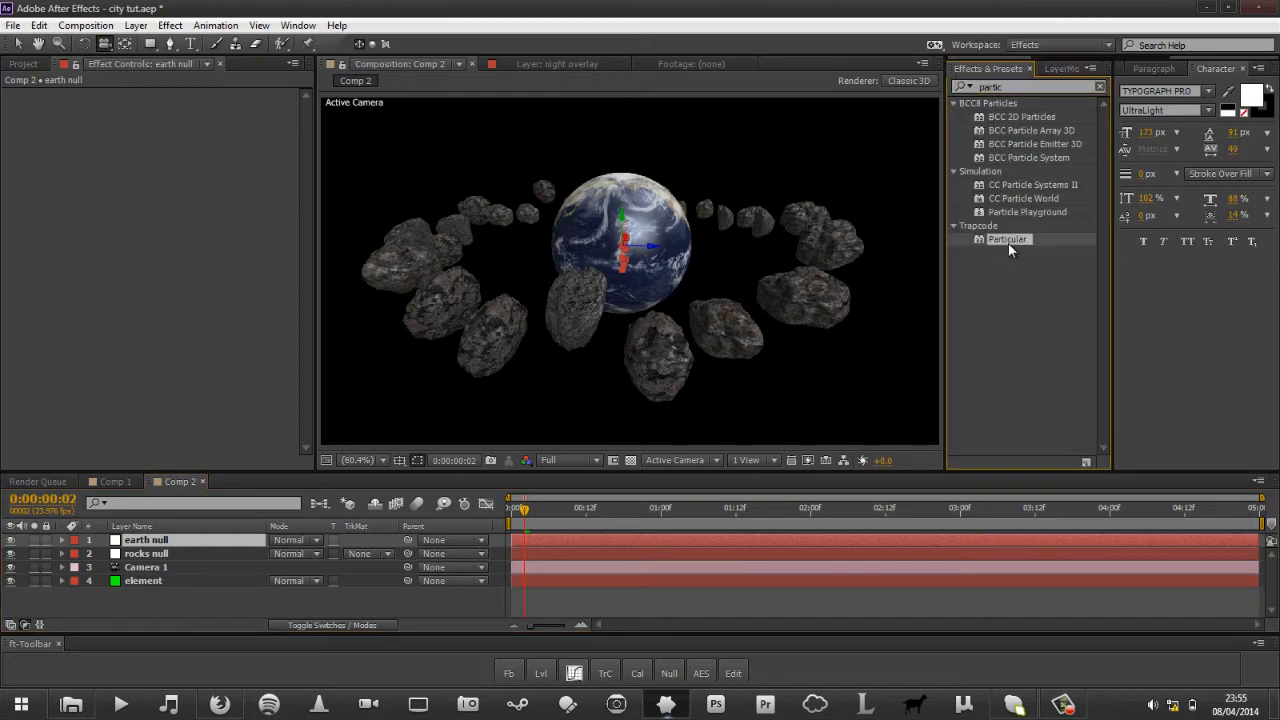
pyautogui.rightClick(158, 598)
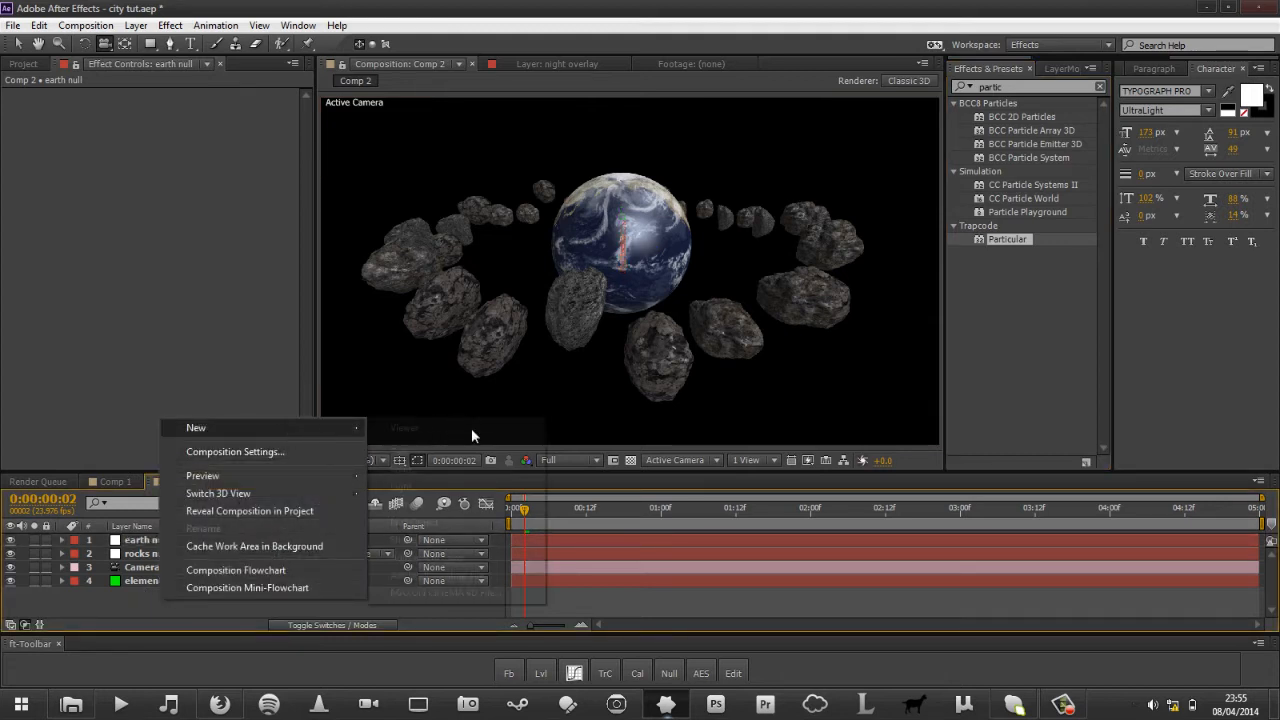
pyautogui.moveTo(284, 428)
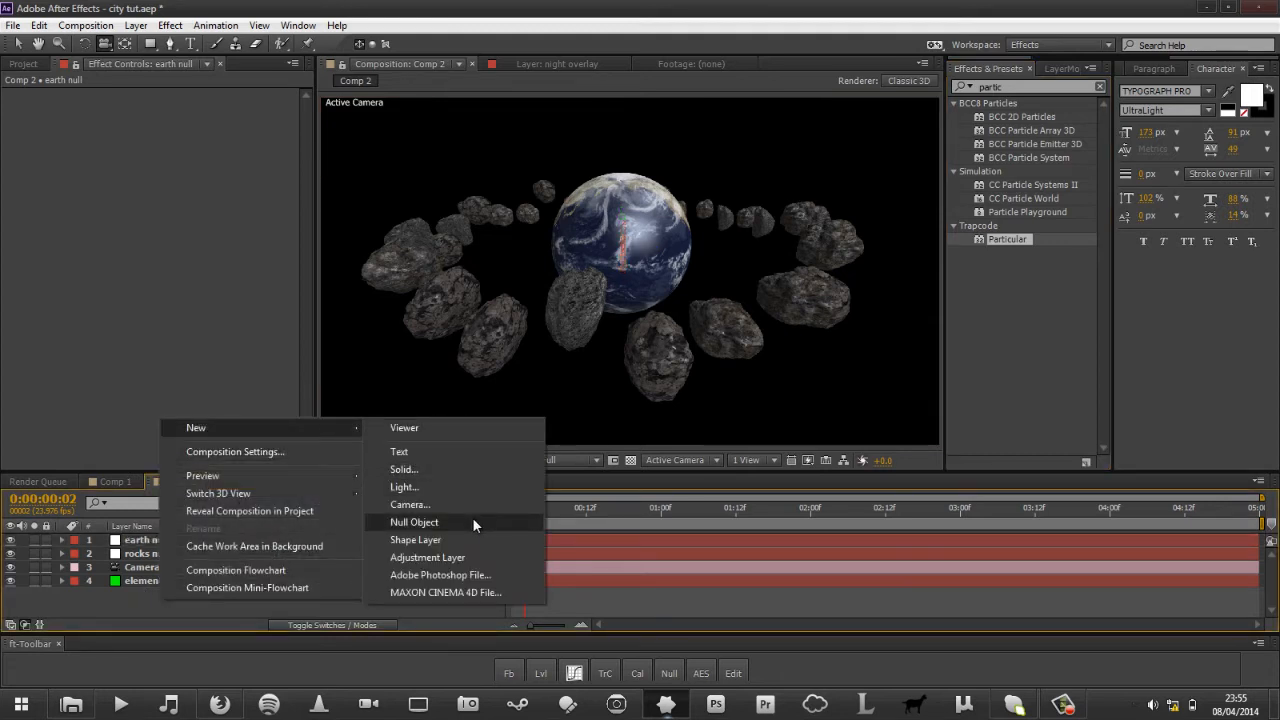
pyautogui.click(212, 26)
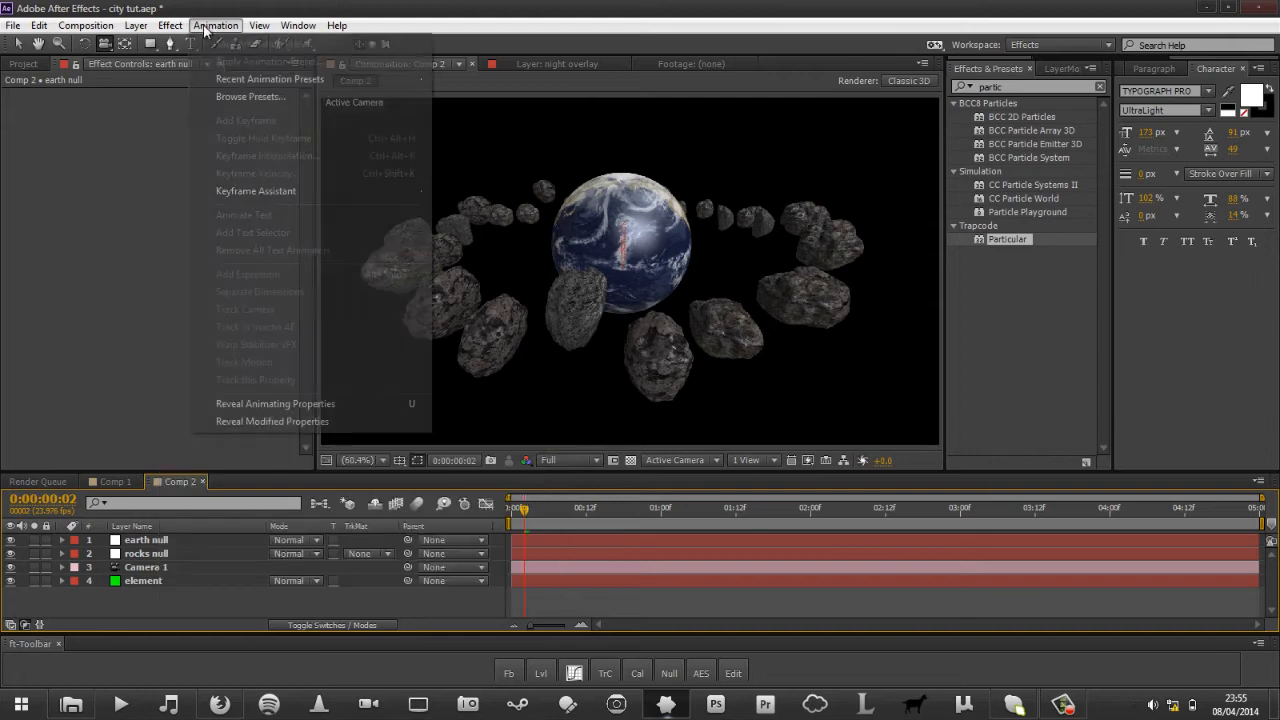
pyautogui.moveTo(146, 28)
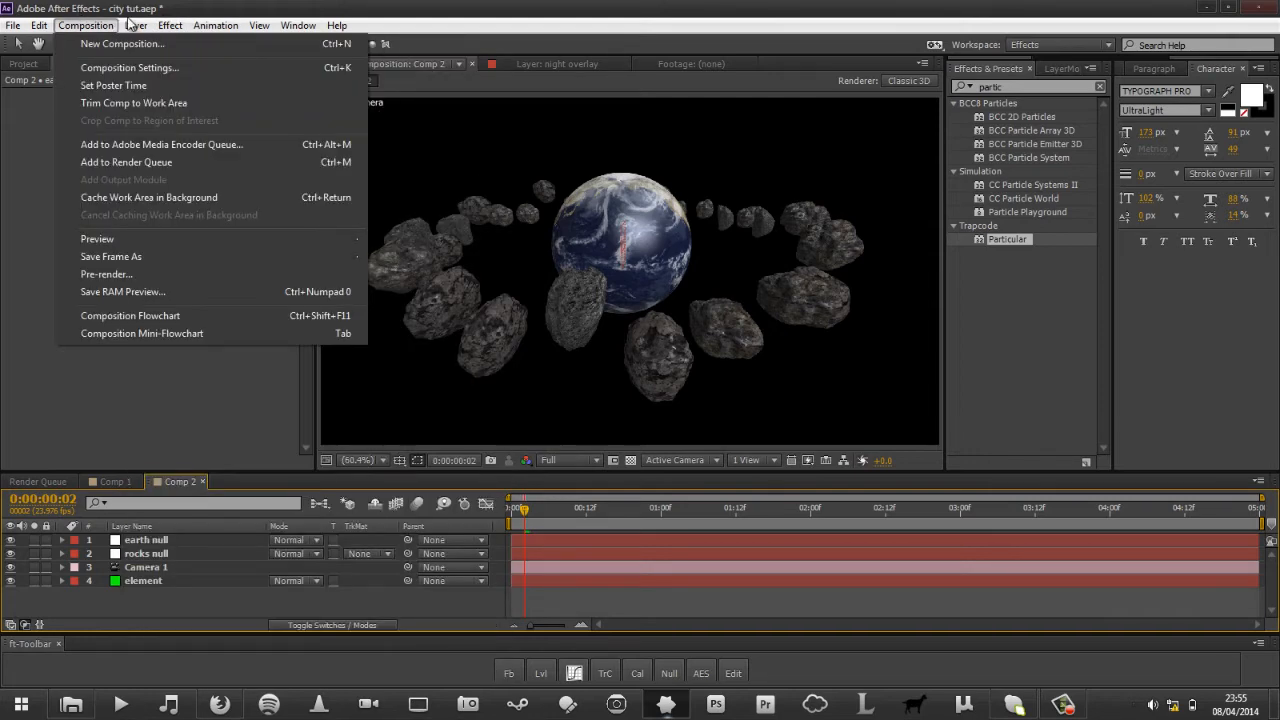
pyautogui.click(454, 6)
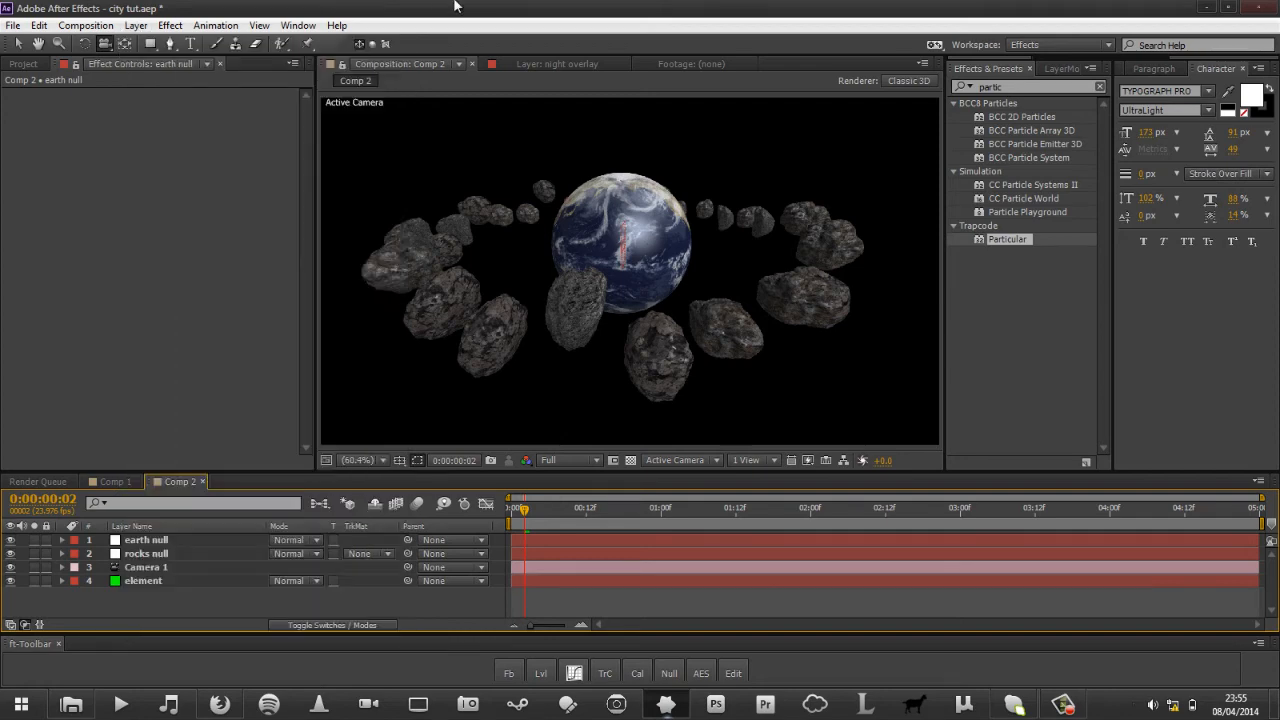
pyautogui.click(171, 26)
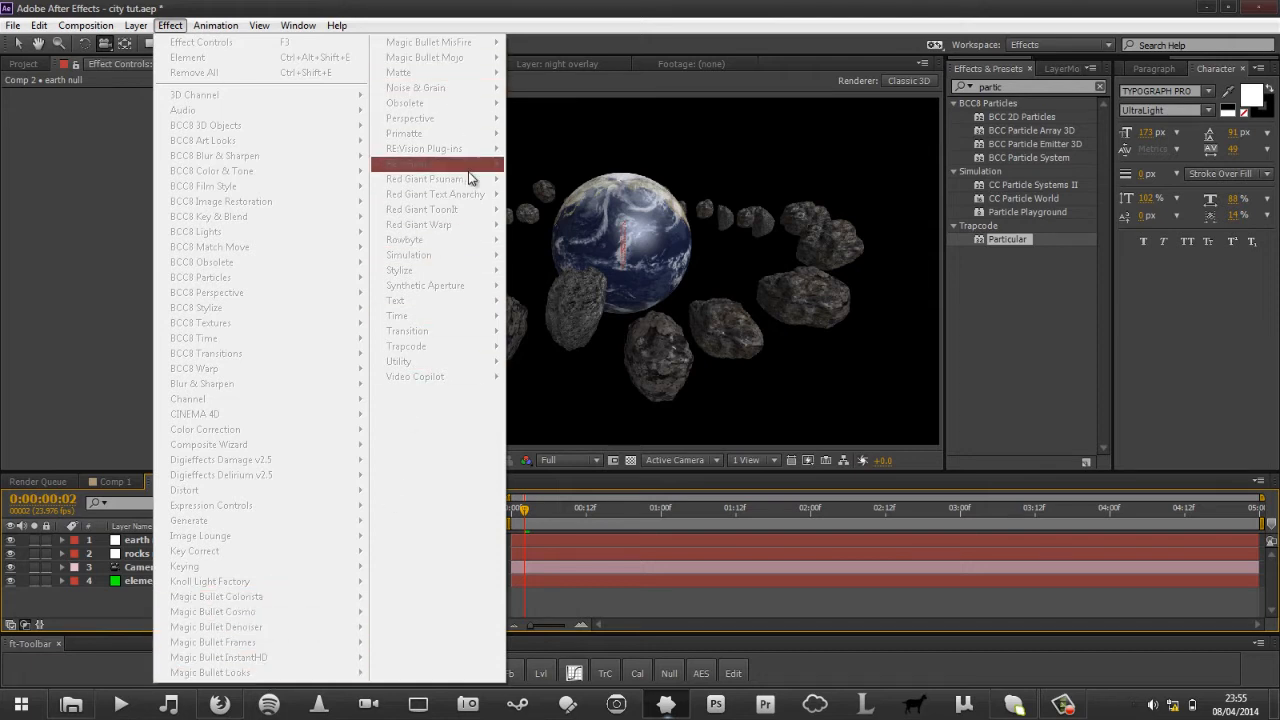
pyautogui.click(579, 8)
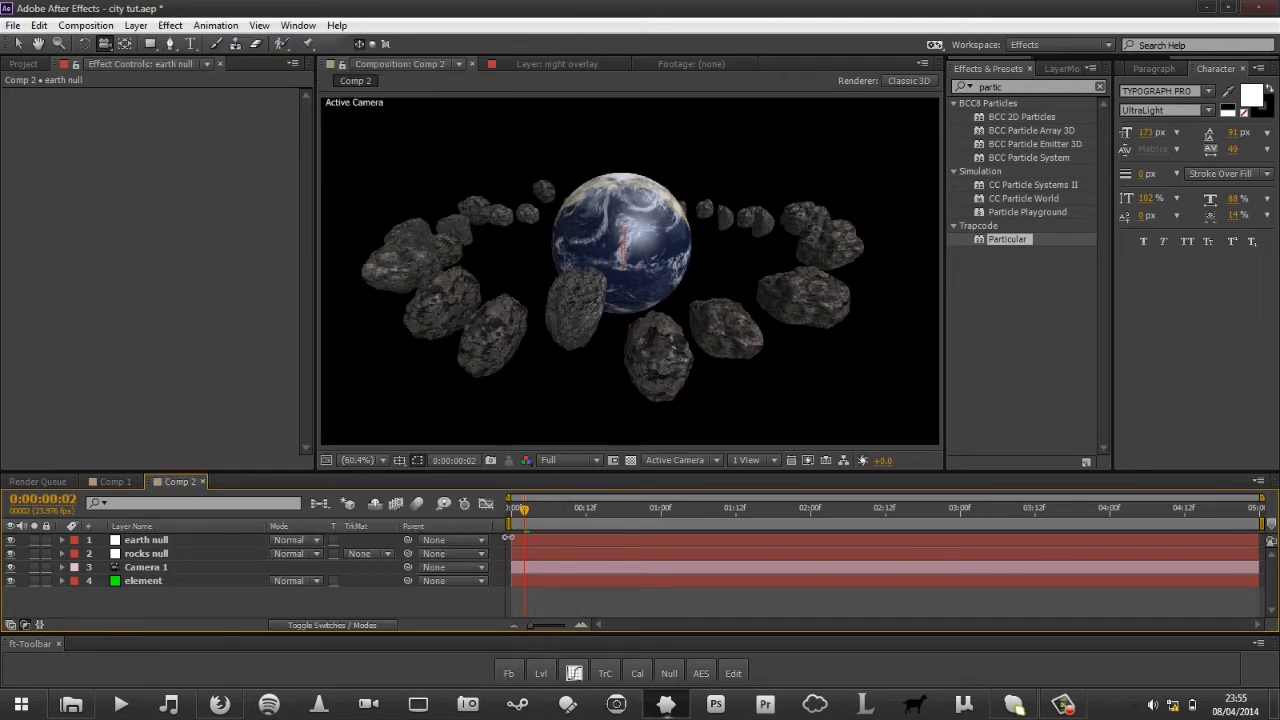
# Create a new solid named "particular" and apply the Trapcode Particular effect to it.
pyautogui.rightClick(360, 603)
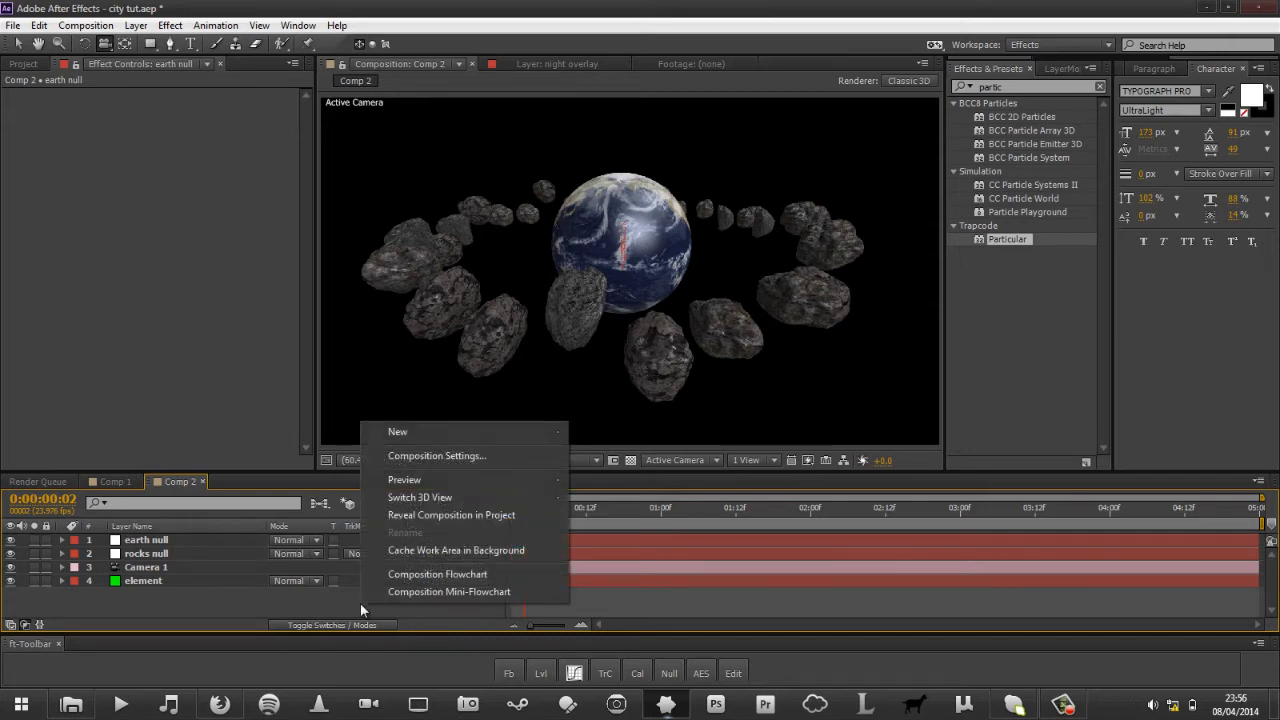
pyautogui.moveTo(544, 436)
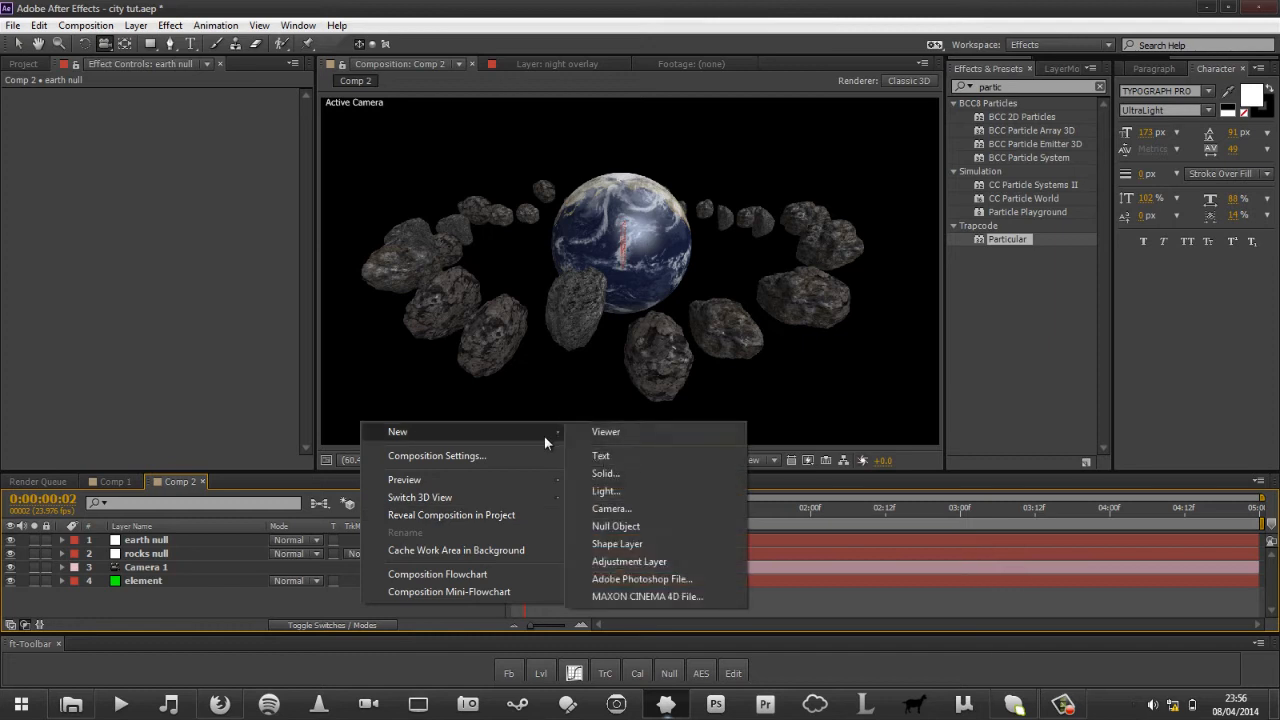
pyautogui.click(684, 472)
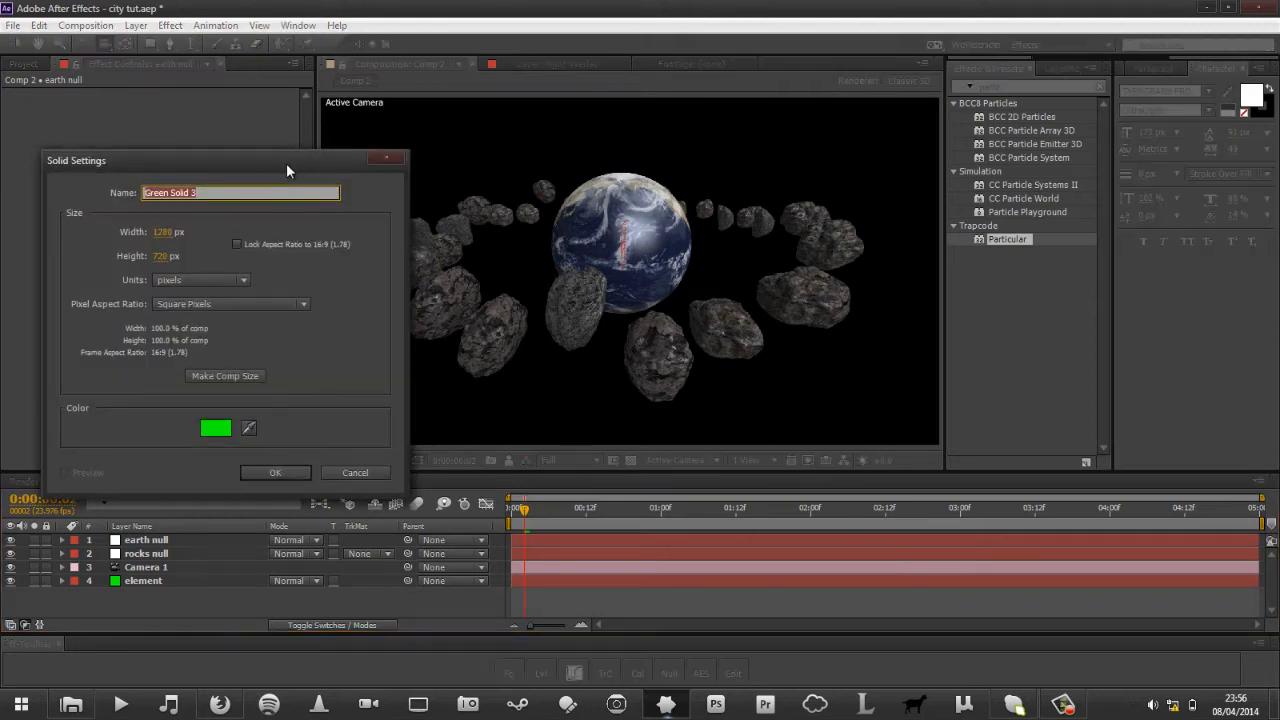
pyautogui.write('particular')
pyautogui.press('Return')
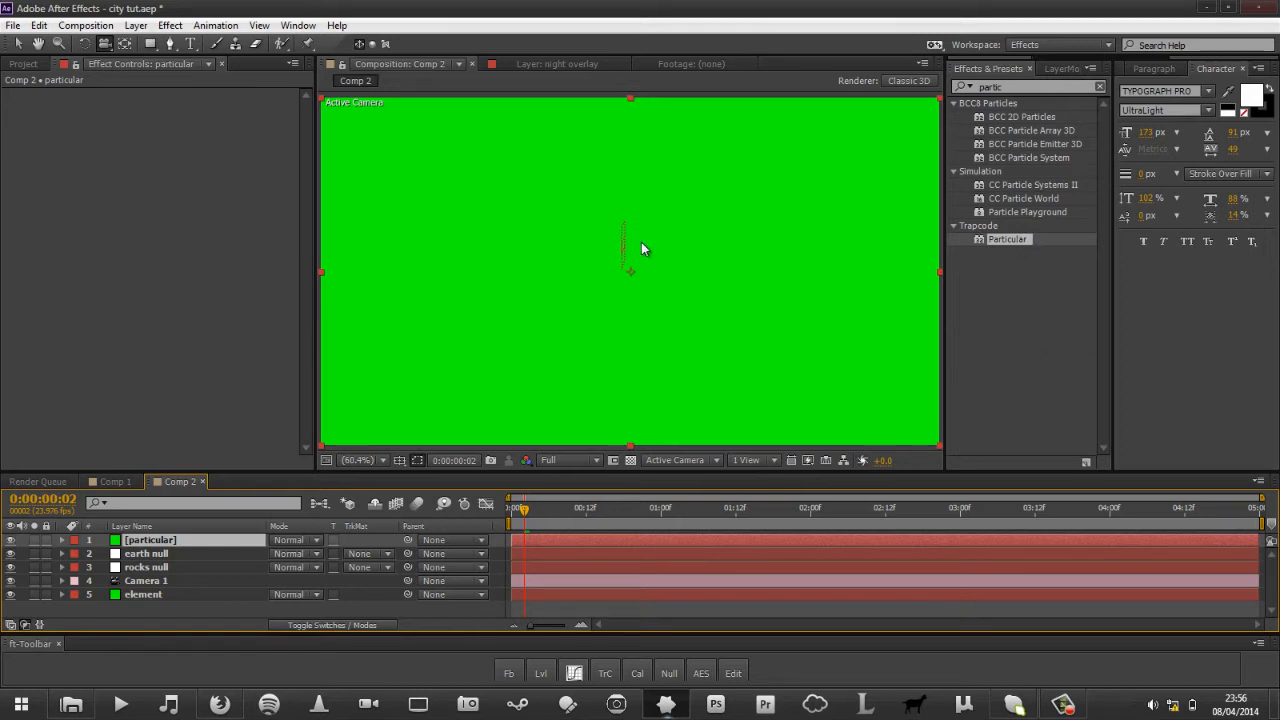
pyautogui.moveTo(641, 242); pyautogui.dragTo(641, 242)
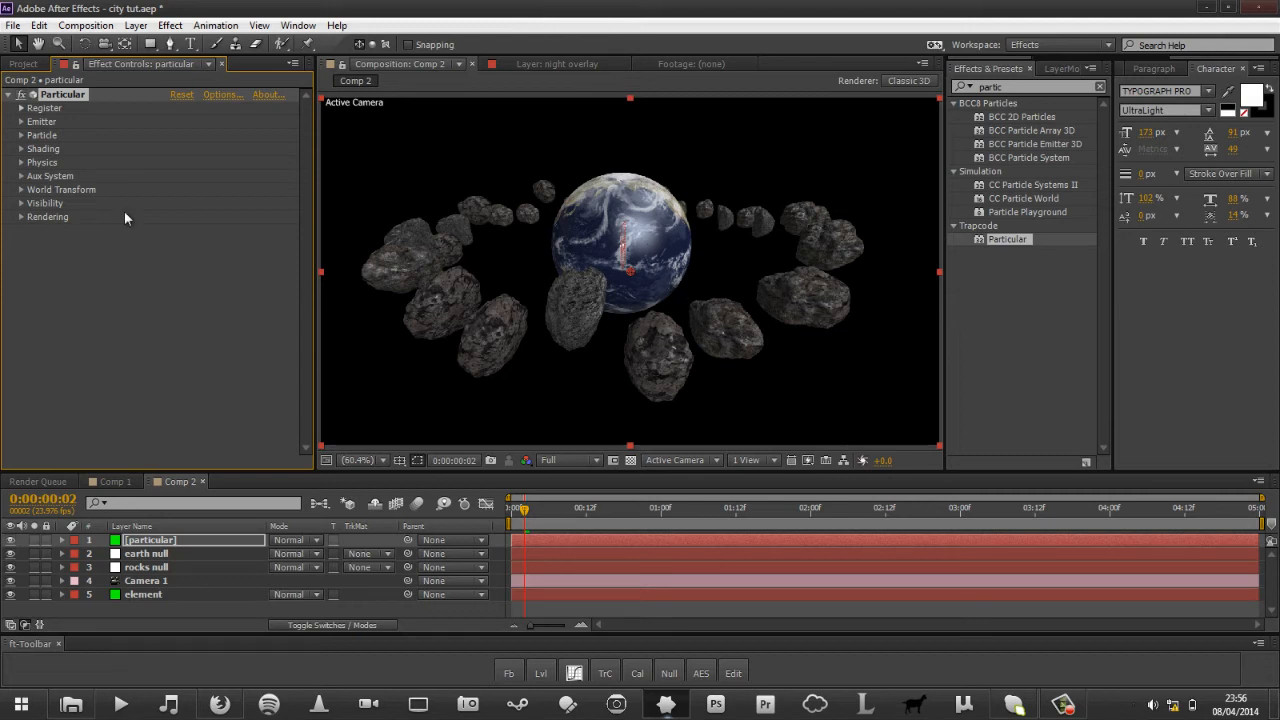
# Set the Particular emitter type to Box and hide the earth null, rocks null and element layers.
pyautogui.click(22, 122)
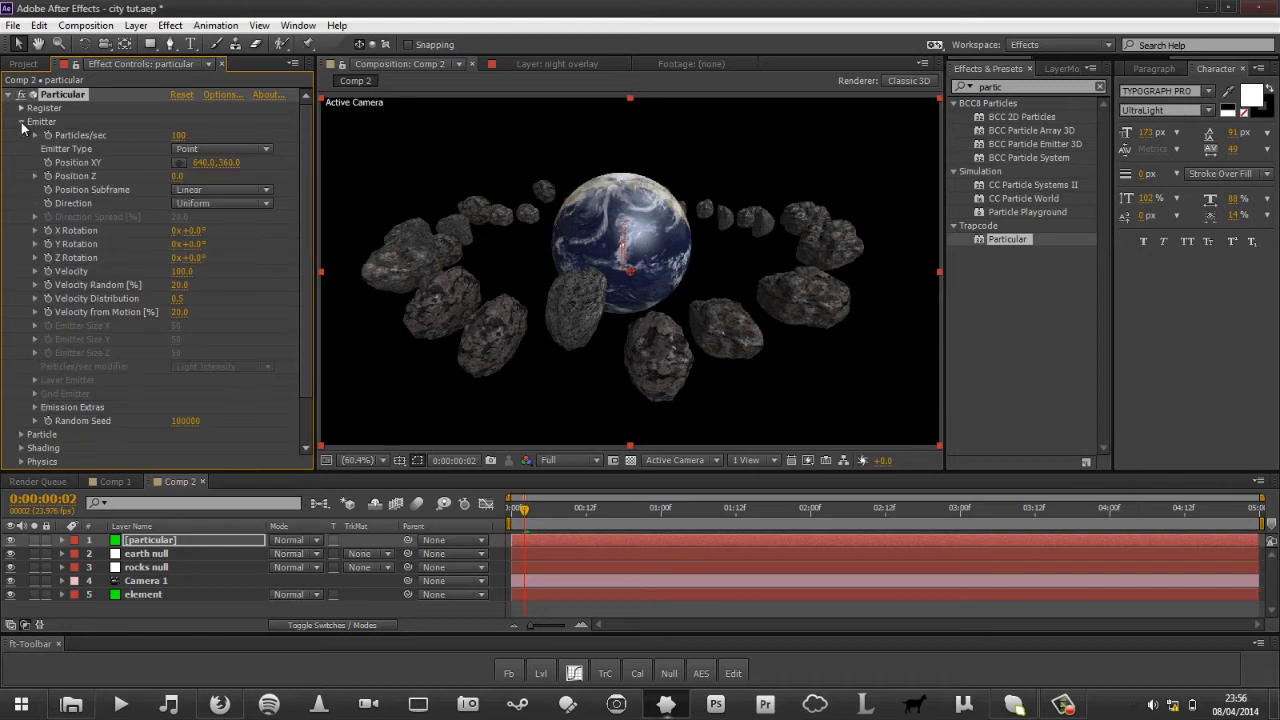
pyautogui.click(208, 150)
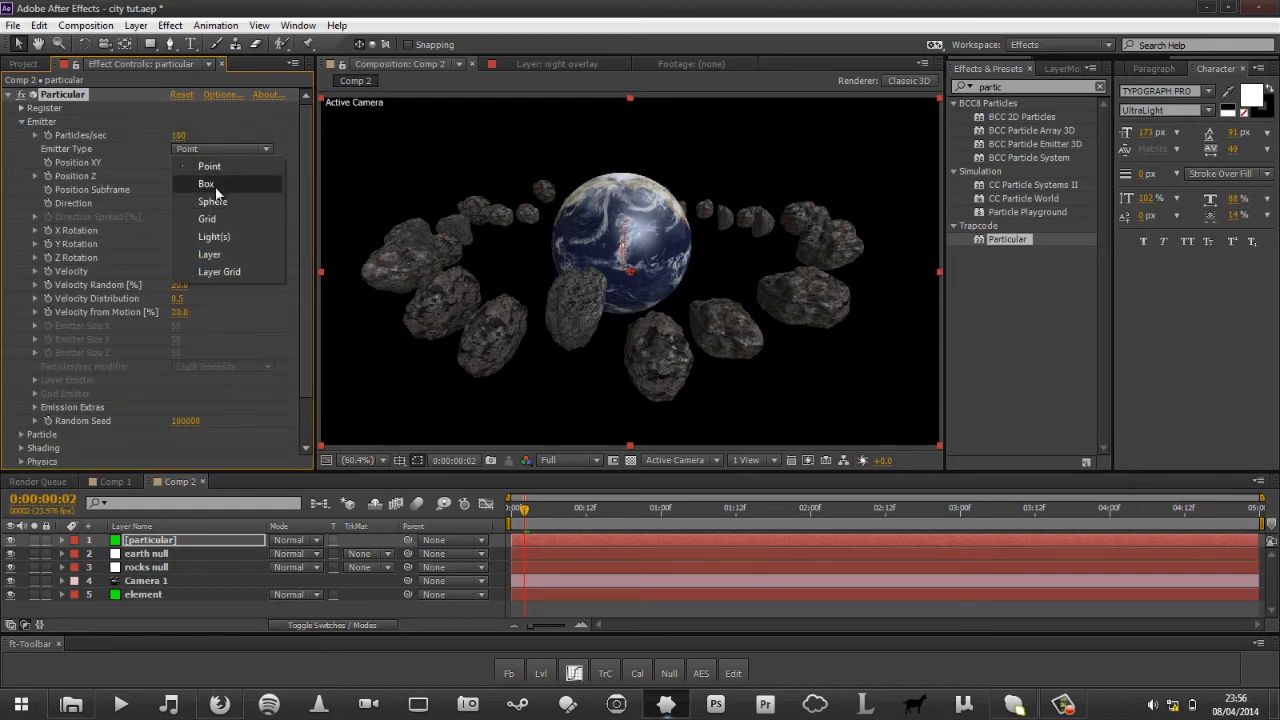
pyautogui.click(206, 184)
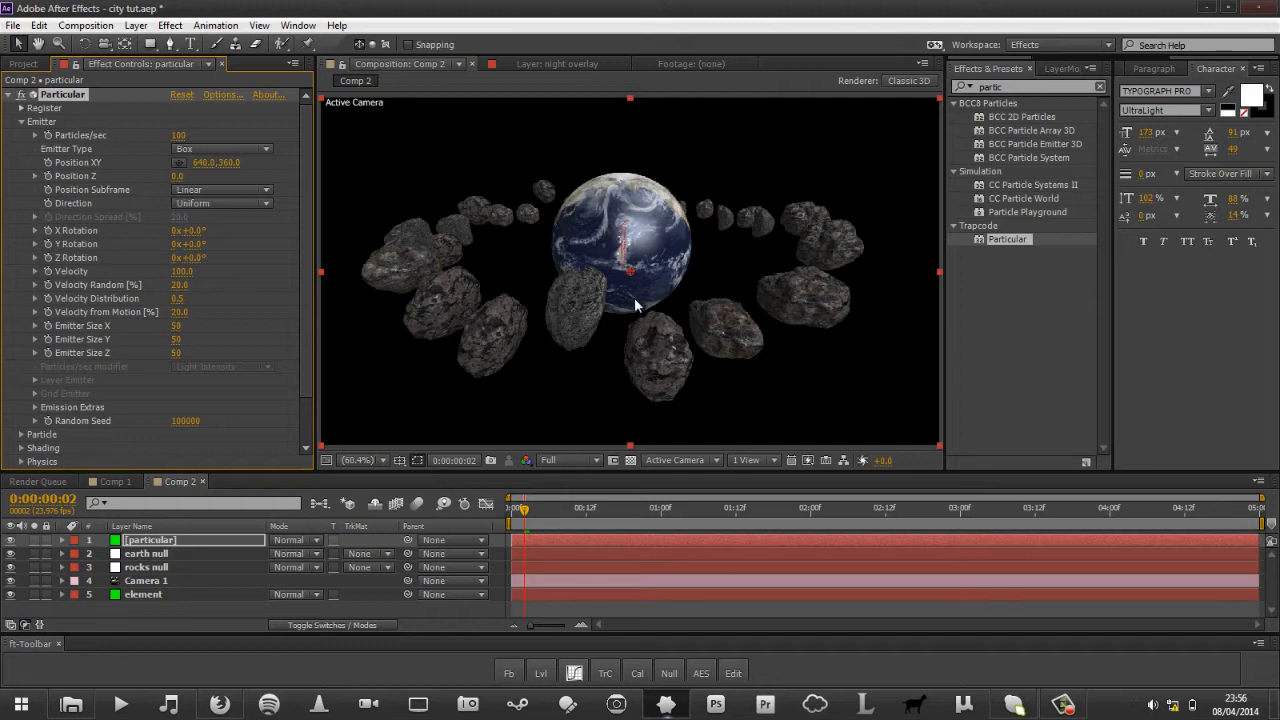
pyautogui.click(11, 594)
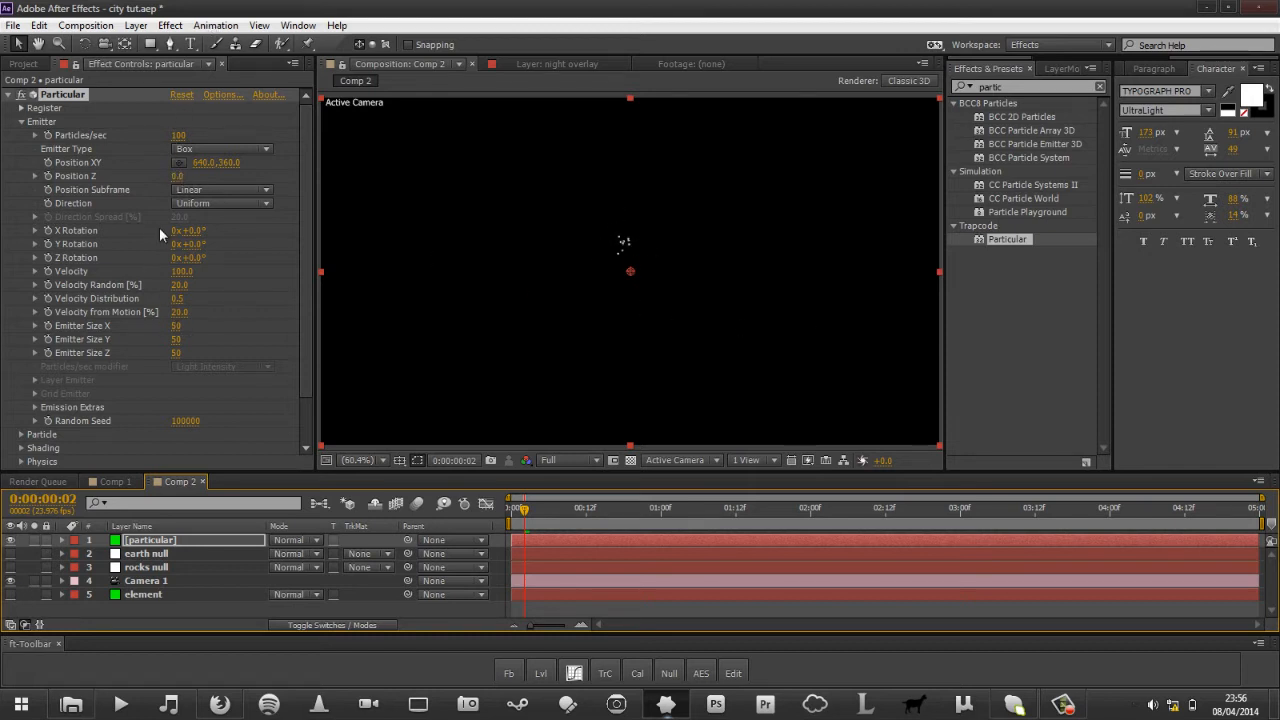
# Scrub and play through the timeline to examine how the particles emit from the box over time.
pyautogui.click(16, 444)
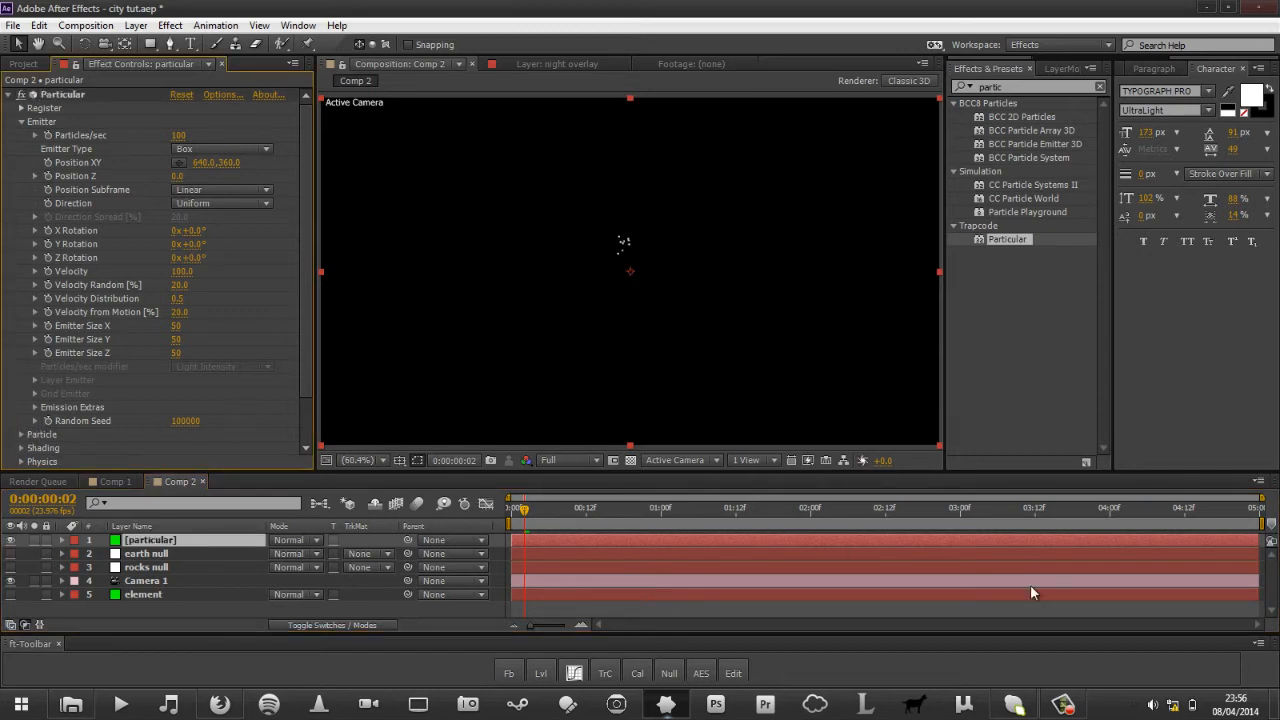
pyautogui.moveTo(1131, 535); pyautogui.dragTo(1141, 565)
pyautogui.click(507, 510)
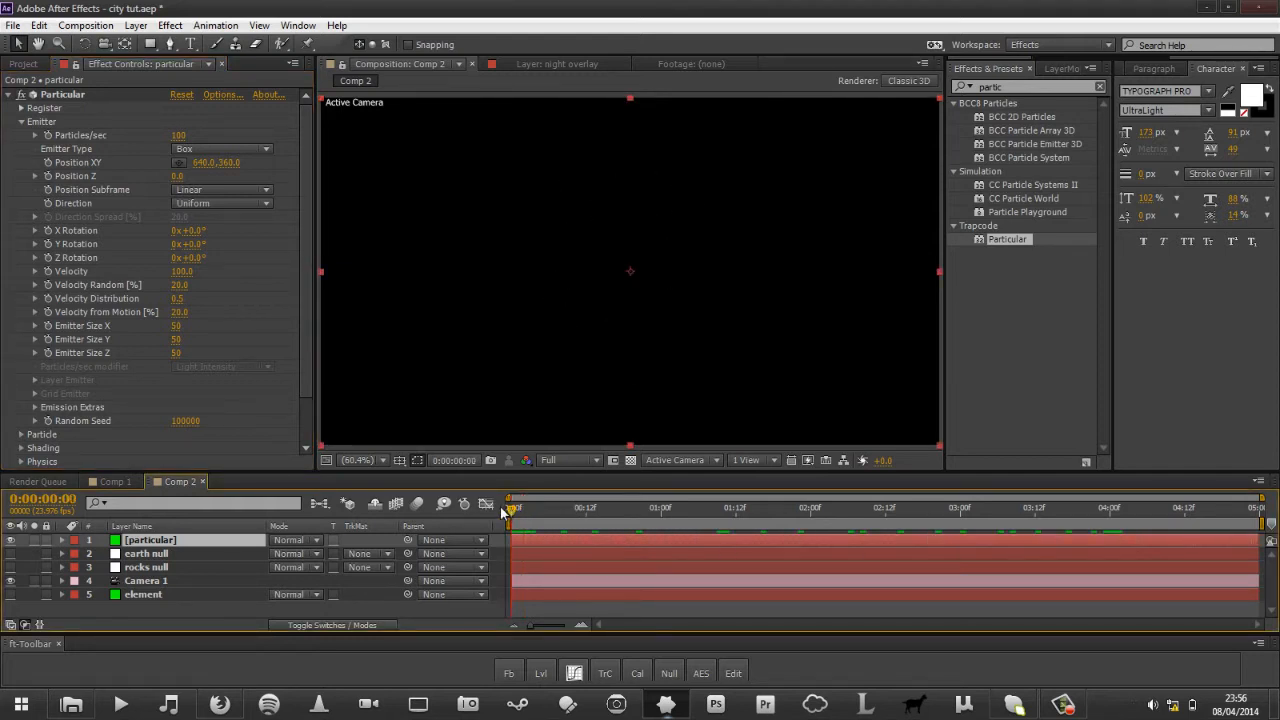
pyautogui.moveTo(507, 510); pyautogui.dragTo(820, 527)
pyautogui.moveTo(930, 540); pyautogui.dragTo(1260, 545)
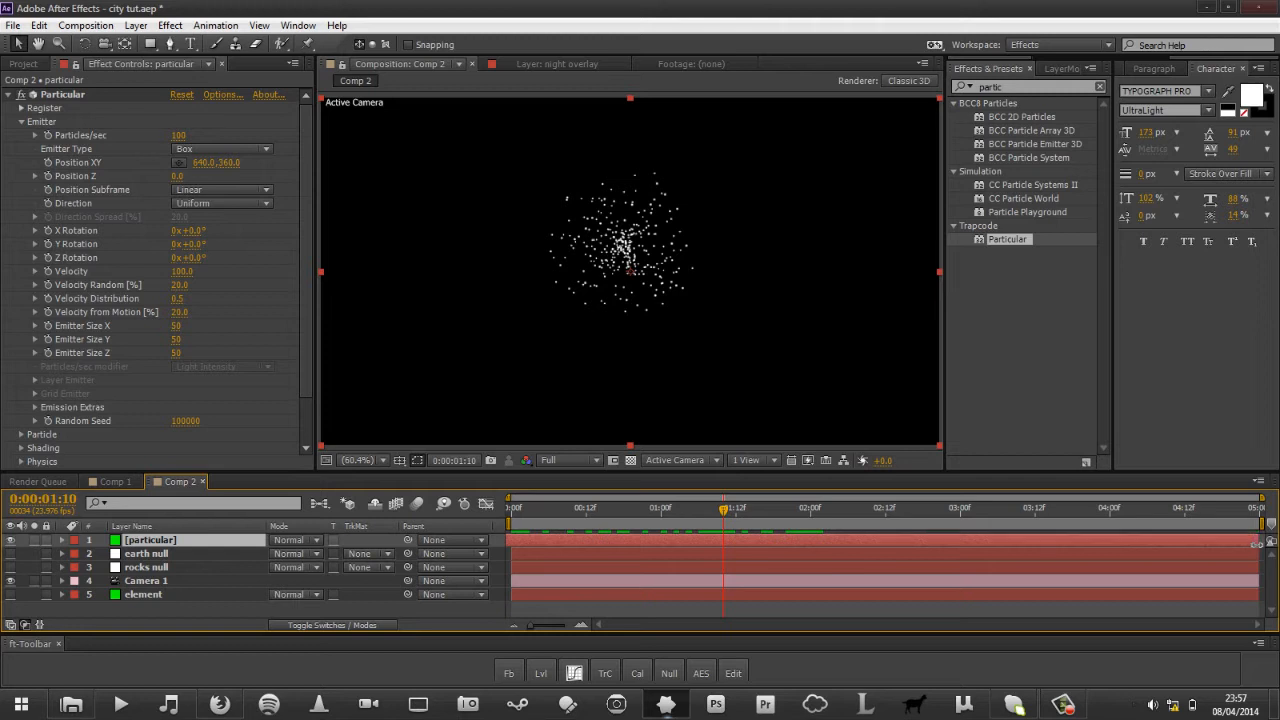
pyautogui.moveTo(696, 507); pyautogui.dragTo(466, 507)
pyautogui.press('space')
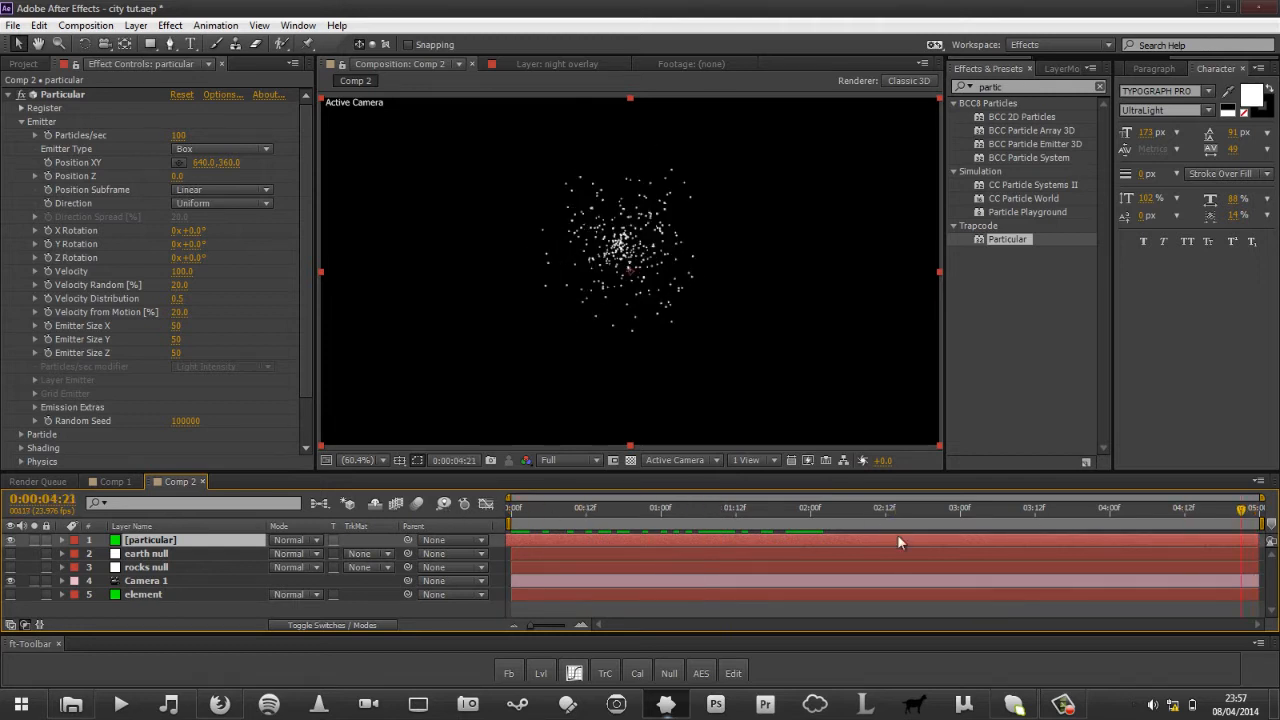
pyautogui.moveTo(1037, 529); pyautogui.dragTo(530, 542)
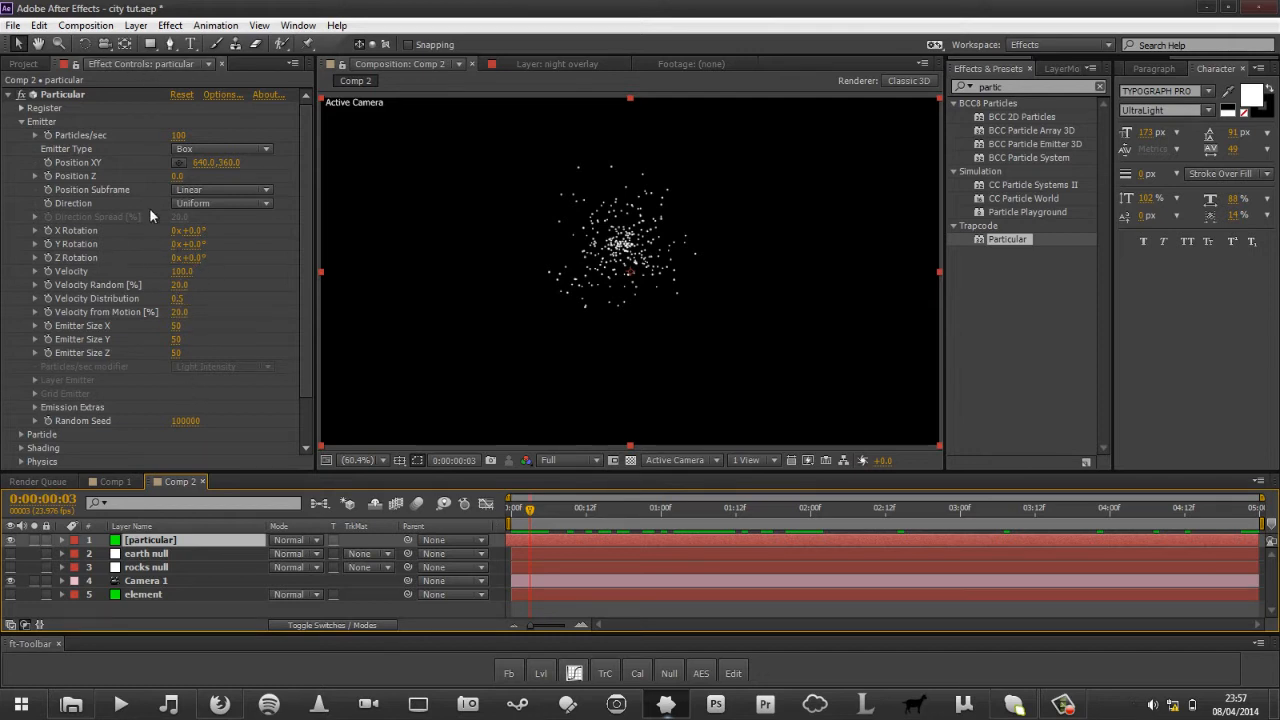
# Enlarge the box emitter to about 1060 in X, 1505 in Y and 2730 in Z.
pyautogui.scroll(-2, 149, 208)
pyautogui.scroll(2, 165, 218)
pyautogui.moveTo(177, 339); pyautogui.dragTo(450, 317)
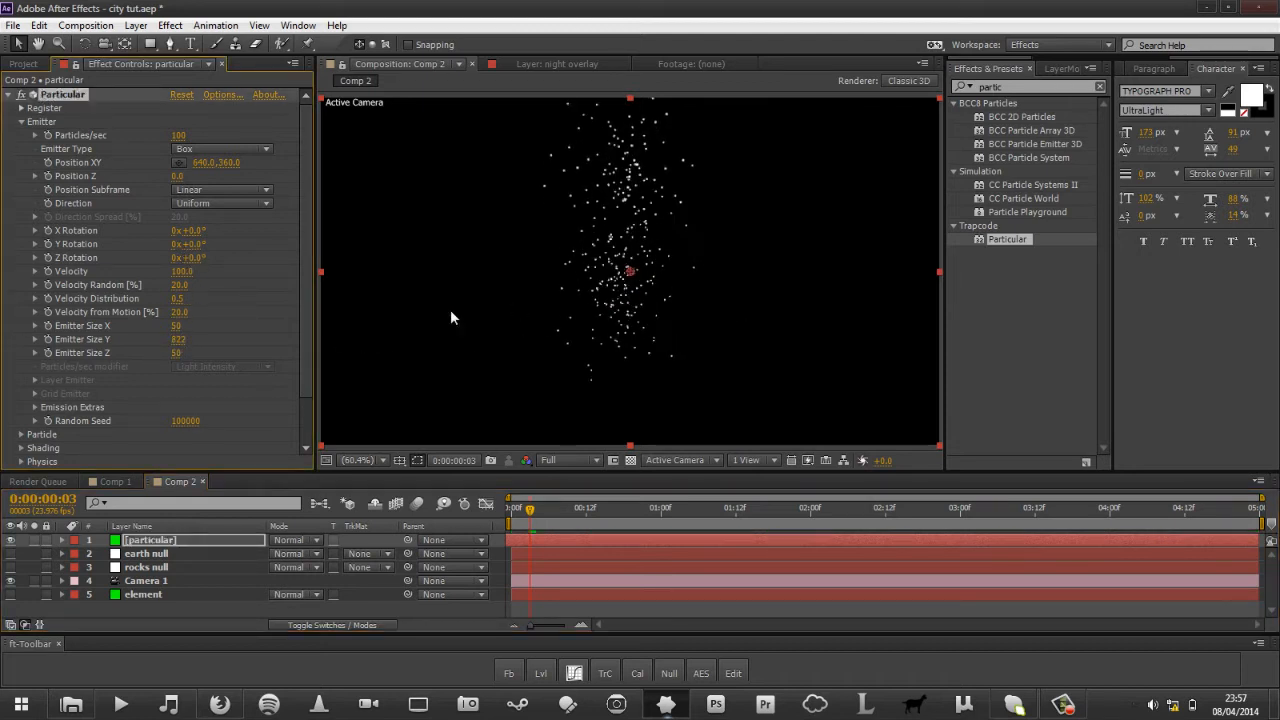
pyautogui.moveTo(177, 337); pyautogui.dragTo(720, 333)
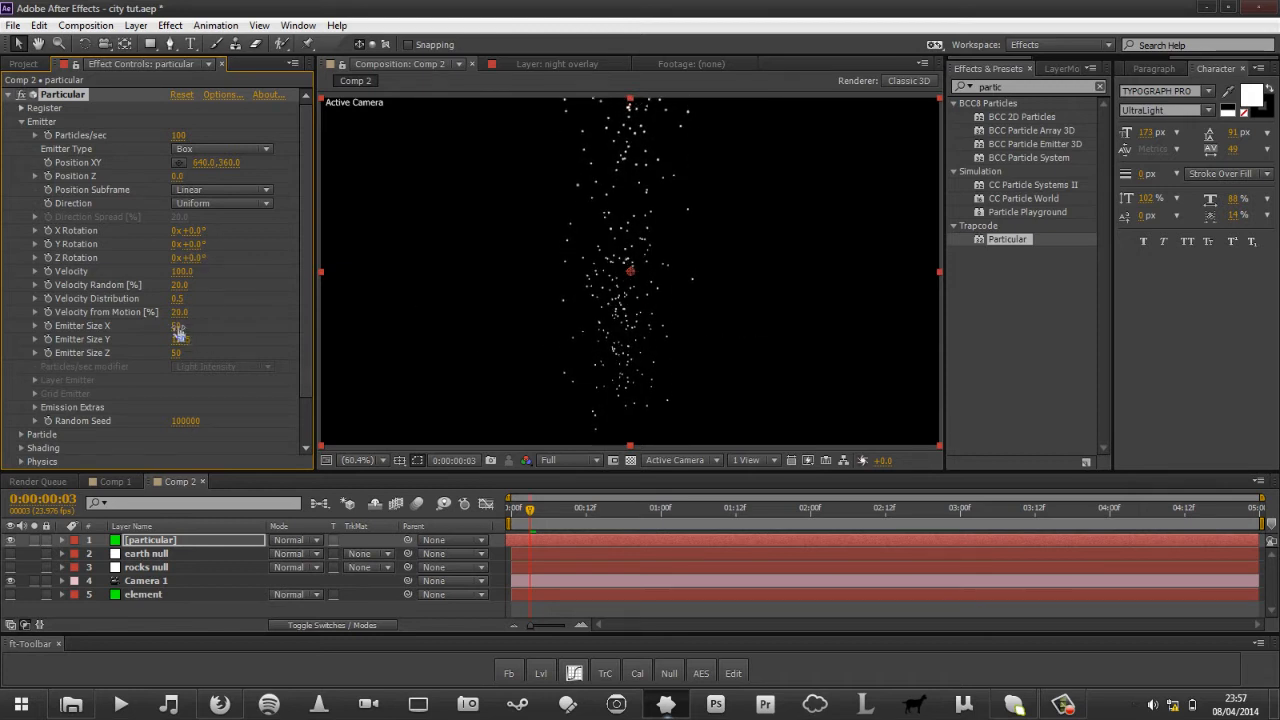
pyautogui.moveTo(178, 328); pyautogui.dragTo(879, 277)
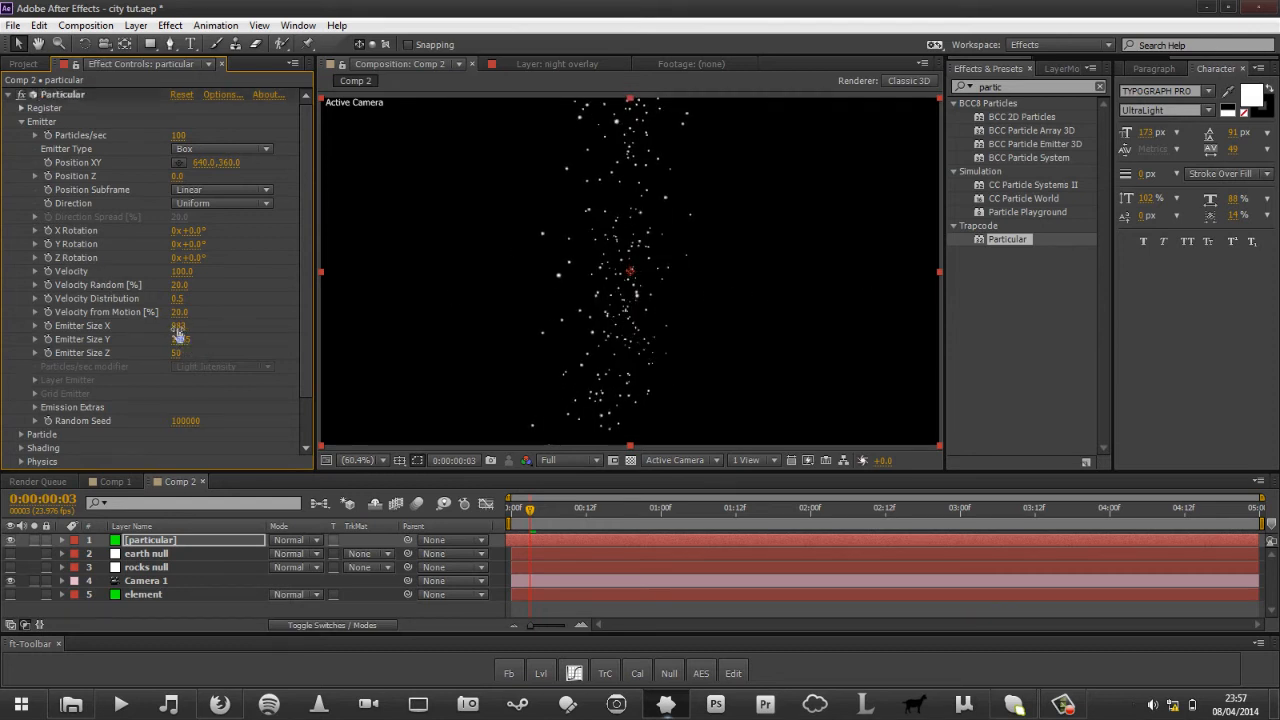
pyautogui.moveTo(177, 339); pyautogui.dragTo(420, 392)
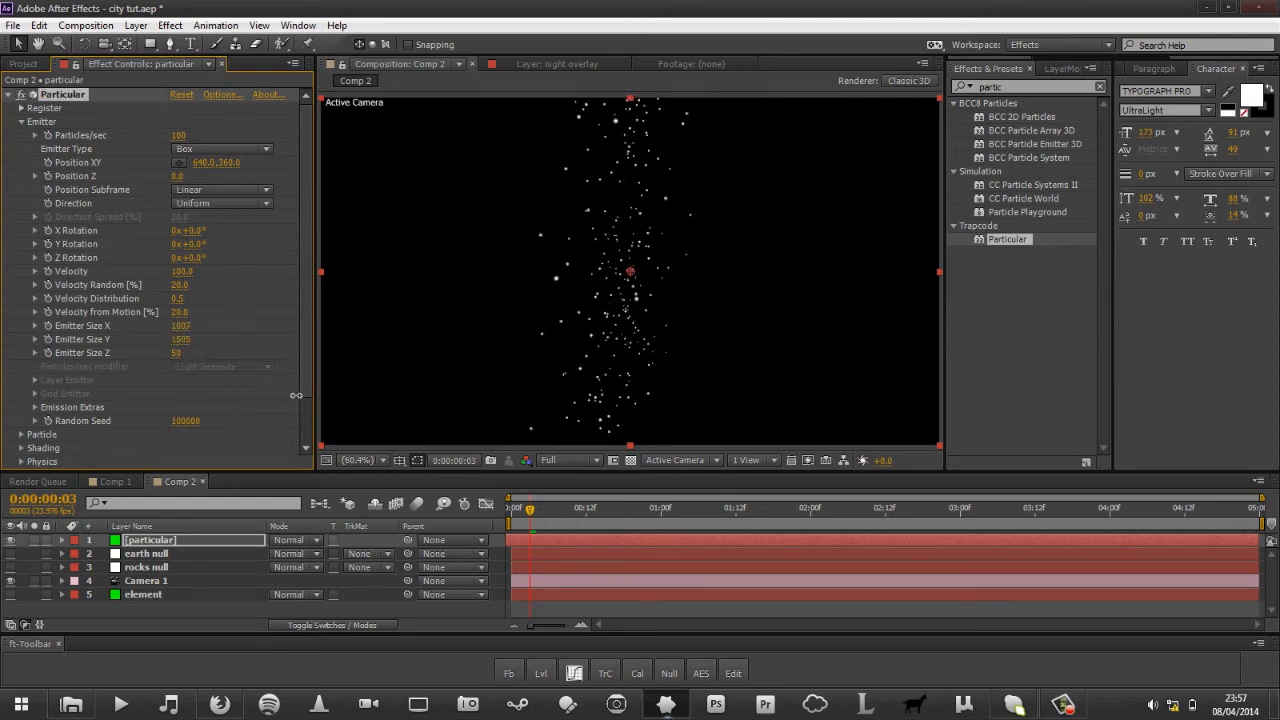
pyautogui.moveTo(167, 354); pyautogui.dragTo(700, 400)
pyautogui.moveTo(182, 352); pyautogui.dragTo(667, 392)
pyautogui.moveTo(181, 353); pyautogui.dragTo(686, 371)
# Set the emitter's Particles/sec to 20 and undo a trial Y rotation of the emitter.
pyautogui.click(178, 135)
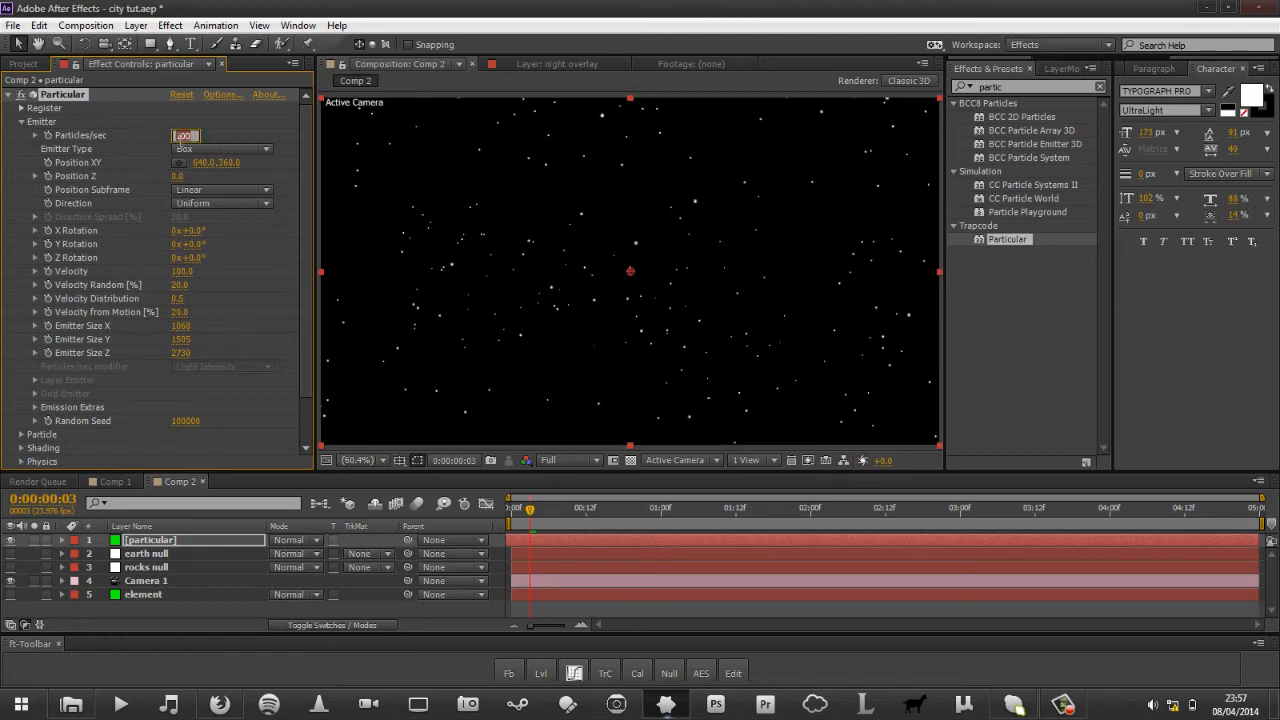
pyautogui.write('20')
pyautogui.press('Return')
pyautogui.moveTo(188, 244); pyautogui.dragTo(282, 255)
pyautogui.hotkey('ctrl', 'z')
# Set Velocity to 20, Velocity Random to 14 and Velocity Distribution to 5, and check the particle motion around 0:00:00:09.
pyautogui.click(182, 271)
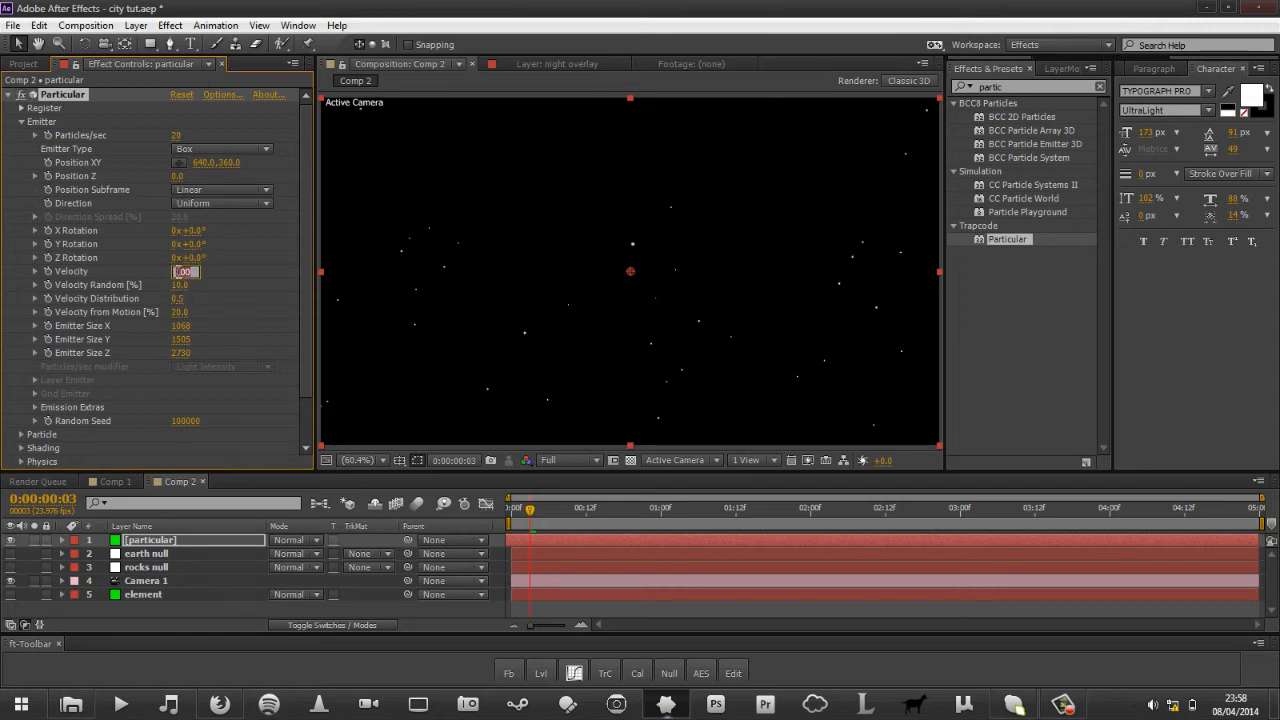
pyautogui.write('20')
pyautogui.press('Return')
pyautogui.moveTo(390, 287); pyautogui.dragTo(922, 286)
pyautogui.moveTo(530, 509)
pyautogui.mouseDown()
pyautogui.moveTo(507, 510)
pyautogui.moveTo(955, 480)
pyautogui.moveTo(536, 508)
pyautogui.mouseUp()
pyautogui.moveTo(620, 509); pyautogui.dragTo(567, 509)
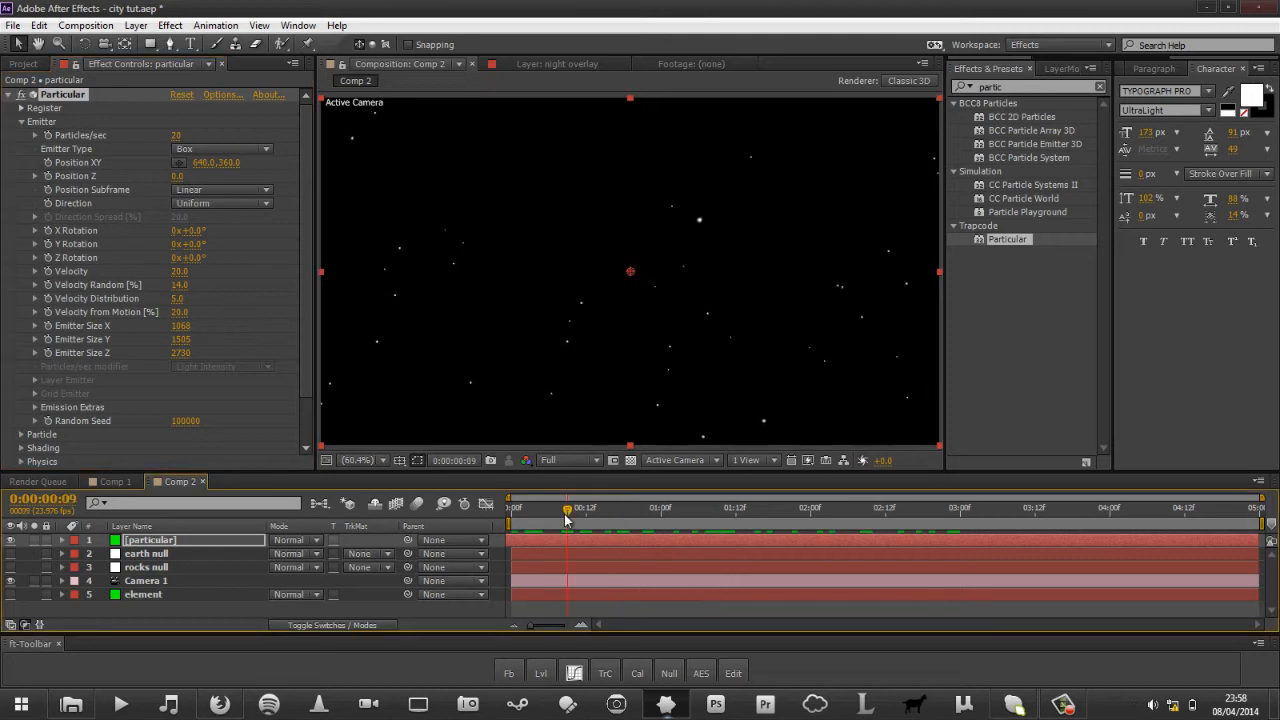
# Try emitter velocities of 10 and 5, checking the particle motion along the timeline after each.
pyautogui.click(182, 271)
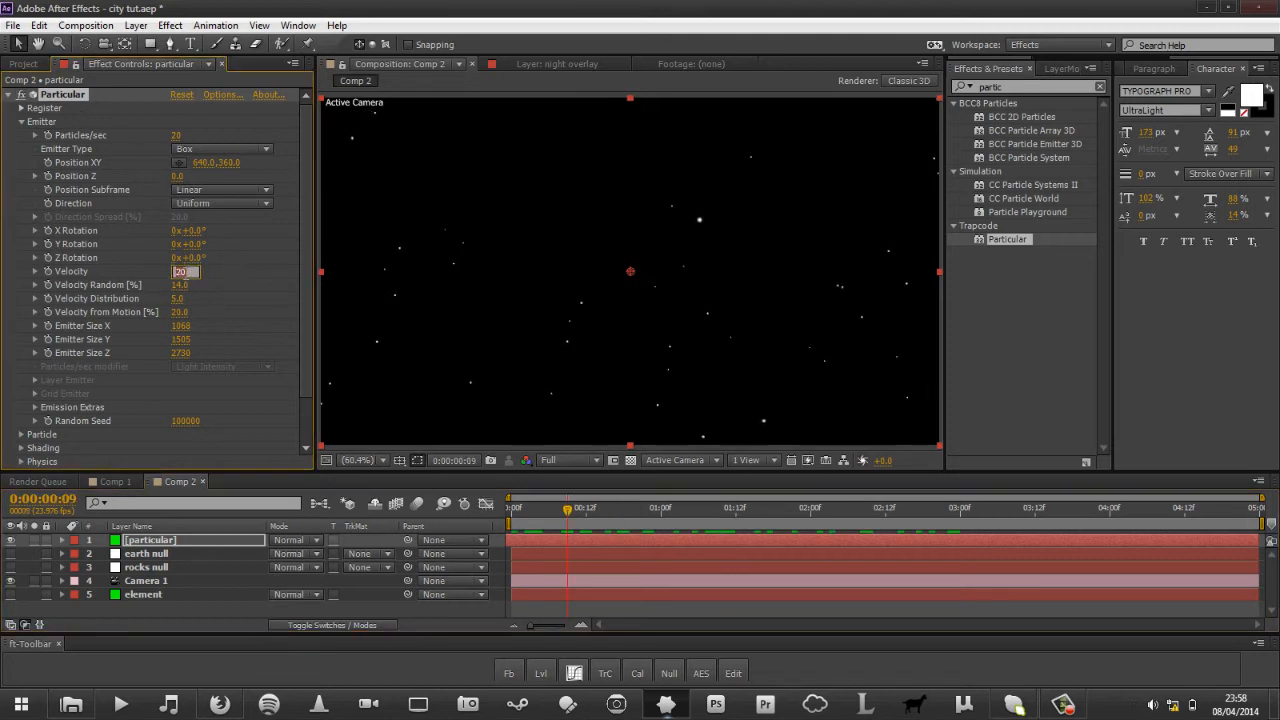
pyautogui.press('Return')
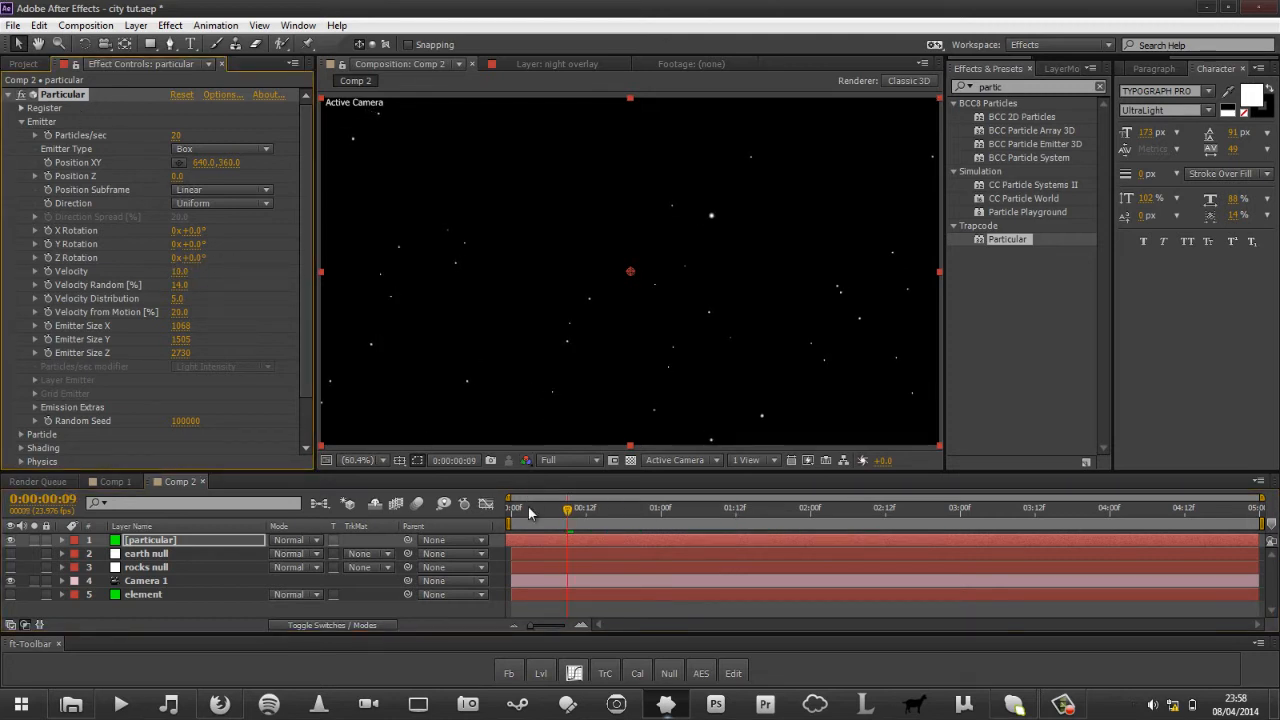
pyautogui.click(508, 508)
pyautogui.moveTo(508, 510); pyautogui.dragTo(863, 493)
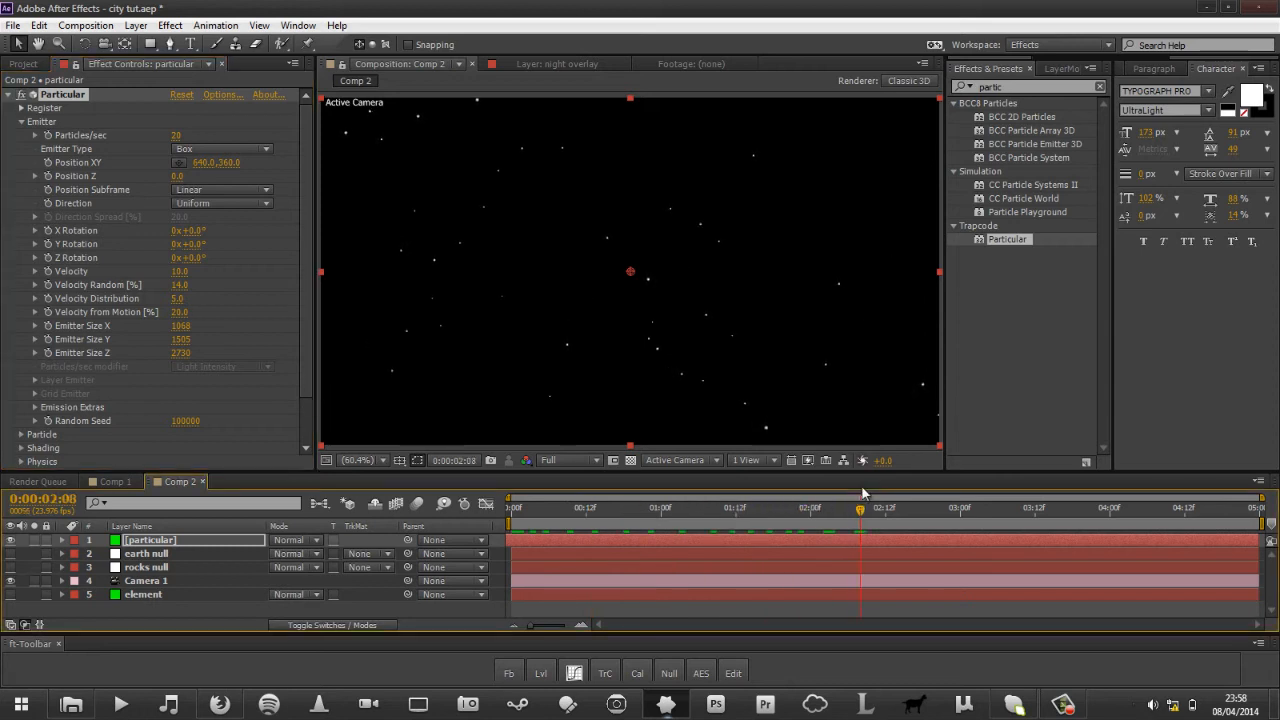
pyautogui.click(182, 271)
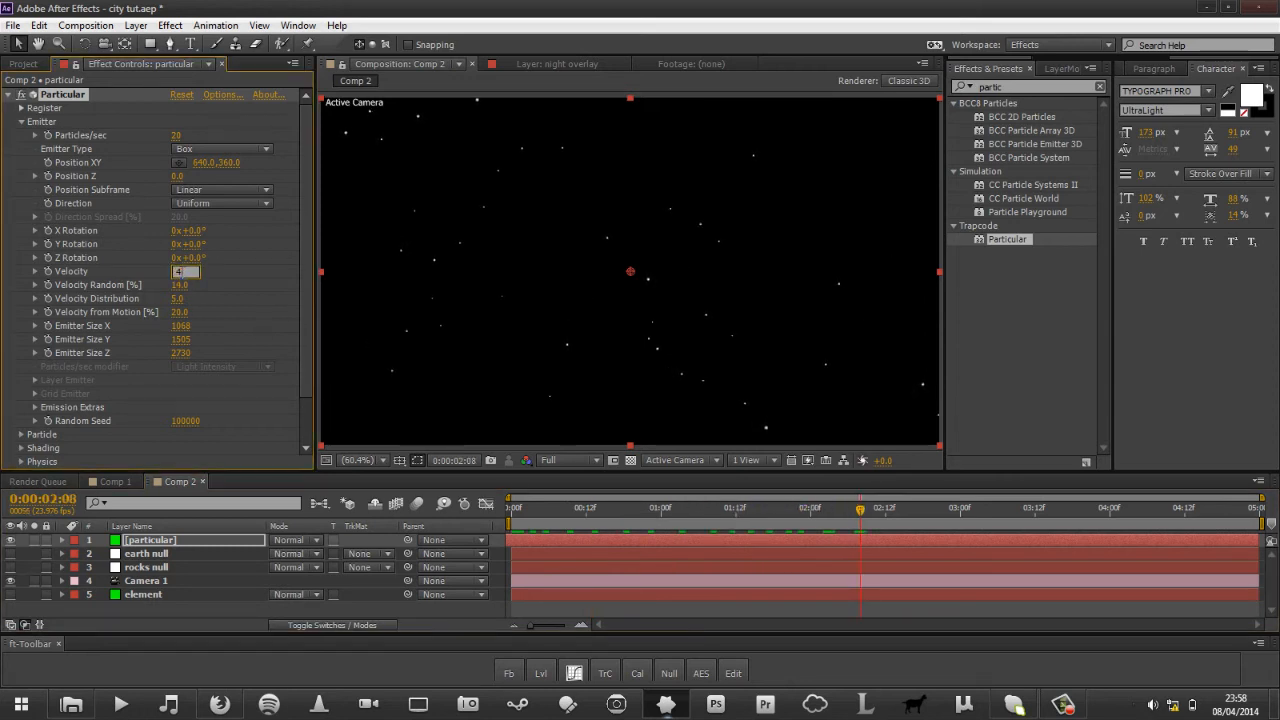
pyautogui.press('Return')
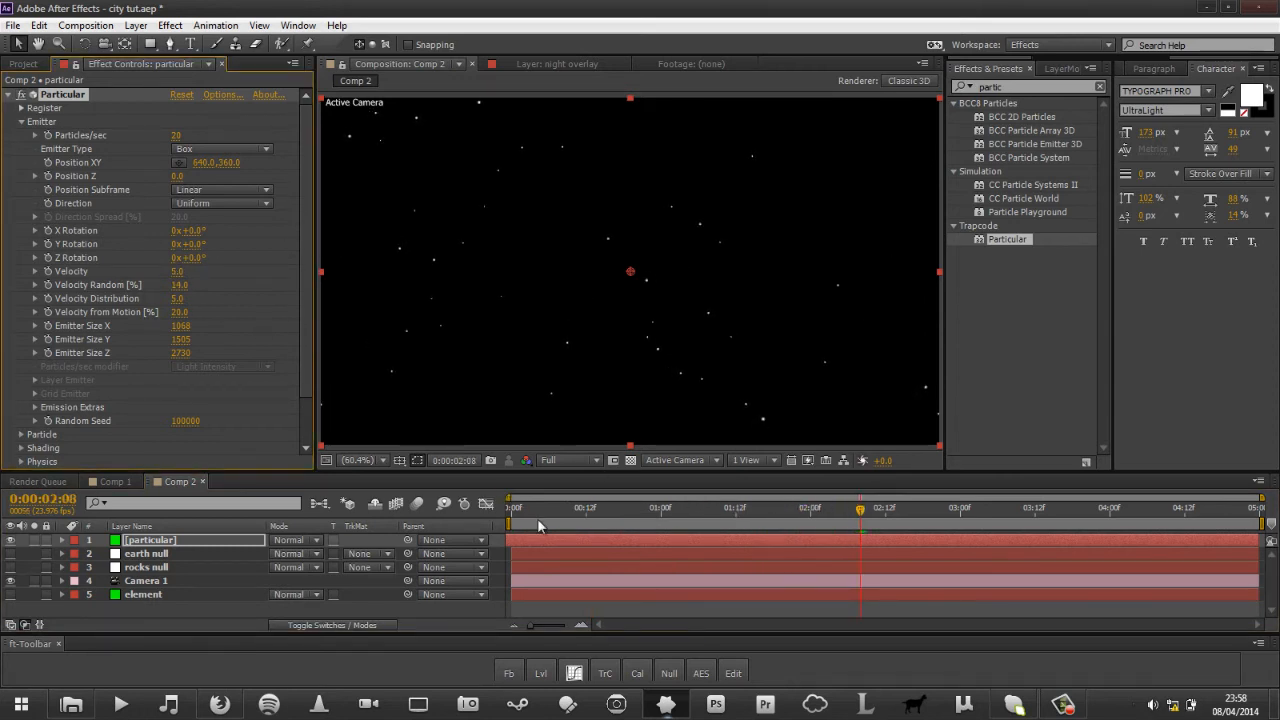
pyautogui.moveTo(510, 514); pyautogui.dragTo(280, 491)
# Set the emitter's Velocity to 0 and move its XY position to about 694.6, 432.9 in the composition.
pyautogui.click(177, 271)
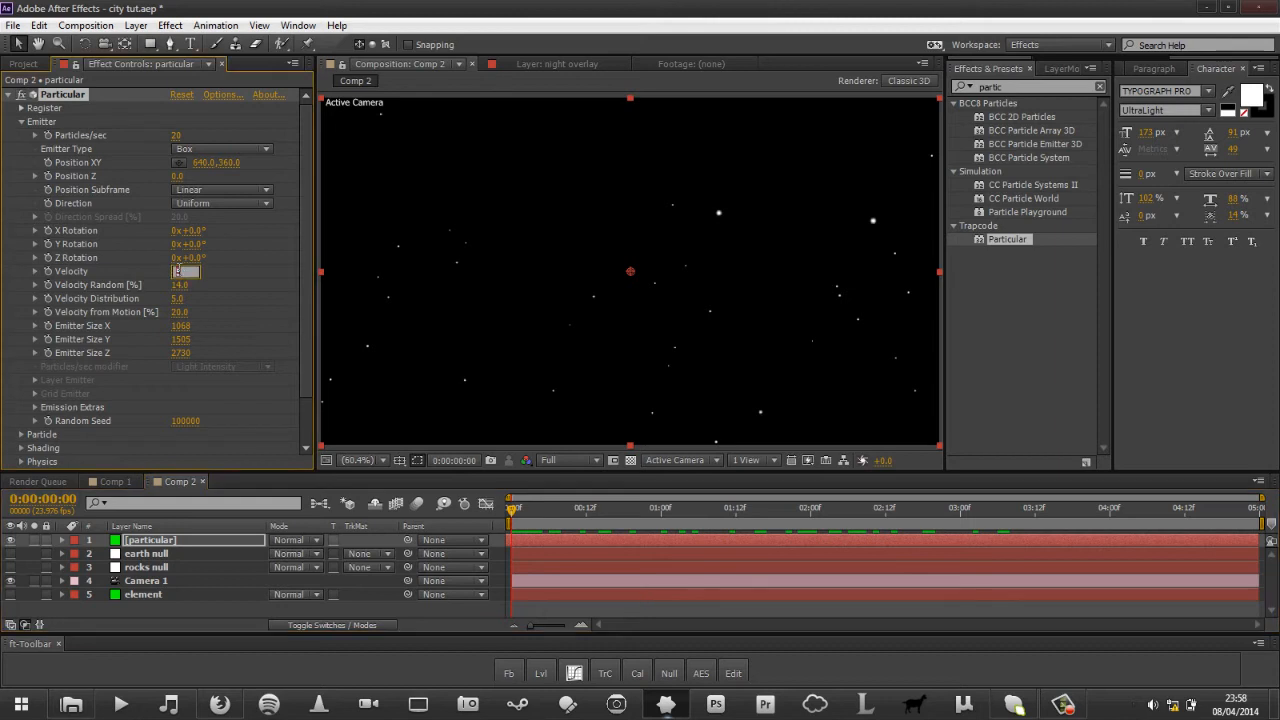
pyautogui.press('Return')
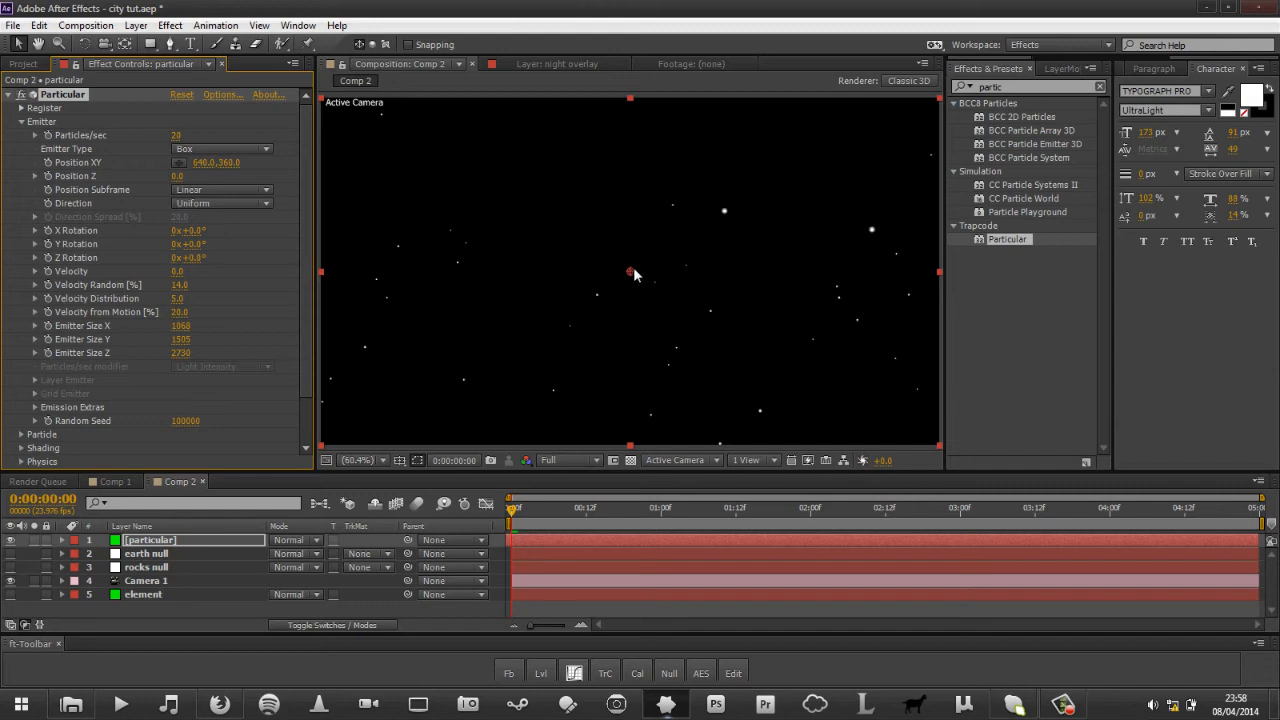
pyautogui.moveTo(633, 270); pyautogui.dragTo(601, 407)
pyautogui.moveTo(576, 354); pyautogui.dragTo(659, 314)
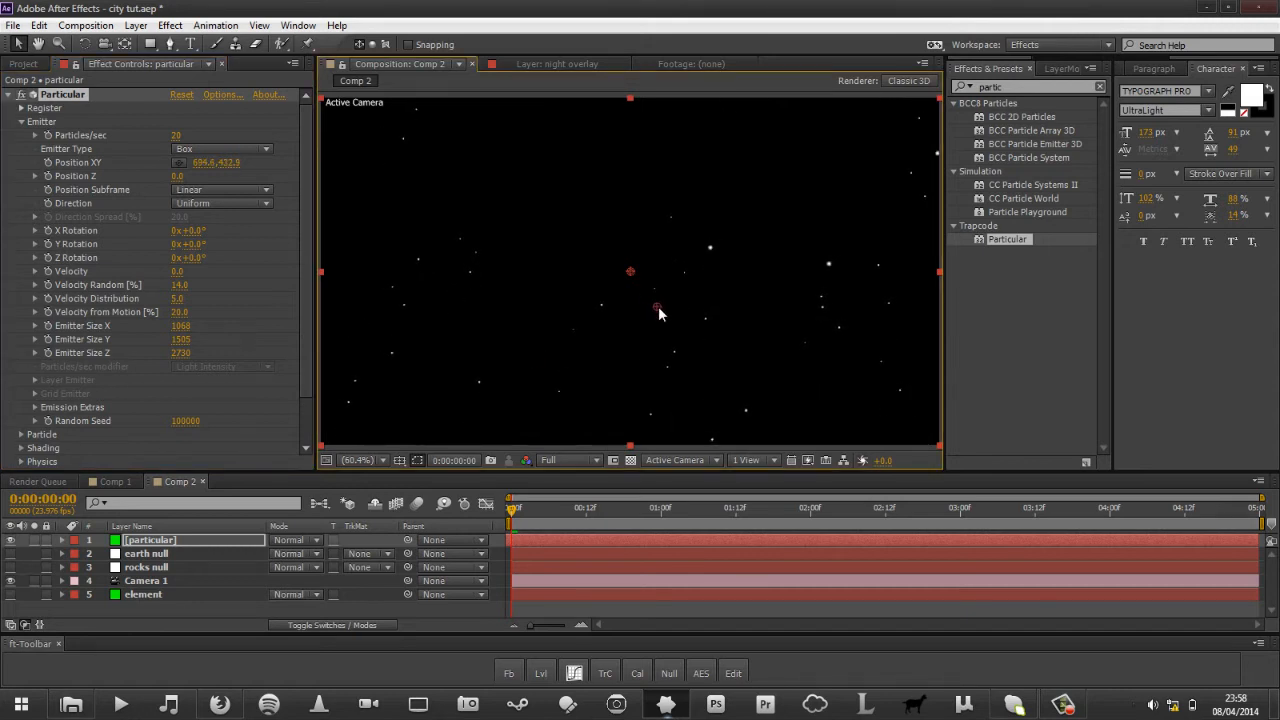
# Show the earth null, rocks null and element layers again and orbit the camera slightly around the scene.
pyautogui.click(11, 567)
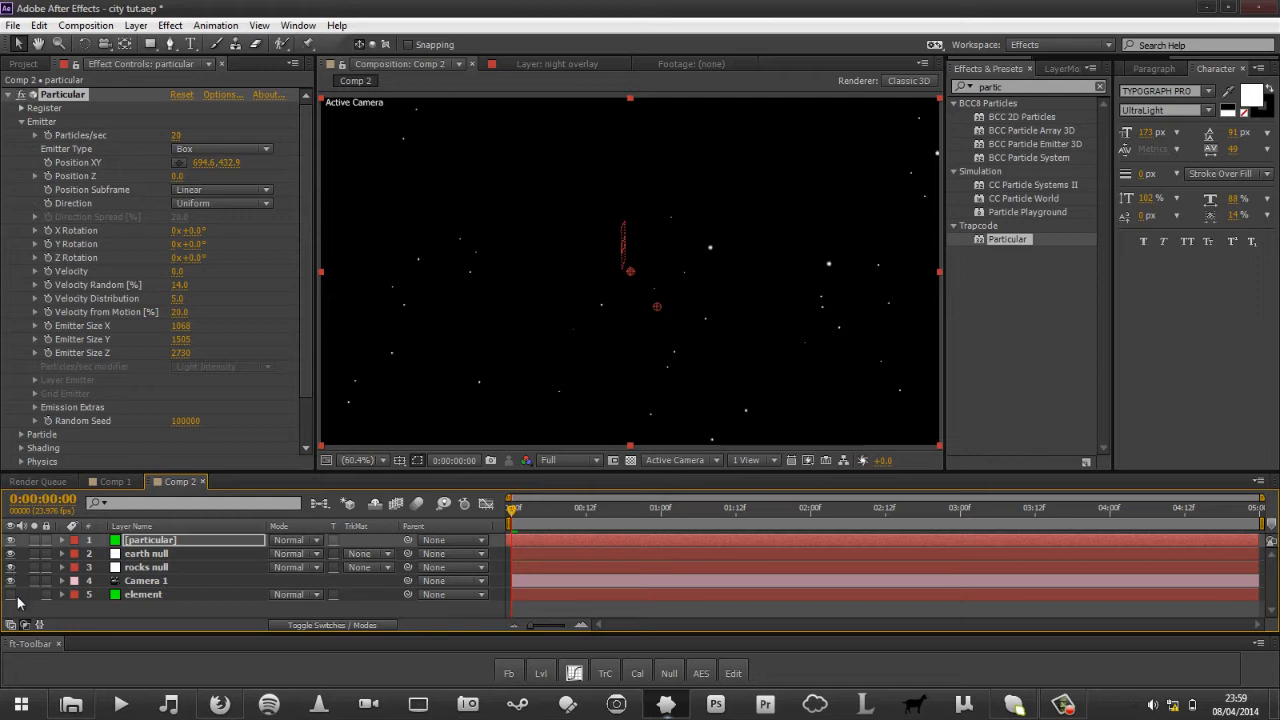
pyautogui.click(11, 594)
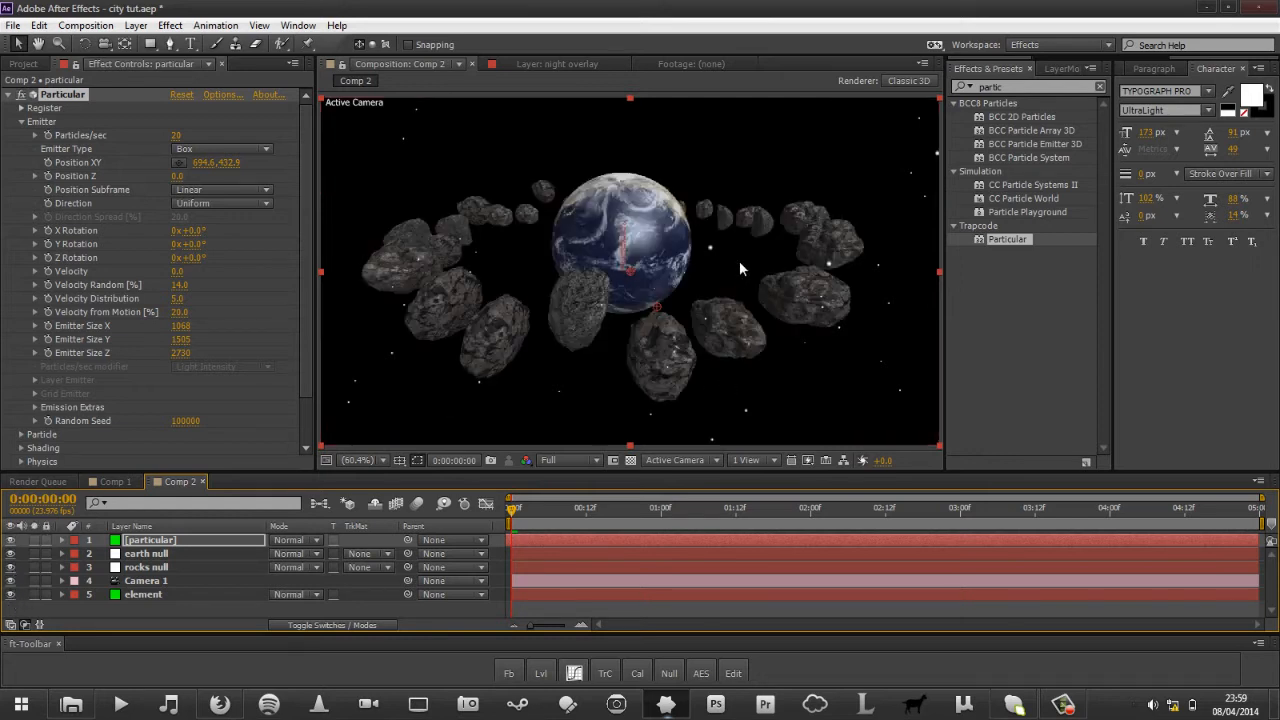
pyautogui.press('c')
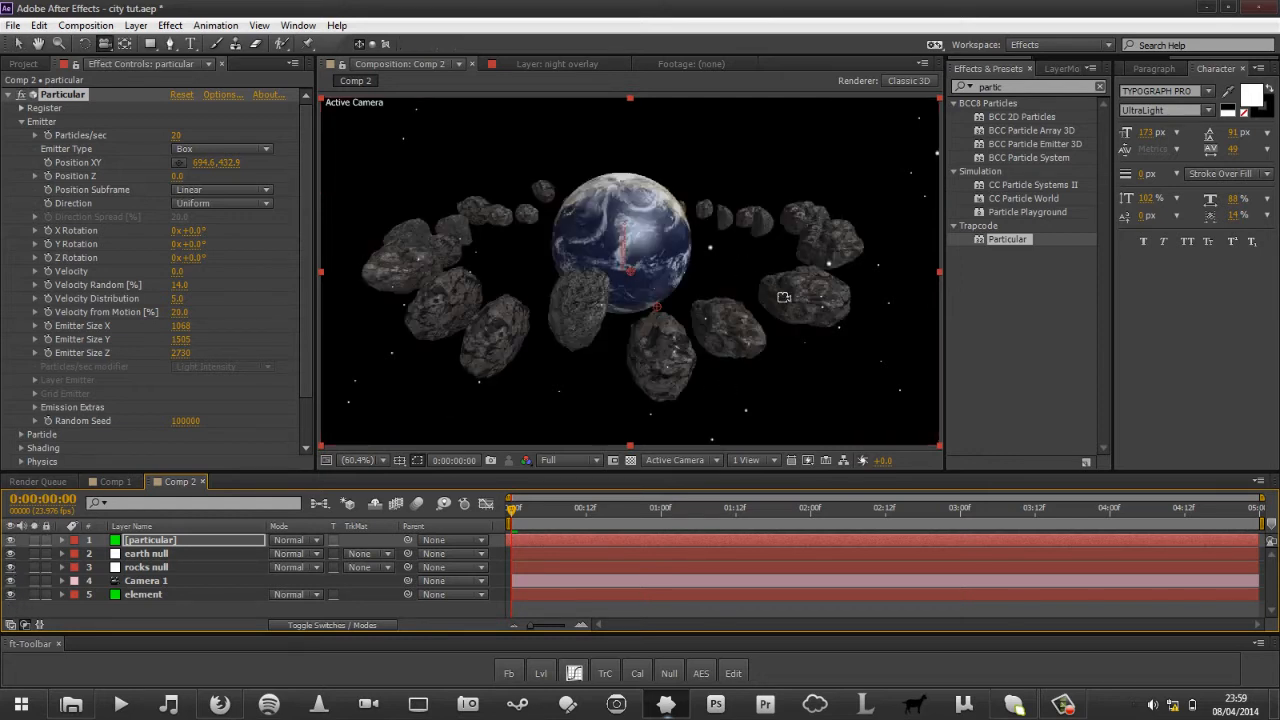
pyautogui.moveTo(784, 297); pyautogui.dragTo(737, 309)
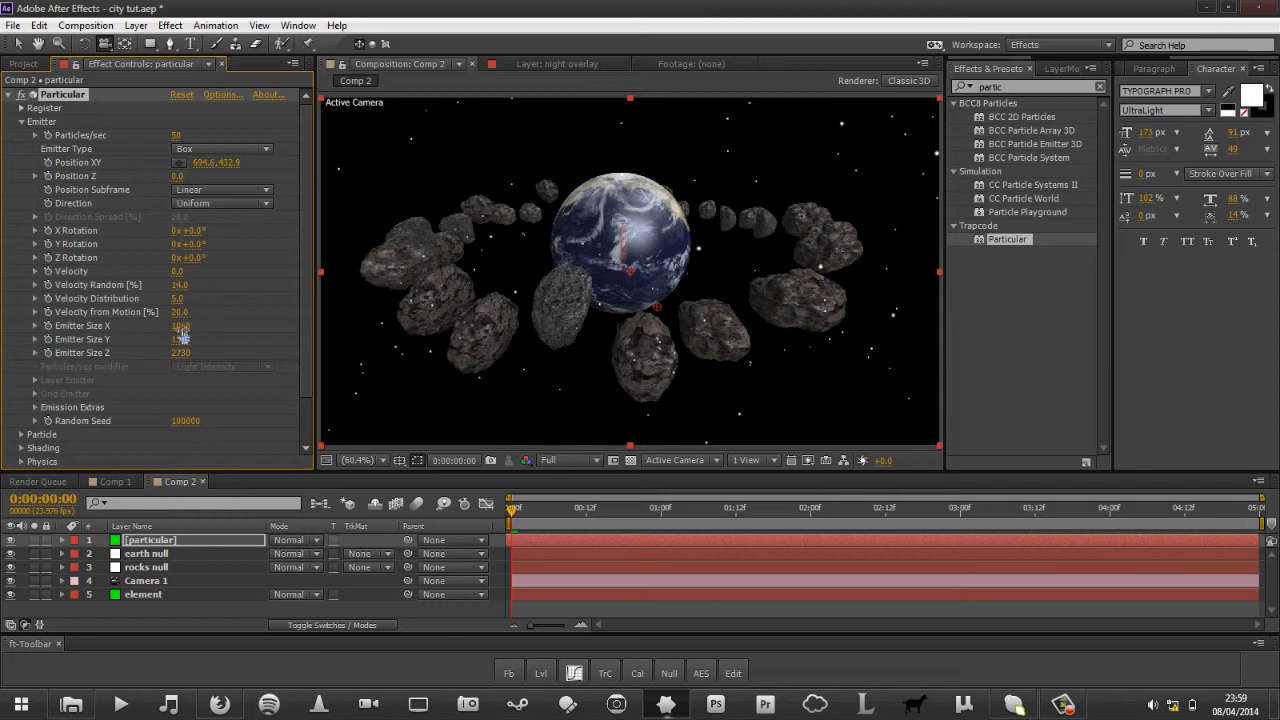
# With Particles/sec at 50, widen the emitter to 2174 in X and 4182 in Z, and orbit the camera to check the star spread.
pyautogui.moveTo(181, 328); pyautogui.dragTo(1062, 327)
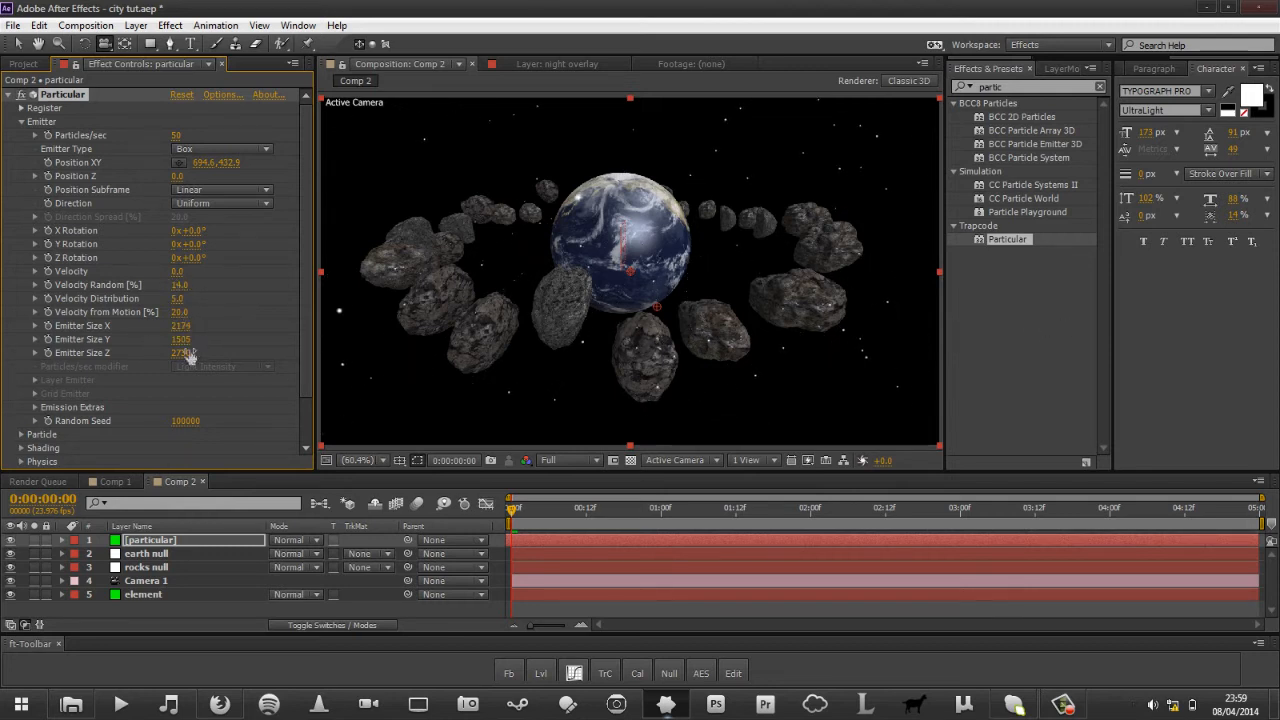
pyautogui.moveTo(189, 356); pyautogui.dragTo(1276, 293)
pyautogui.moveTo(743, 274); pyautogui.dragTo(711, 261)
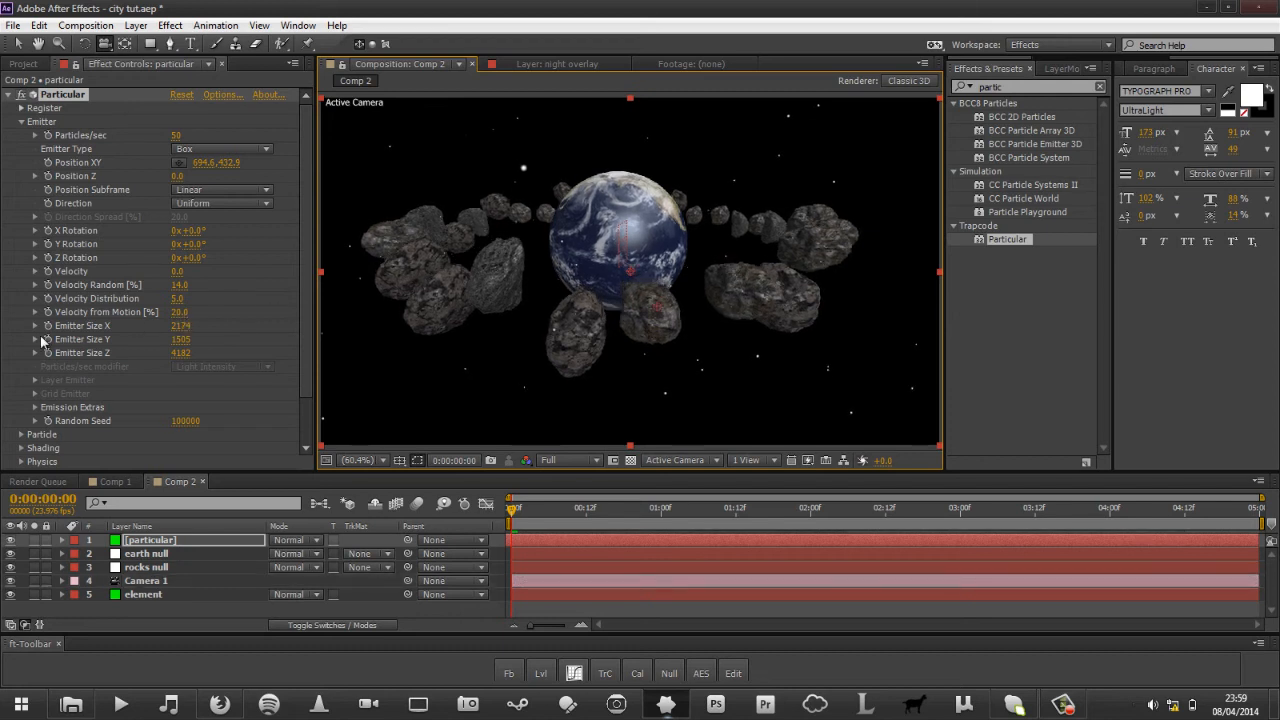
# Try an Opacity Random of 100% in Particular's Particle settings and orbit the camera to check the stars.
pyautogui.click(21, 121)
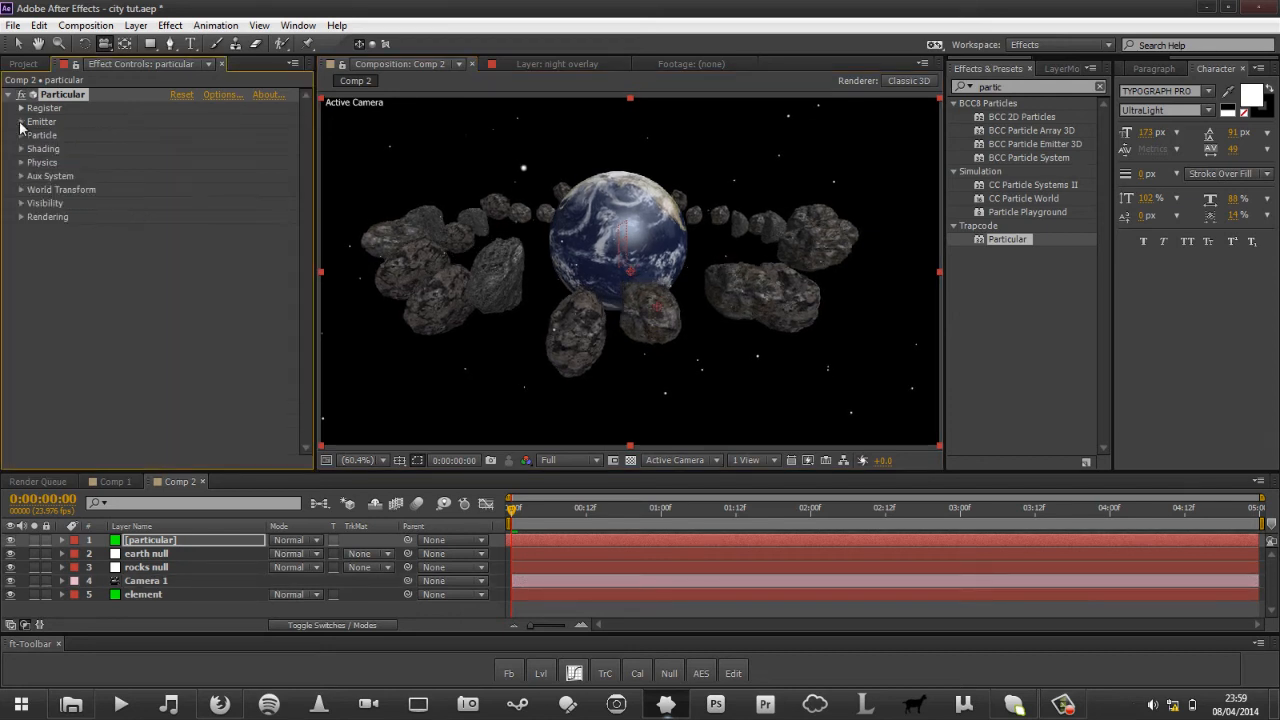
pyautogui.click(21, 135)
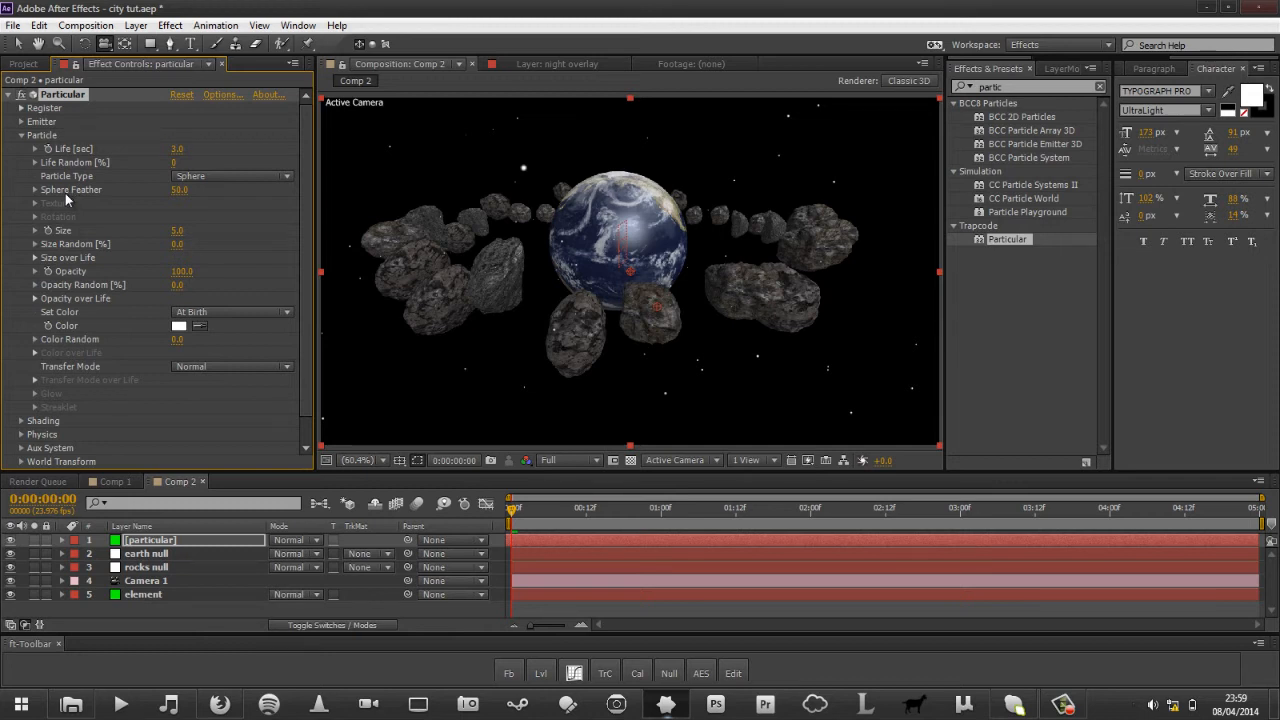
pyautogui.moveTo(178, 285); pyautogui.dragTo(404, 290)
pyautogui.moveTo(703, 230)
pyautogui.mouseDown()
pyautogui.moveTo(753, 262)
pyautogui.moveTo(706, 240)
pyautogui.moveTo(720, 240)
pyautogui.mouseUp()
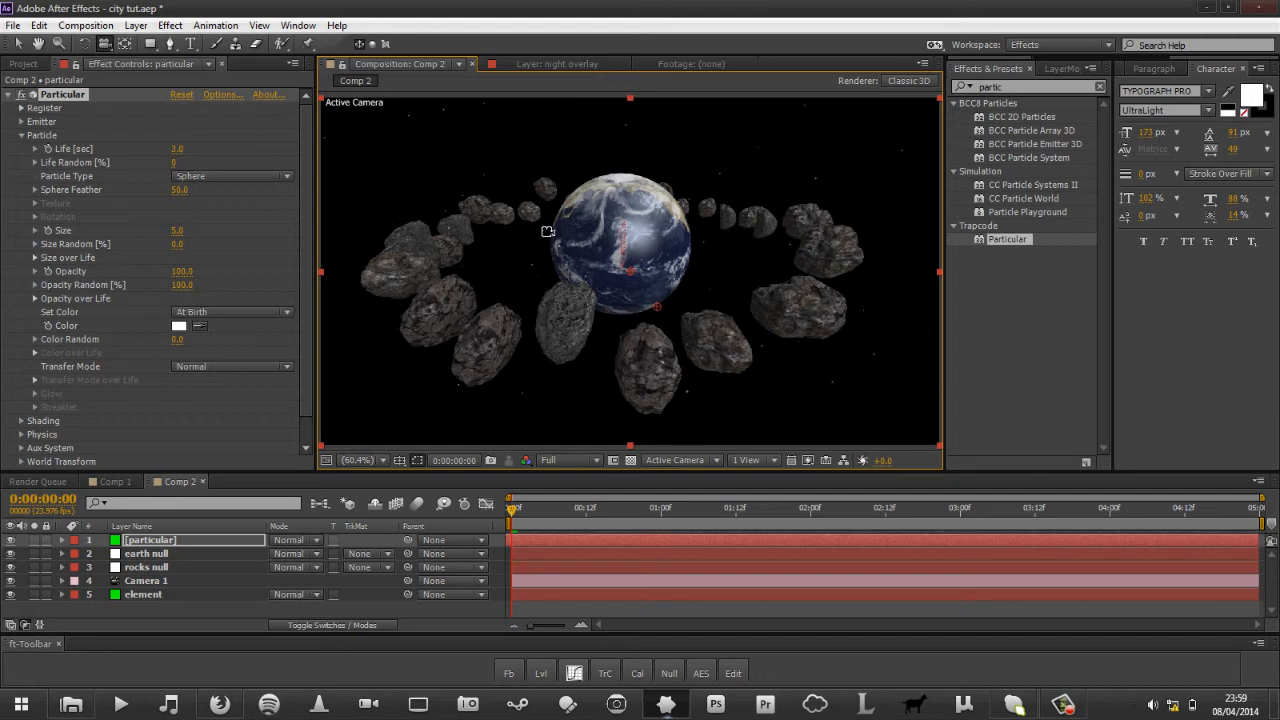
# Try a falling and an uneven Opacity over Life curve, then restore full opacity for the whole particle life.
pyautogui.click(35, 299)
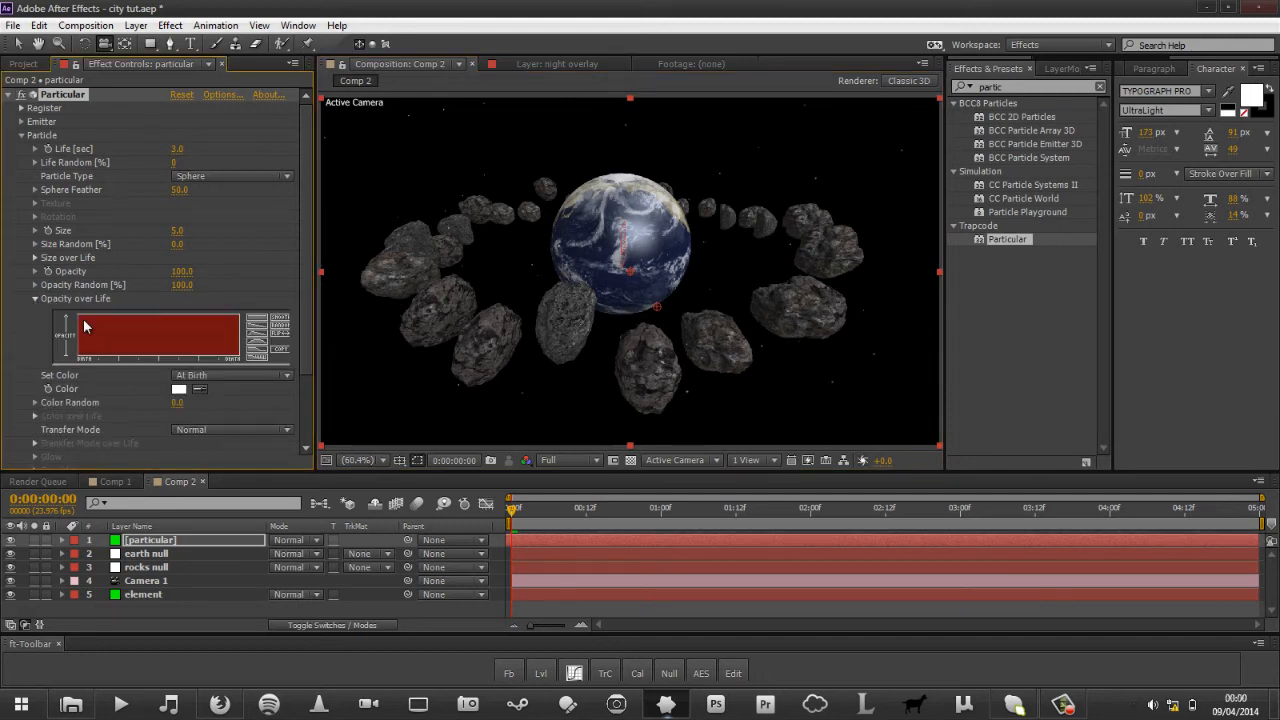
pyautogui.moveTo(79, 316); pyautogui.dragTo(257, 362)
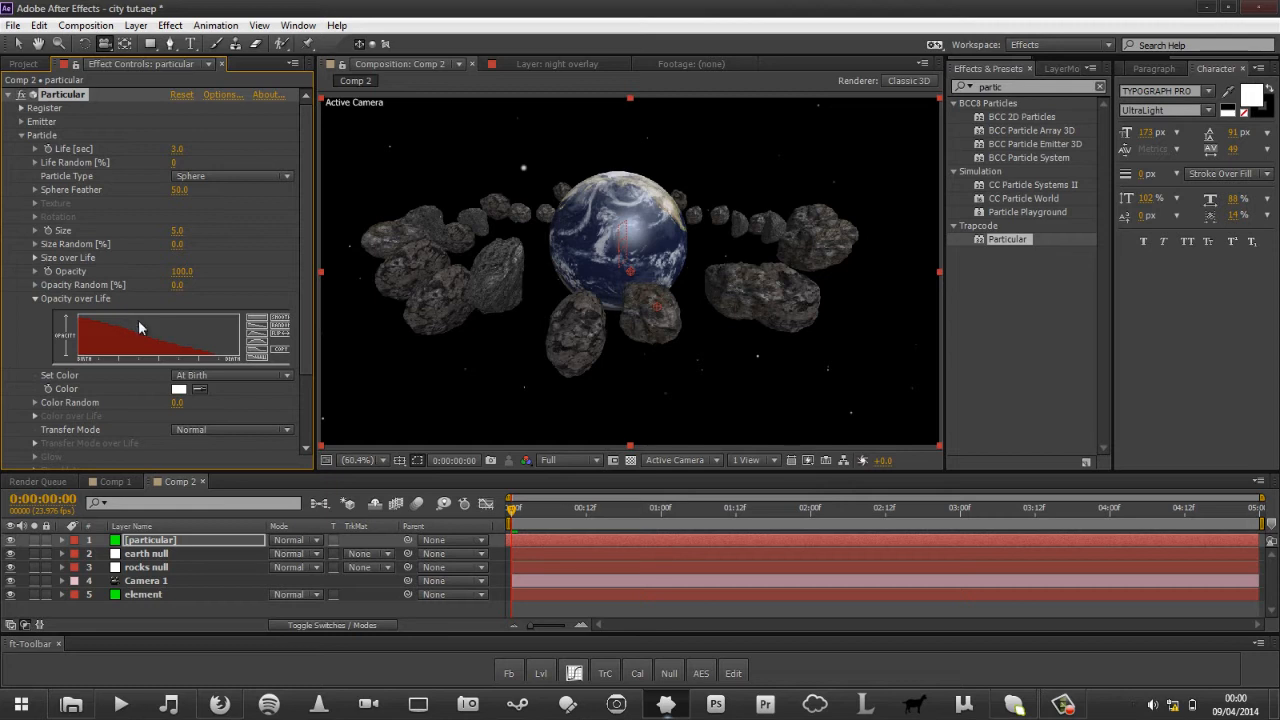
pyautogui.moveTo(88, 325); pyautogui.dragTo(377, 319)
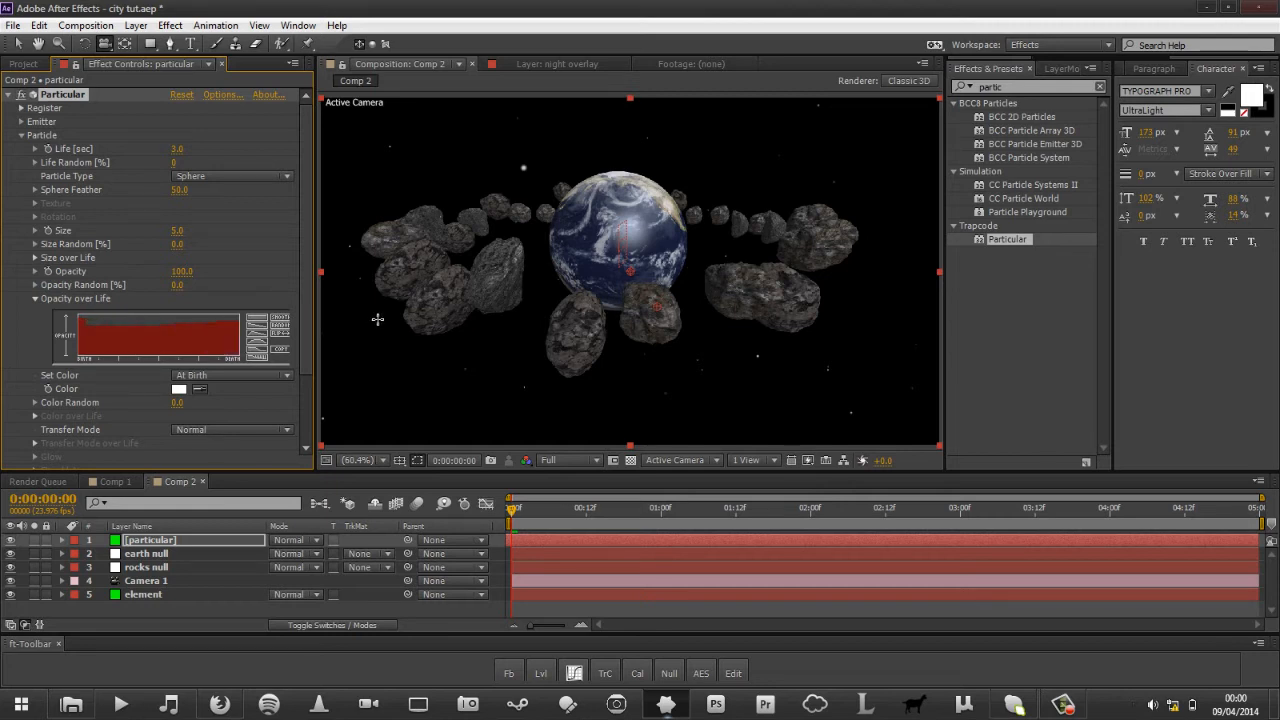
pyautogui.click(257, 320)
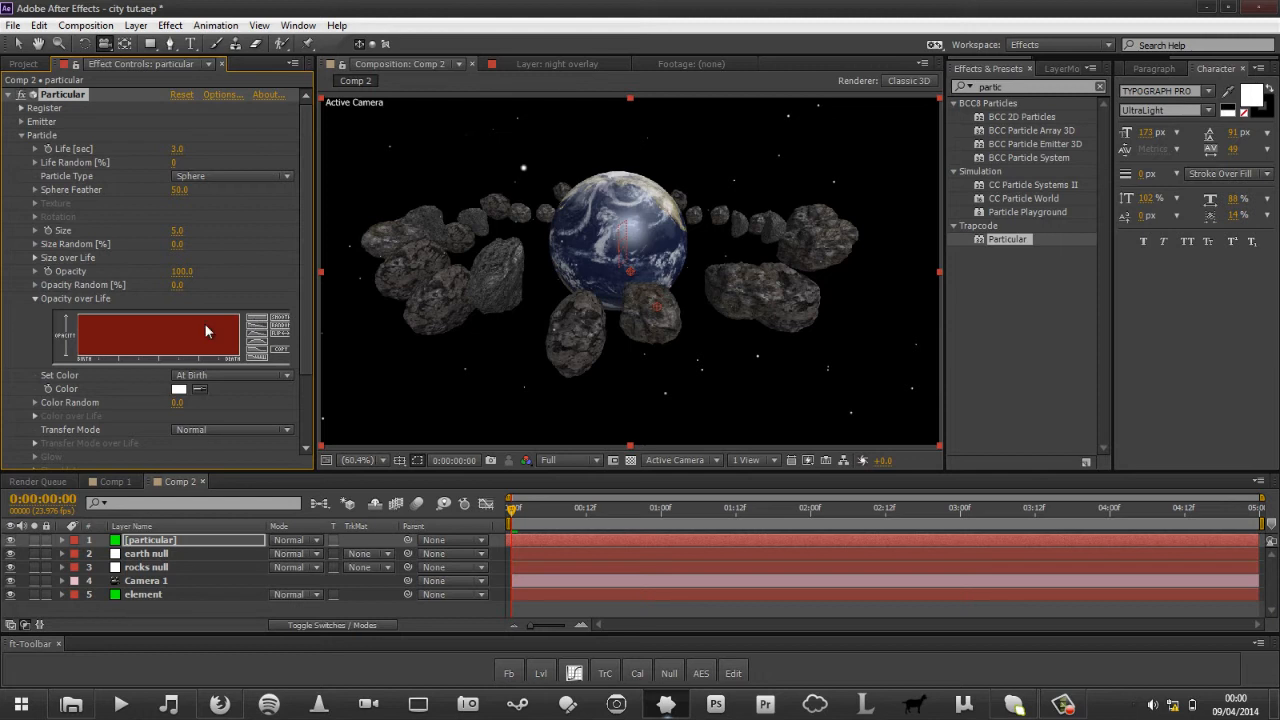
pyautogui.click(35, 299)
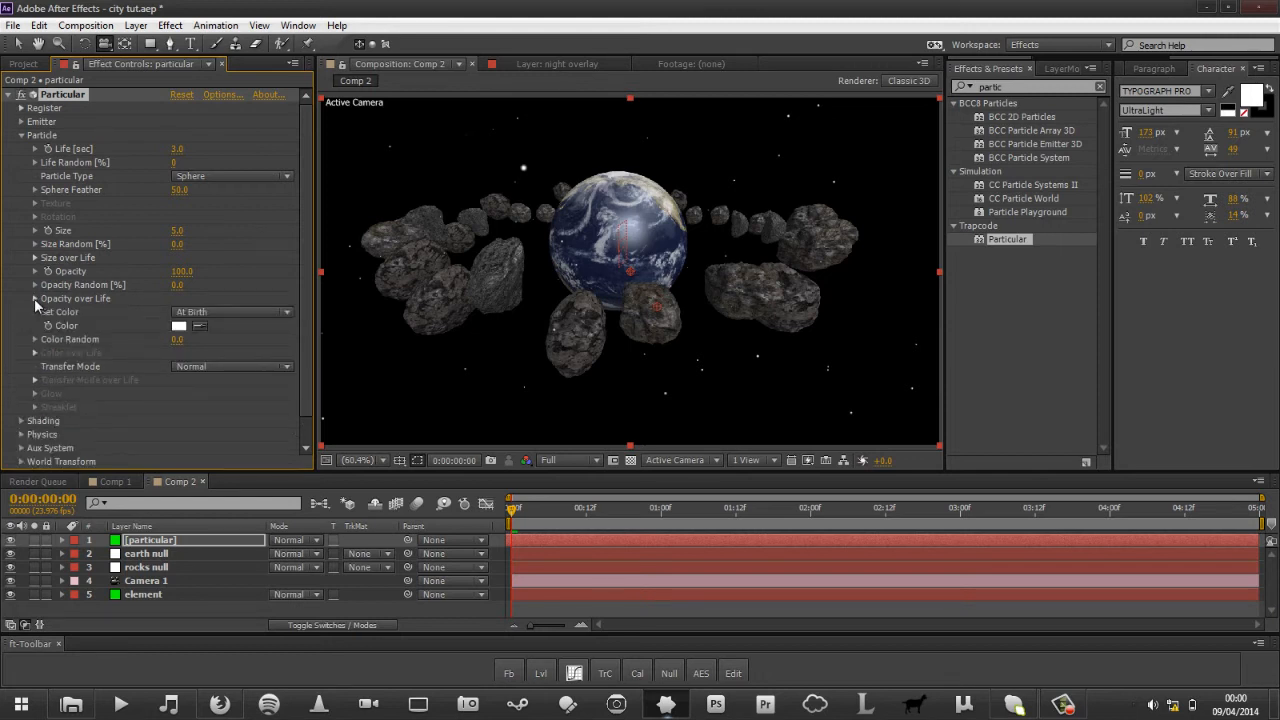
# Try the Glow Sphere (No DOF) particle type, then switch to Star (No DOF) and orbit the camera to check it.
pyautogui.click(196, 176)
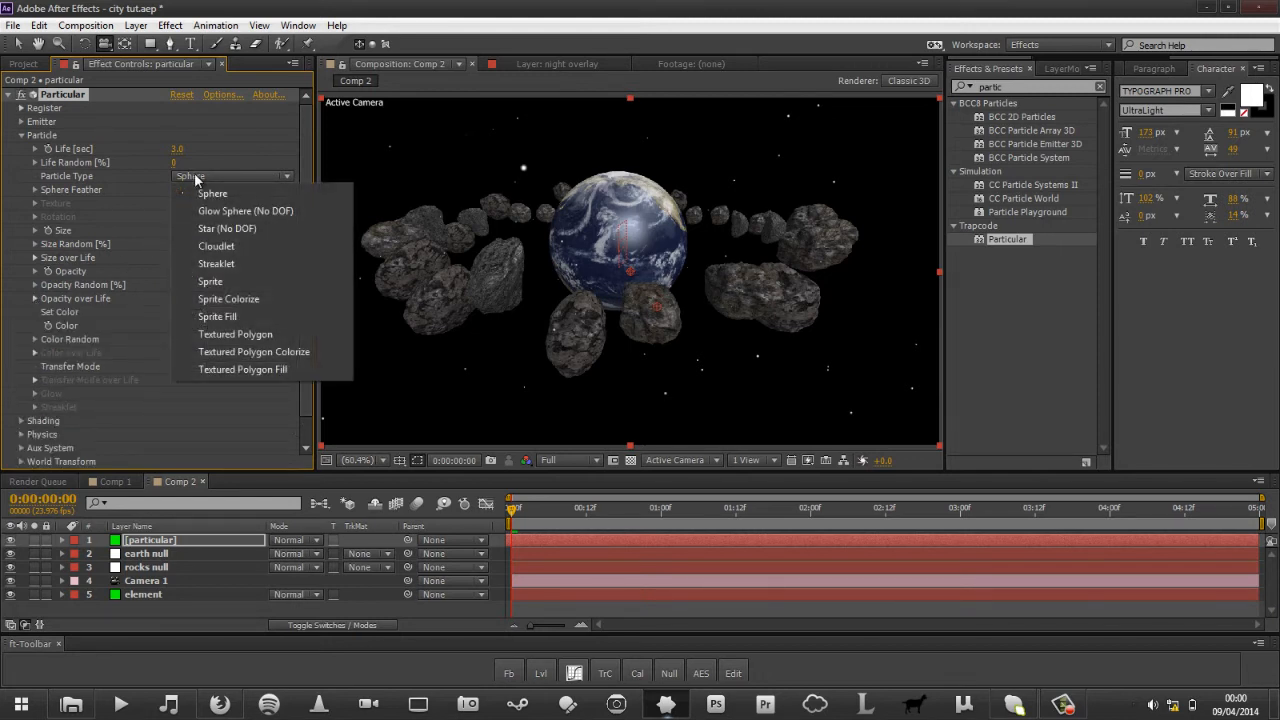
pyautogui.click(266, 213)
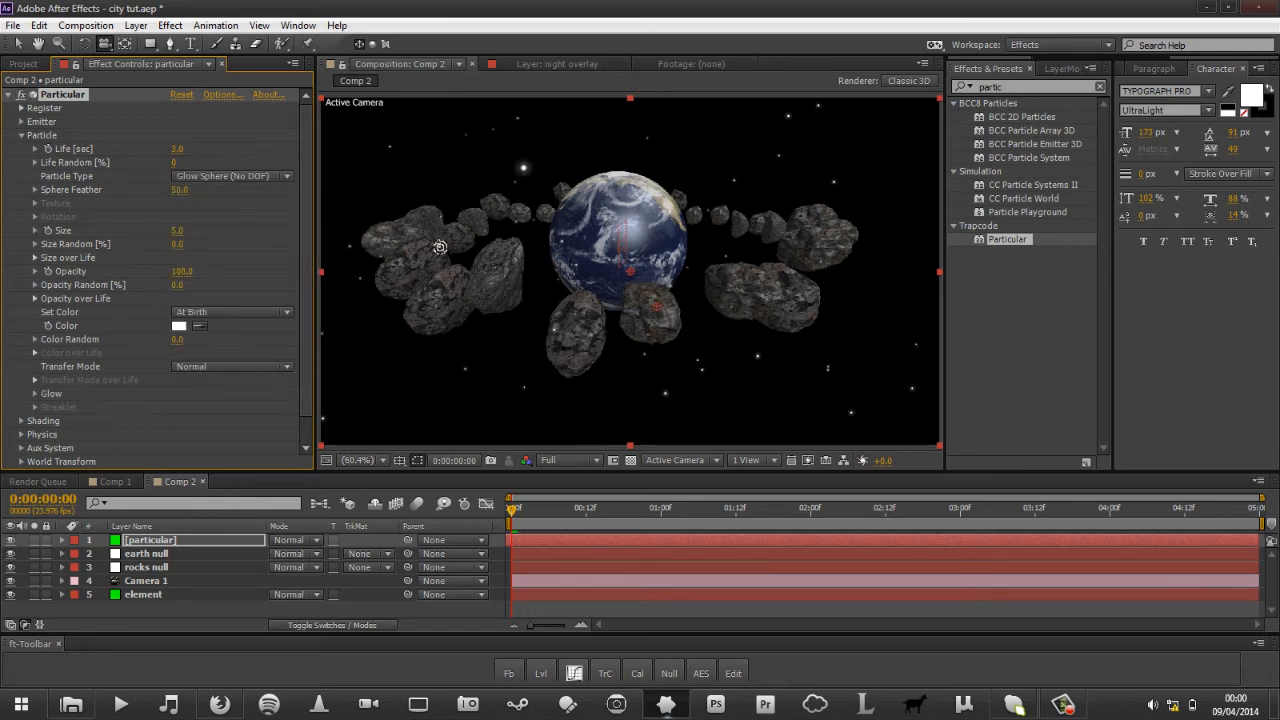
pyautogui.click(260, 178)
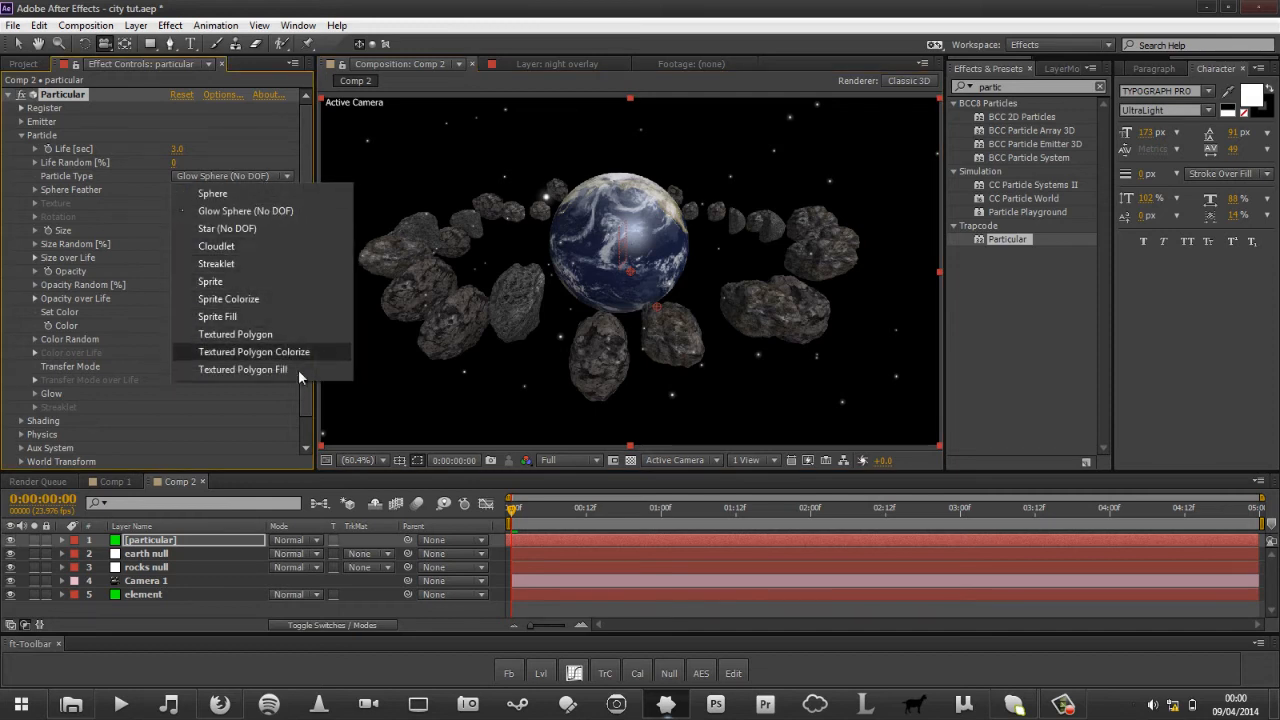
pyautogui.click(281, 227)
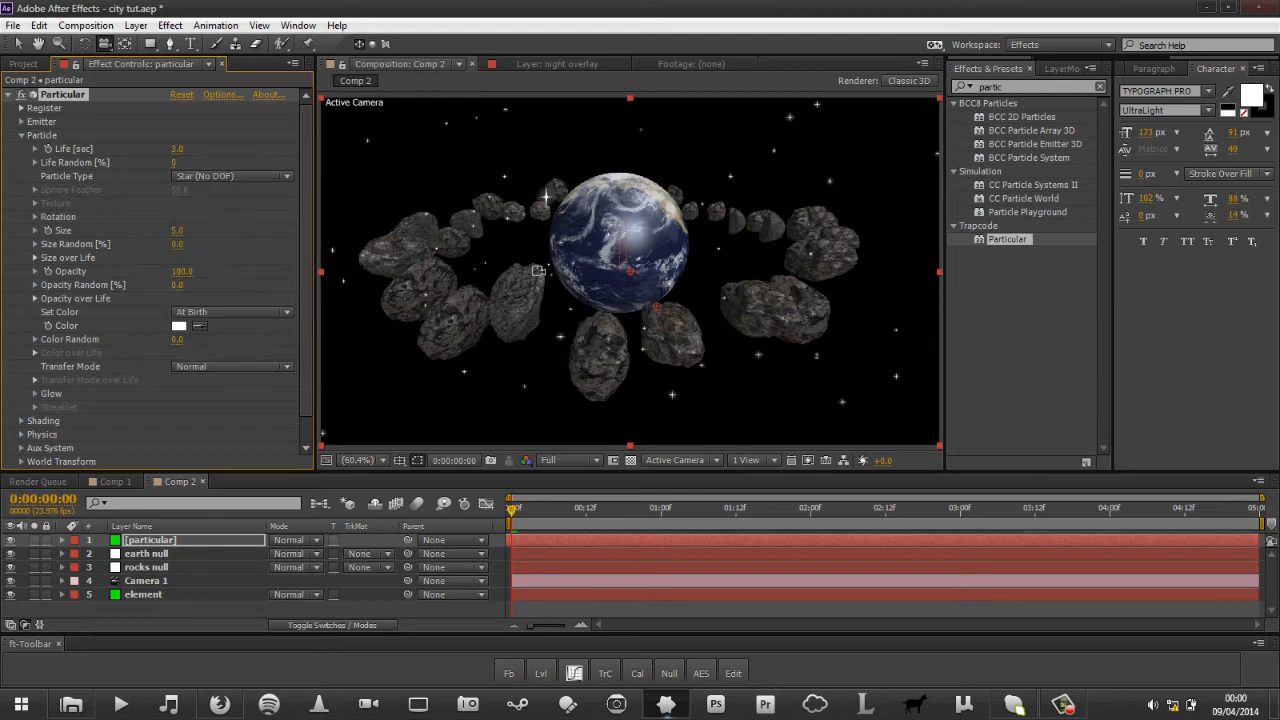
pyautogui.moveTo(538, 270); pyautogui.dragTo(516, 269)
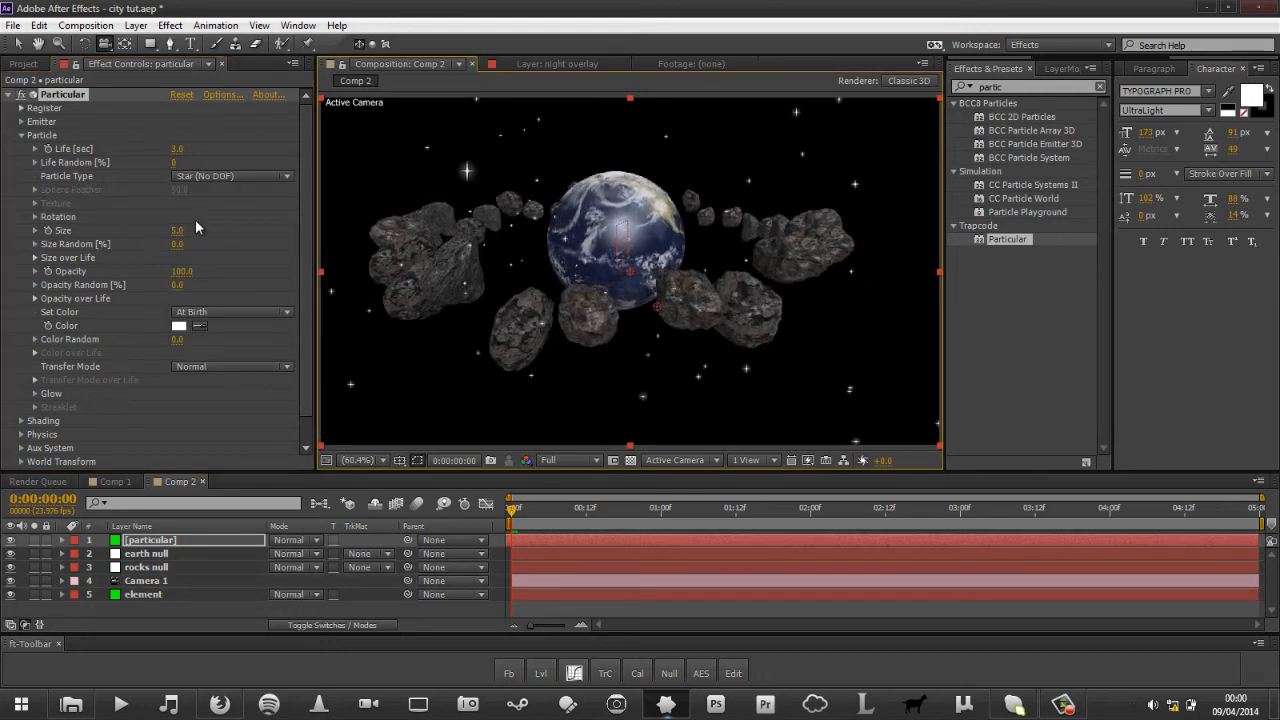
# Try a particle Size of 0 and then 2, orbiting the camera to judge the stars.
pyautogui.moveTo(177, 231); pyautogui.dragTo(180, 234)
pyautogui.moveTo(180, 236); pyautogui.dragTo(181, 238)
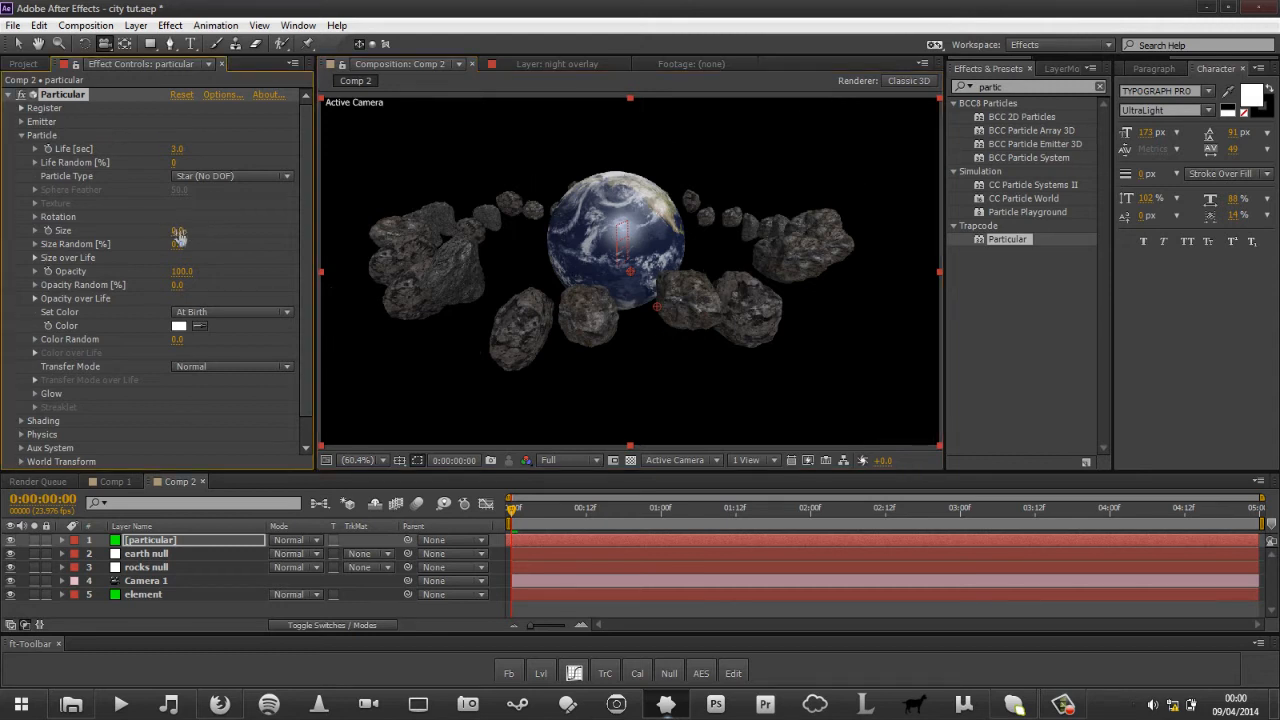
pyautogui.click(179, 232)
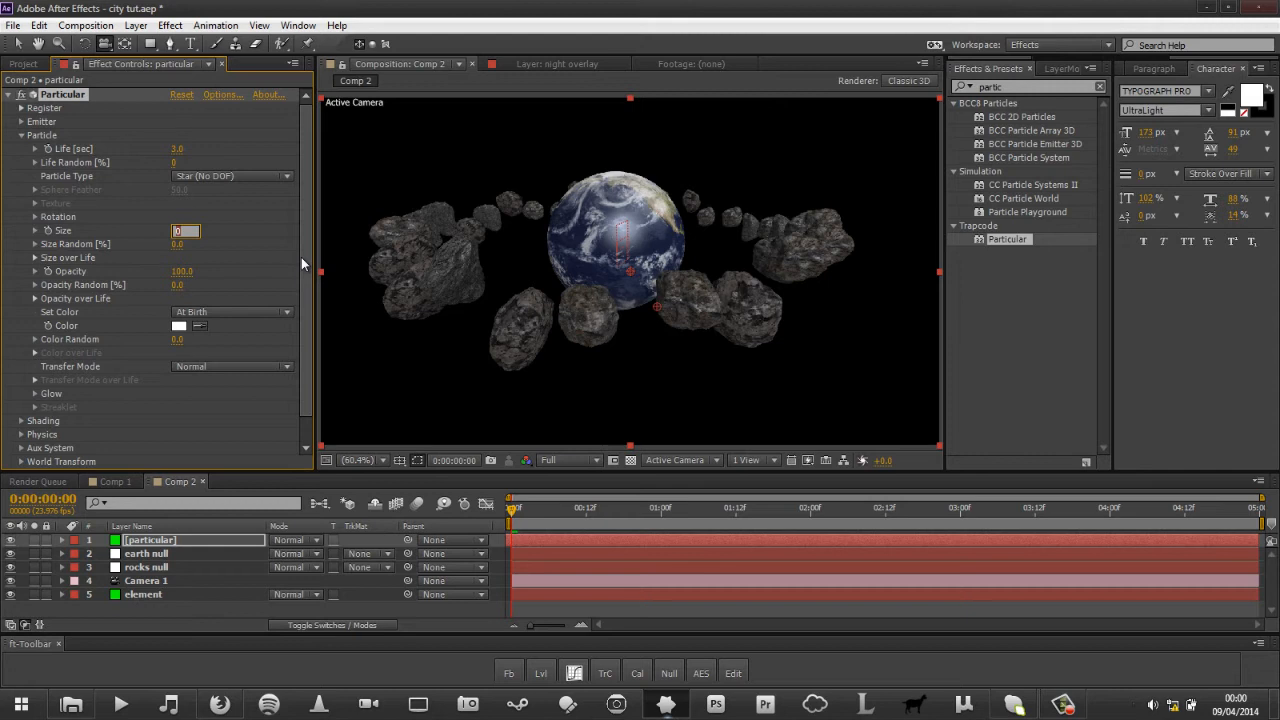
pyautogui.write('2')
pyautogui.press('Return')
pyautogui.moveTo(571, 234); pyautogui.dragTo(562, 231)
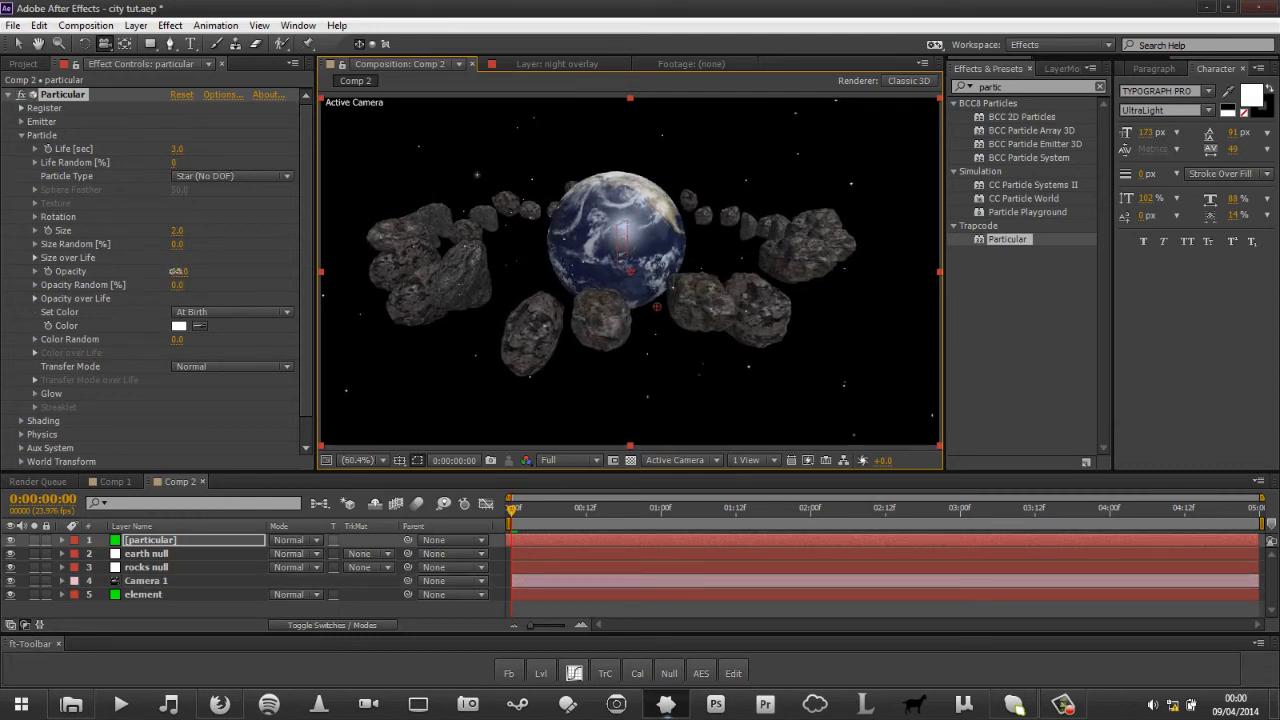
# Set the particle Opacity to 63, Opacity Random to 64% and Color Random to 100%.
pyautogui.moveTo(177, 271); pyautogui.dragTo(153, 271)
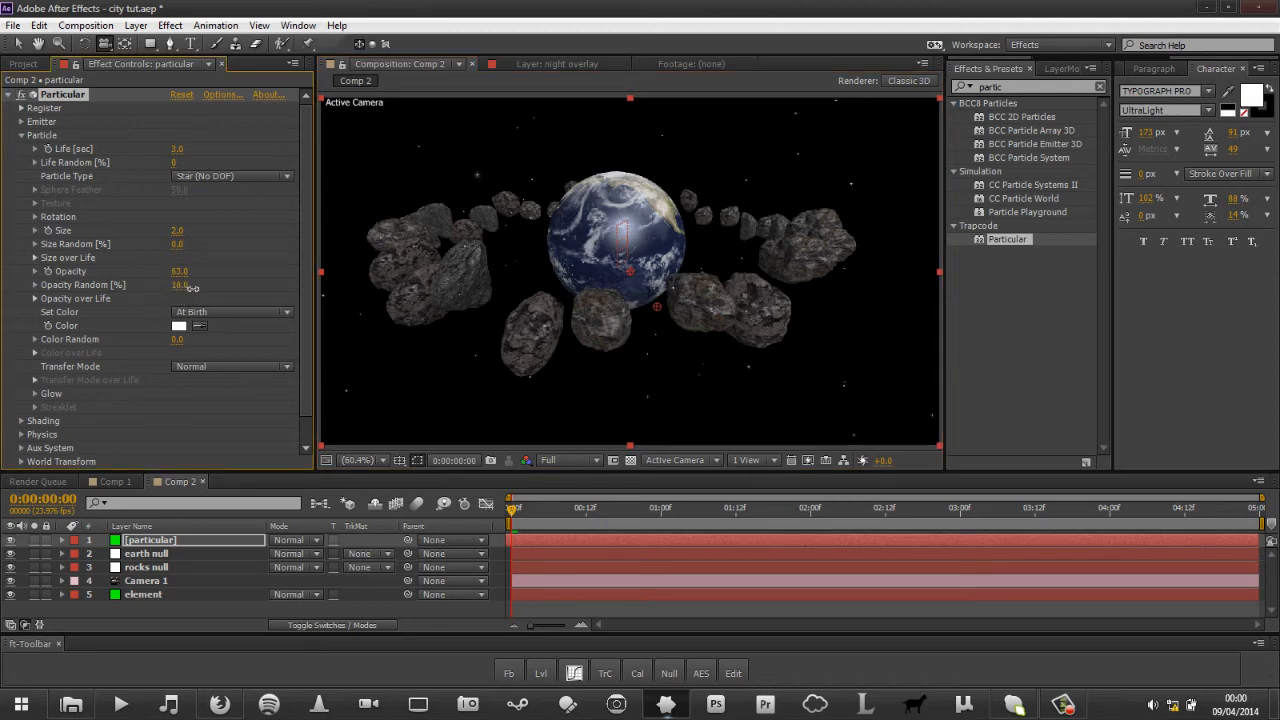
pyautogui.moveTo(192, 288); pyautogui.dragTo(215, 290)
pyautogui.moveTo(178, 340); pyautogui.dragTo(192, 341)
pyautogui.moveTo(274, 346); pyautogui.dragTo(522, 318)
# Preview the stars at a Size of about 23, reduce Color Random to 4%, set Size to 3 and orbit the camera.
pyautogui.moveTo(174, 235); pyautogui.dragTo(197, 236)
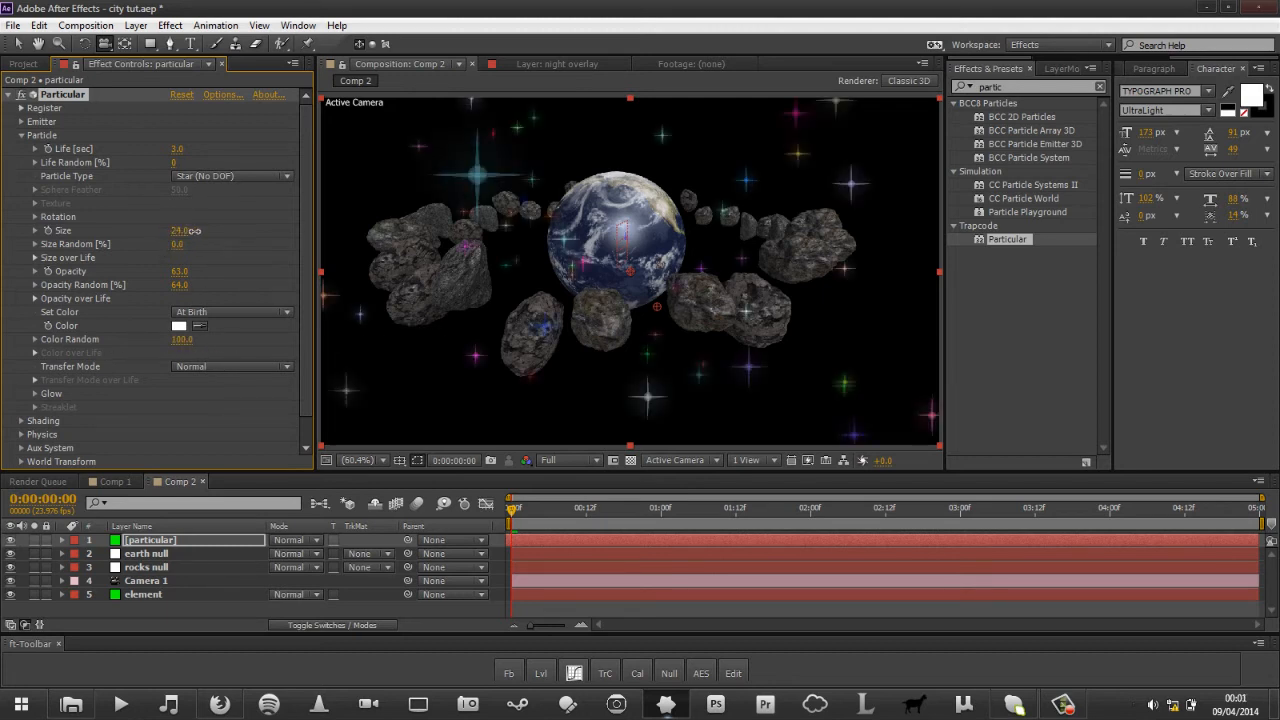
pyautogui.moveTo(180, 339); pyautogui.dragTo(112, 351)
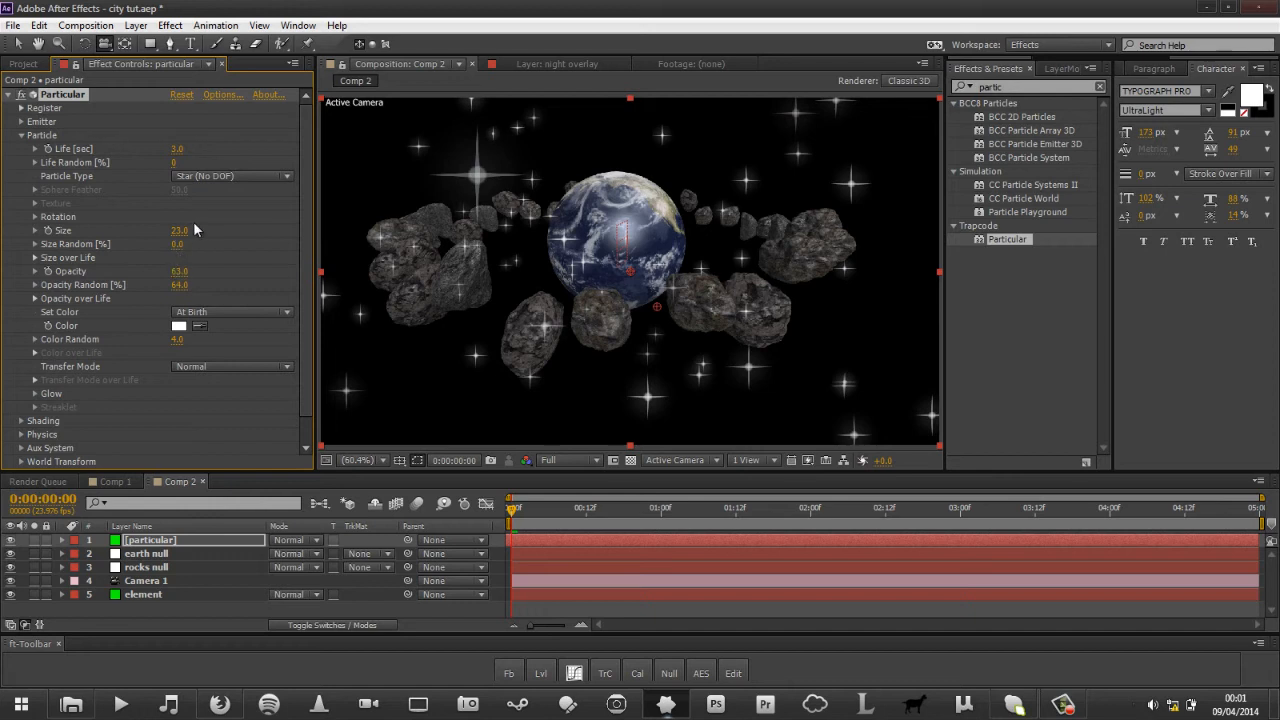
pyautogui.click(179, 230)
pyautogui.write('3')
pyautogui.press('Return')
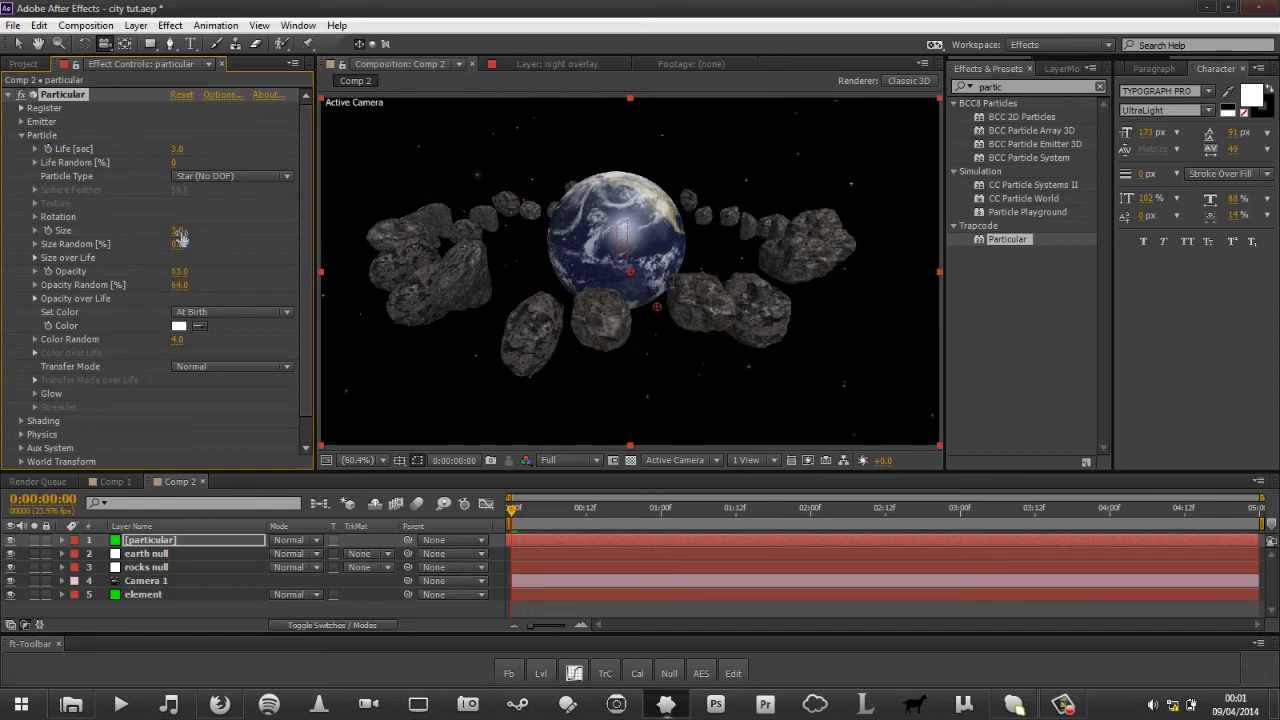
pyautogui.moveTo(704, 323)
pyautogui.mouseDown()
pyautogui.moveTo(734, 323)
pyautogui.moveTo(712, 328)
pyautogui.mouseUp()
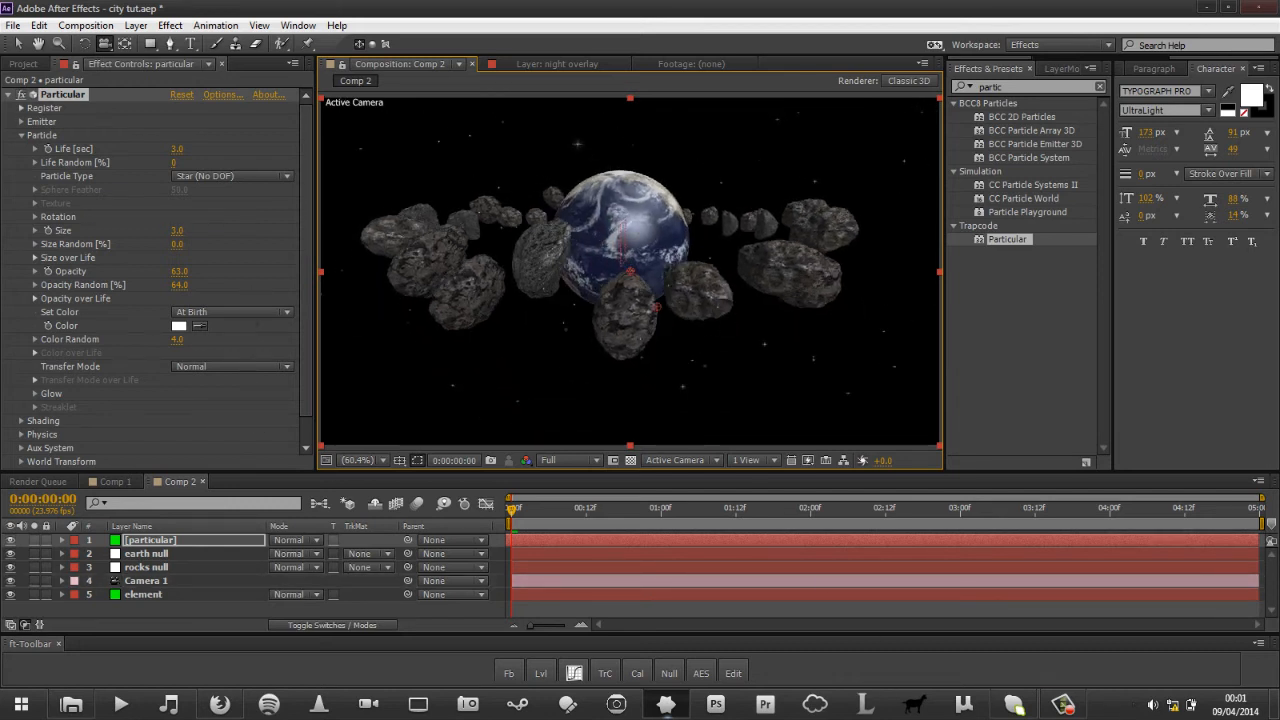
# Set the particles' Transfer Mode to Add and collapse the Particle settings.
pyautogui.click(1063, 704)
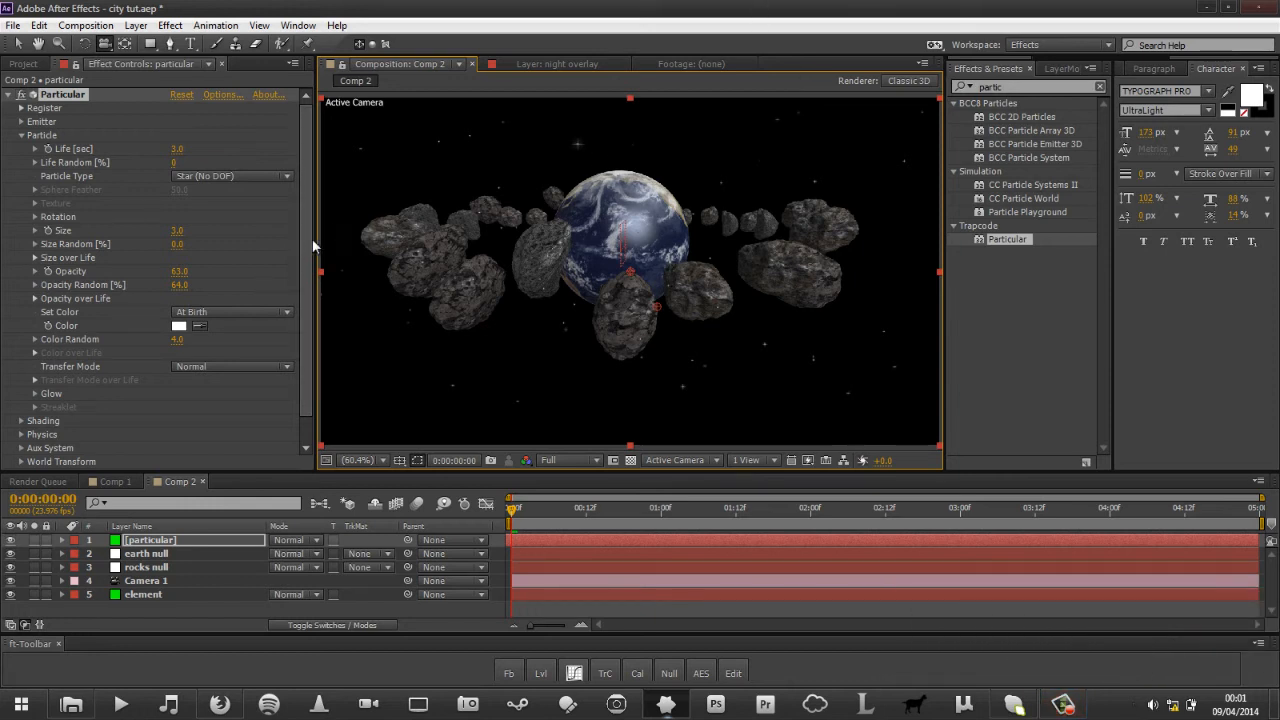
pyautogui.click(220, 367)
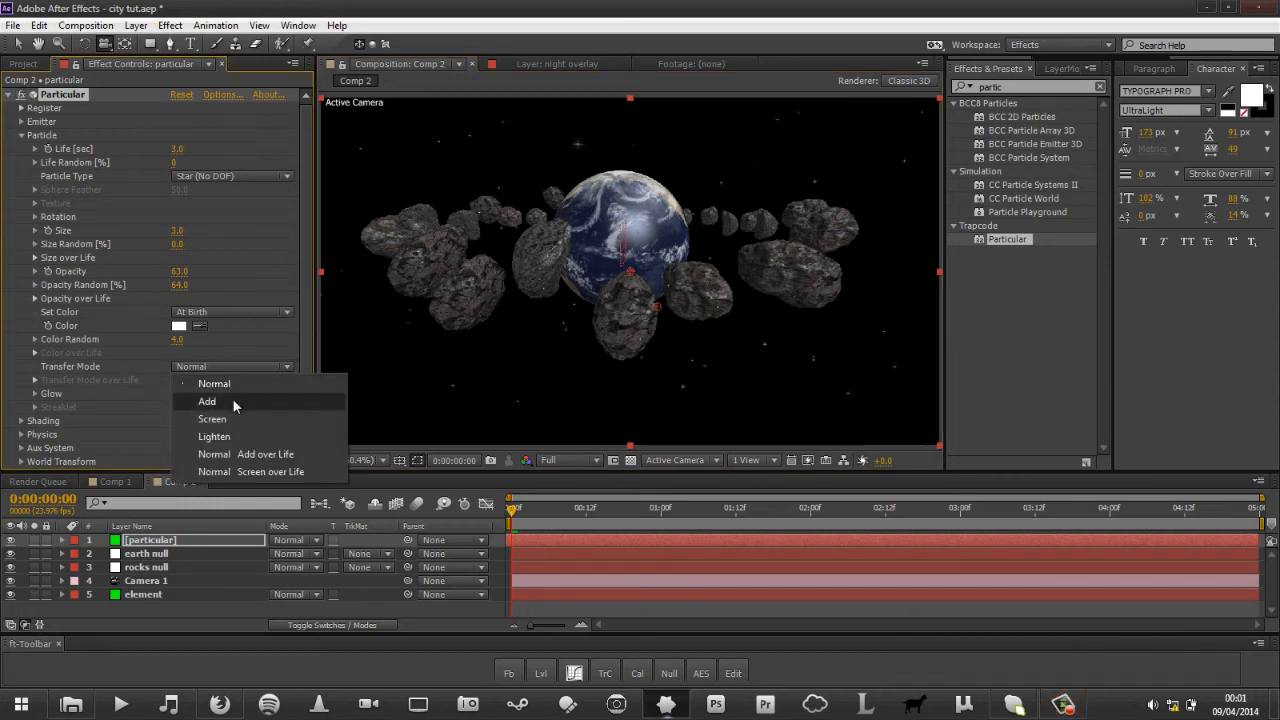
pyautogui.click(233, 402)
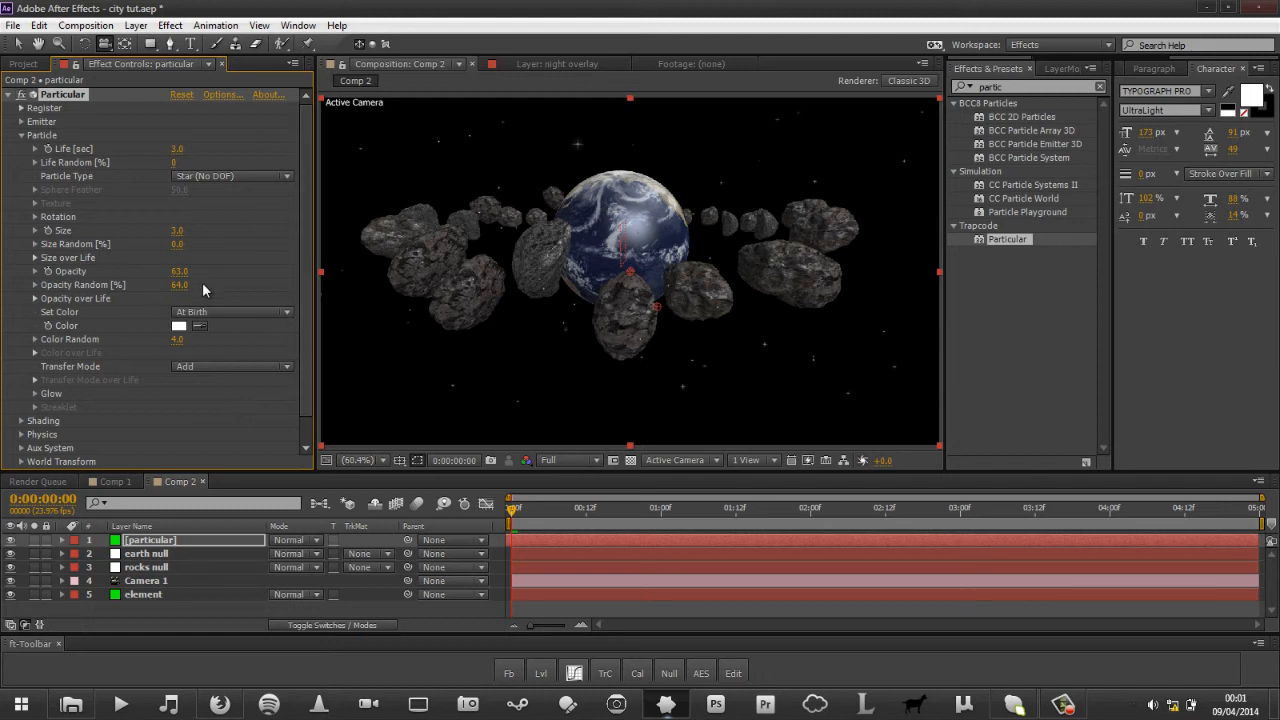
pyautogui.click(21, 135)
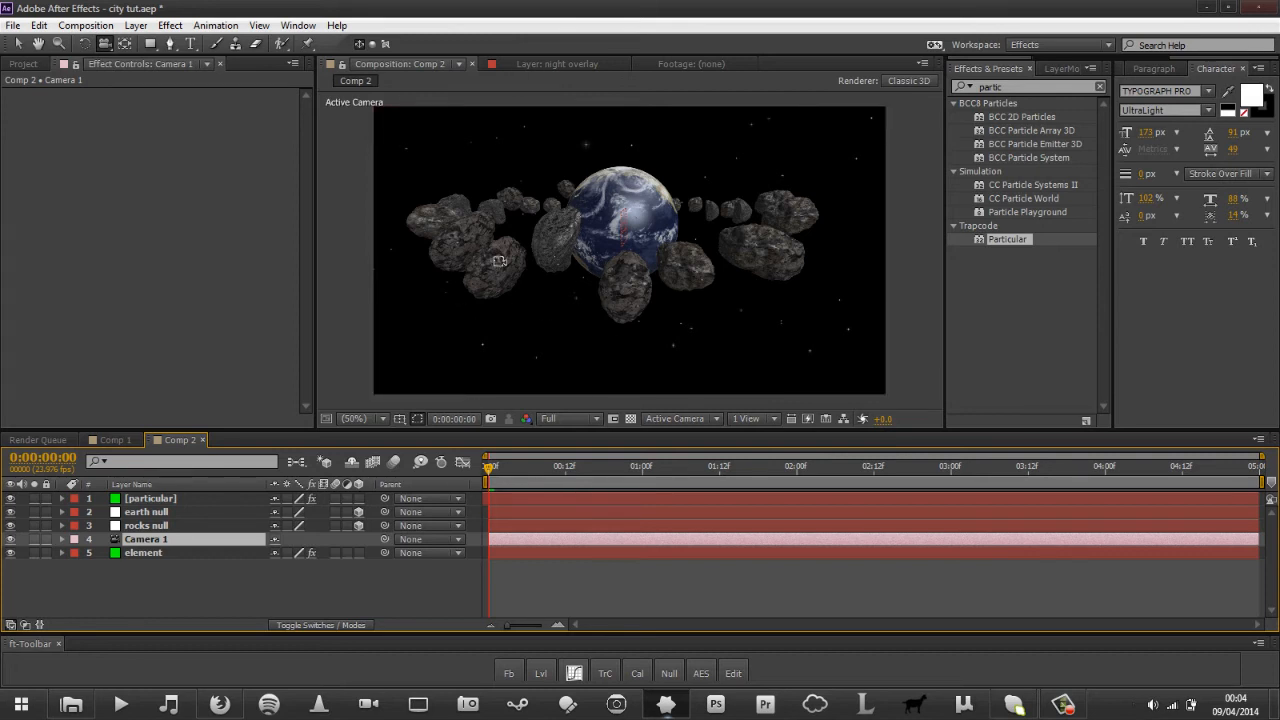
# Orbit, dolly and track Camera 1 in close until the Earth nearly fills the frame.
pyautogui.moveTo(499, 261); pyautogui.dragTo(558, 252)
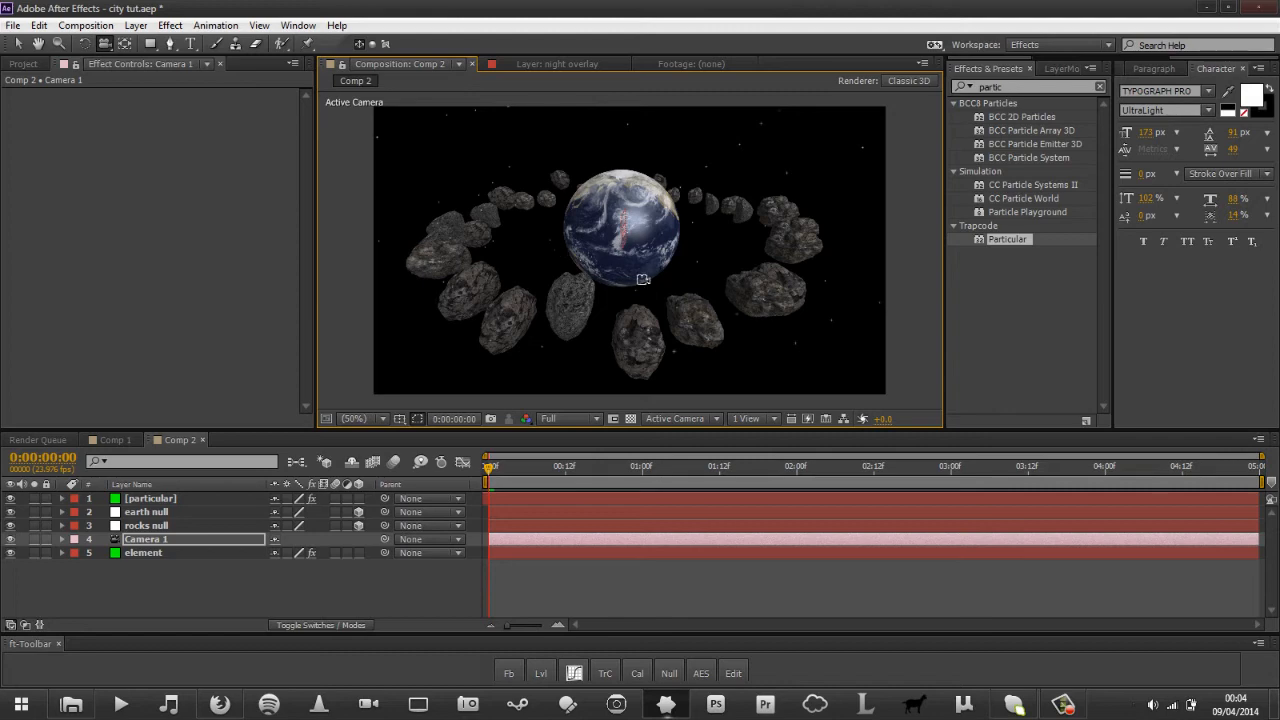
pyautogui.press('c')
pyautogui.press('c')
pyautogui.moveTo(663, 311); pyautogui.dragTo(690, 218)
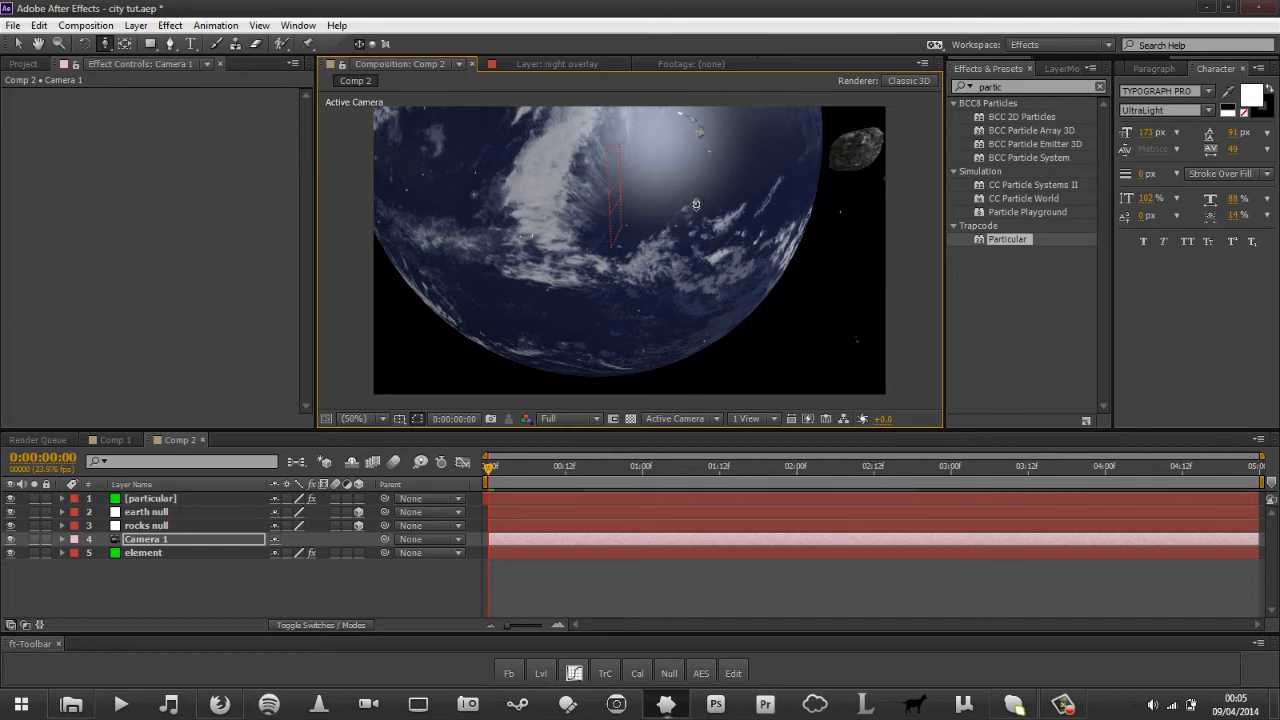
pyautogui.moveTo(696, 202); pyautogui.dragTo(714, 236)
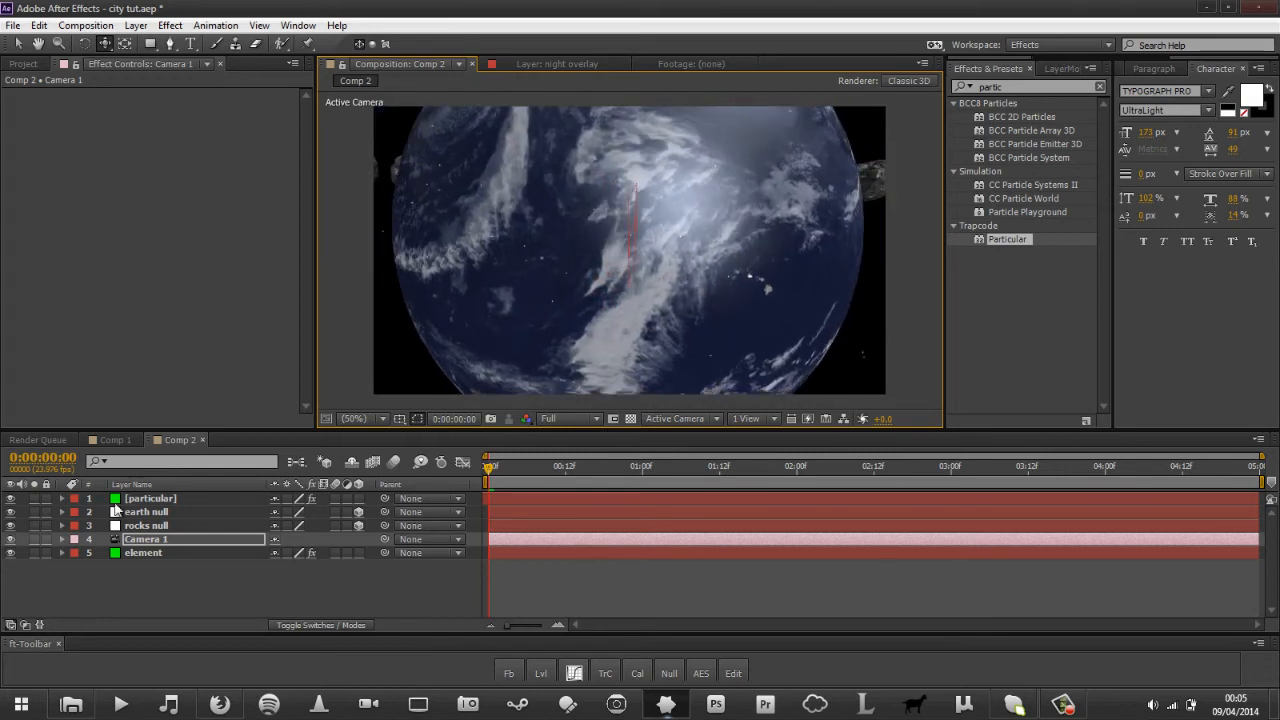
# Start keyframes for Camera 1's Point of Interest, Position and Orientation at the beginning of the composition.
pyautogui.click(62, 539)
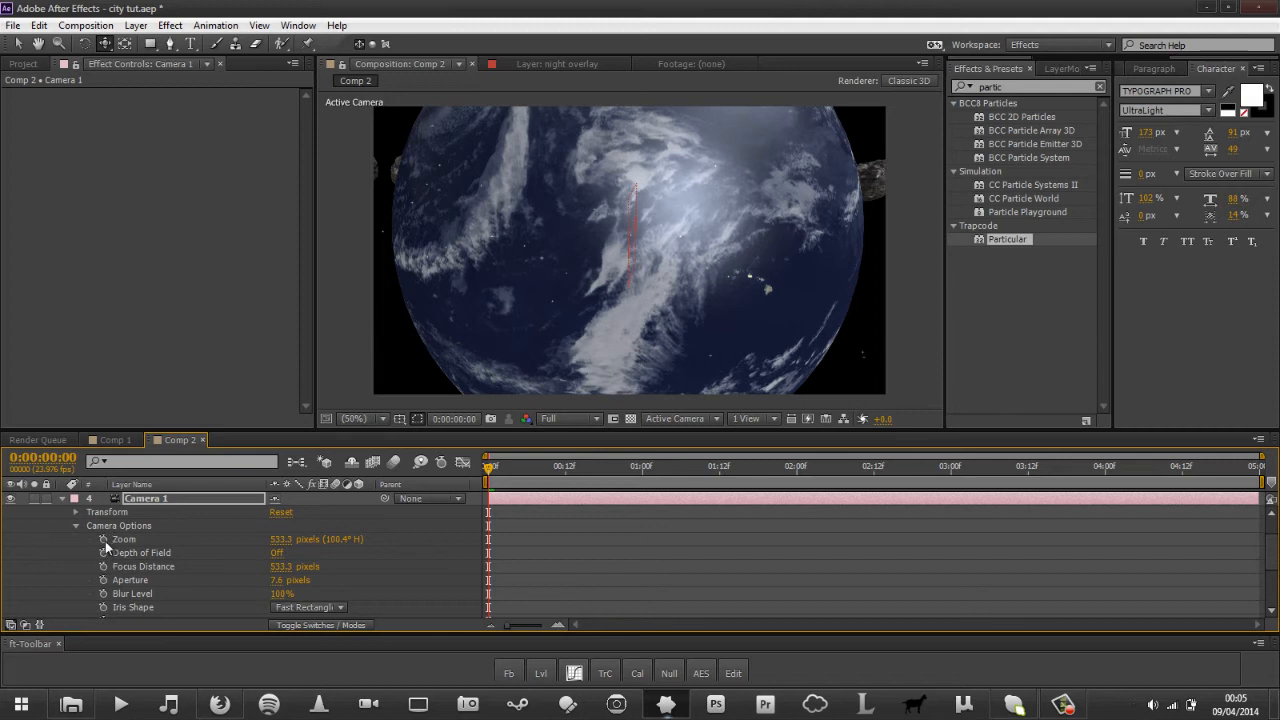
pyautogui.click(104, 540)
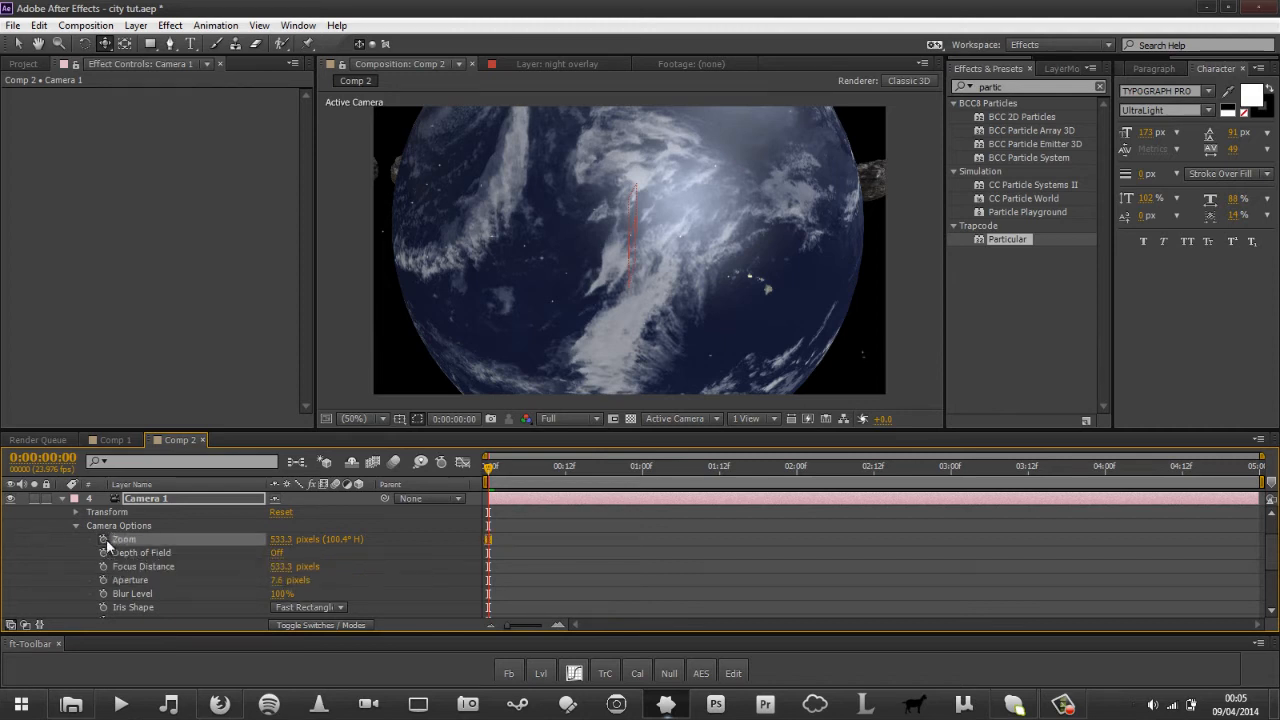
pyautogui.click(77, 526)
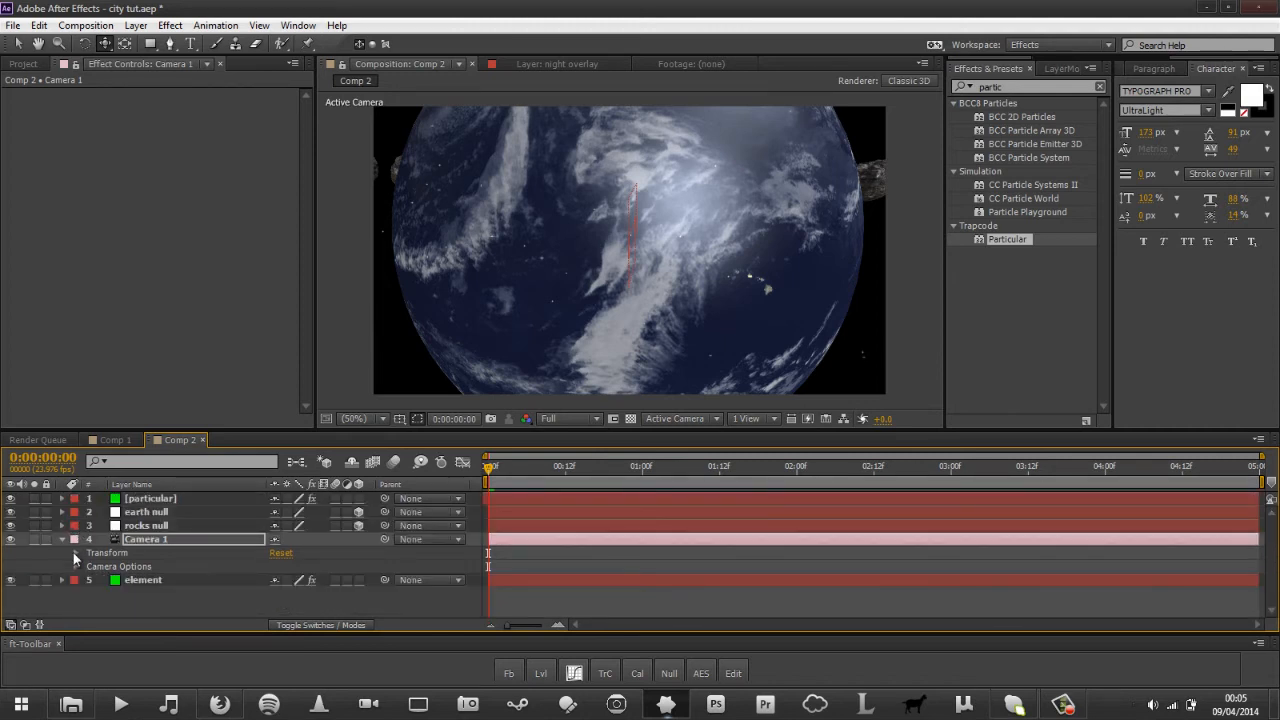
pyautogui.click(75, 554)
pyautogui.click(103, 542)
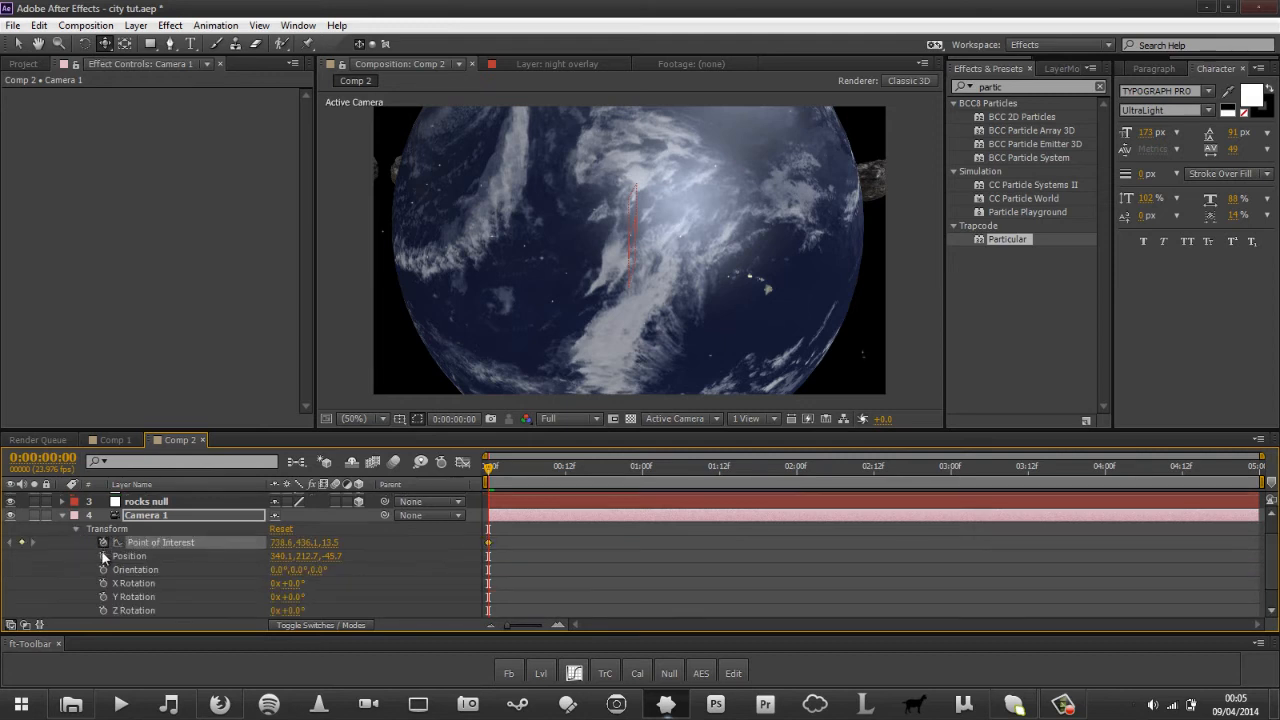
pyautogui.click(103, 556)
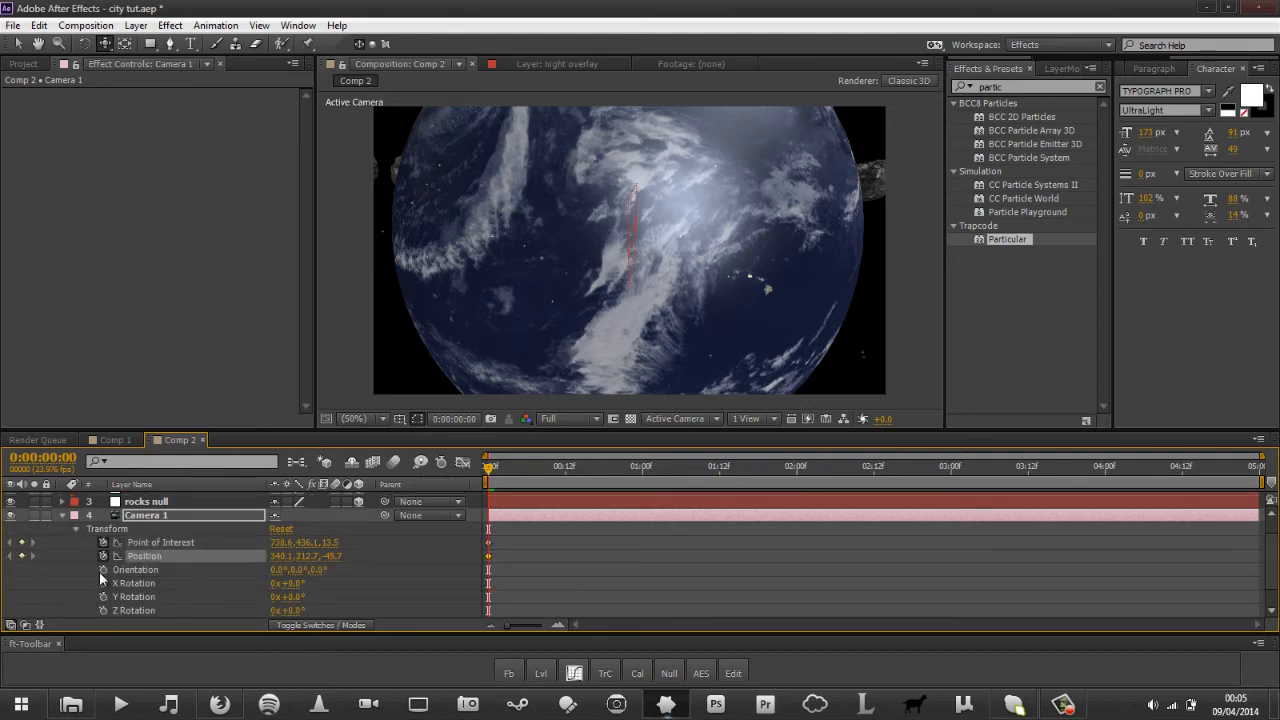
pyautogui.click(103, 569)
# At 0:00:01:20, orbit and dolly Camera 1 back until the whole Earth and the rock ring behind it are in frame.
pyautogui.press('pagedown')
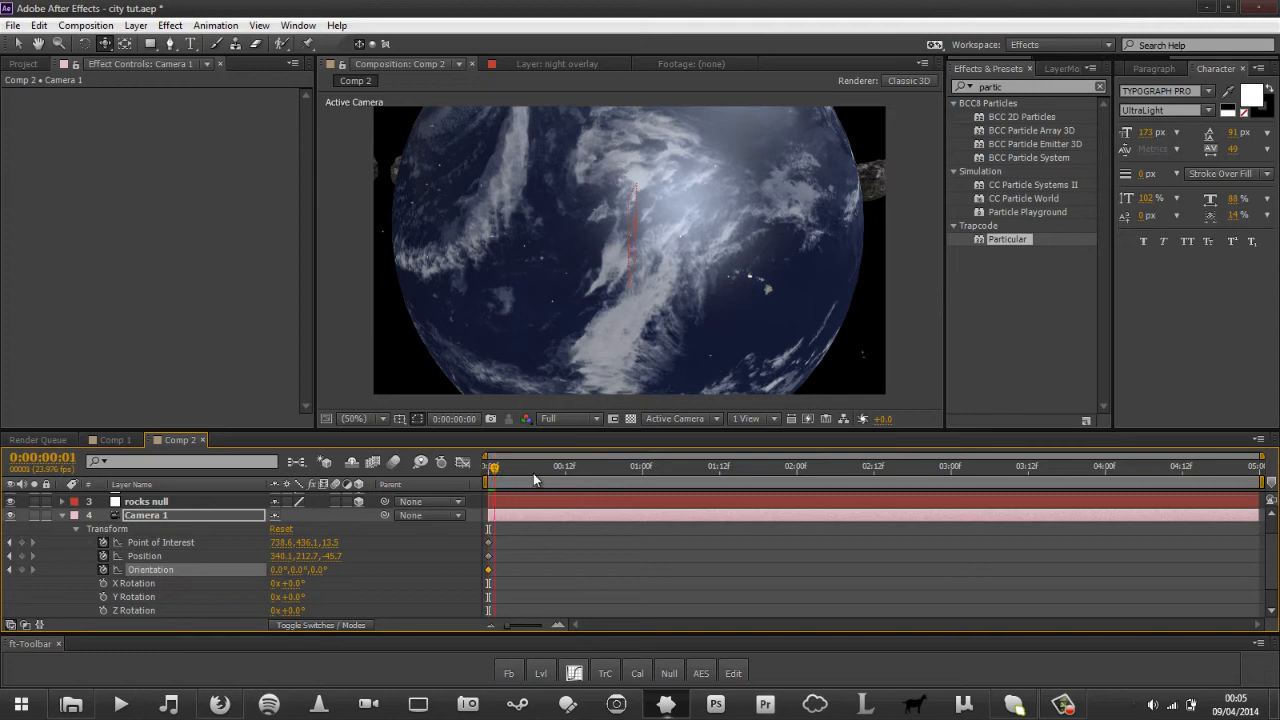
pyautogui.moveTo(540, 467); pyautogui.dragTo(770, 467)
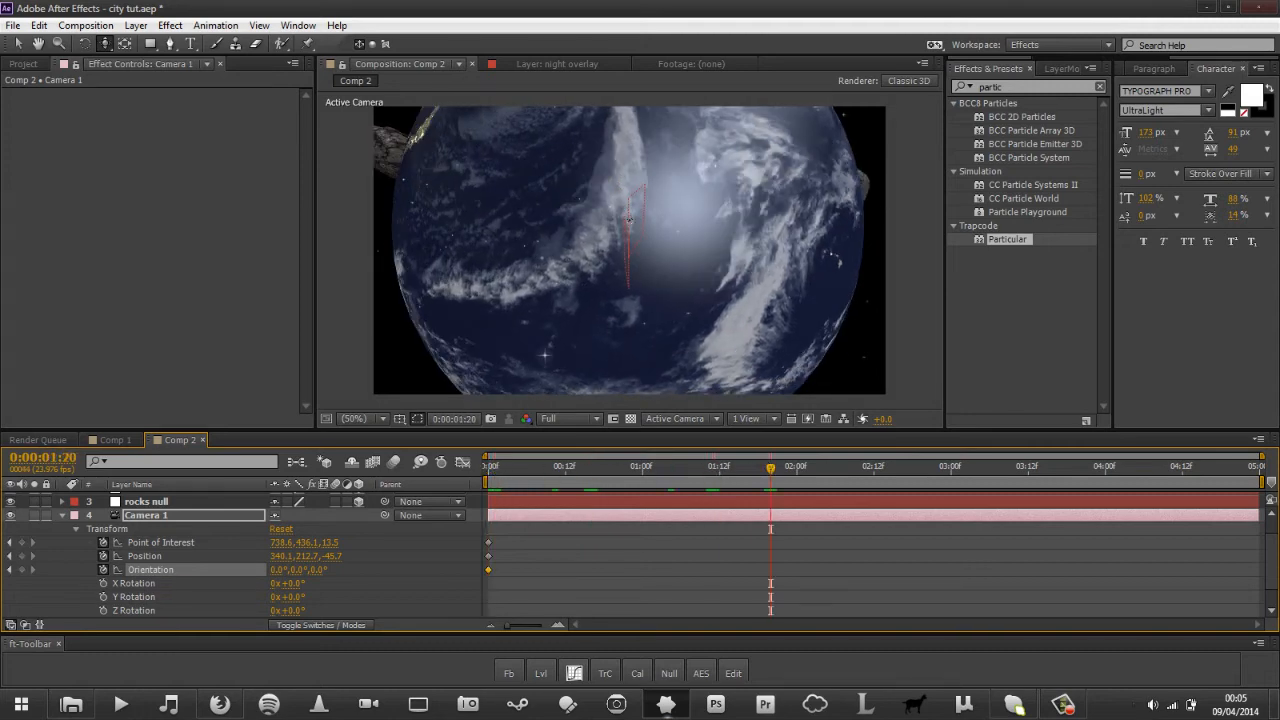
pyautogui.moveTo(629, 219); pyautogui.dragTo(661, 291)
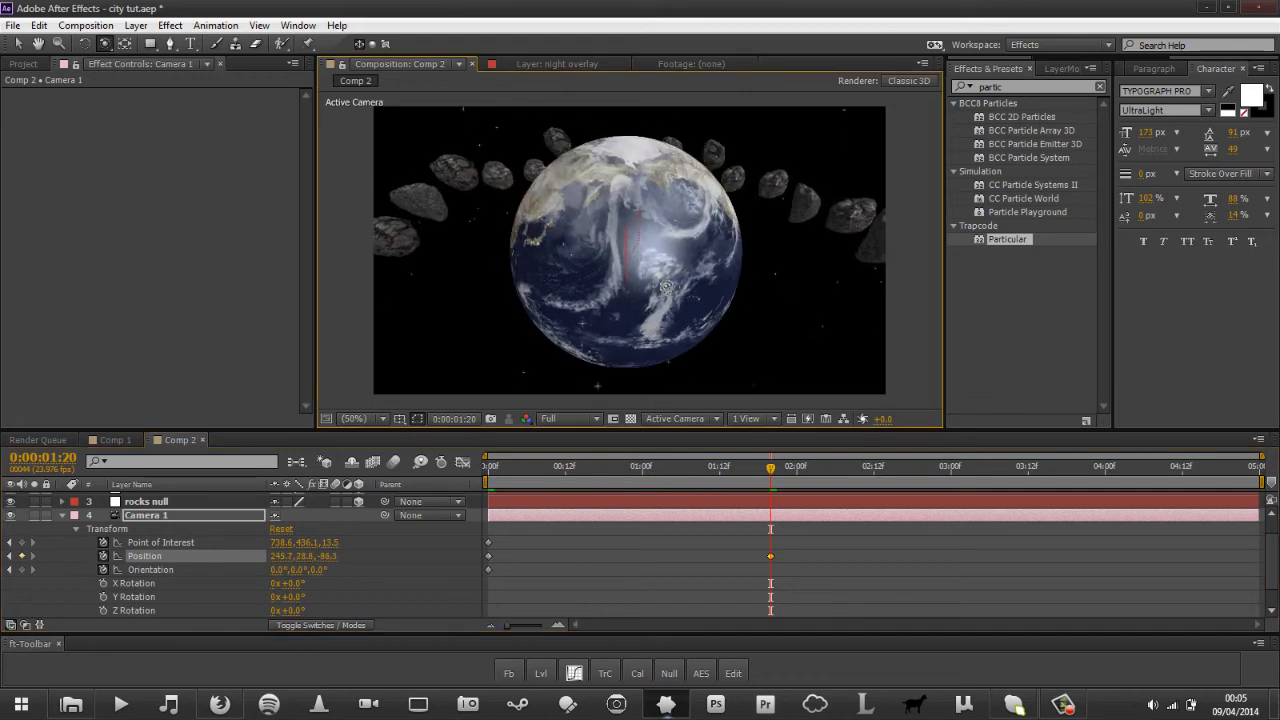
pyautogui.moveTo(669, 284); pyautogui.dragTo(676, 300)
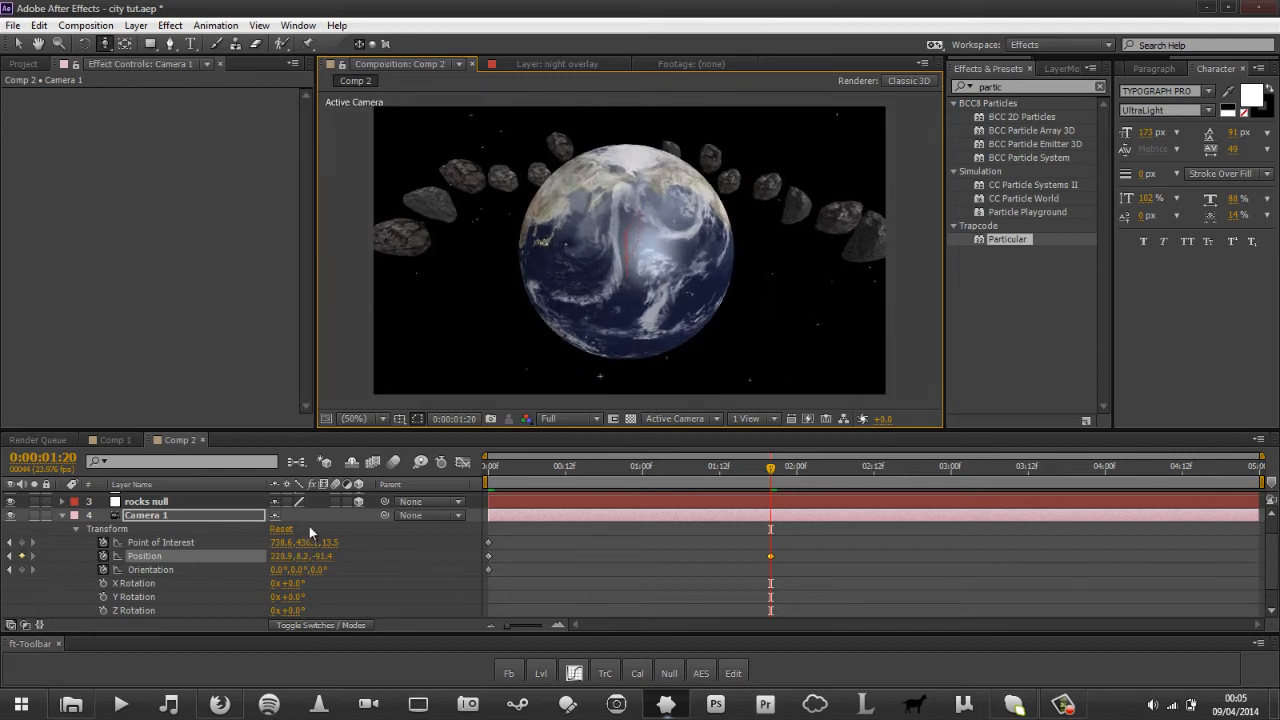
# Refine the second camera keyframe to Point of Interest 738.6, 517.1, 49.5 and Position 121.1, -14.0, -112.7.
pyautogui.moveTo(311, 541); pyautogui.dragTo(358, 542)
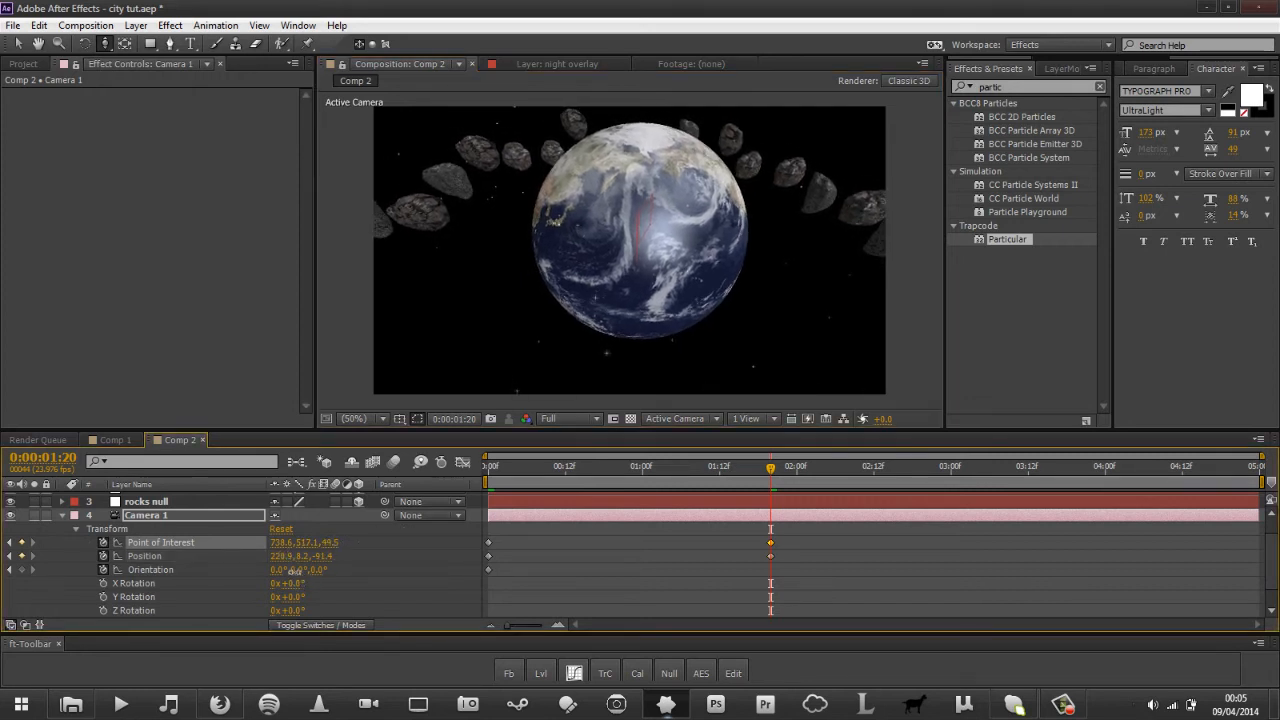
pyautogui.moveTo(296, 571); pyautogui.dragTo(295, 555)
pyautogui.hotkey('ctrl', 'z')
pyautogui.moveTo(157, 603); pyautogui.dragTo(181, 597)
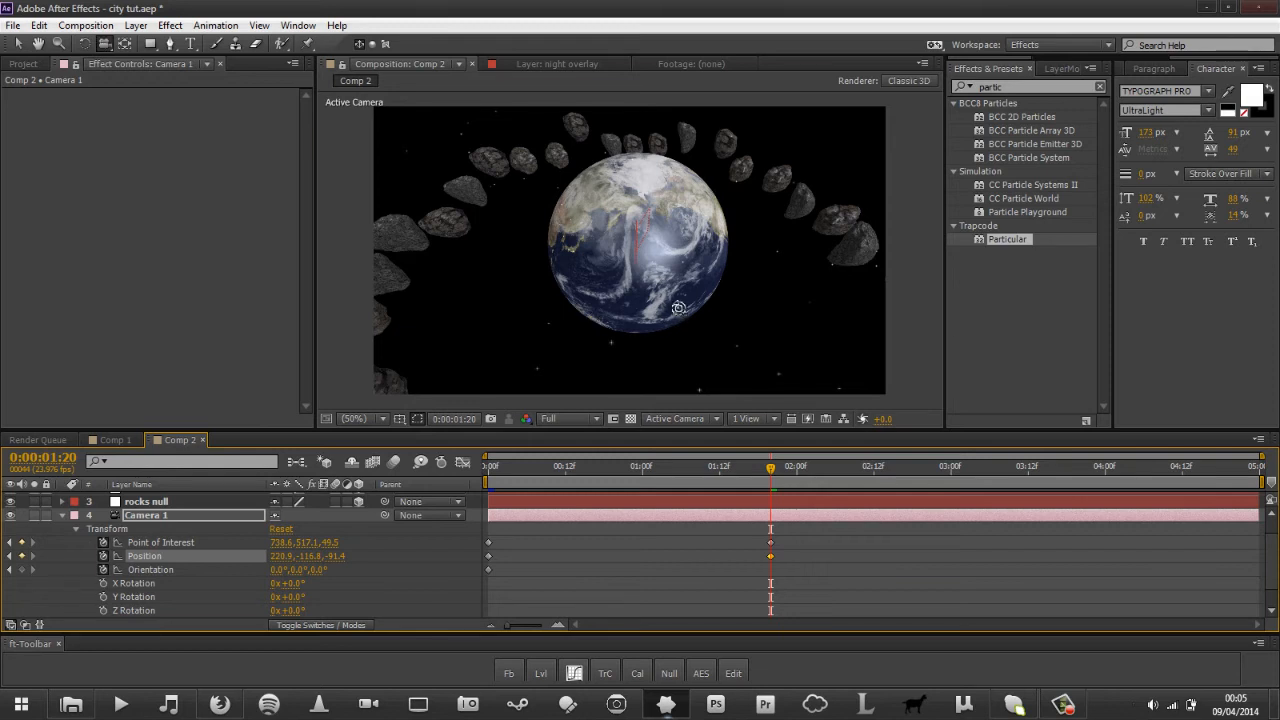
pyautogui.moveTo(679, 310); pyautogui.dragTo(776, 412)
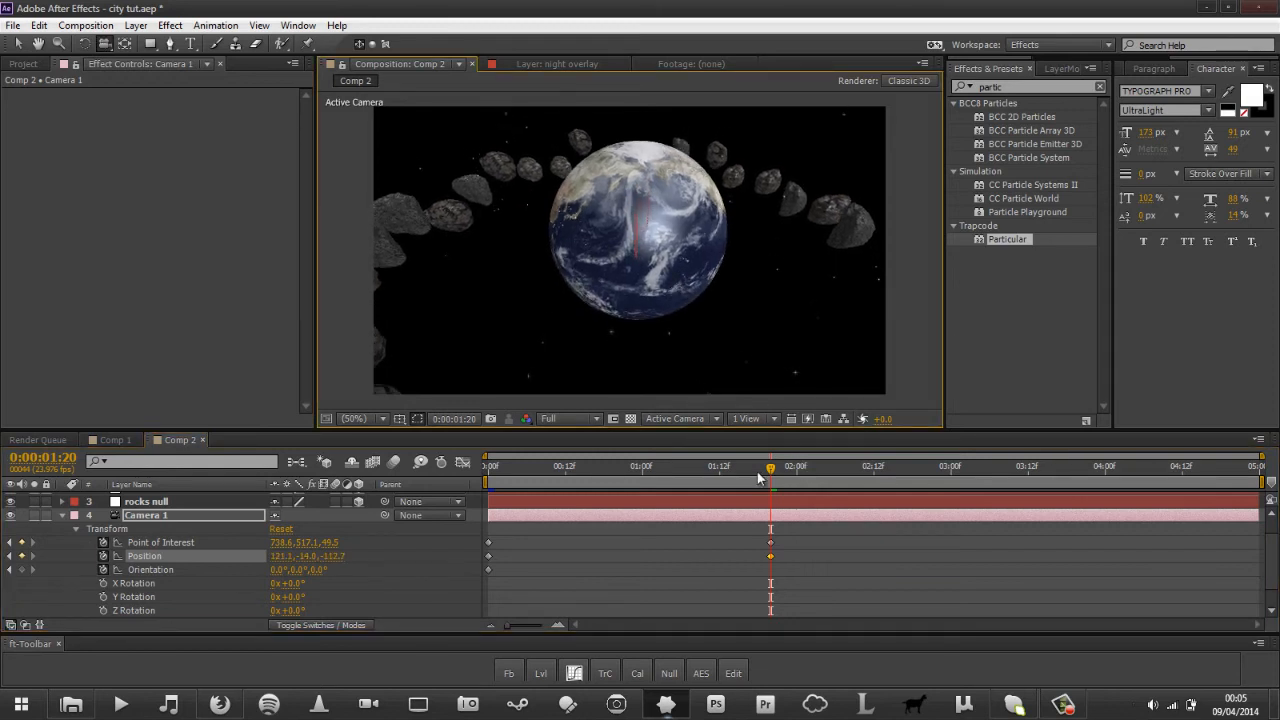
# Preview the camera pull-back from the Earth close-up by scrubbing and playing the composition from the start.
pyautogui.moveTo(758, 478); pyautogui.dragTo(489, 480)
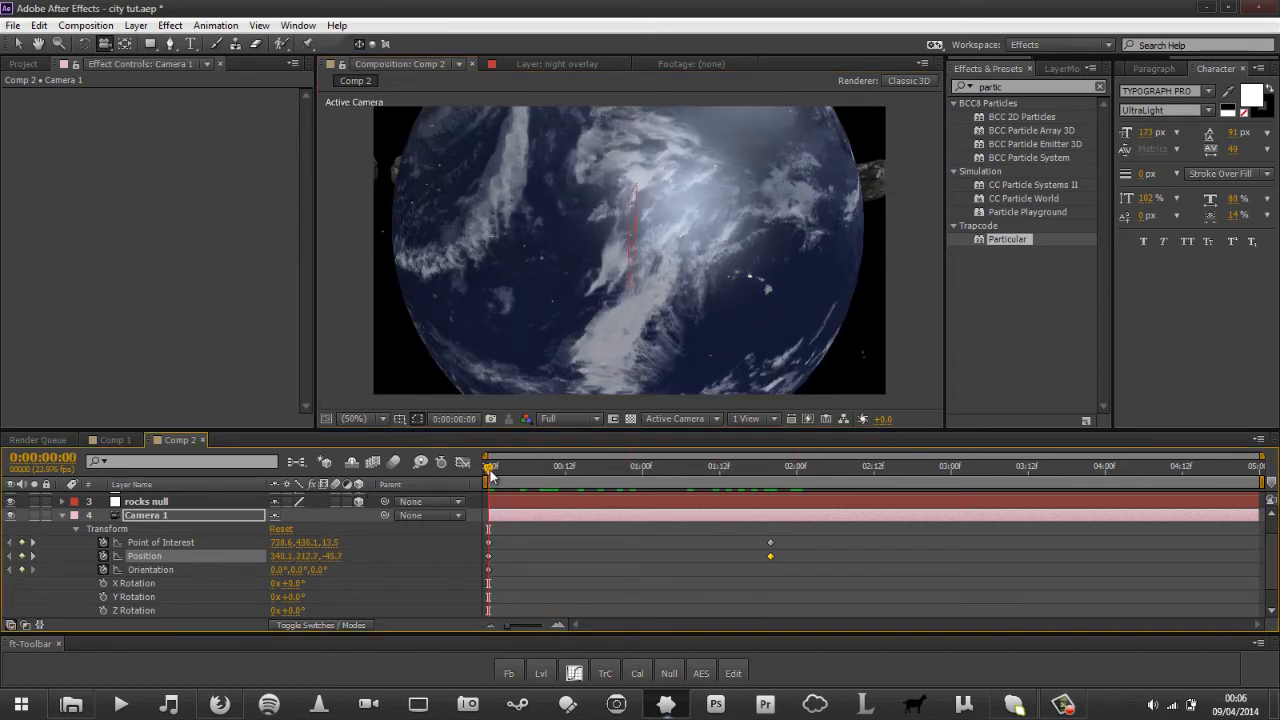
pyautogui.moveTo(489, 476); pyautogui.dragTo(836, 478)
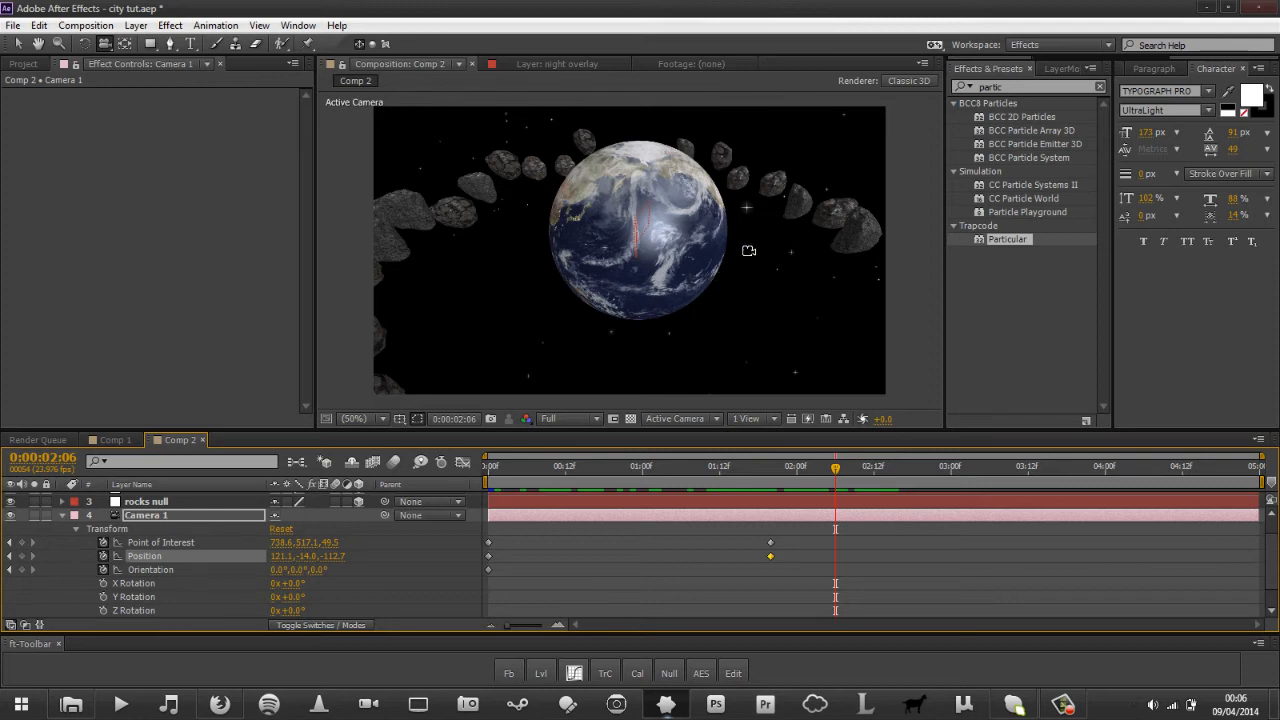
pyautogui.moveTo(834, 474); pyautogui.dragTo(1072, 465)
pyautogui.press('space')
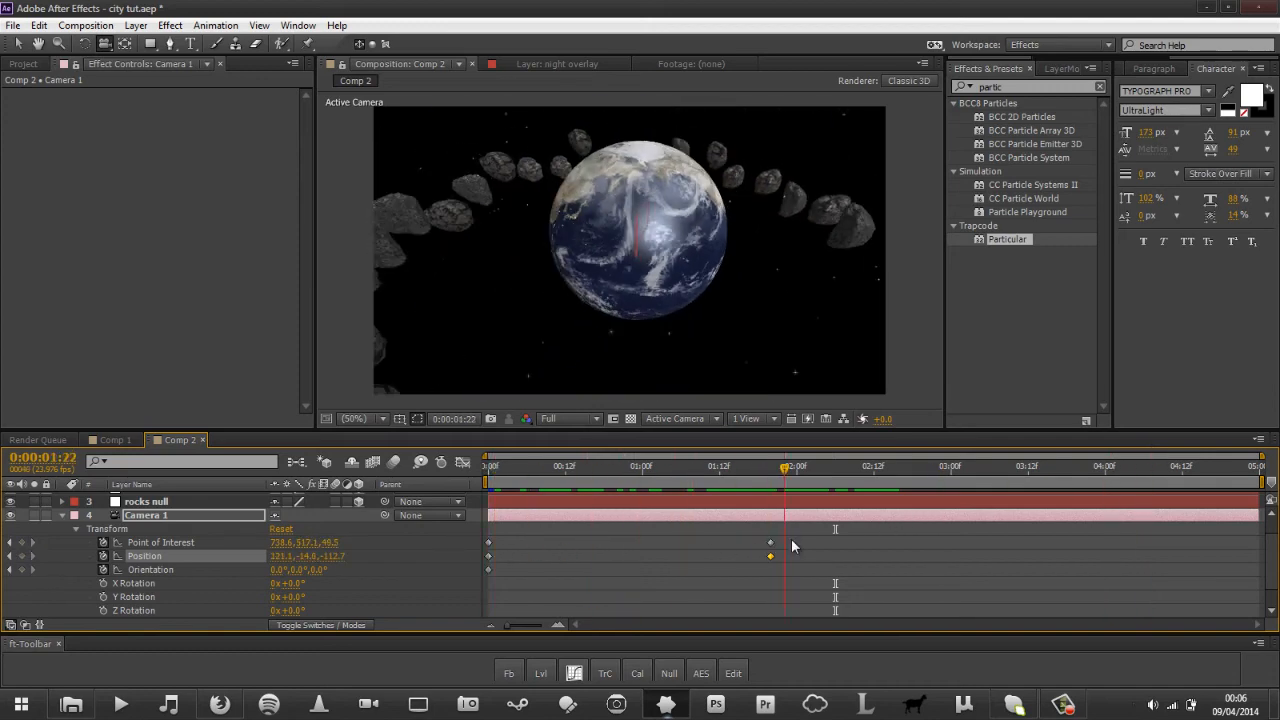
pyautogui.moveTo(853, 539); pyautogui.dragTo(854, 539)
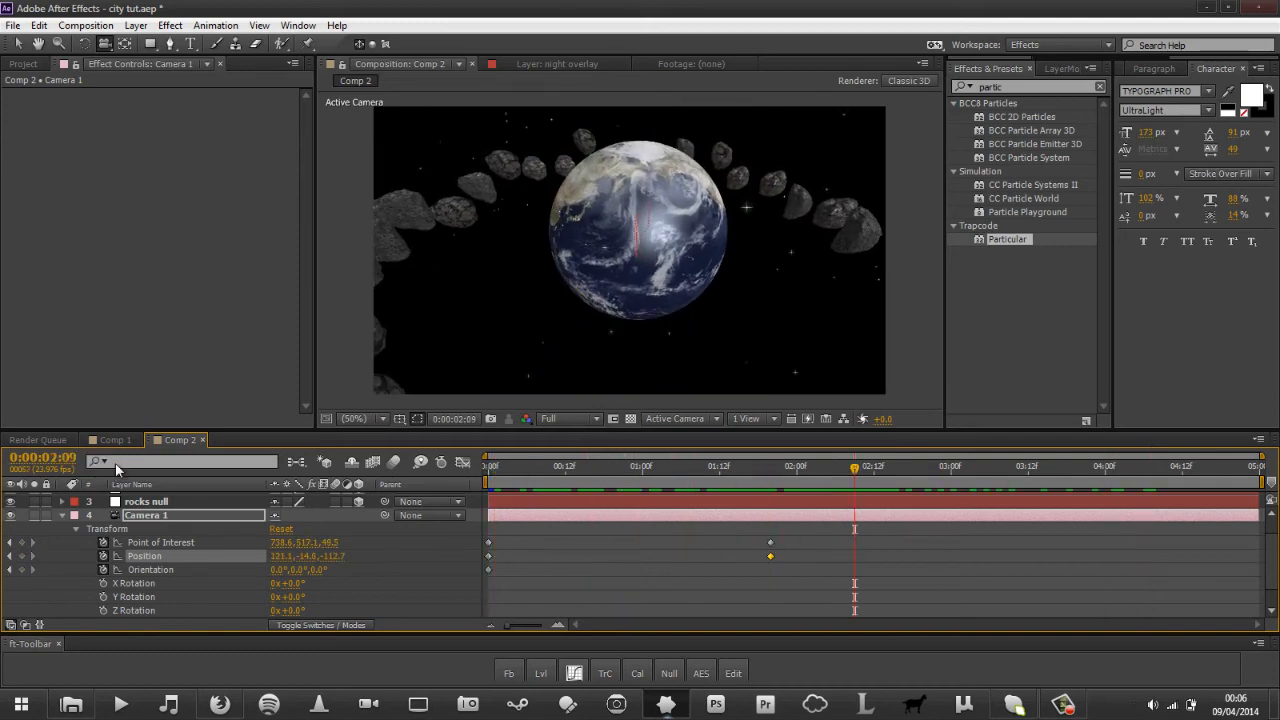
# Keyframe the Particular emitter's Particles/sec at 50 at the start of the composition and 0 at 0:00:00:10.
pyautogui.click(63, 516)
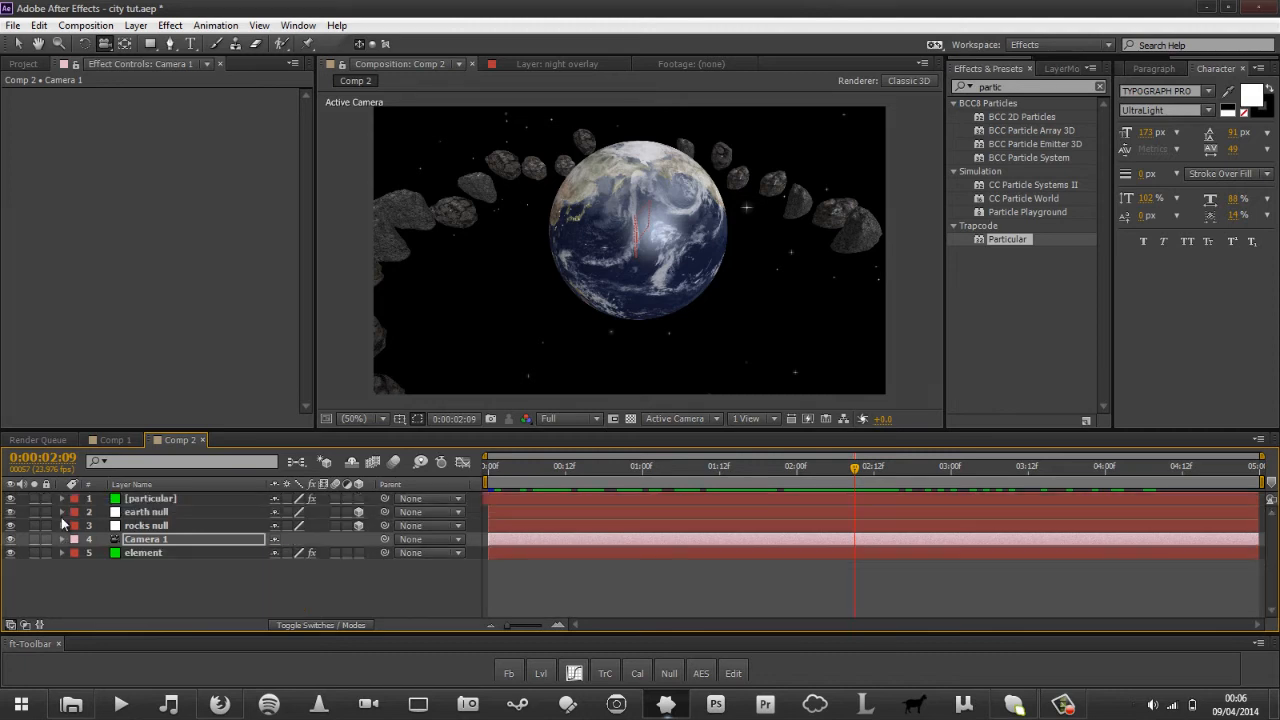
pyautogui.click(134, 554)
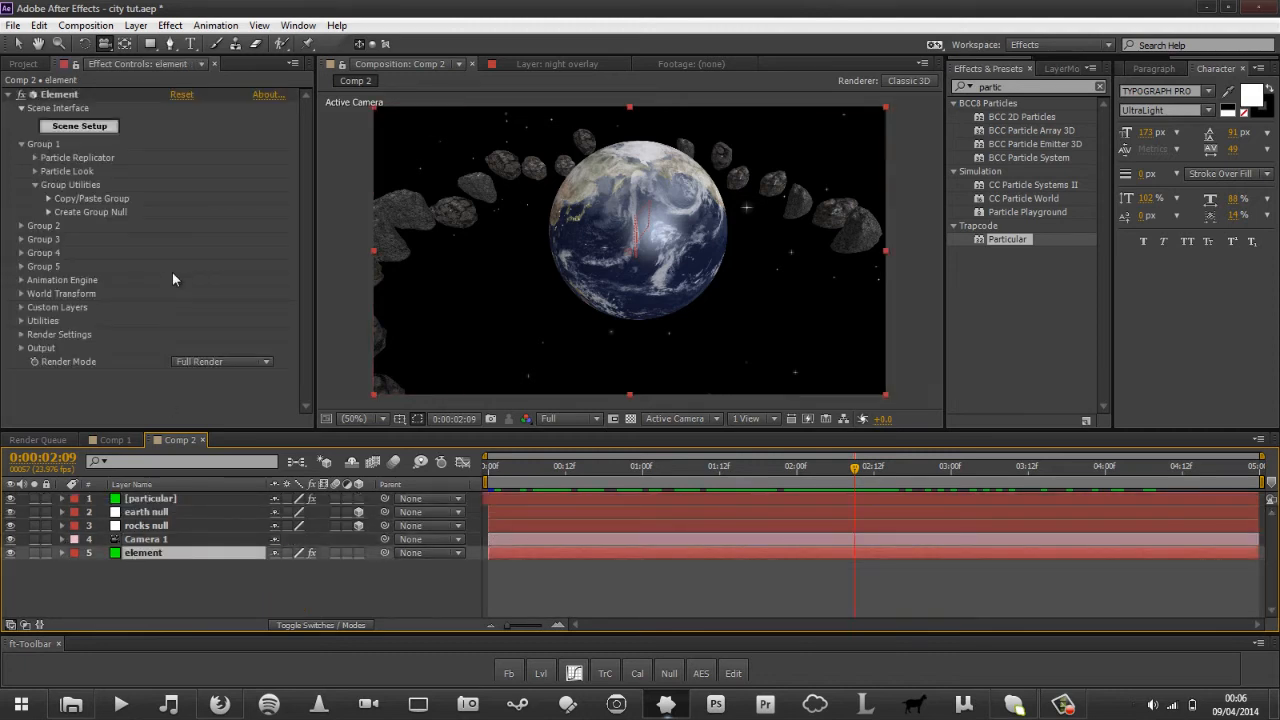
pyautogui.click(158, 499)
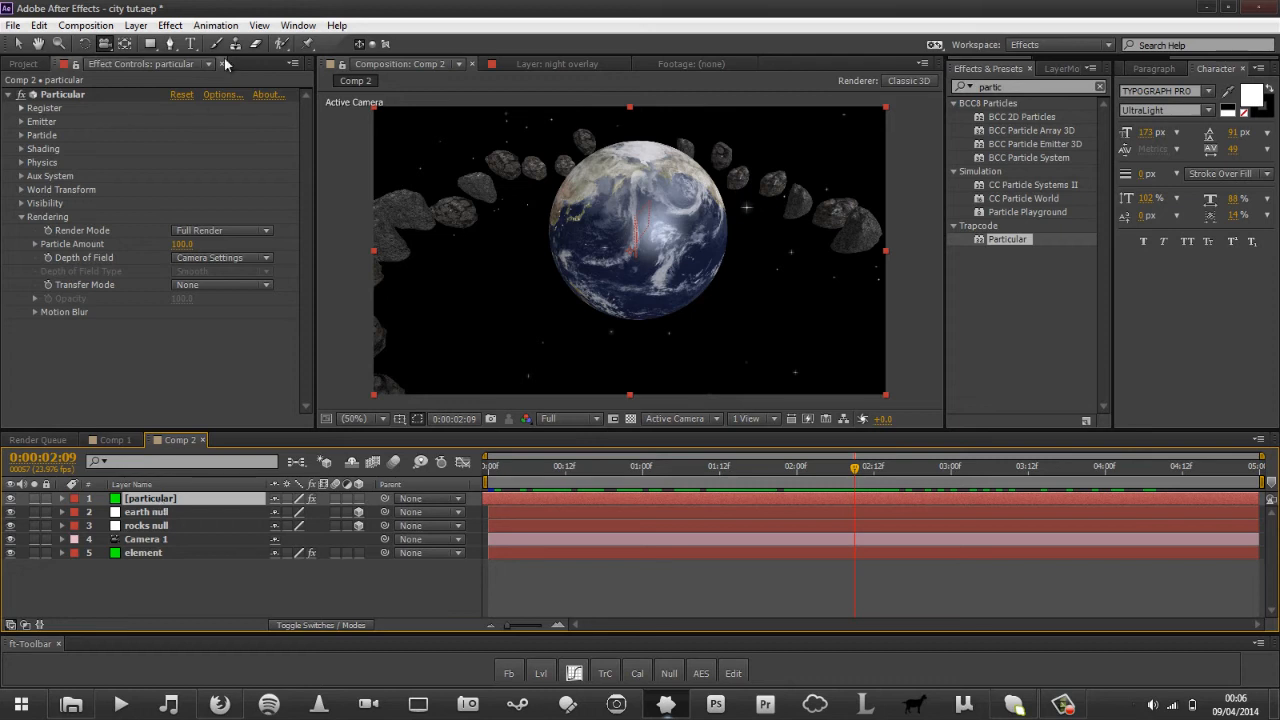
pyautogui.click(21, 135)
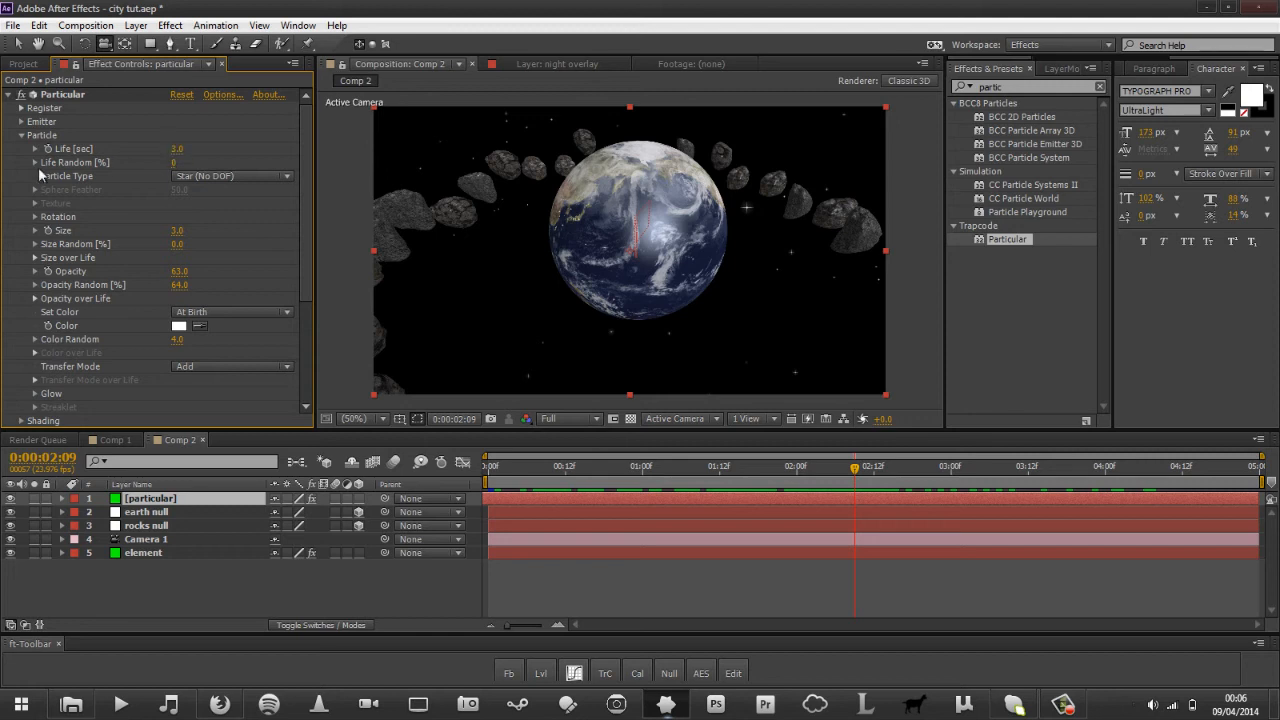
pyautogui.click(21, 136)
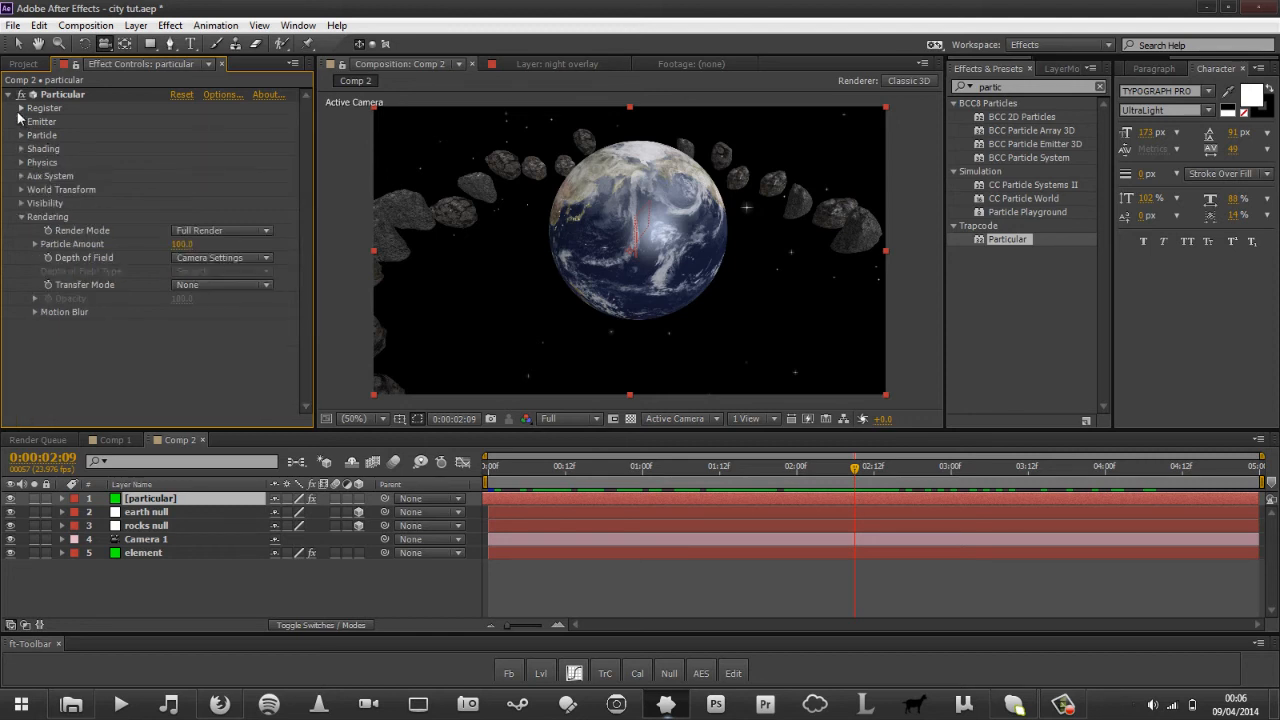
pyautogui.click(21, 121)
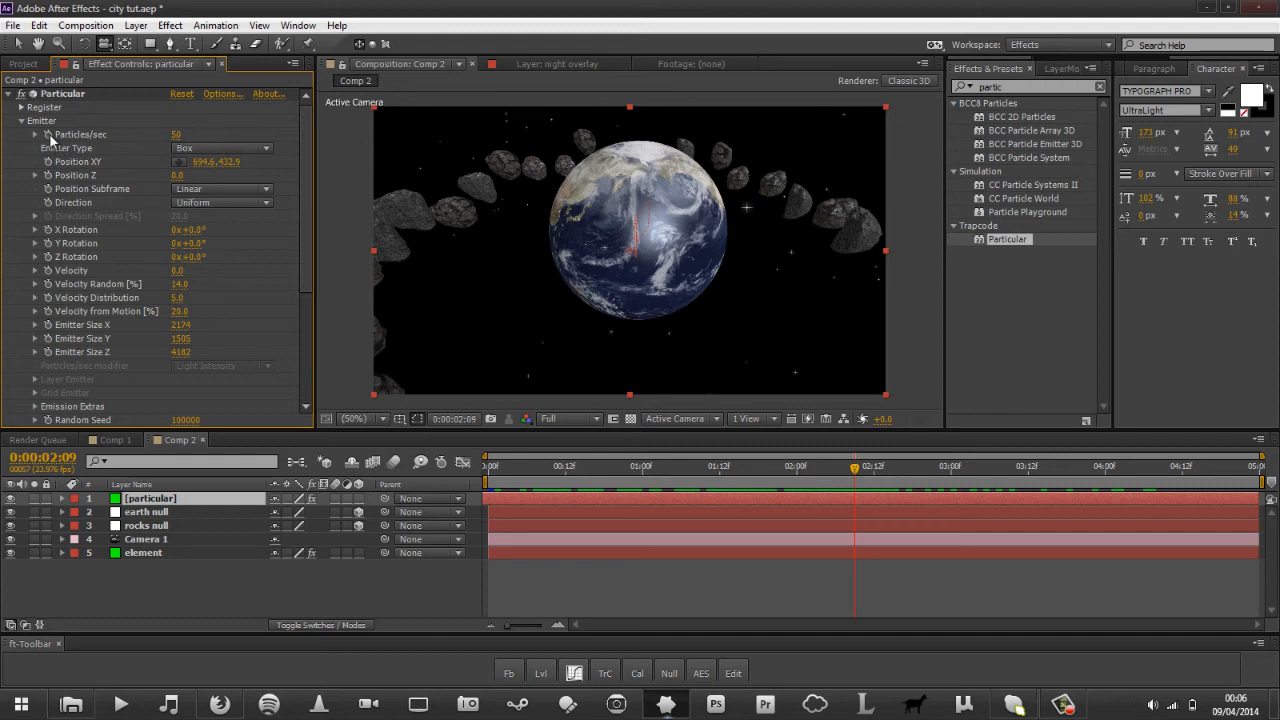
pyautogui.moveTo(515, 471); pyautogui.dragTo(403, 480)
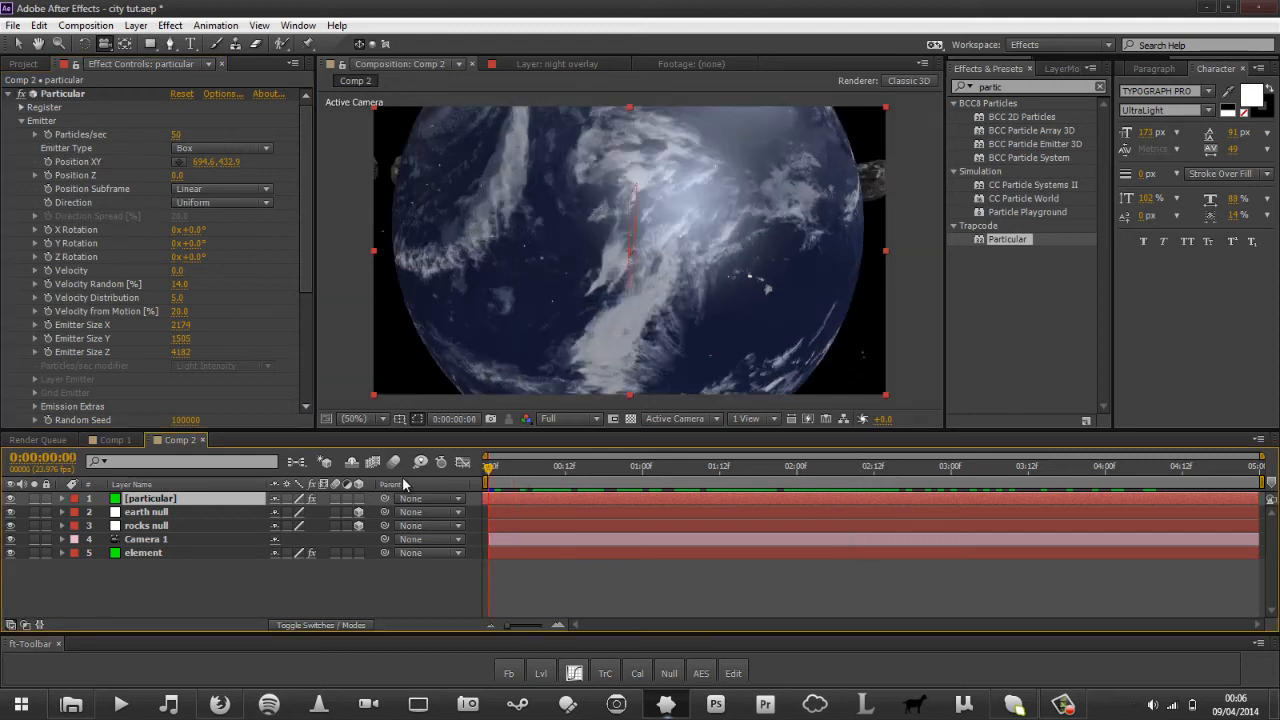
pyautogui.click(50, 134)
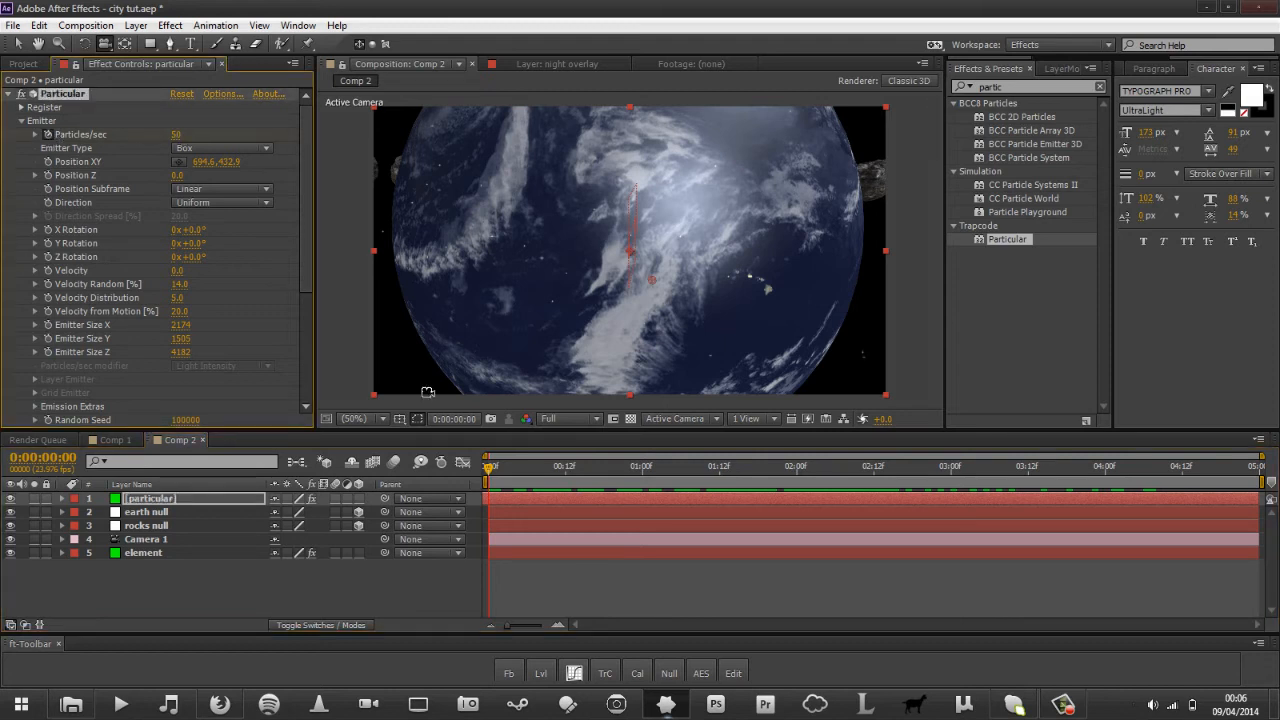
pyautogui.click(552, 468)
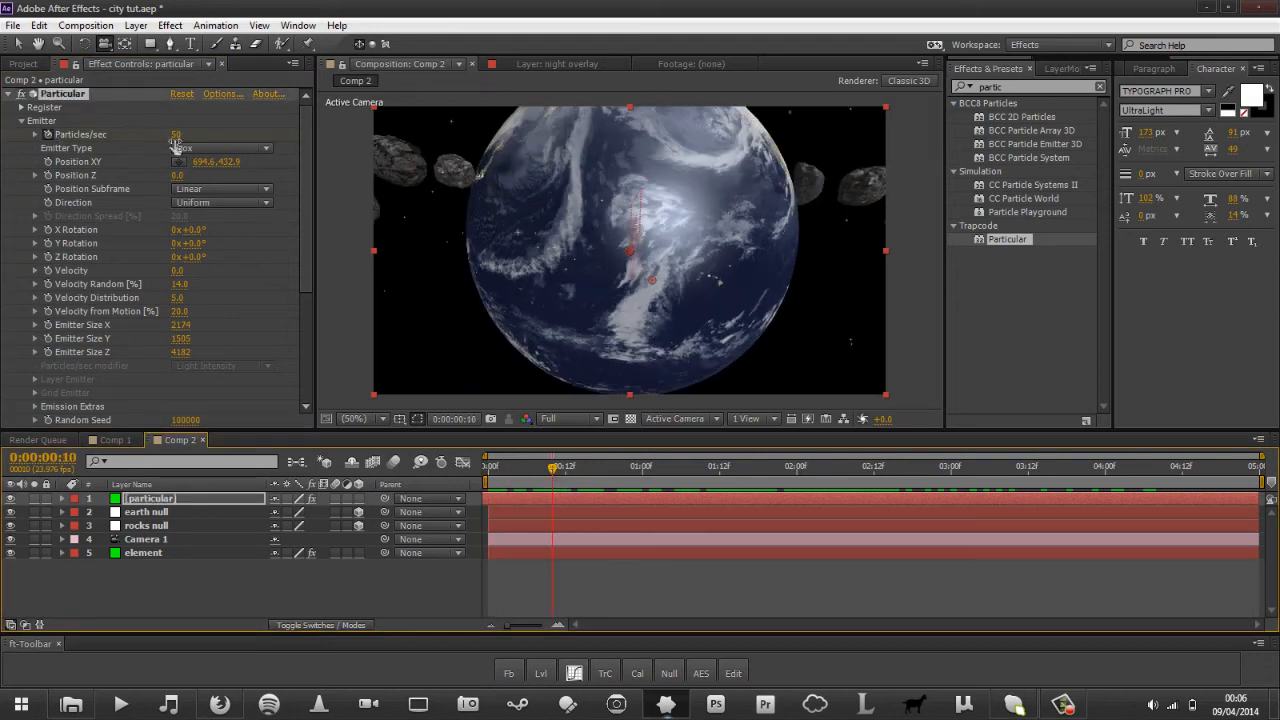
pyautogui.moveTo(1, 209); pyautogui.dragTo(1, 209)
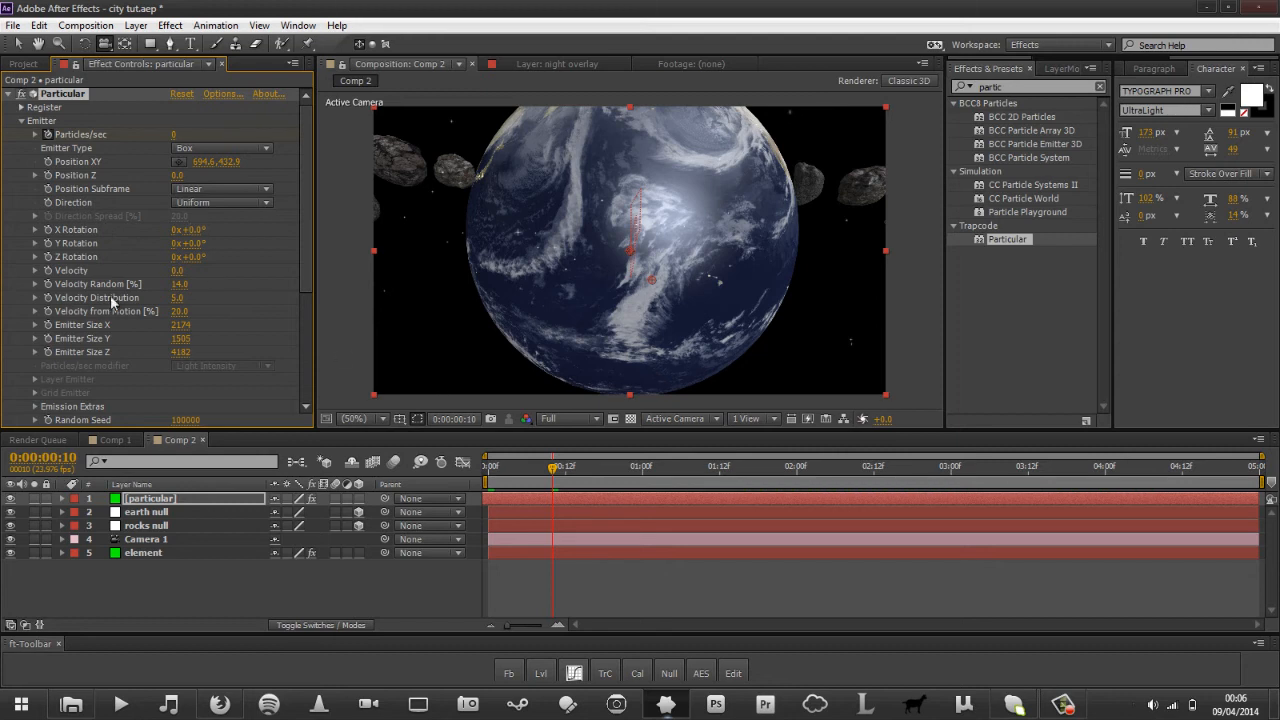
# Set the star particles' Life to 10 seconds and scrub through the timeline to check the stars.
pyautogui.click(22, 121)
pyautogui.click(21, 136)
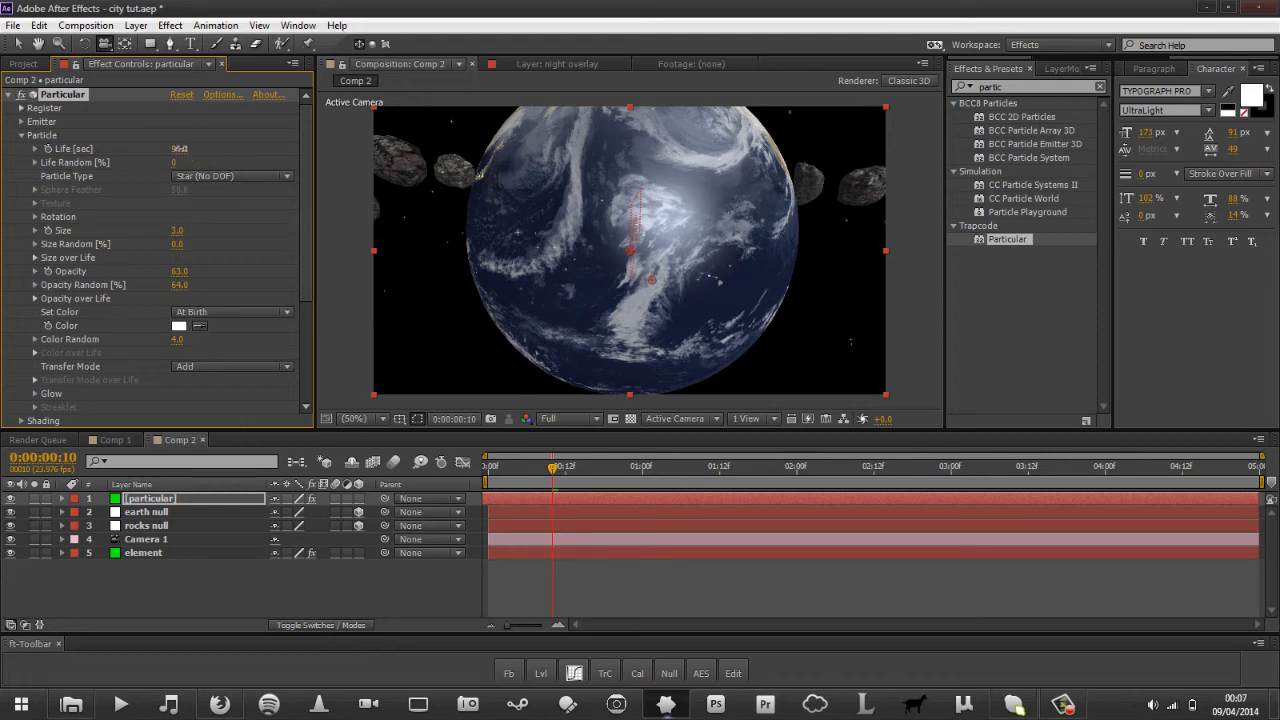
pyautogui.click(180, 149)
pyautogui.write('10')
pyautogui.press('Return')
pyautogui.moveTo(534, 463); pyautogui.dragTo(797, 462)
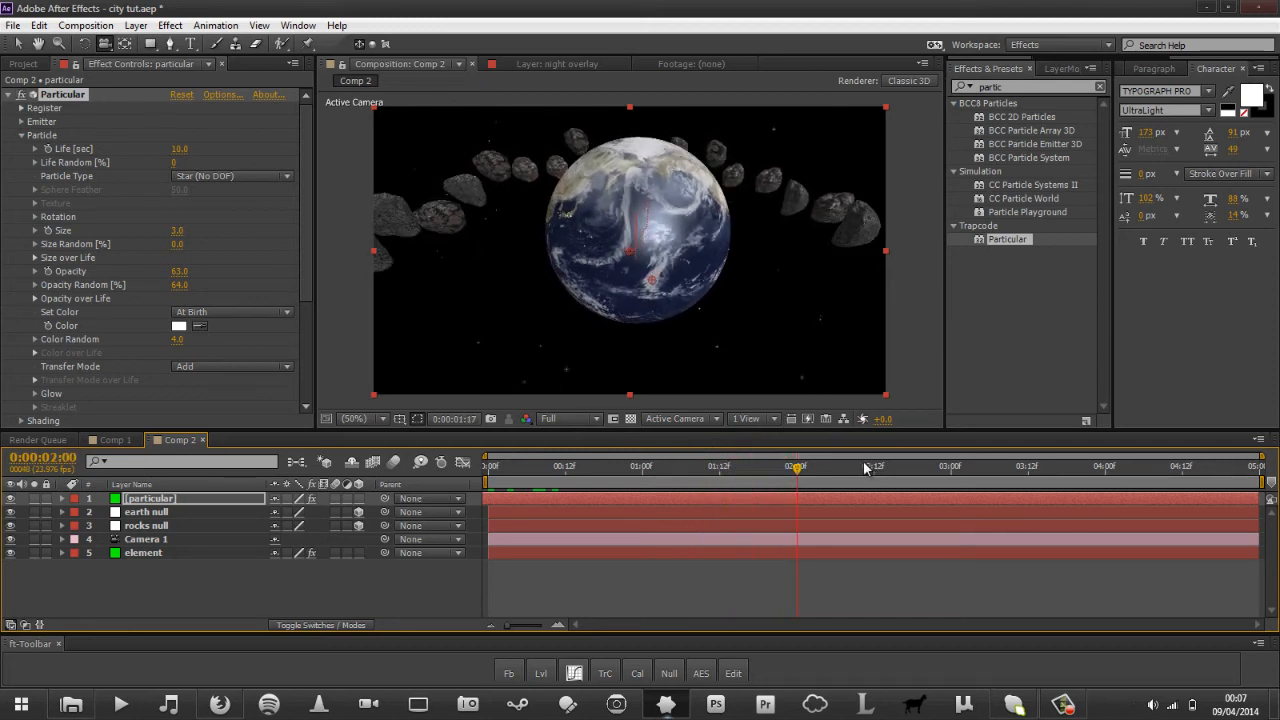
pyautogui.click(875, 467)
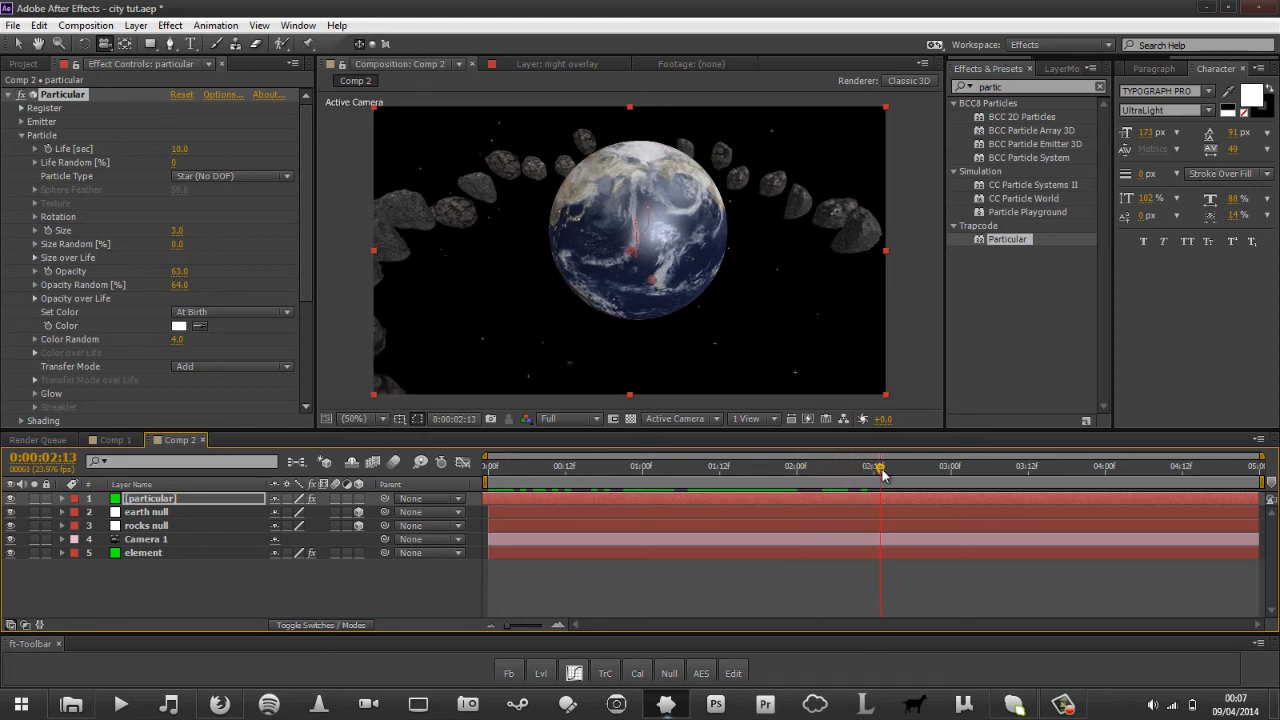
pyautogui.moveTo(882, 474); pyautogui.dragTo(836, 474)
pyautogui.click(27, 142)
pyautogui.click(22, 136)
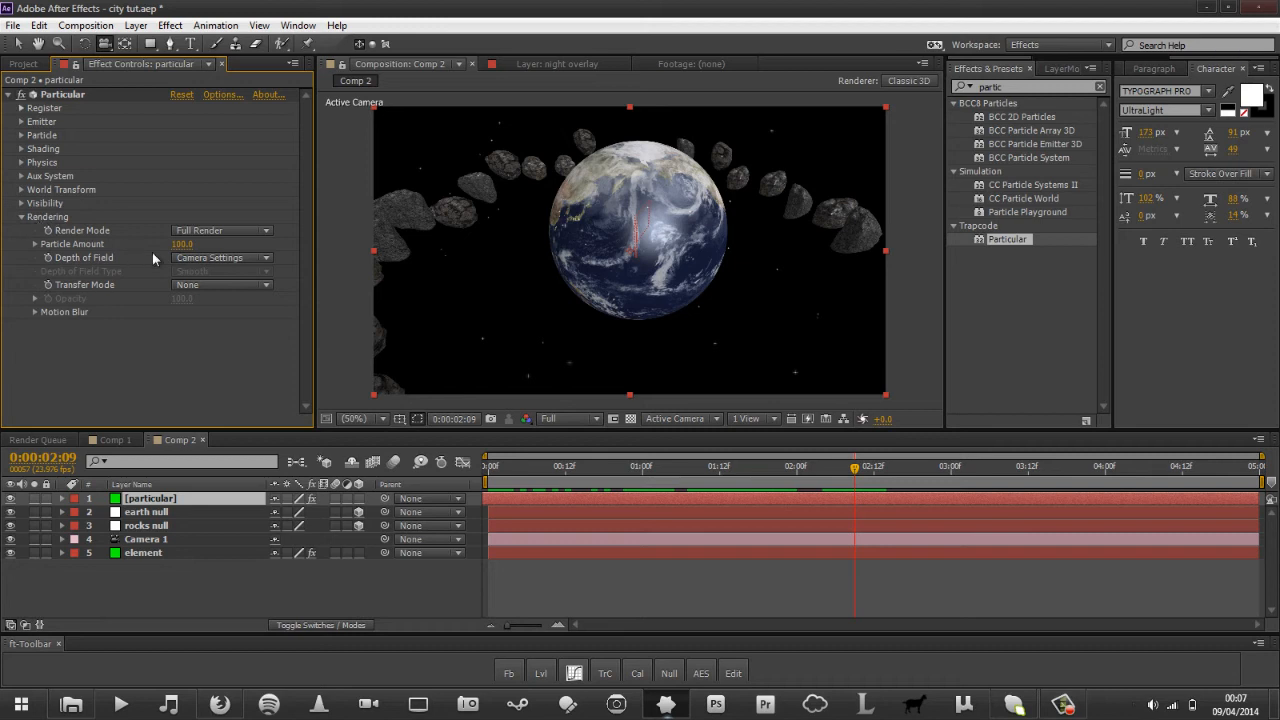
# Try the Add Transfer Mode in Particular's Rendering settings and undo it.
pyautogui.click(177, 286)
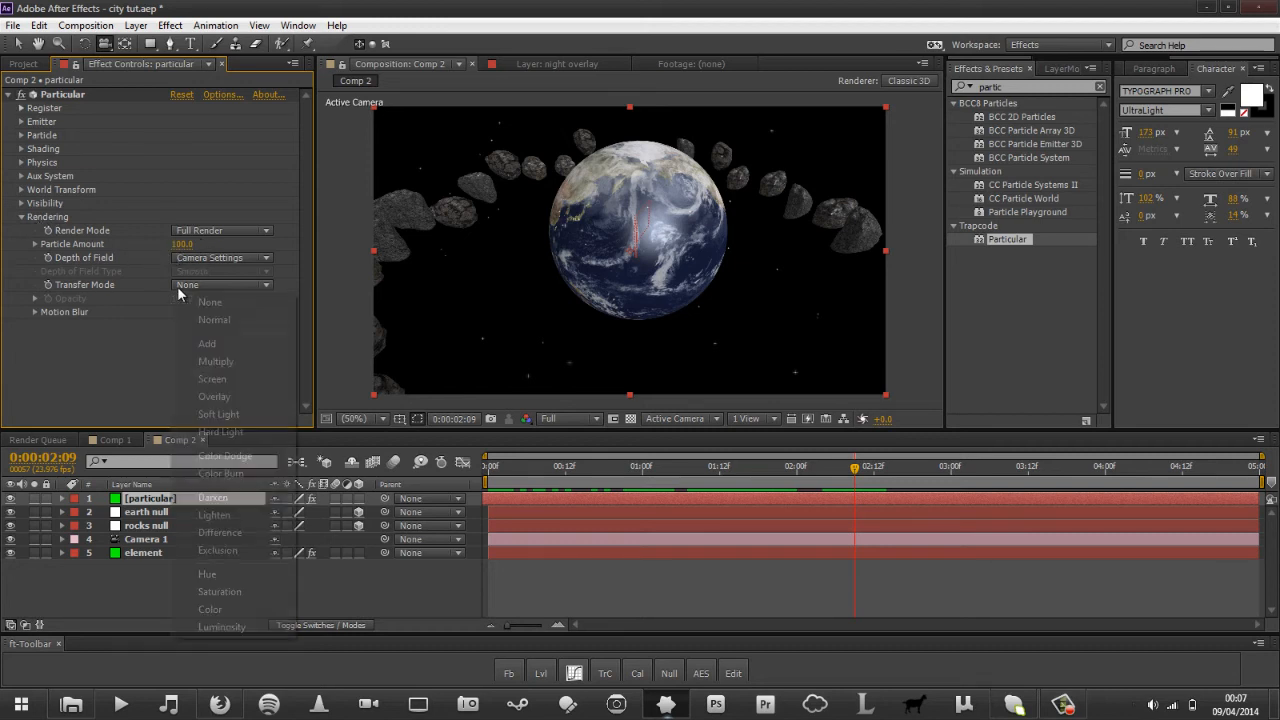
pyautogui.click(212, 346)
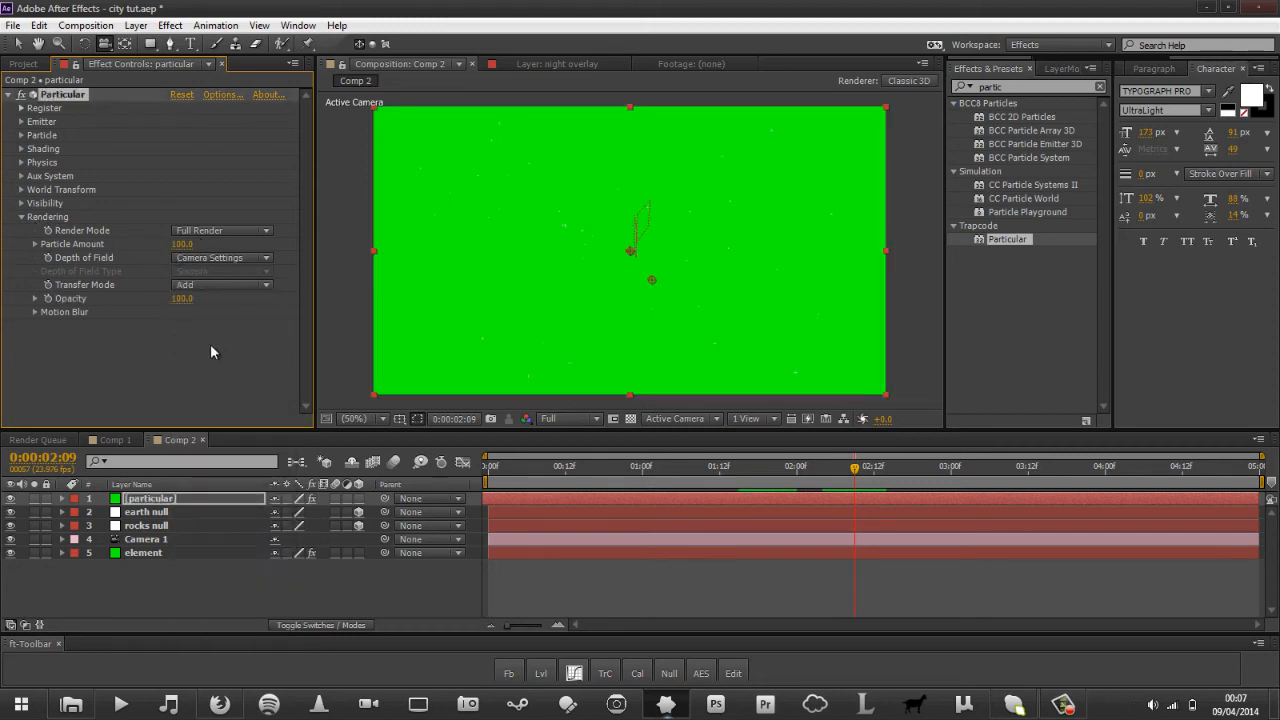
pyautogui.hotkey('ctrl', 'z')
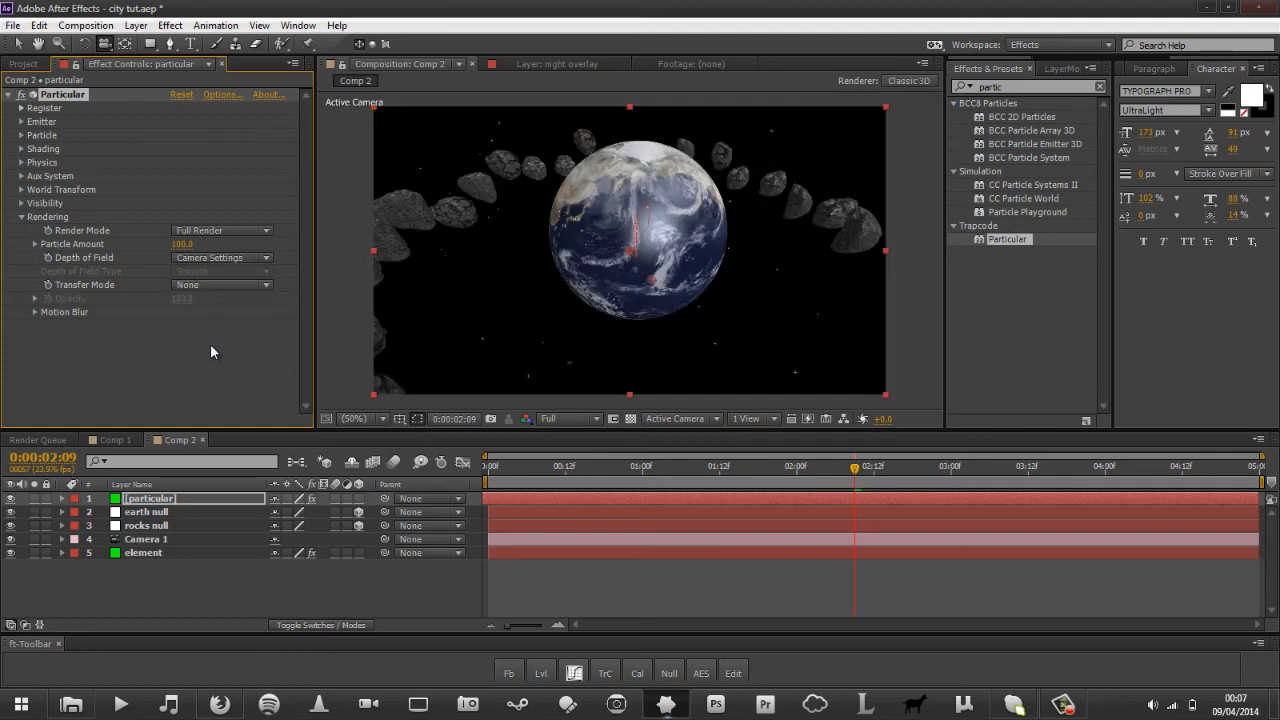
# Examine Particular's Motion Blur options and Element's Group 1 Particle Look and Particle Replicator settings, including Scatter XYZ and Position Noise, and scrub to 0:00:01:18.
pyautogui.click(35, 312)
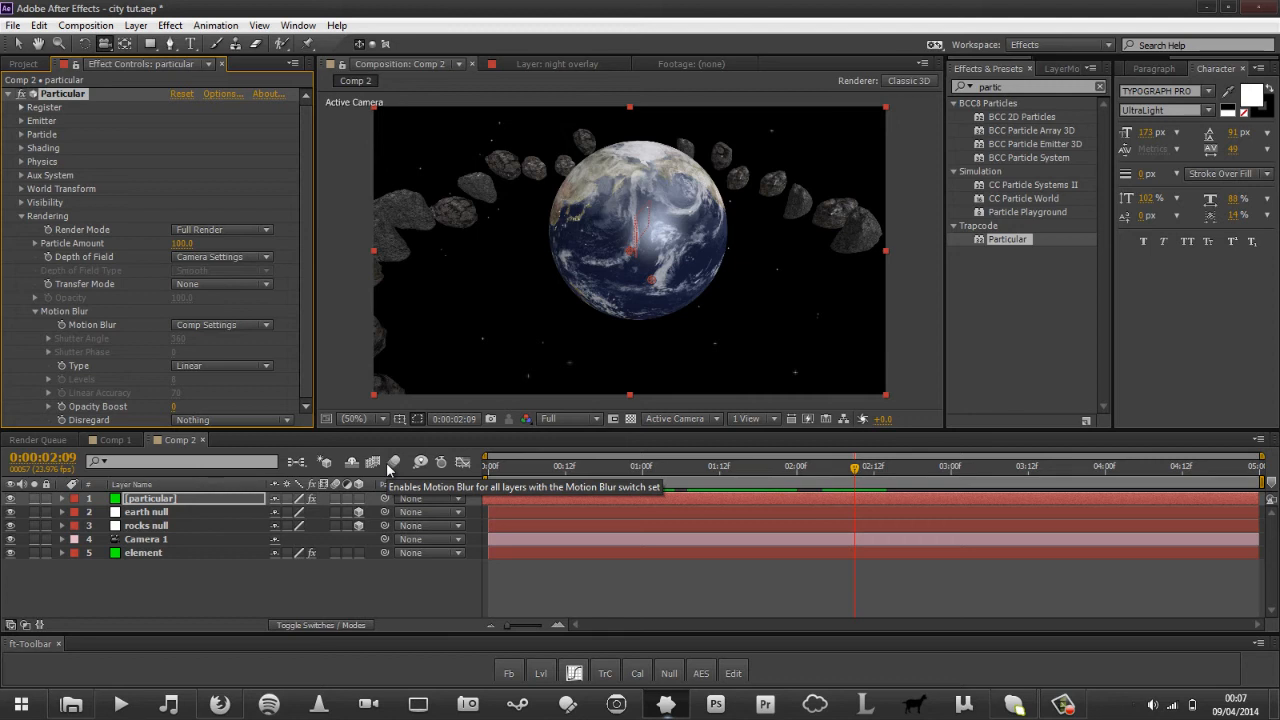
pyautogui.click(146, 554)
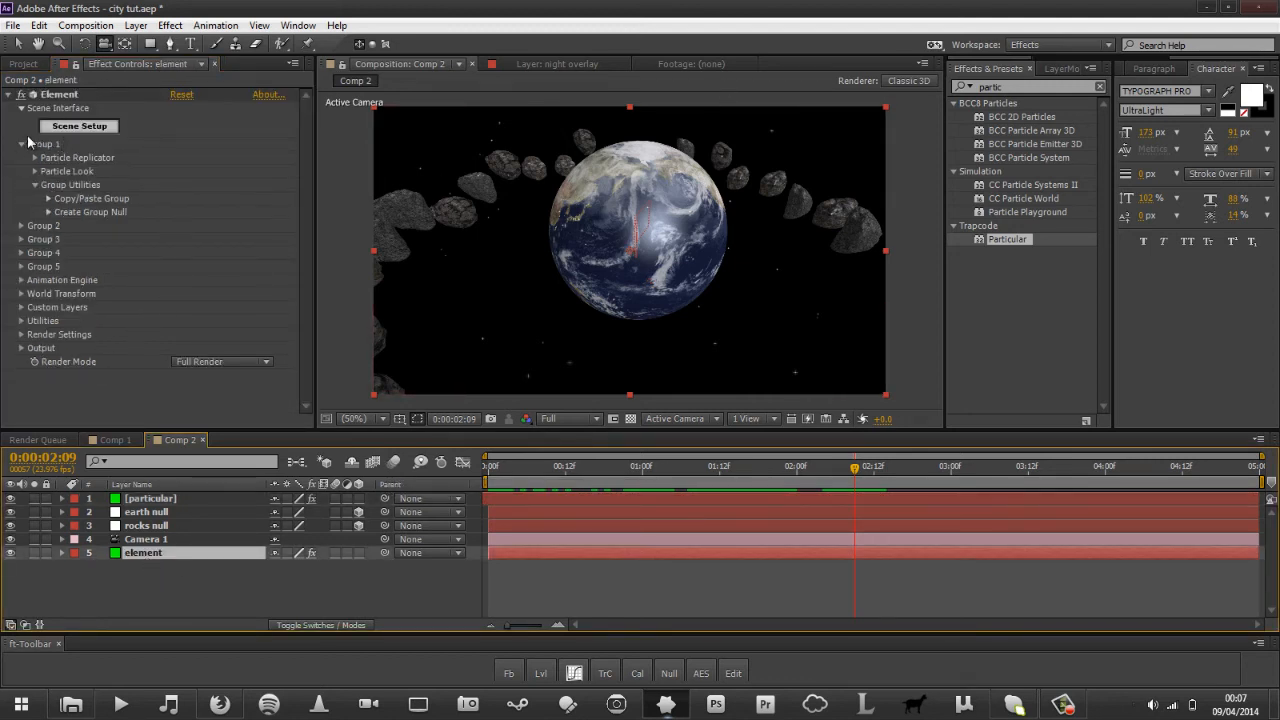
pyautogui.click(35, 172)
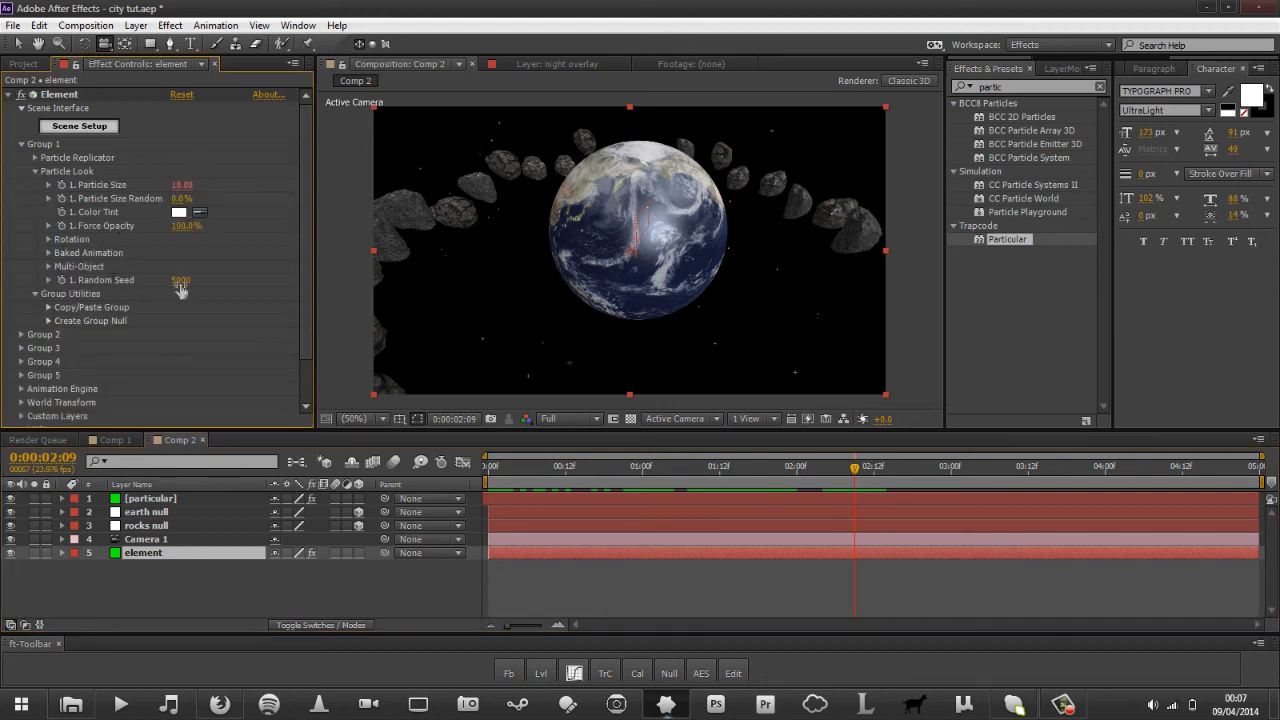
pyautogui.moveTo(183, 289); pyautogui.dragTo(269, 275)
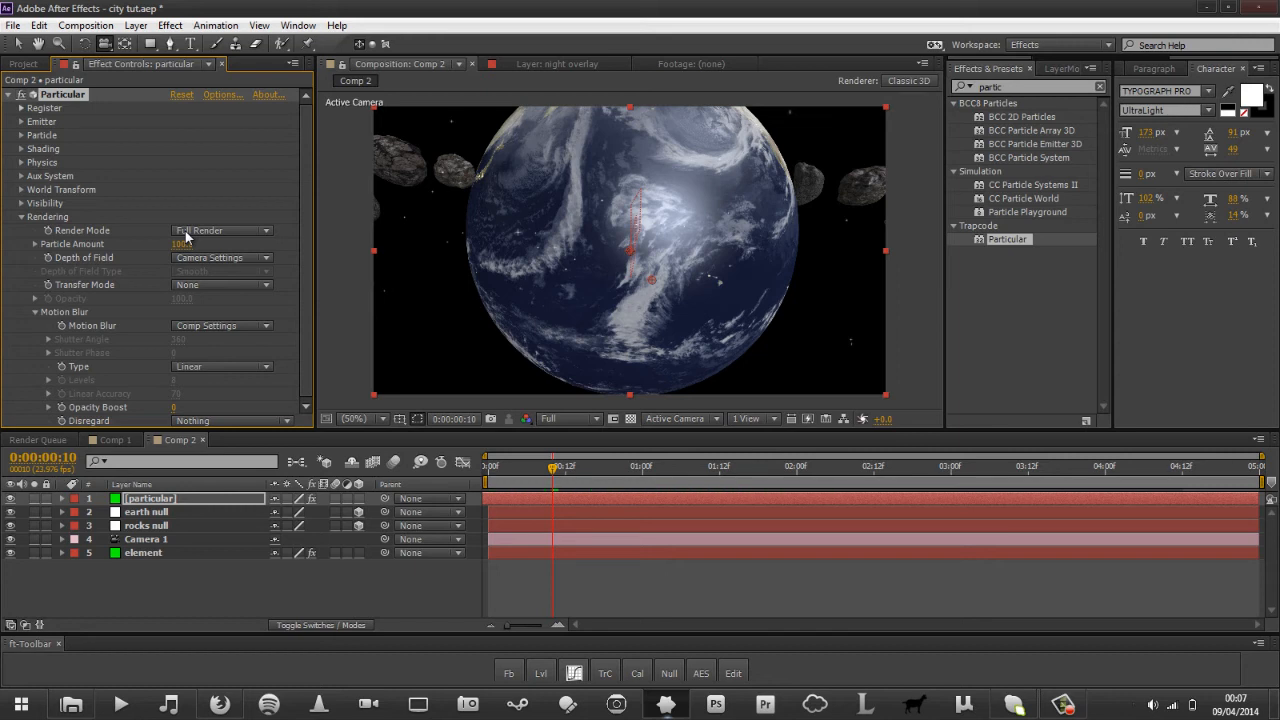
pyautogui.click(155, 553)
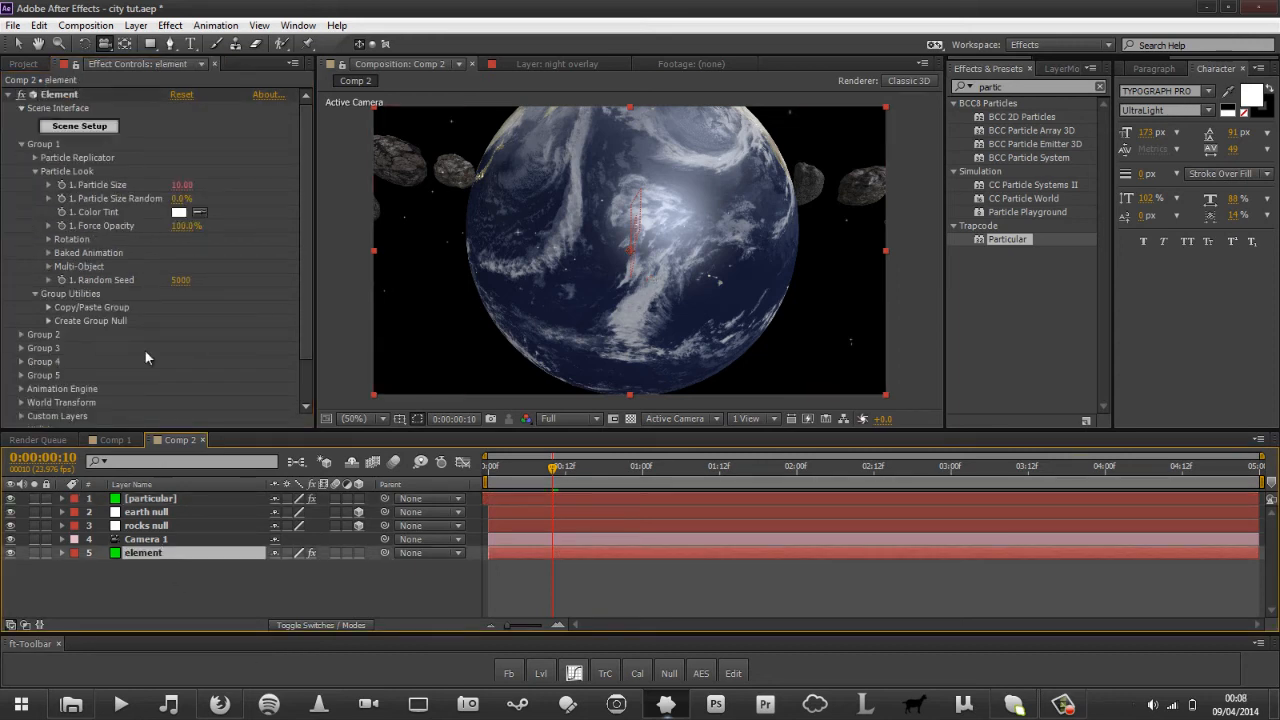
pyautogui.click(35, 157)
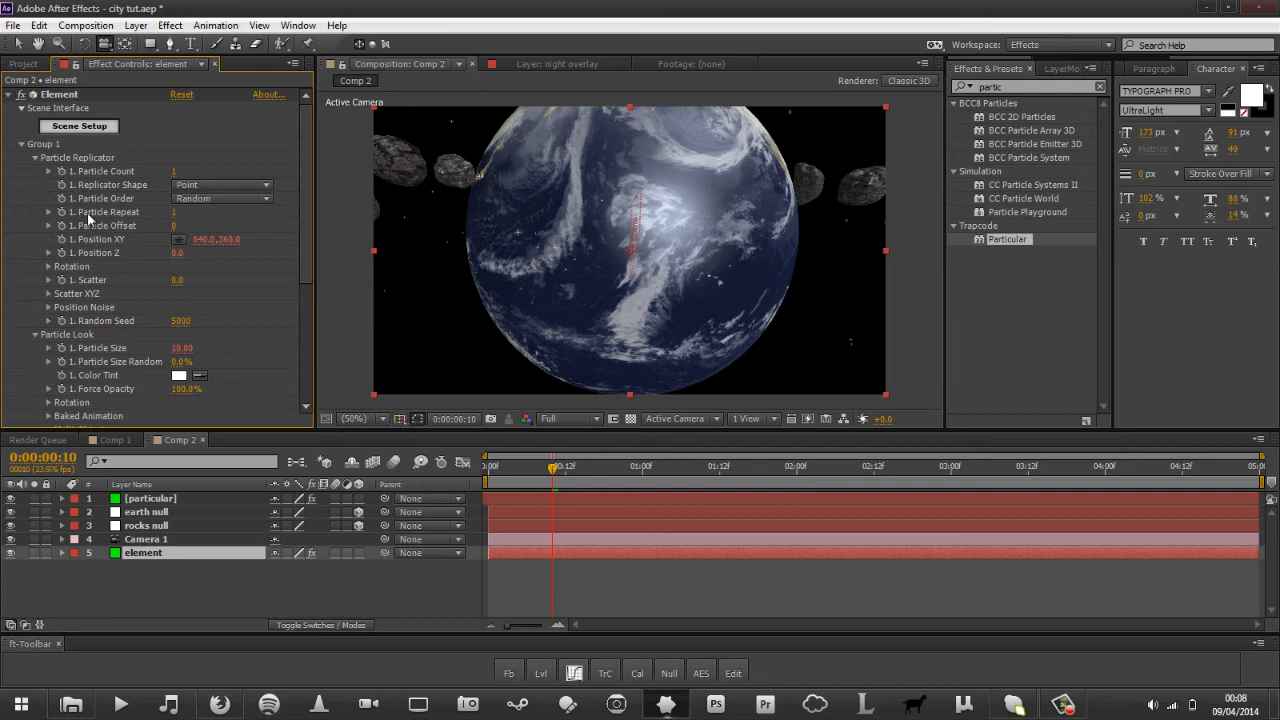
pyautogui.click(48, 294)
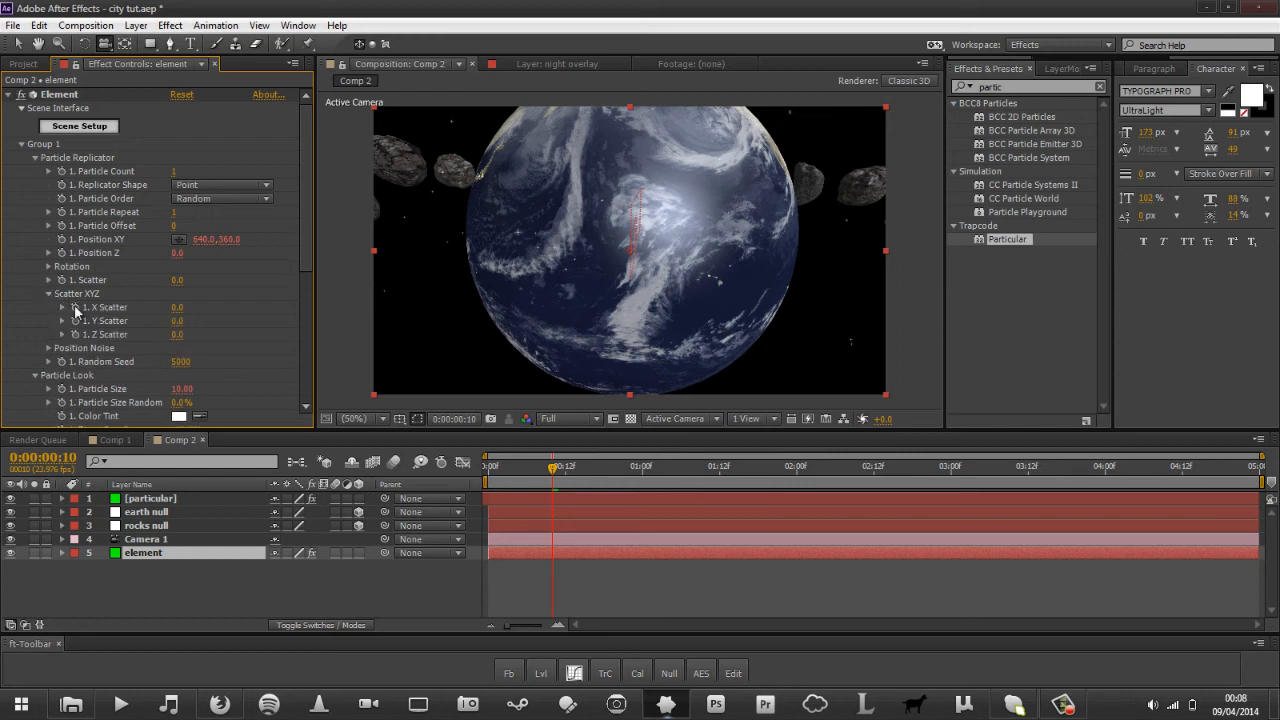
pyautogui.click(48, 348)
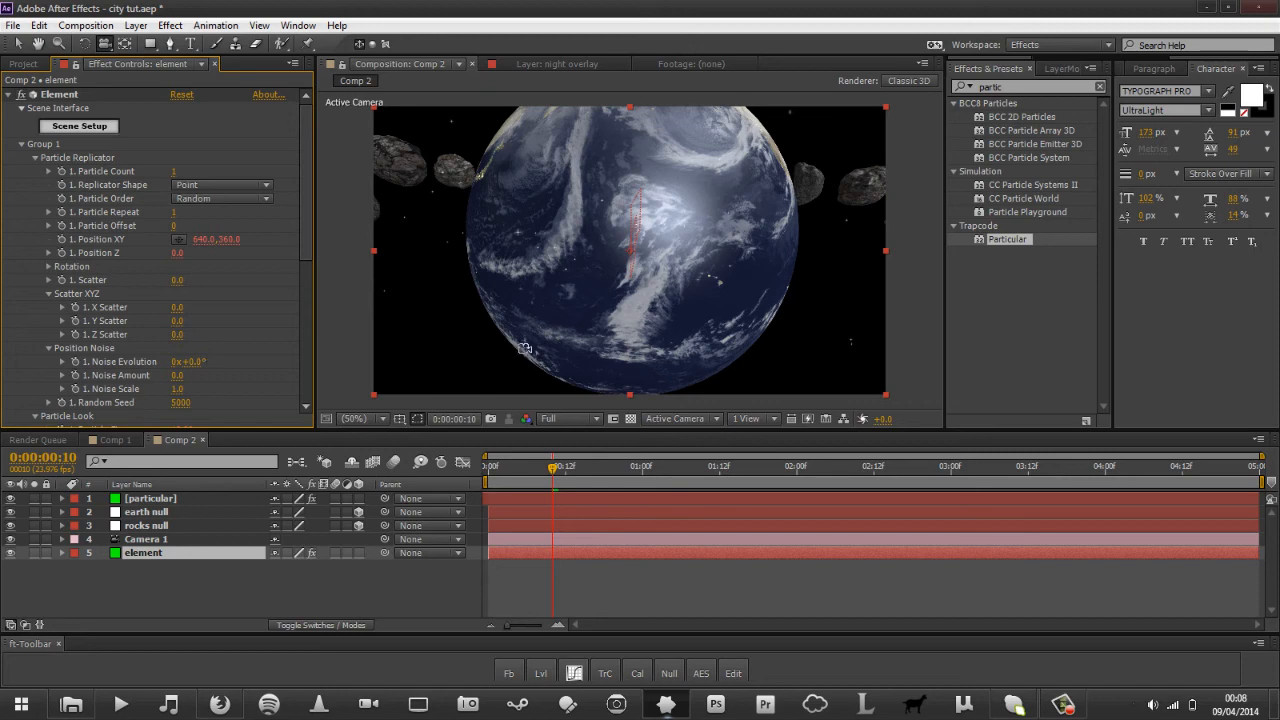
pyautogui.moveTo(674, 466); pyautogui.dragTo(757, 492)
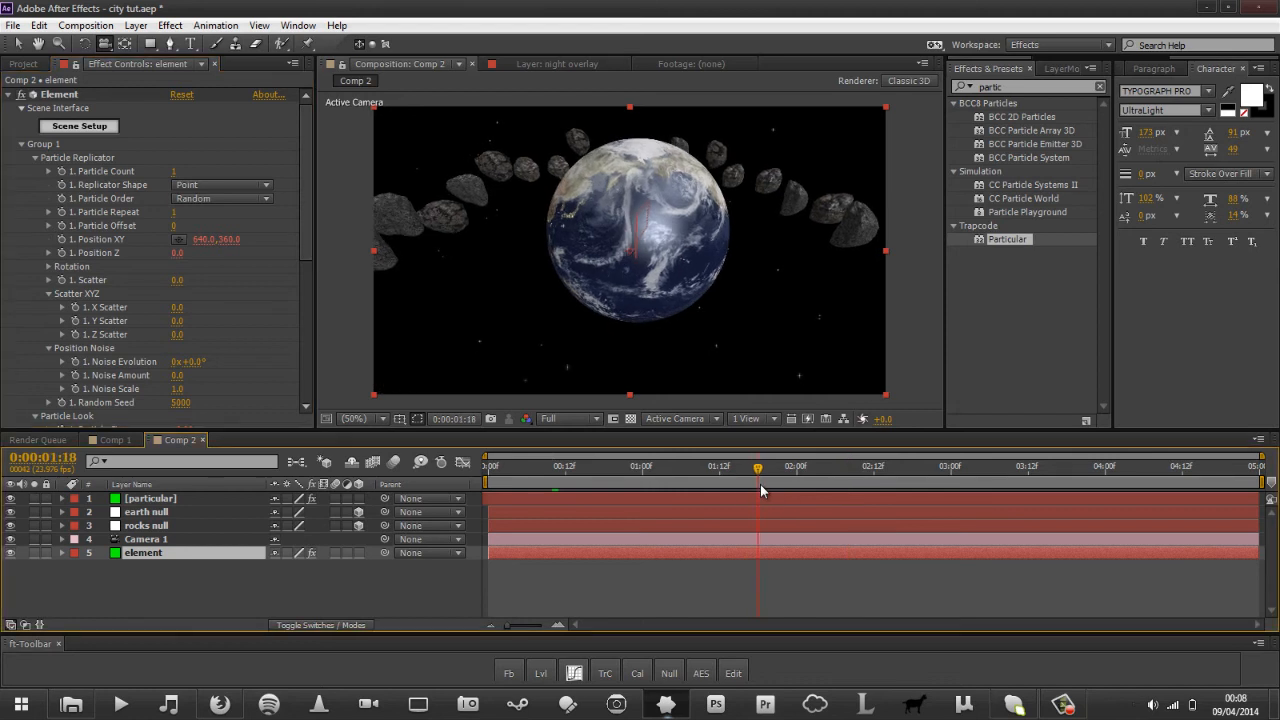
# Look through Element's Animation Engine, Custom Layers, Render Settings and Utilities options on the element layer.
pyautogui.click(21, 145)
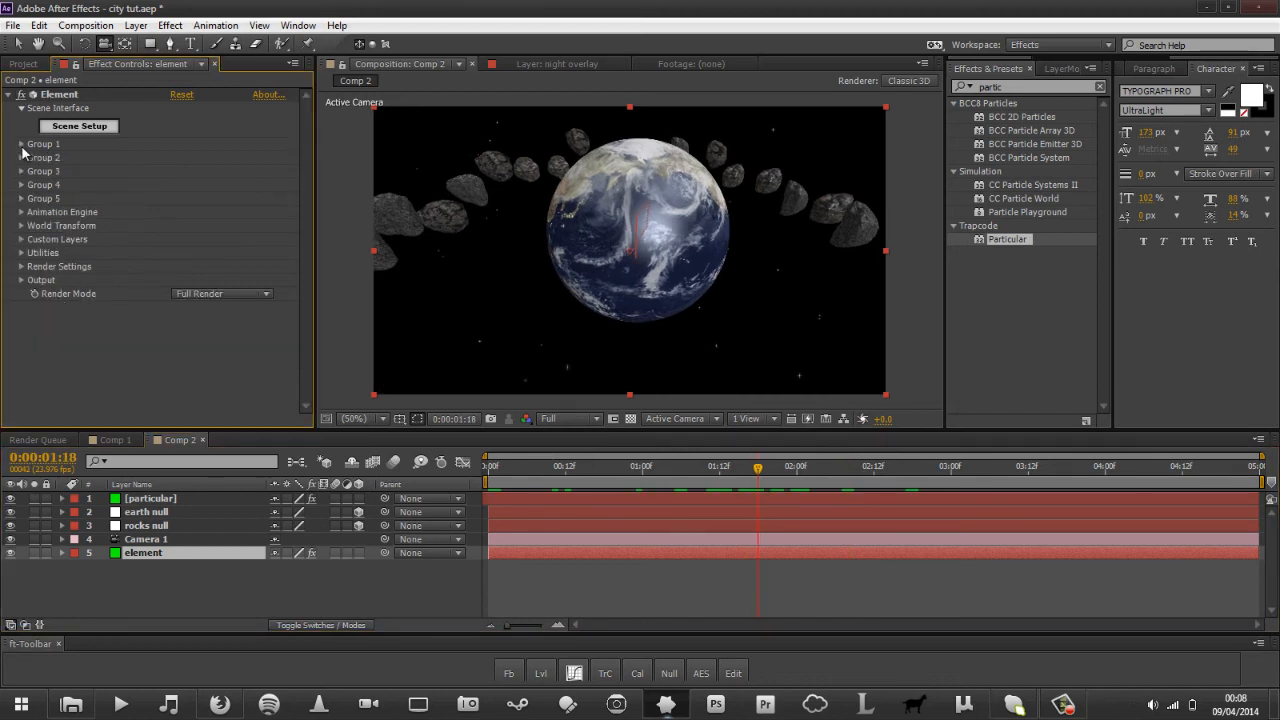
pyautogui.click(21, 212)
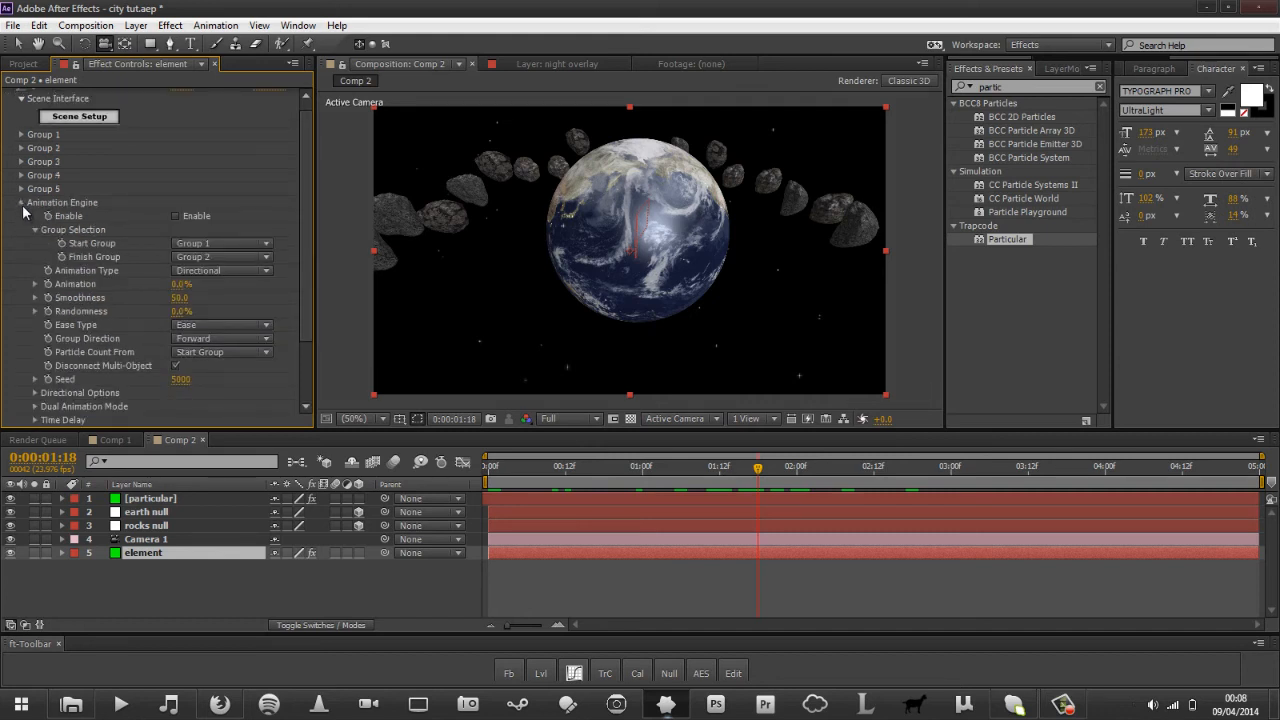
pyautogui.click(22, 203)
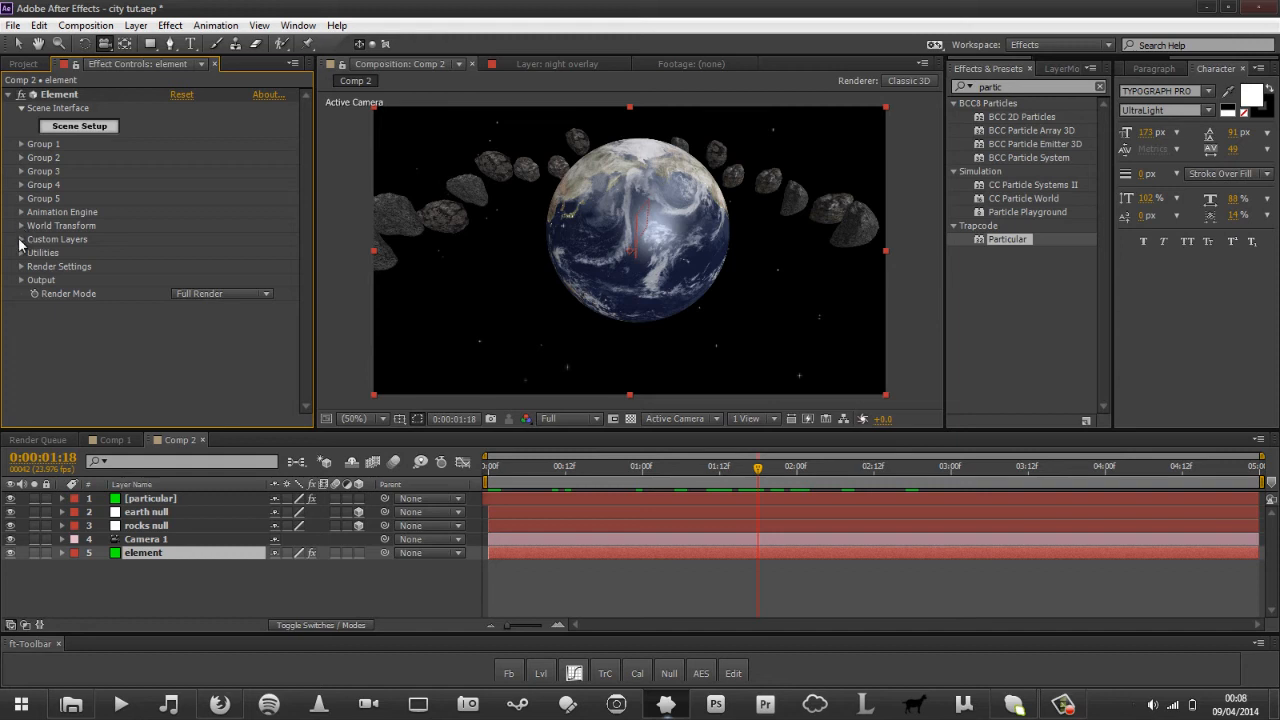
pyautogui.click(22, 240)
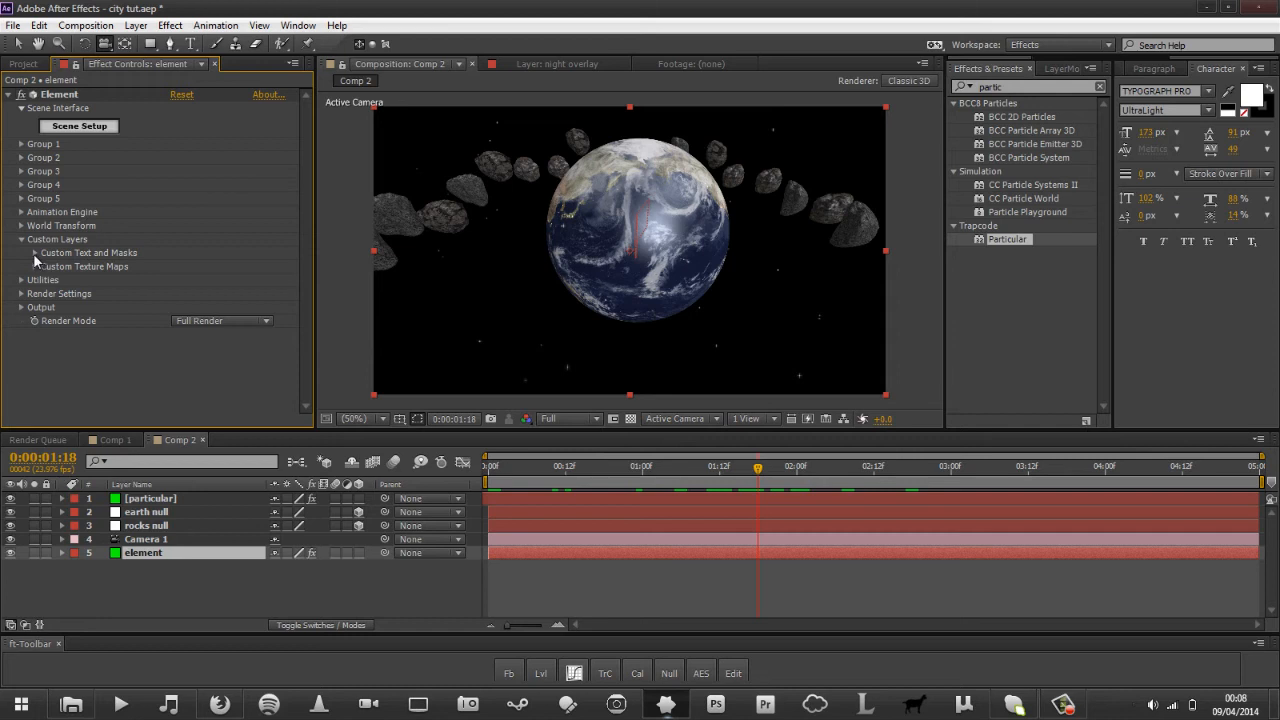
pyautogui.click(34, 255)
pyautogui.click(34, 254)
pyautogui.click(23, 241)
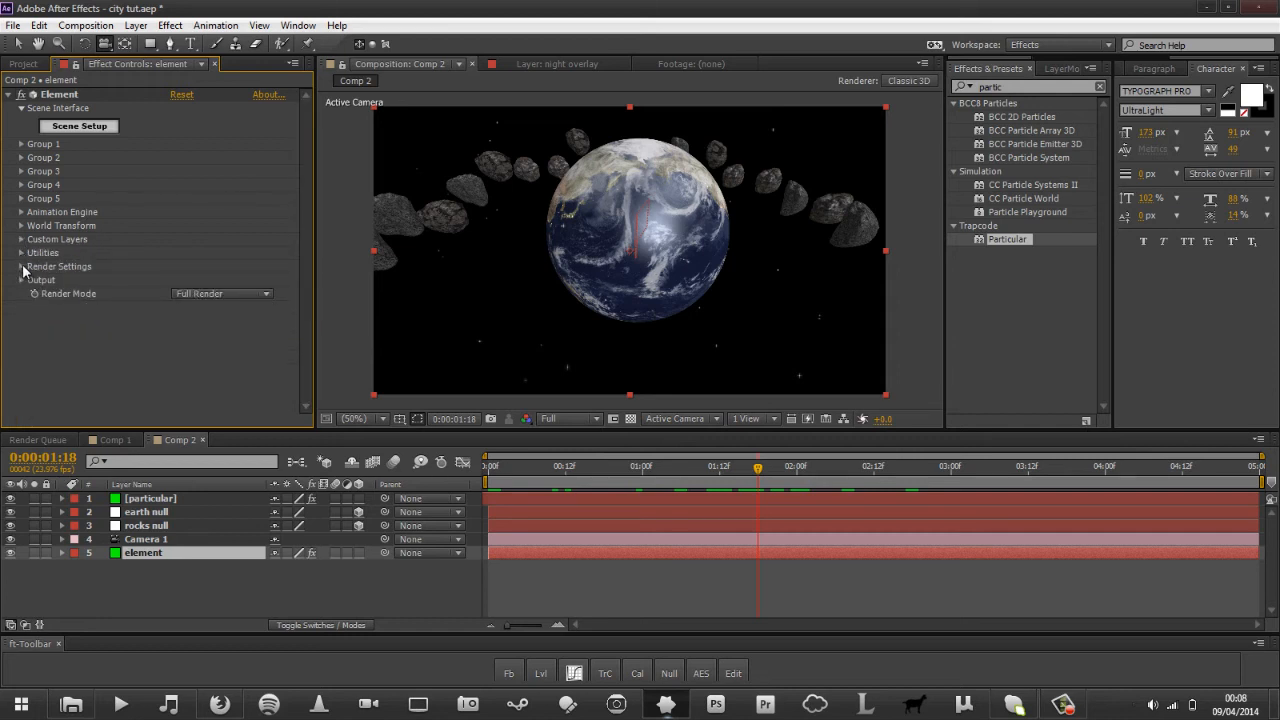
pyautogui.click(23, 267)
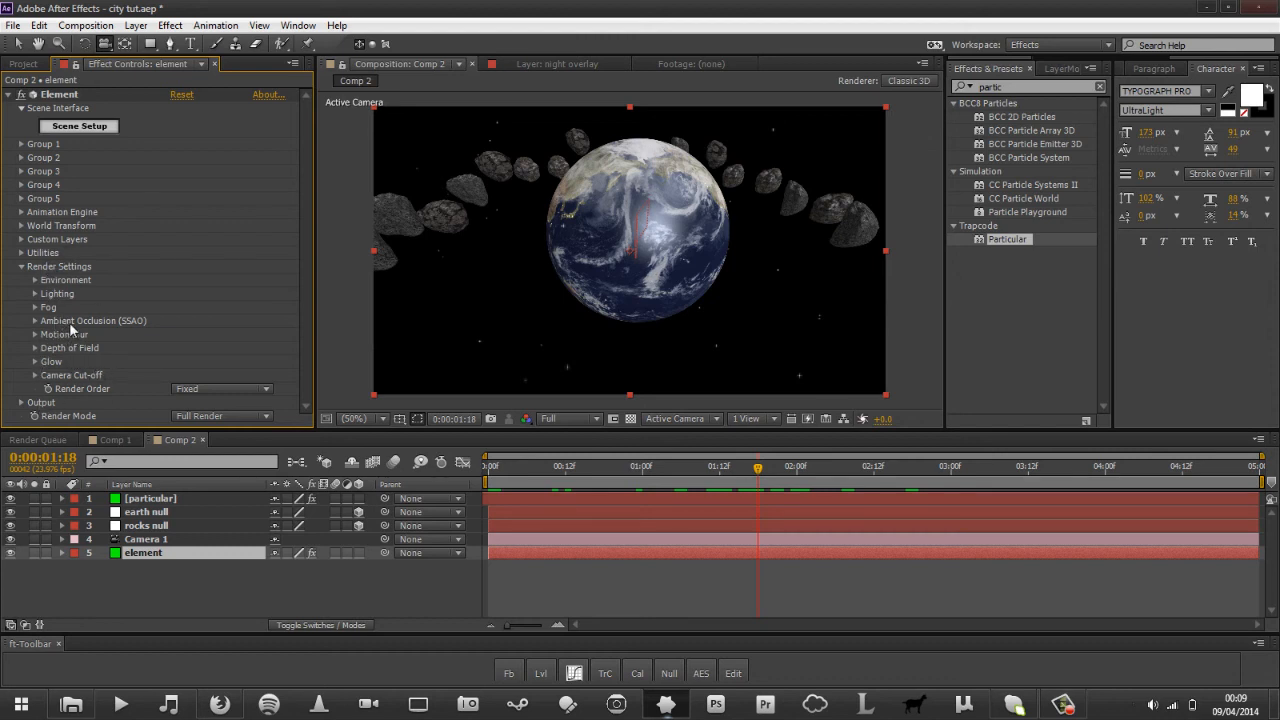
pyautogui.click(22, 267)
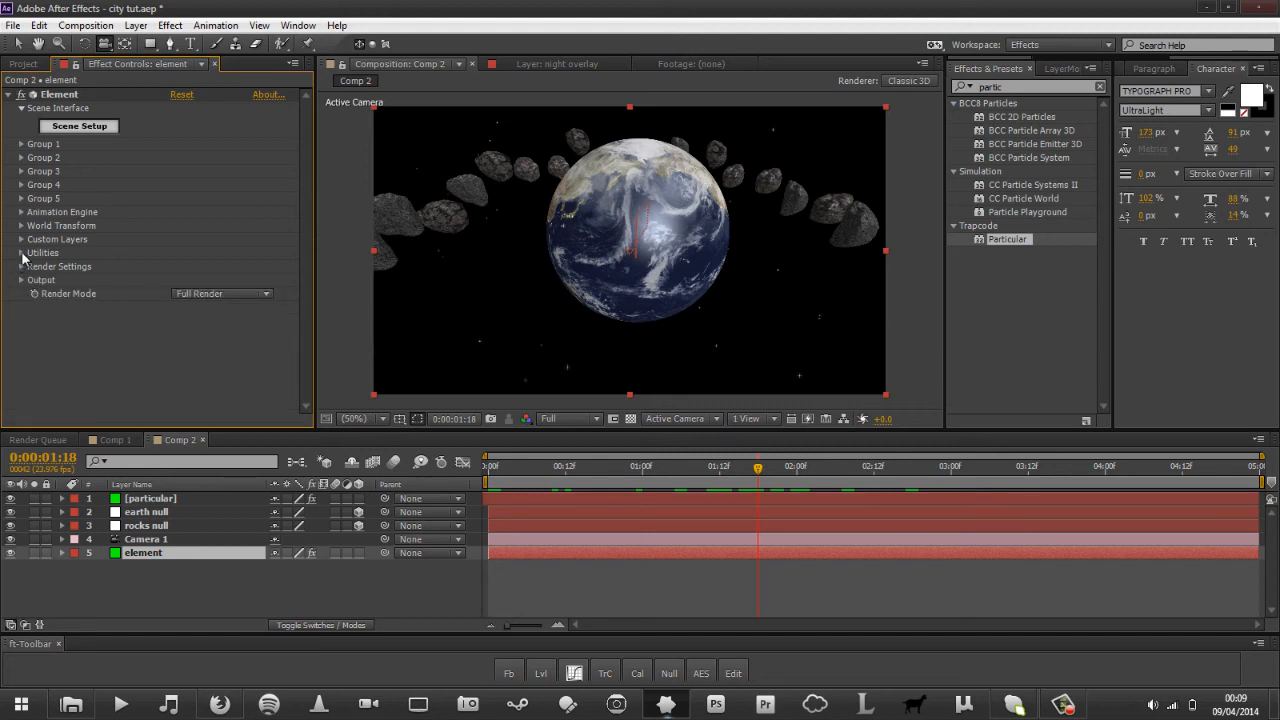
pyautogui.click(22, 253)
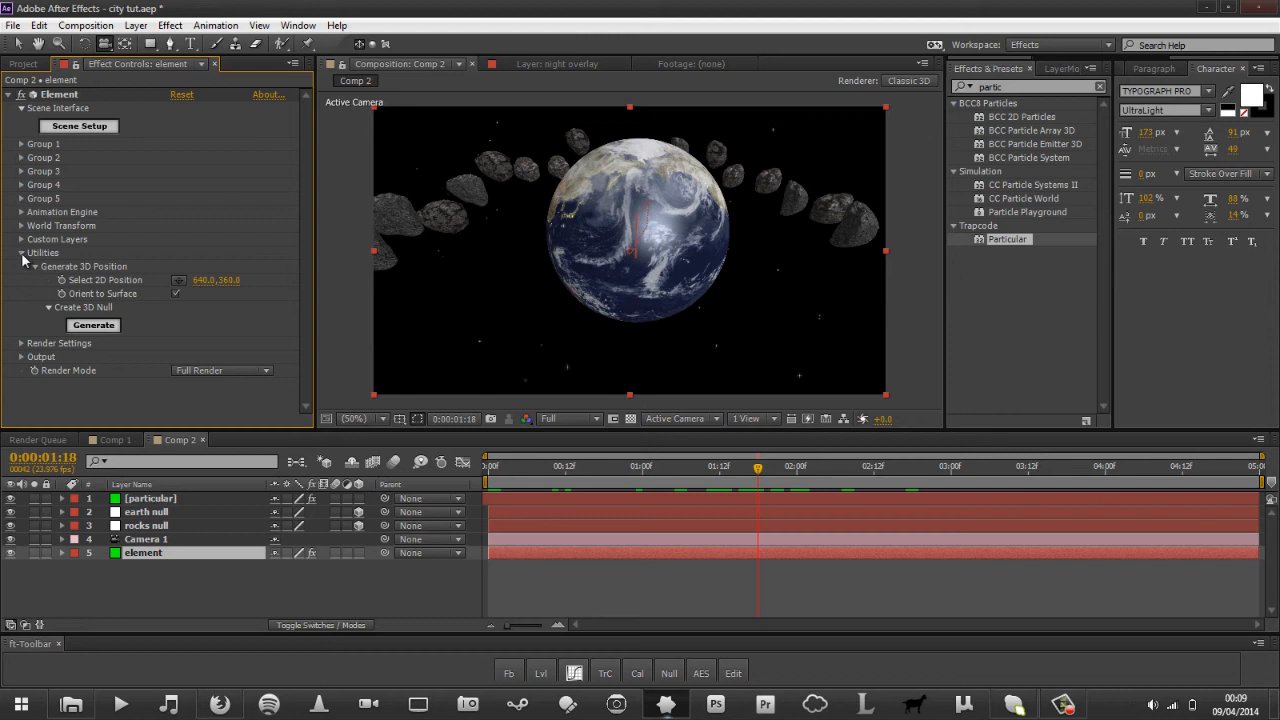
pyautogui.click(22, 253)
pyautogui.click(22, 253)
pyautogui.click(22, 253)
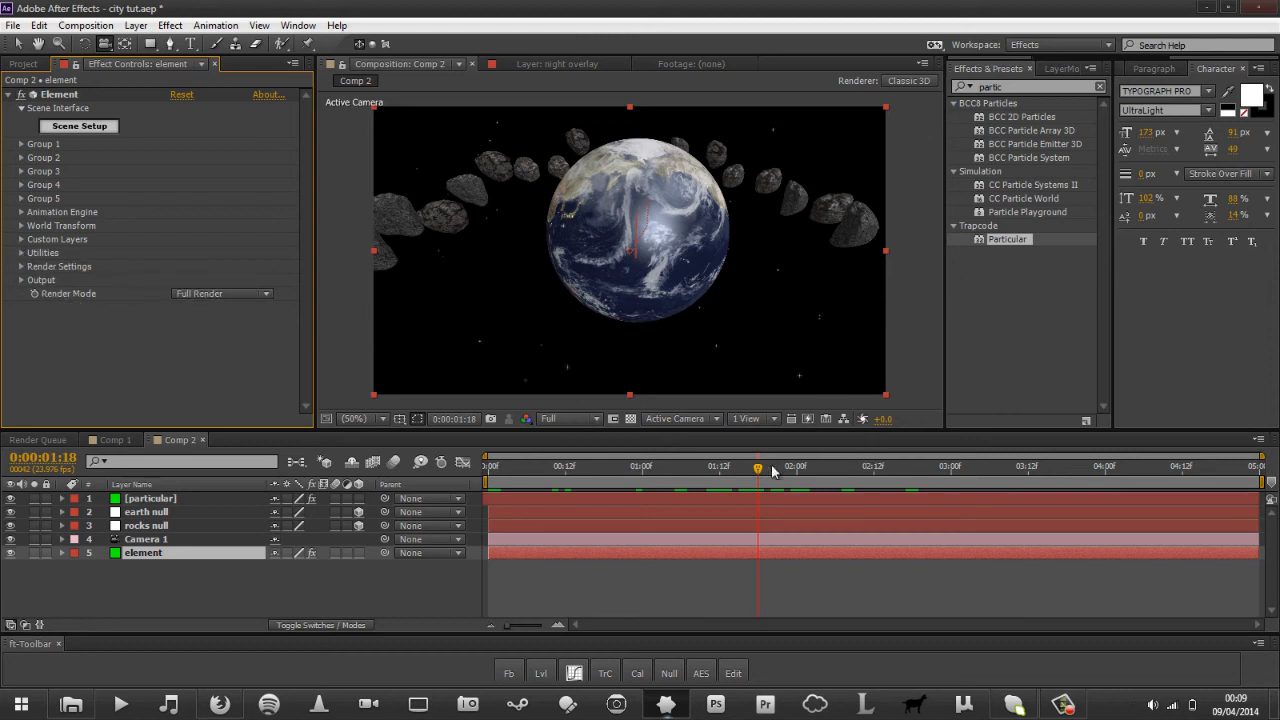
# Cycle through the camera tools and try orbiting the view around the Earth.
pyautogui.click(1063, 704)
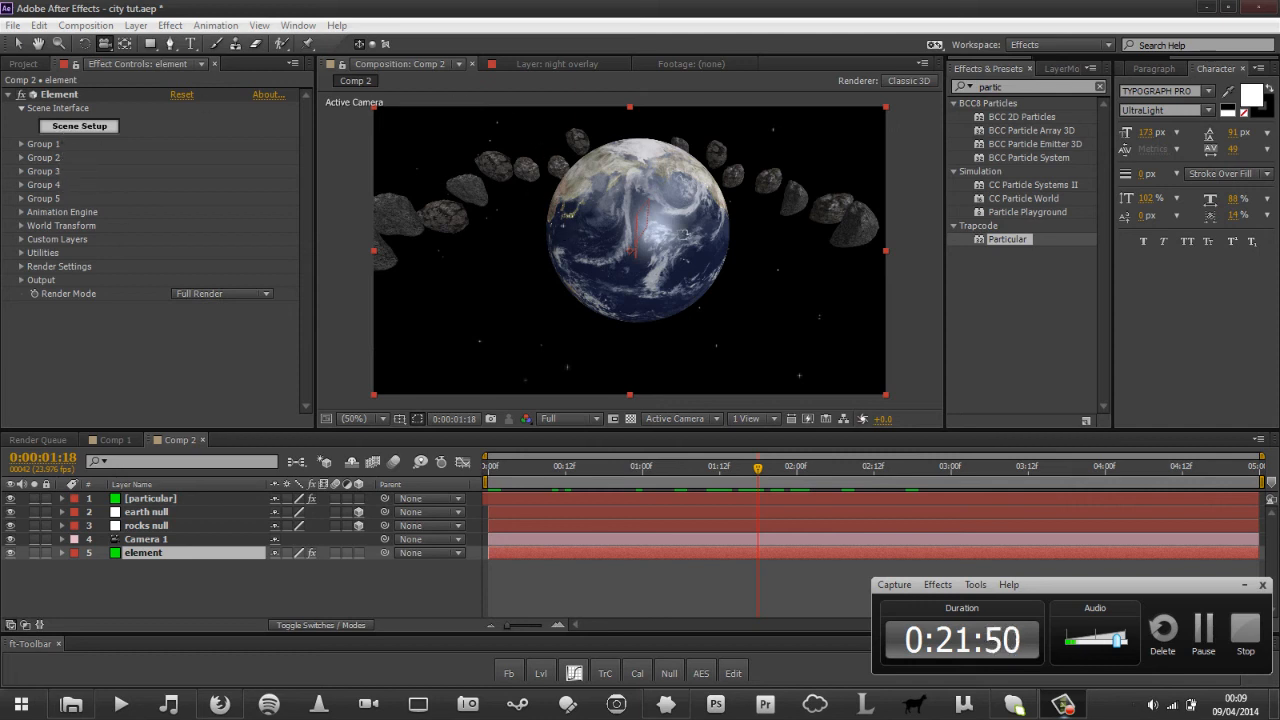
pyautogui.press('c')
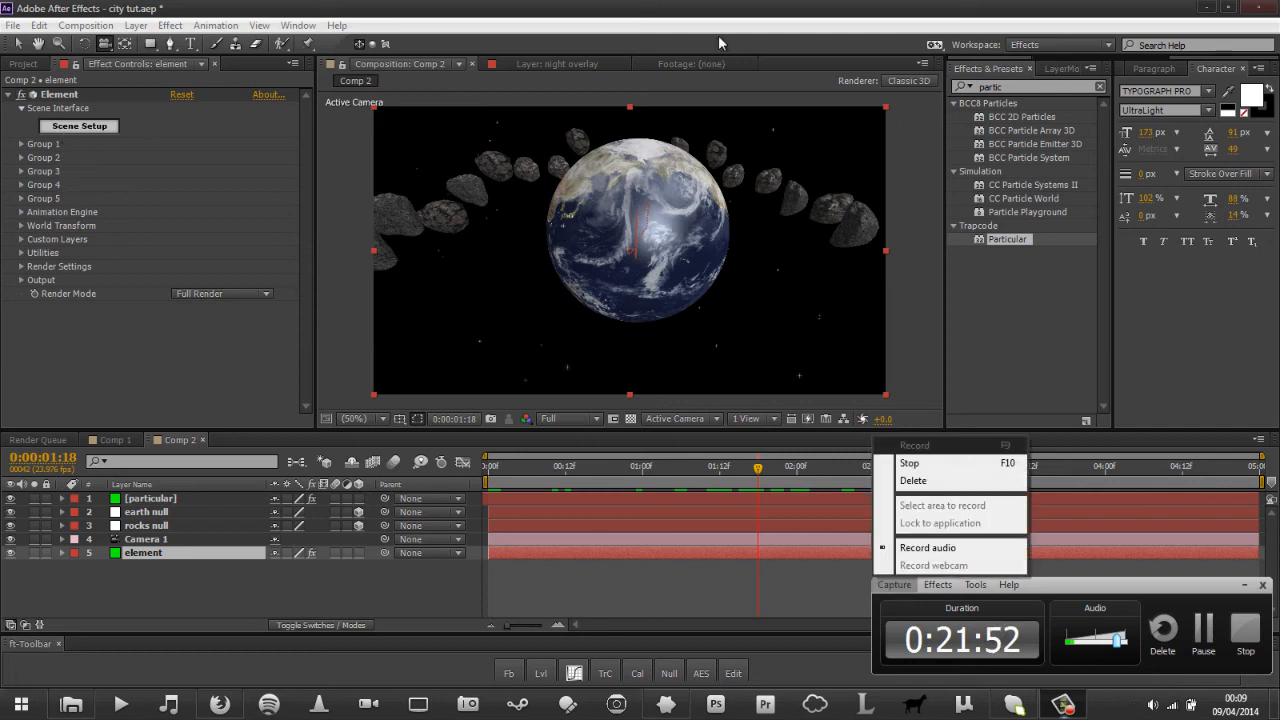
pyautogui.click(726, 8)
pyautogui.press('c')
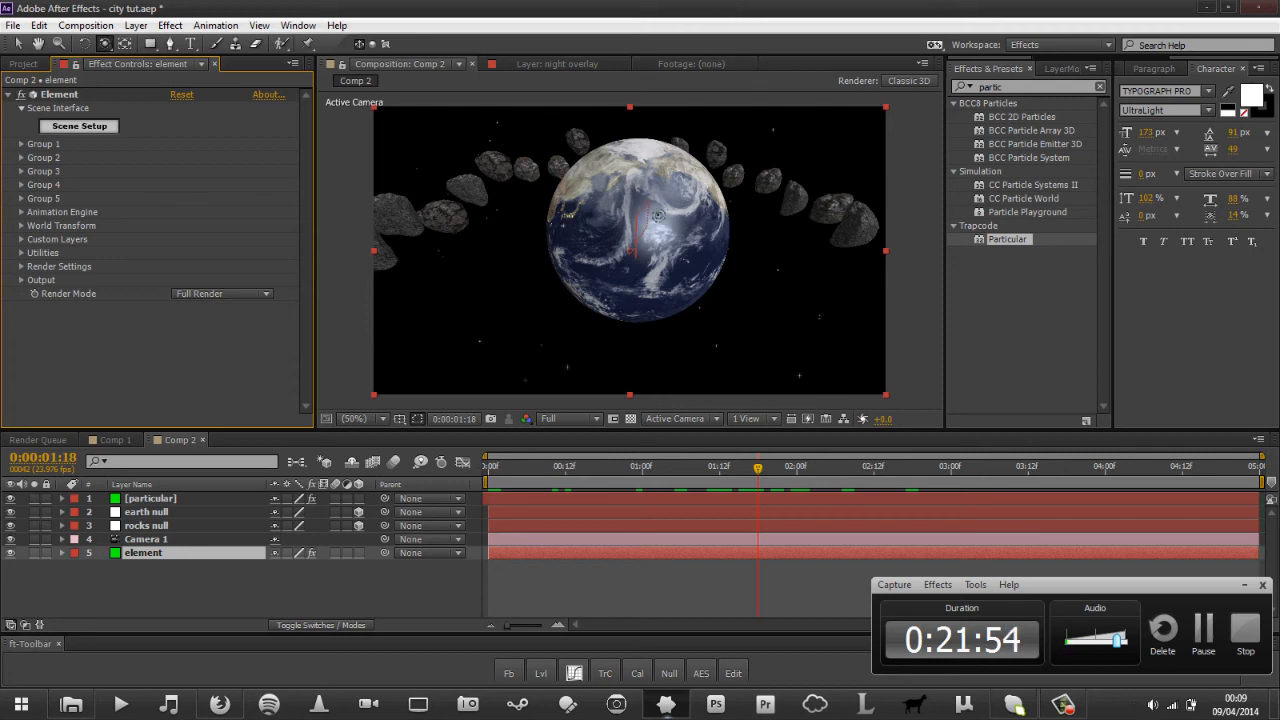
pyautogui.moveTo(673, 202); pyautogui.dragTo(639, 251)
pyautogui.press('c')
pyautogui.press('c')
pyautogui.press('c')
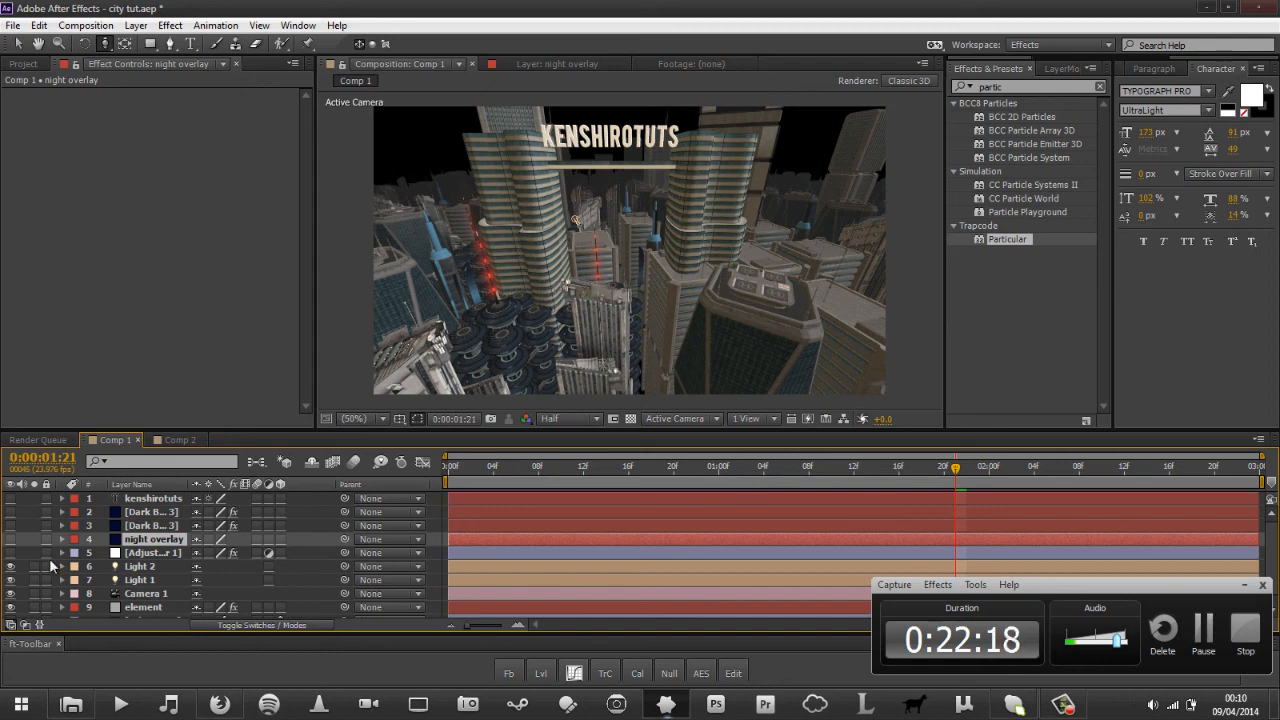
# Make the two Dark Blue solids, night overlay, adjustment layer and tokyo background image visible in Comp 1.
pyautogui.moveTo(12, 512); pyautogui.dragTo(16, 560)
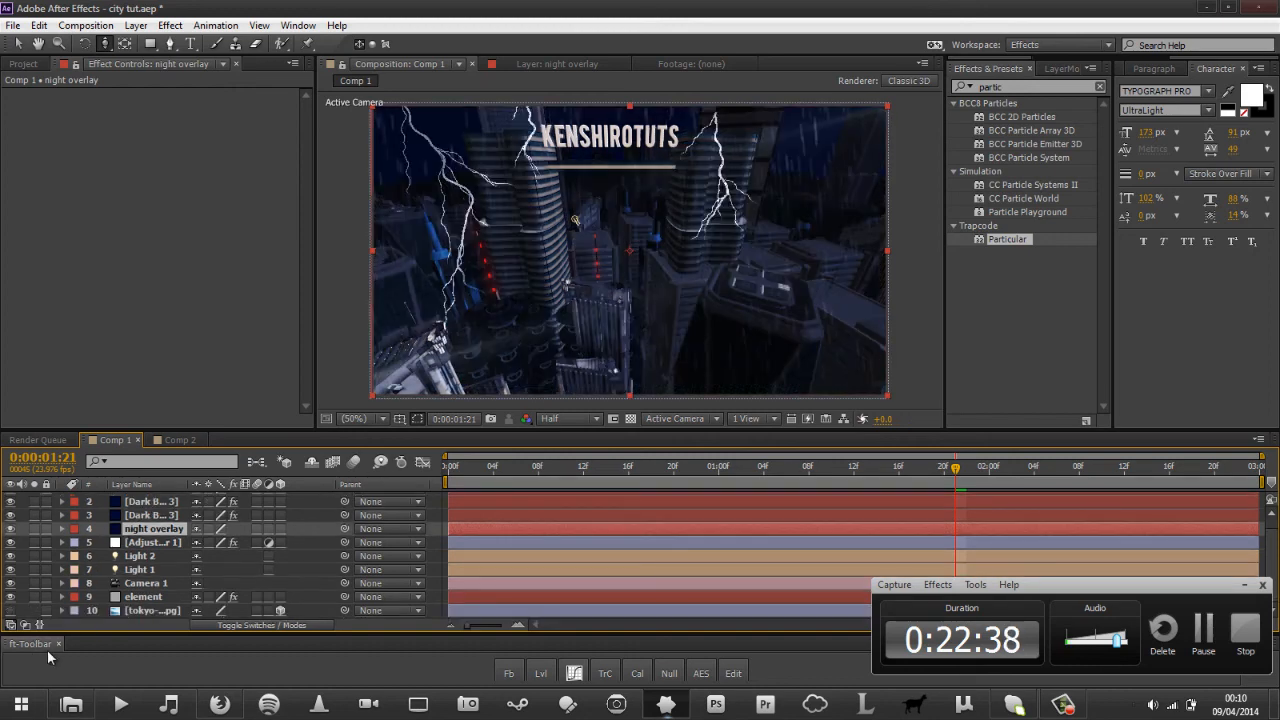
pyautogui.click(13, 620)
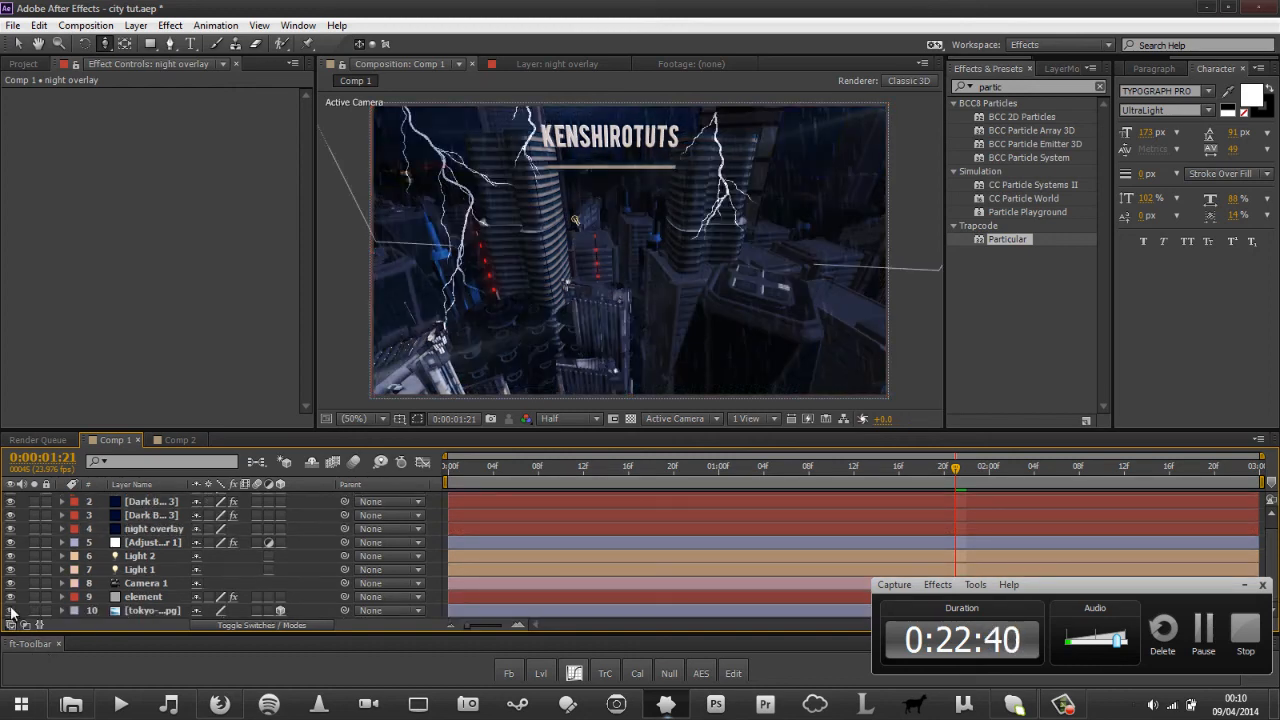